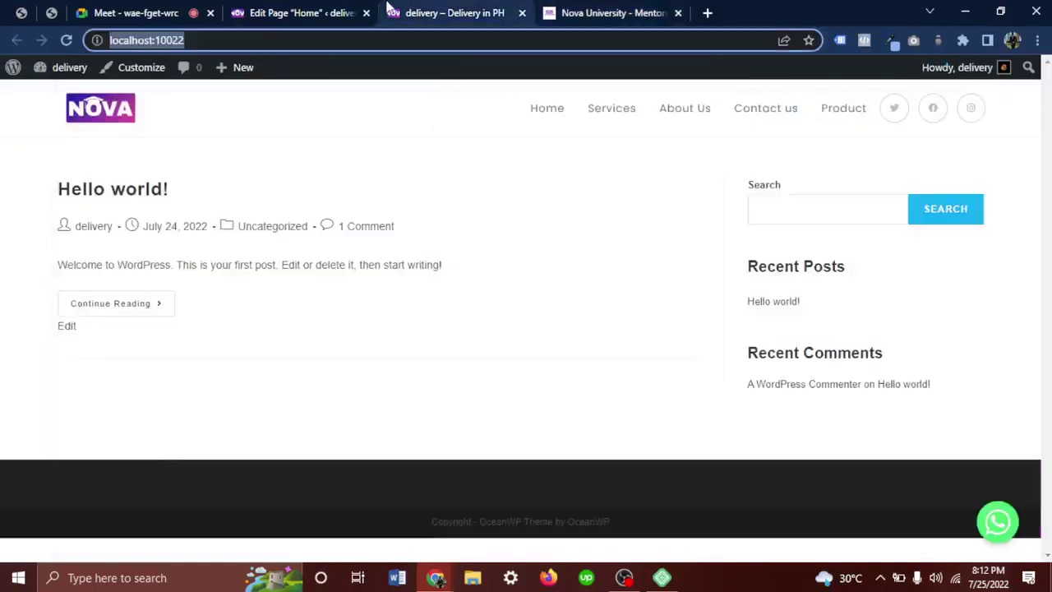
Open the delivery site's theme customizer and go to its Homepage Settings.
click(148, 74)
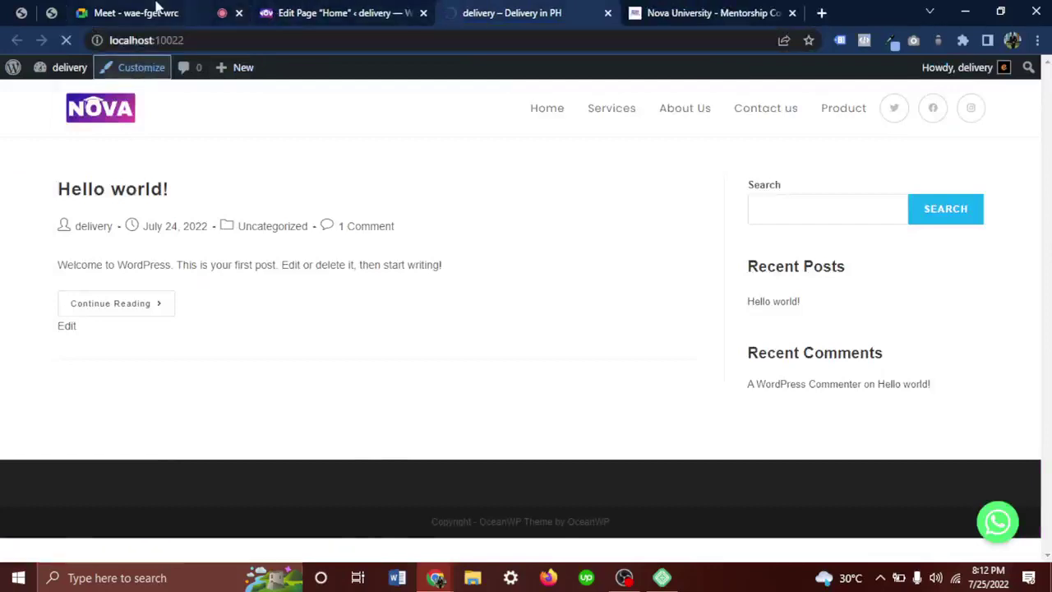
click(155, 10)
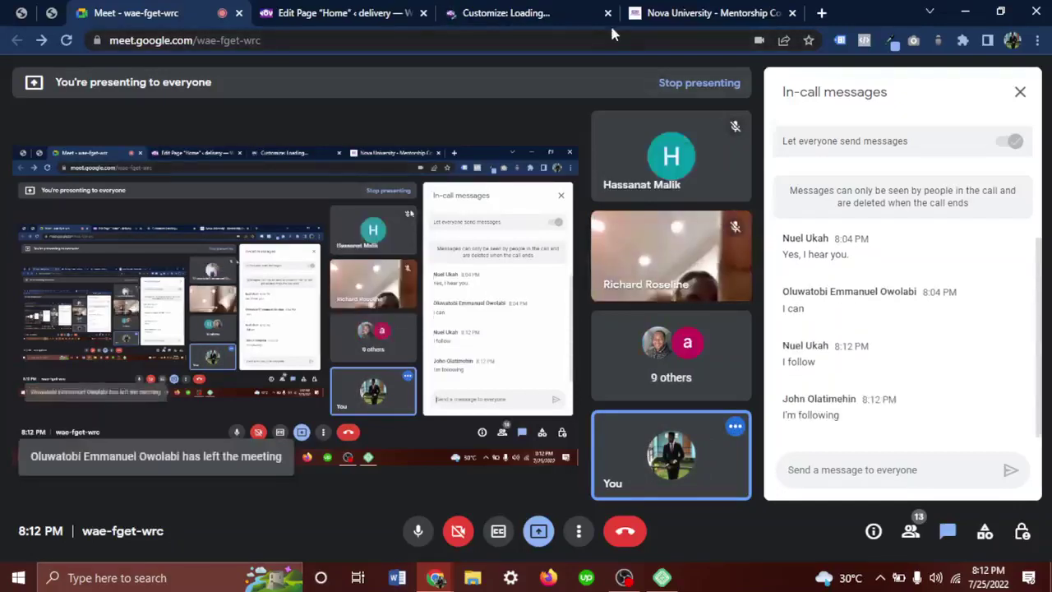
click(503, 6)
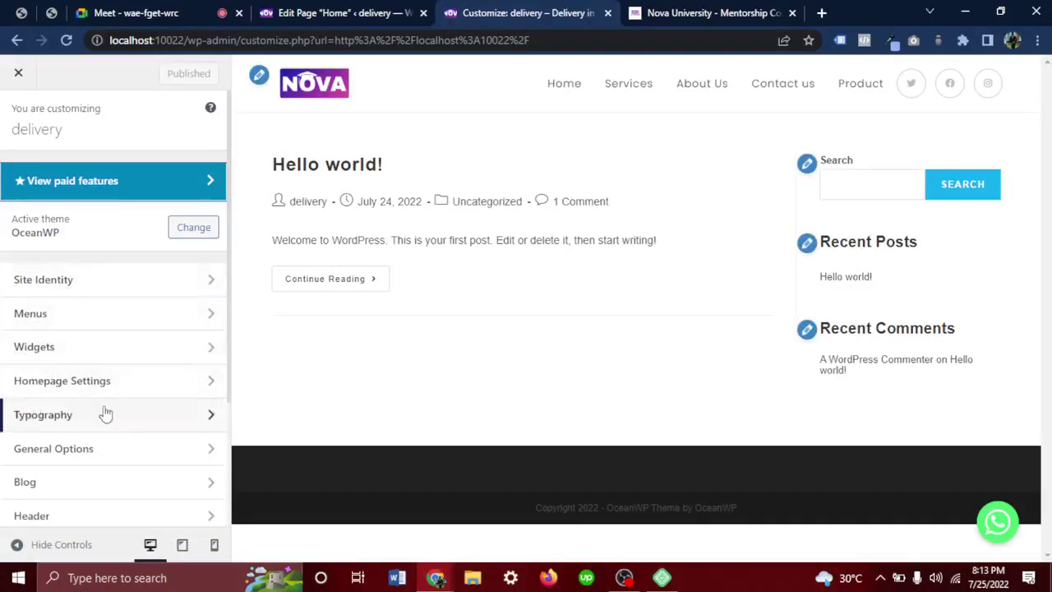
scroll(111, 386, down, 1)
scroll(102, 390, down, 1)
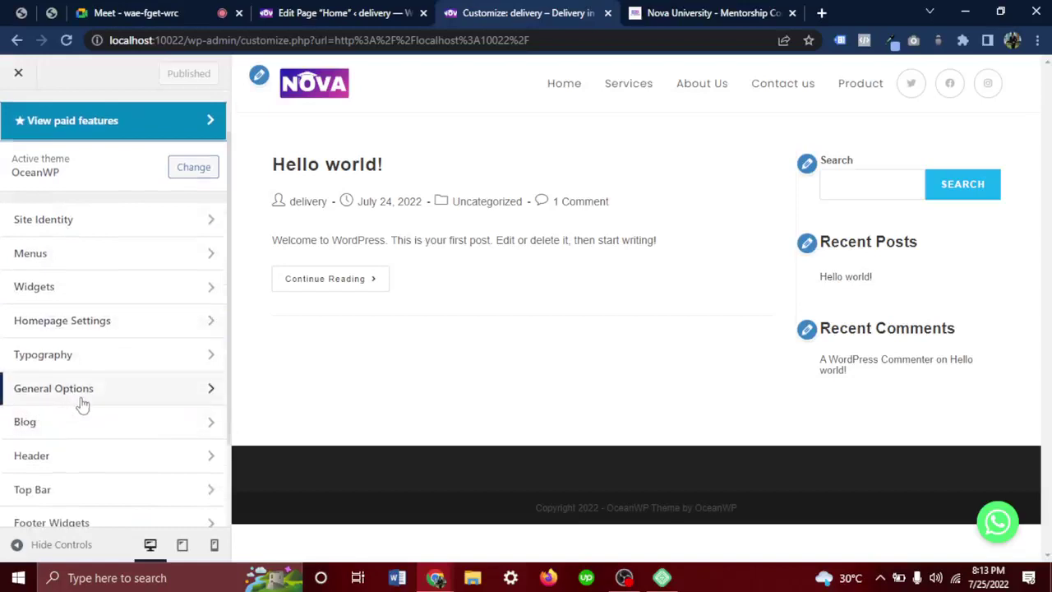
click(75, 326)
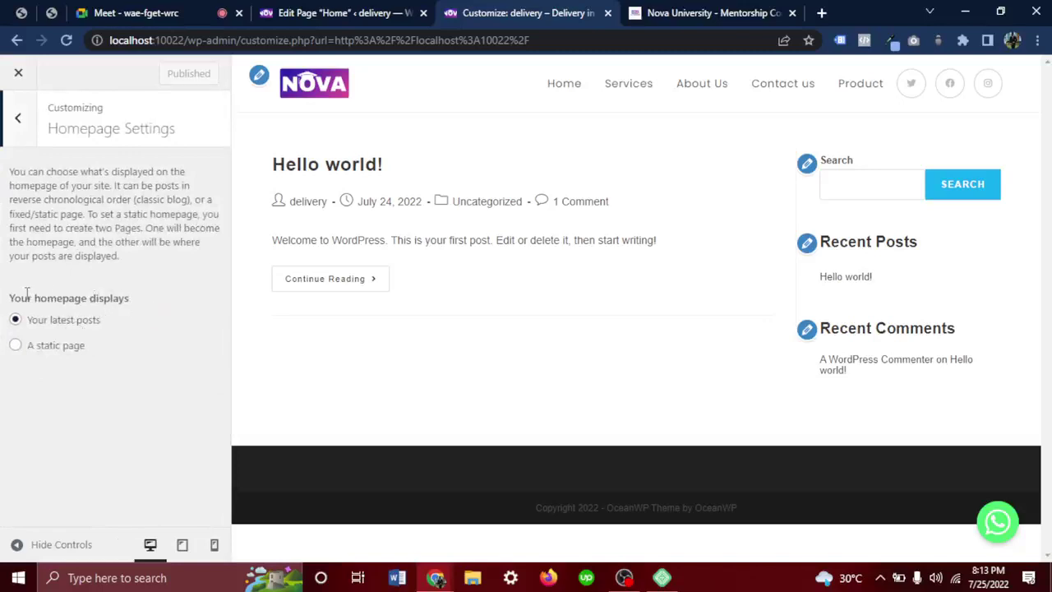
Set the homepage to display a static page instead of the latest posts.
drag(27, 293, 152, 283)
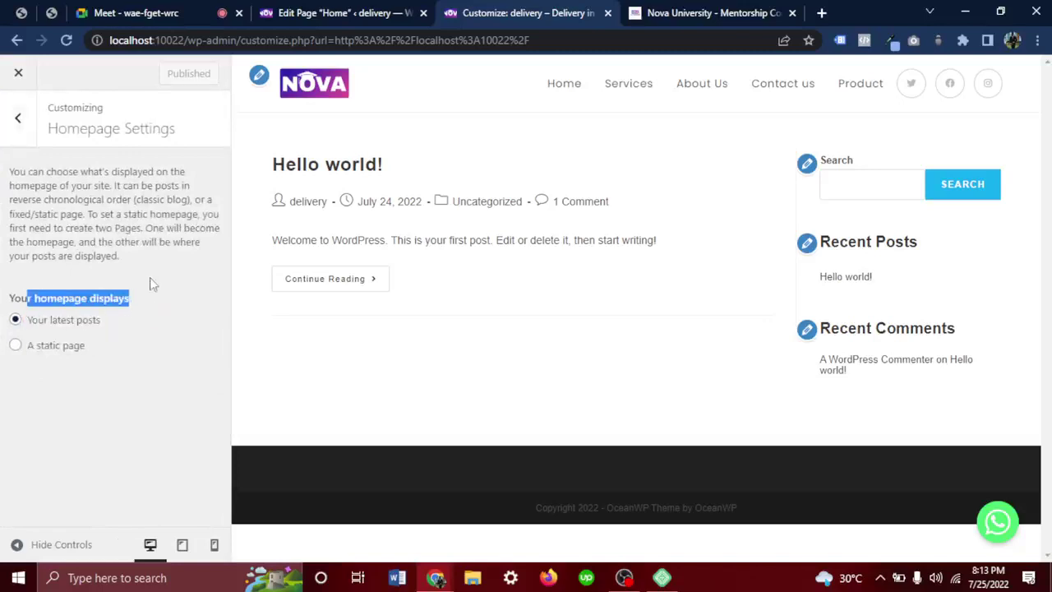
click(17, 346)
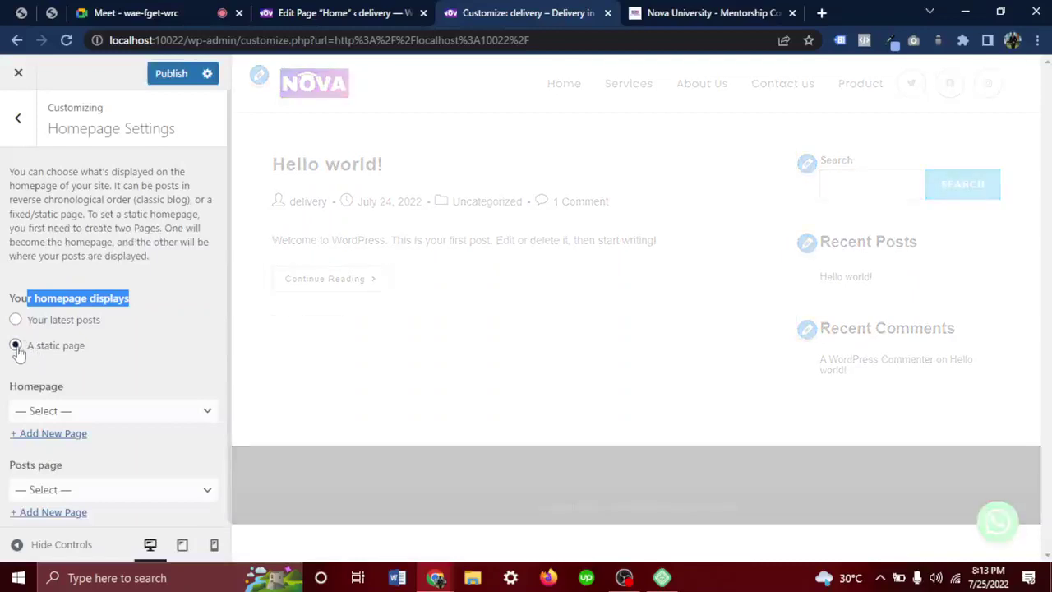
scroll(86, 349, down, 1)
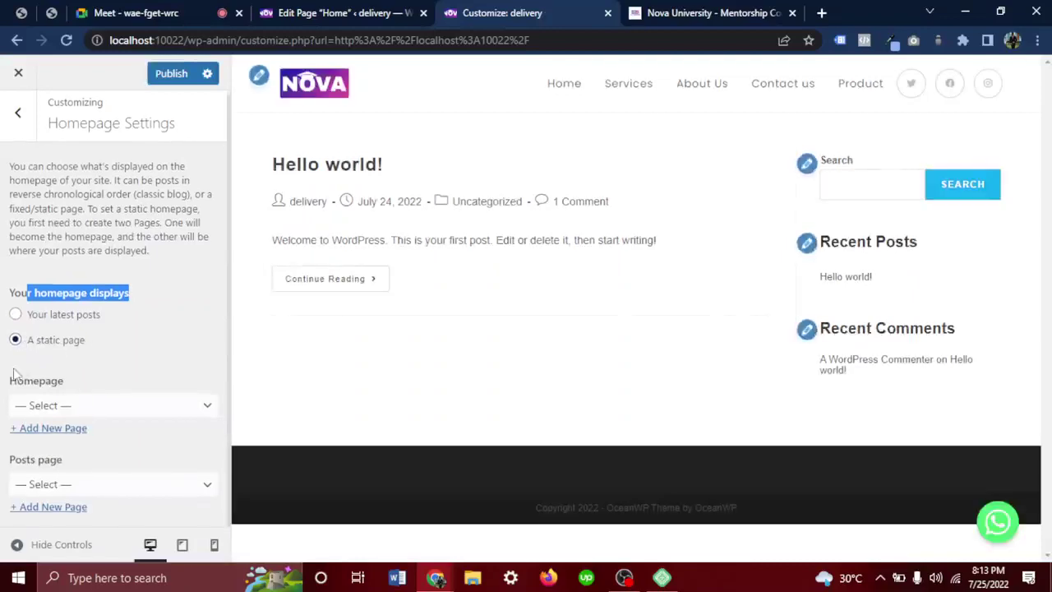
drag(84, 387, 4, 380)
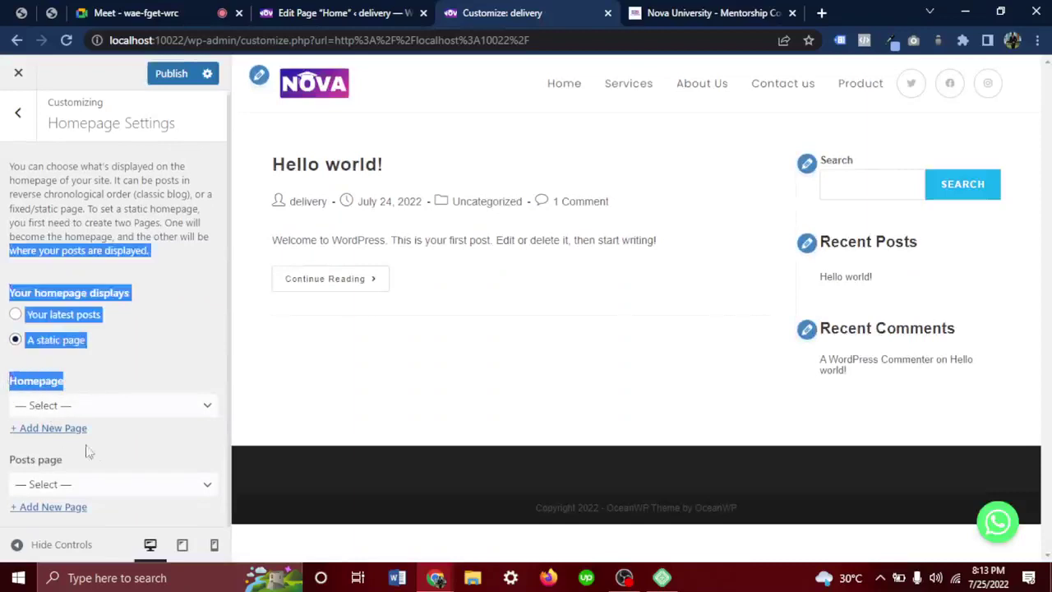
drag(74, 469, 7, 448)
triple_click(37, 466)
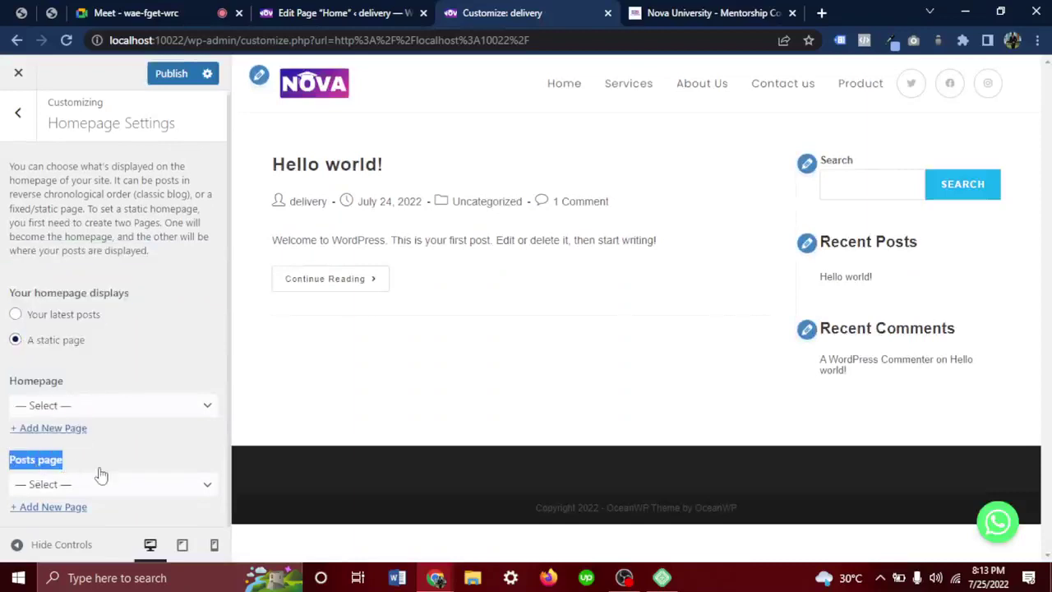
Assign the Home page as the static homepage and publish the customization.
click(166, 409)
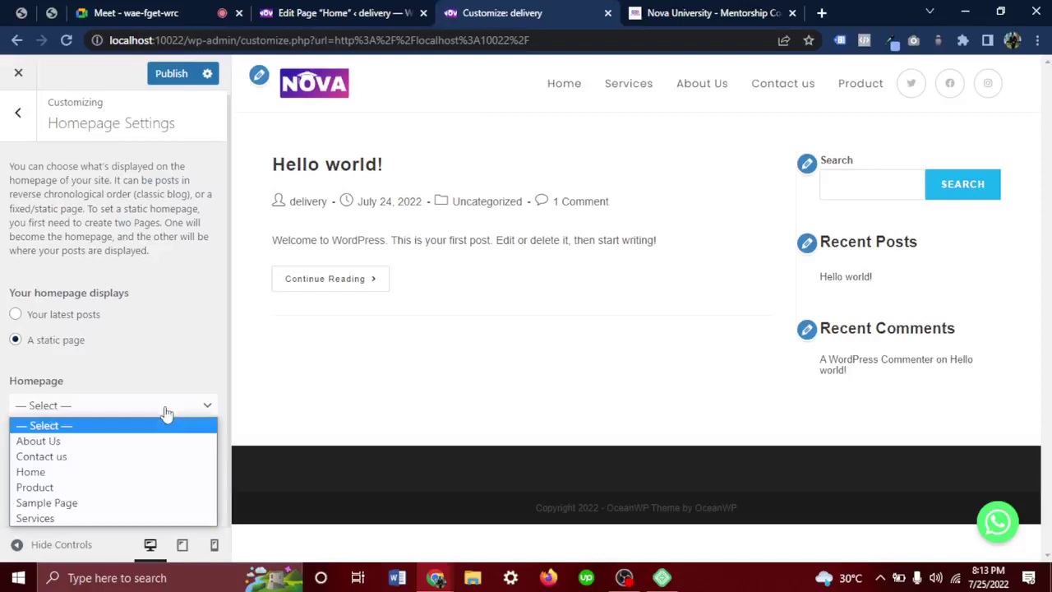
click(31, 472)
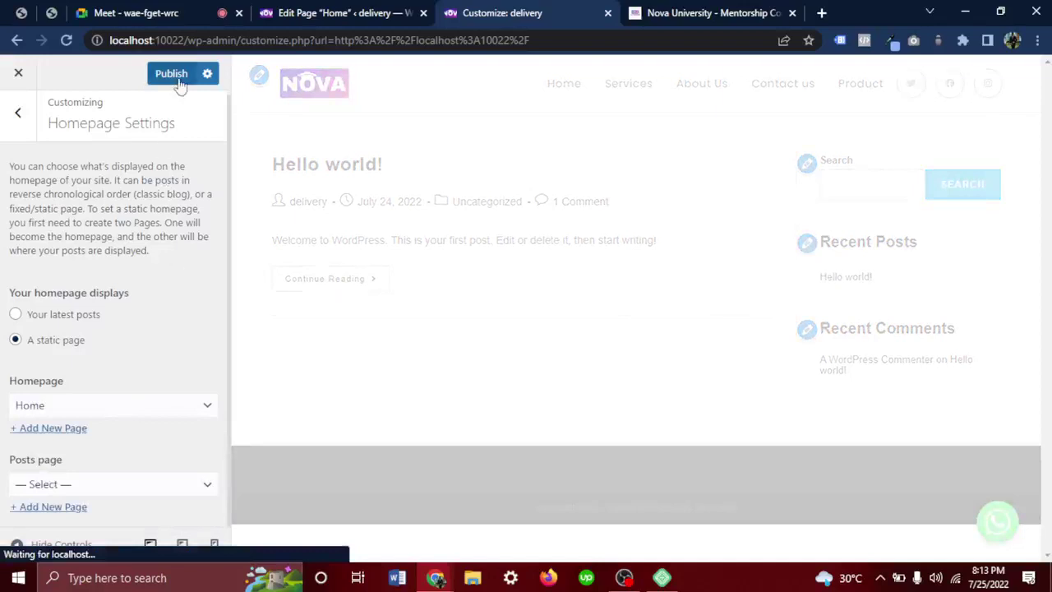
click(171, 76)
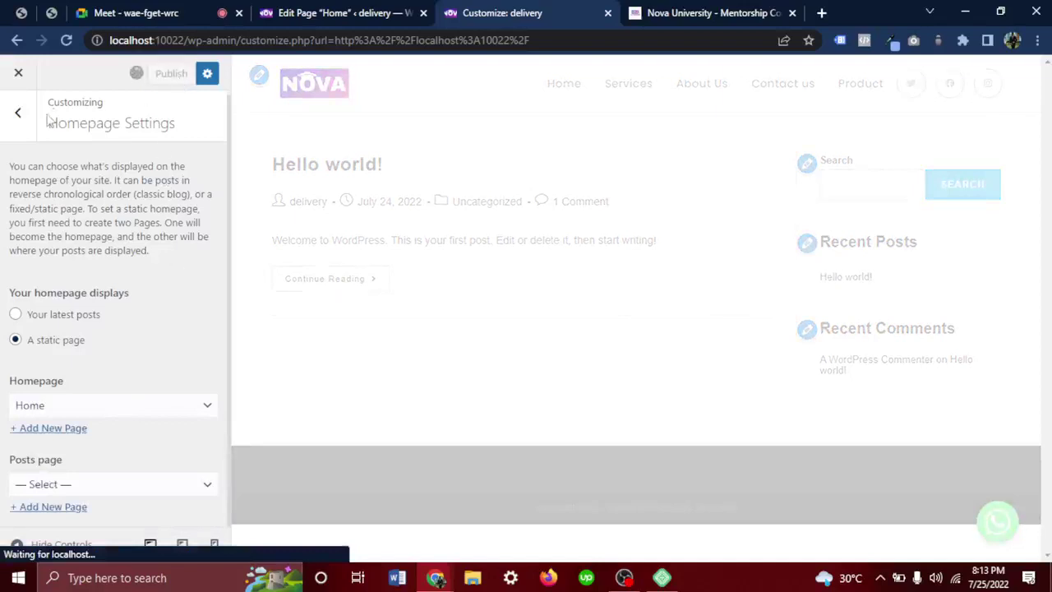
Review the saved Homepage Settings, close the customizer, and check the live front page at localhost:10022.
click(20, 117)
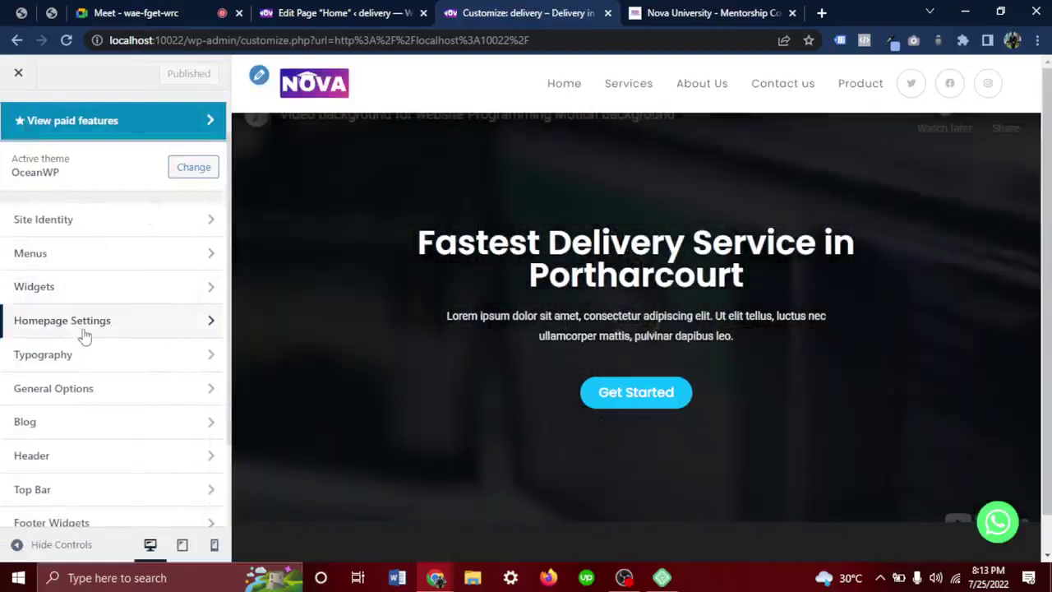
click(83, 335)
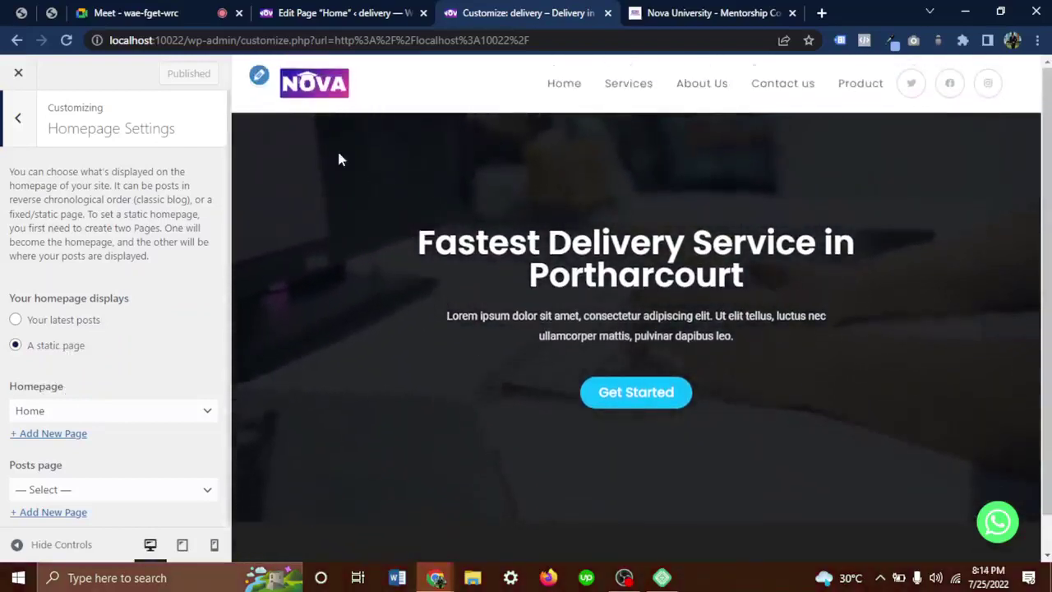
click(18, 74)
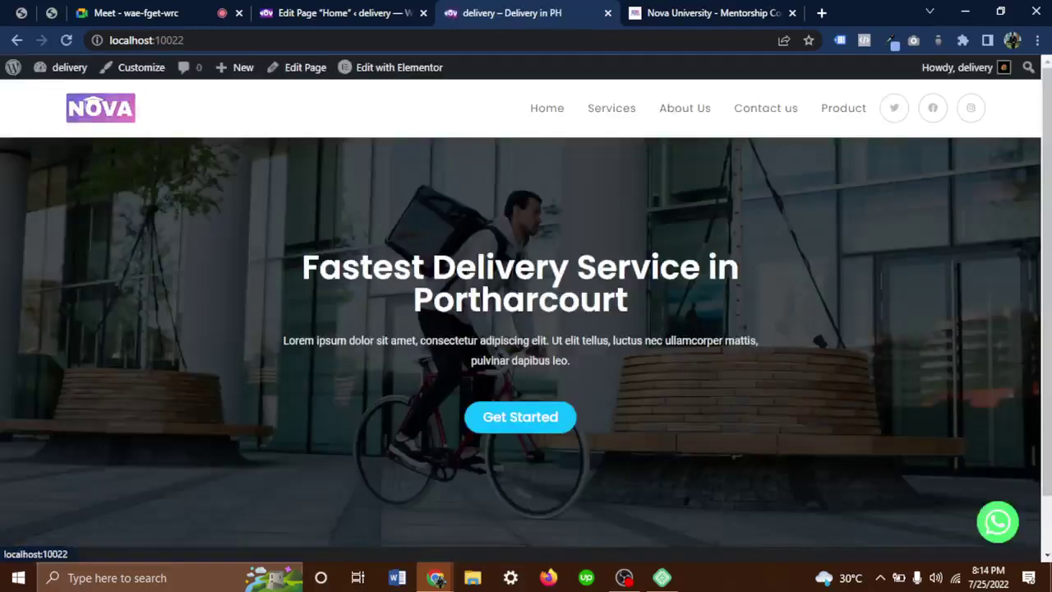
click(197, 39)
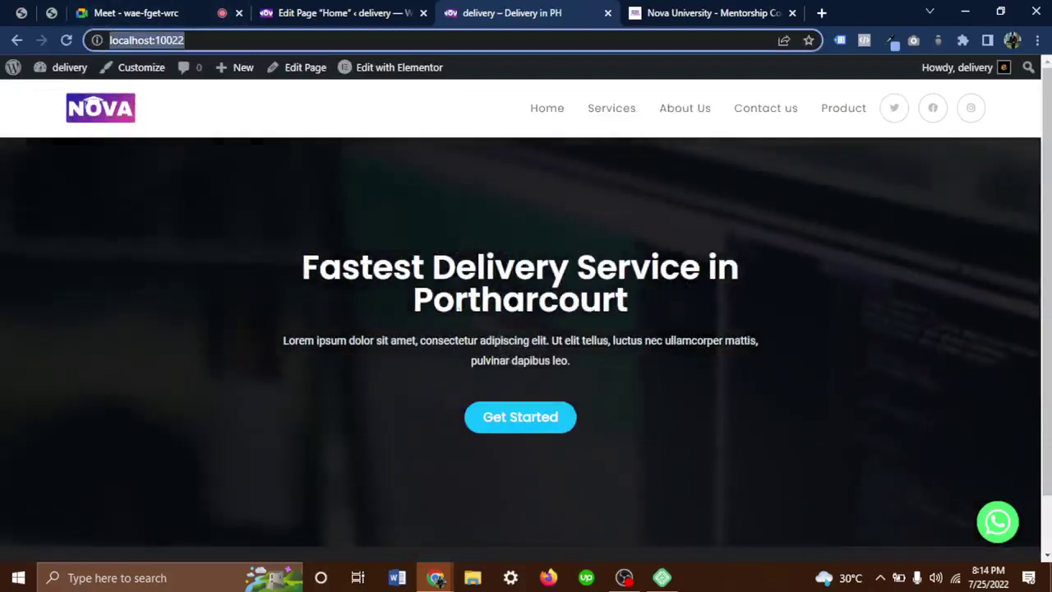
drag(301, 267, 610, 383)
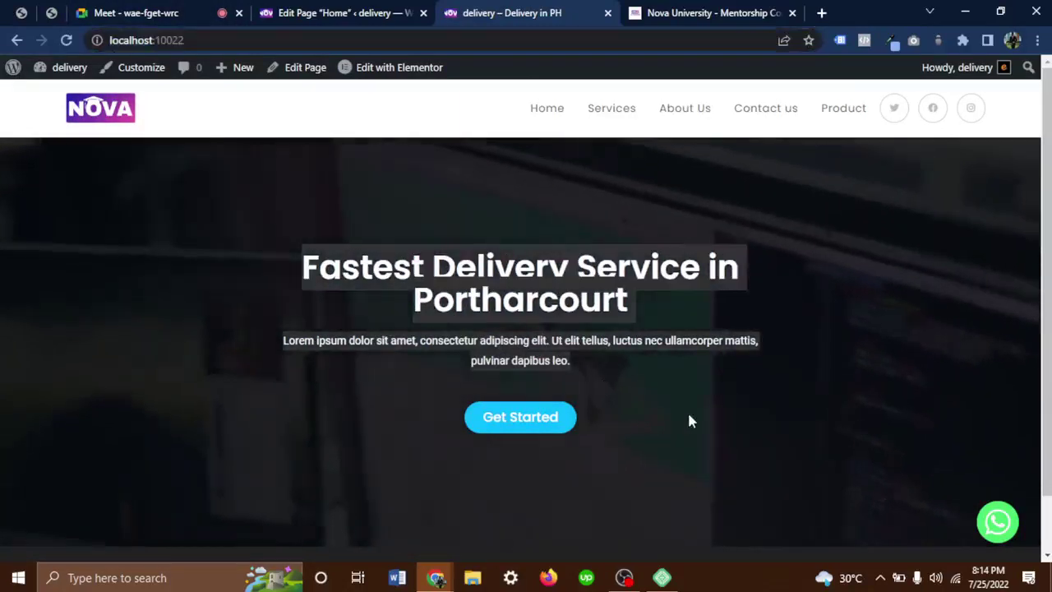
click(555, 113)
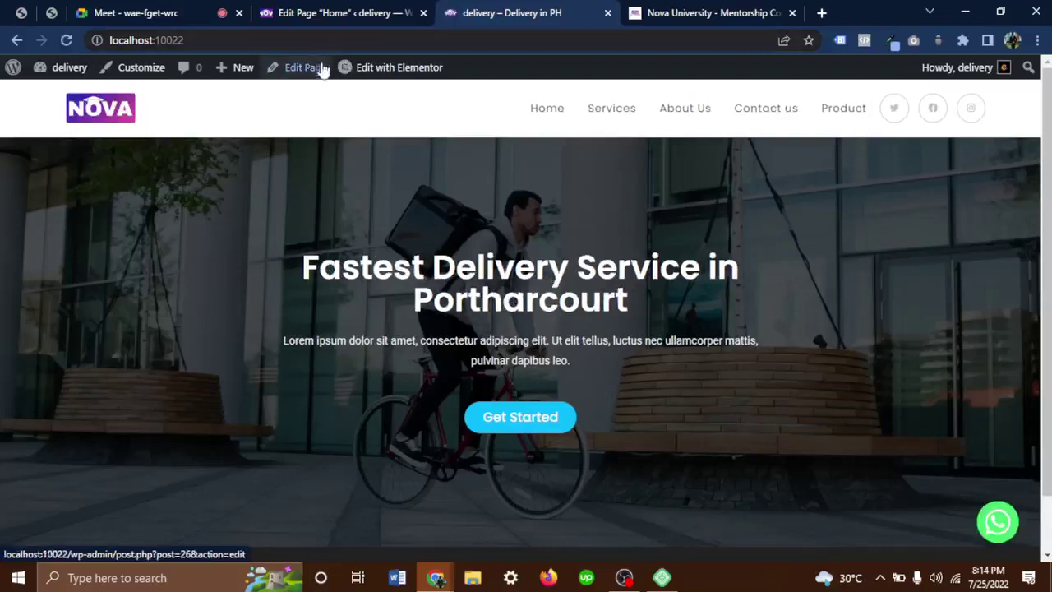
Open the WordPress Pages list and check the front page label on the Home entry against the live site.
click(335, 15)
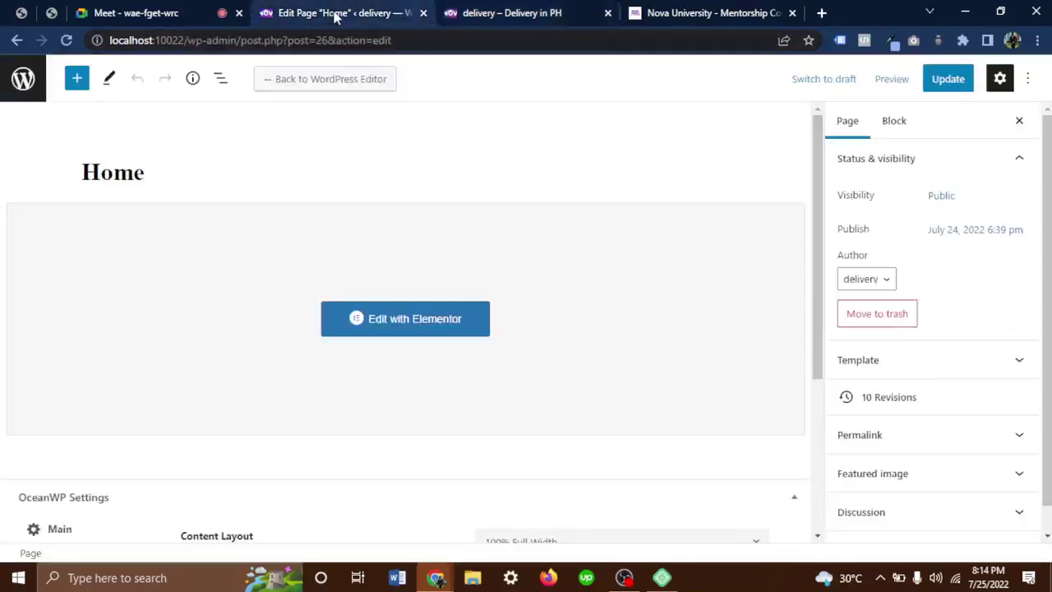
click(24, 82)
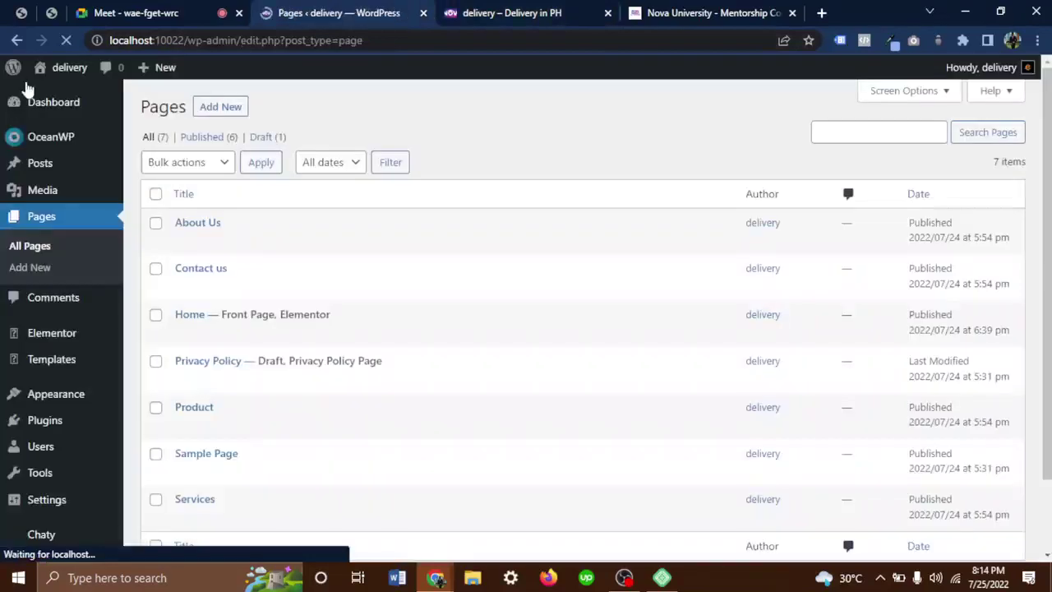
mouse_move(73, 119)
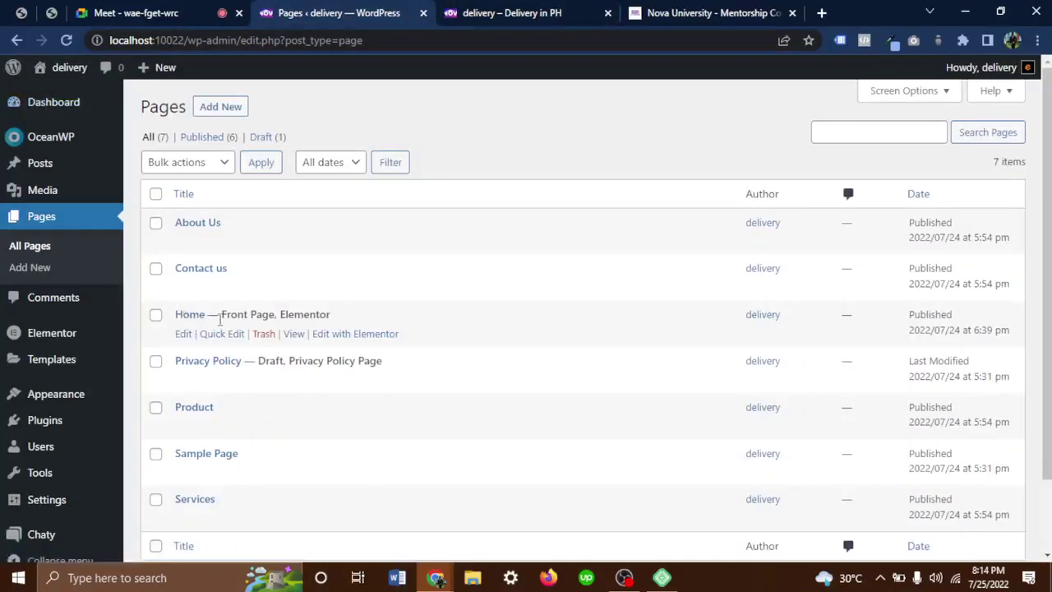
drag(220, 319, 276, 323)
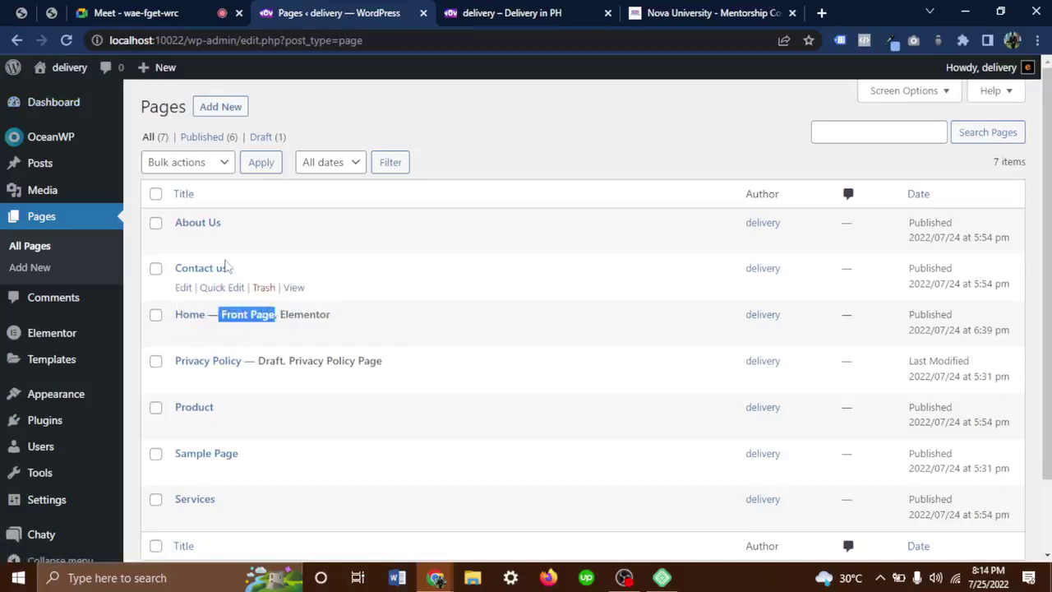
drag(235, 272, 213, 276)
click(518, 13)
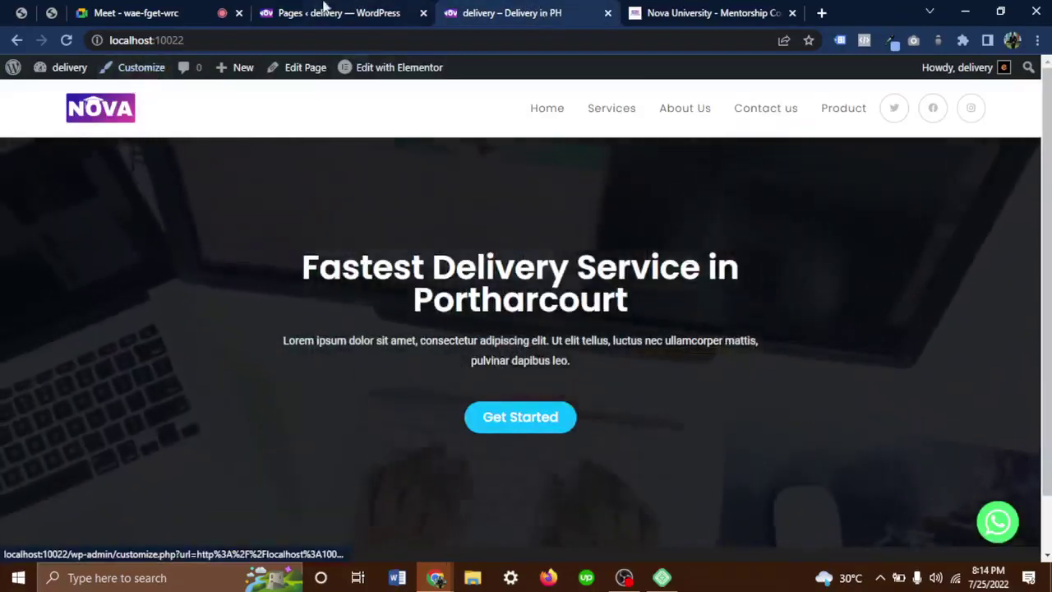
key(ctrl+shift+Tab)
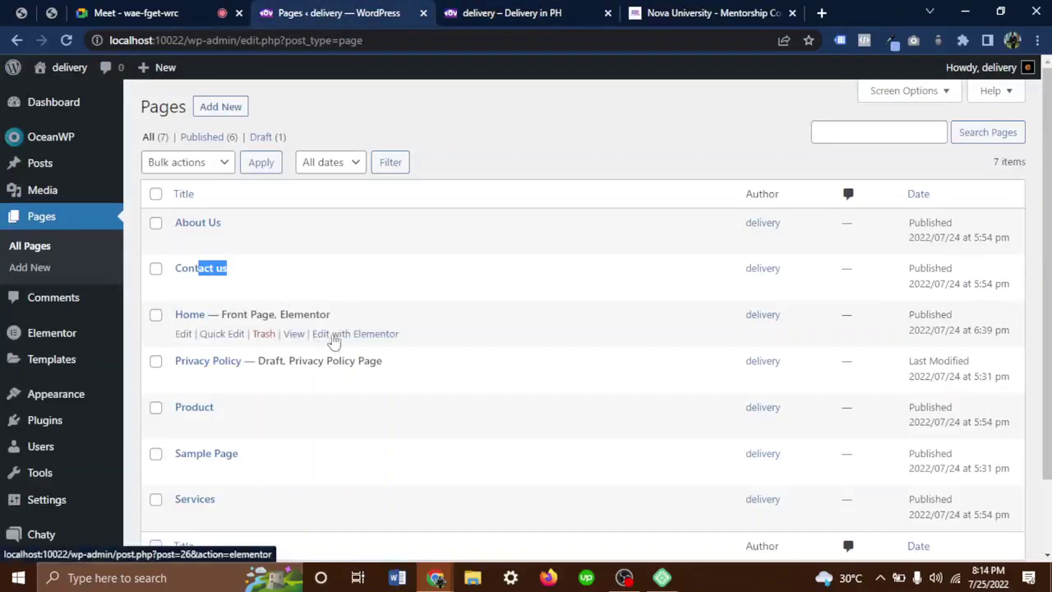
Open the Home page in the Elementor editor at the empty area below the hero section.
click(185, 333)
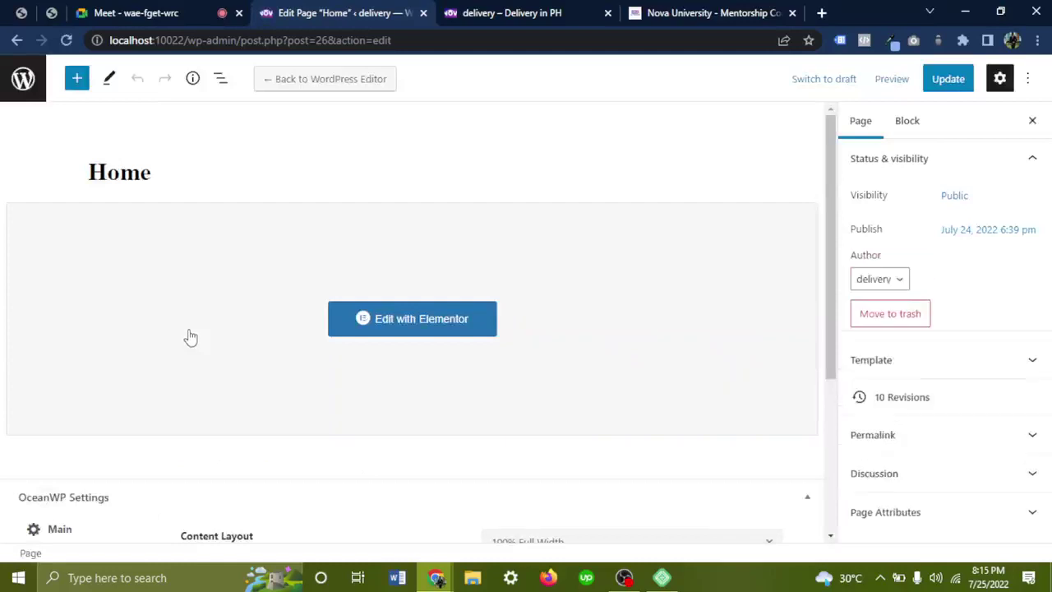
click(389, 320)
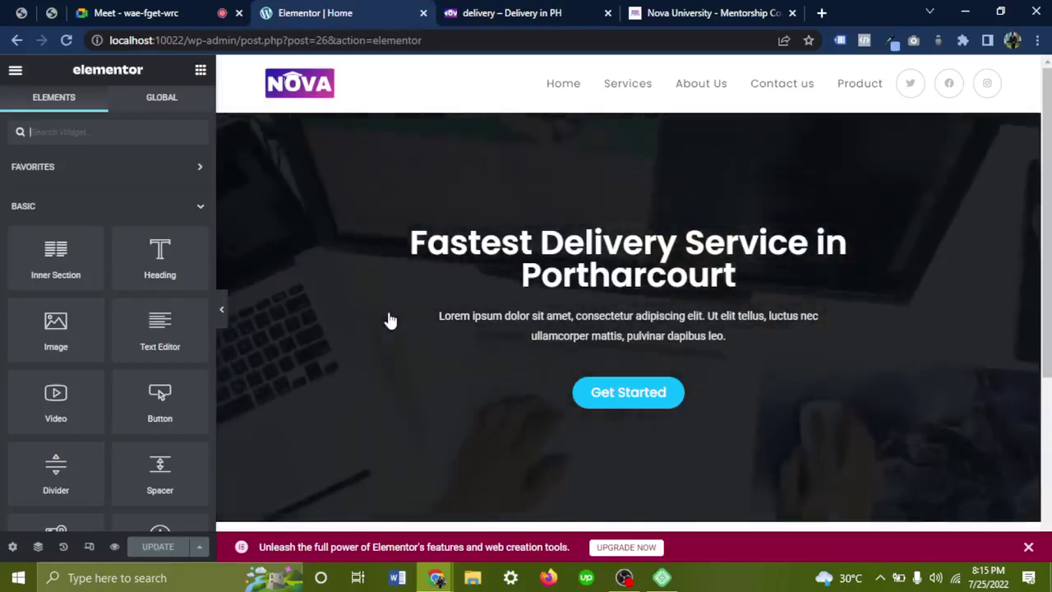
scroll(493, 318, down, 3)
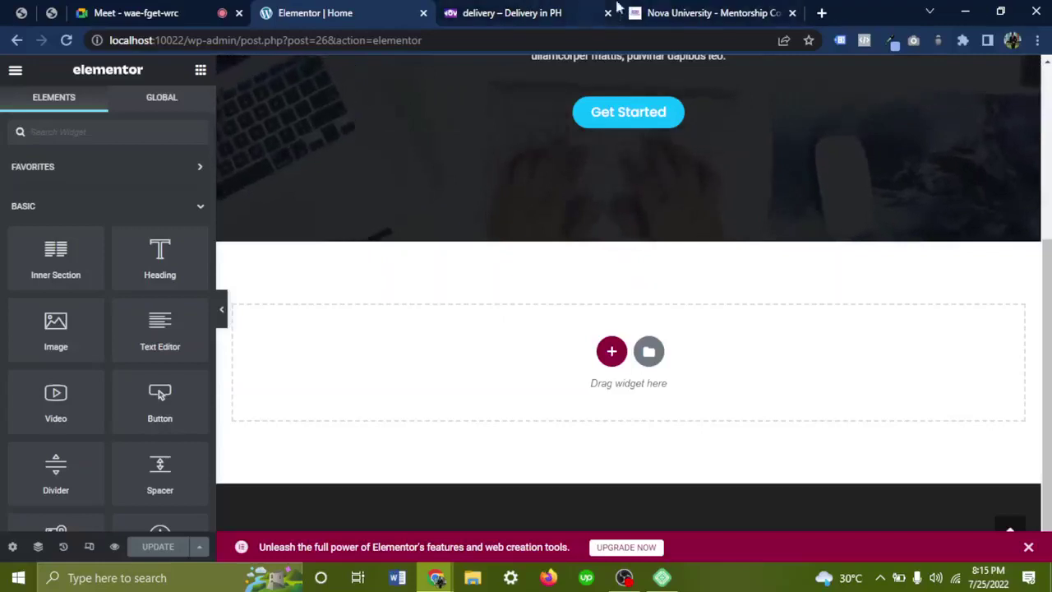
Load edensdigital.agency/website_portfolio/delivery-and-logistics in the Nova University browser tab and examine the sample delivery homepage's hero and feature sections.
click(664, 10)
text(ede)
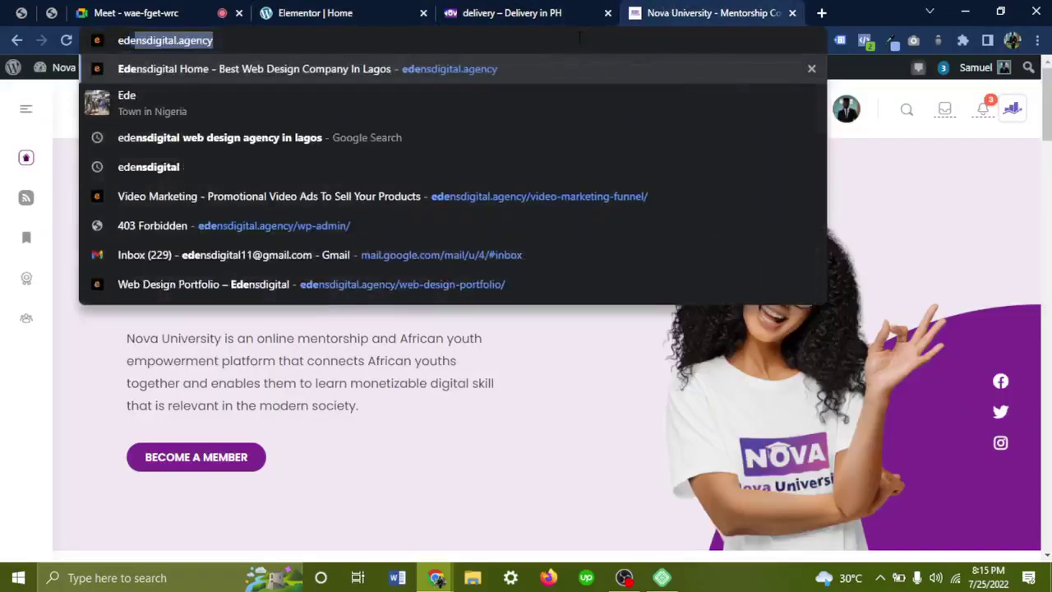
key(Right)
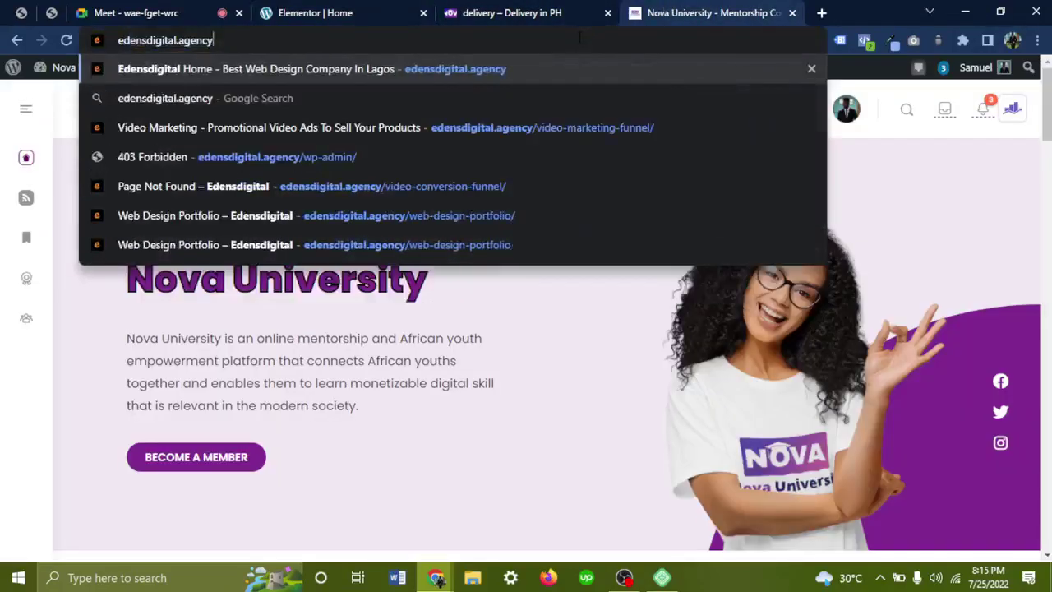
text(/wp)
key(BackSpace)
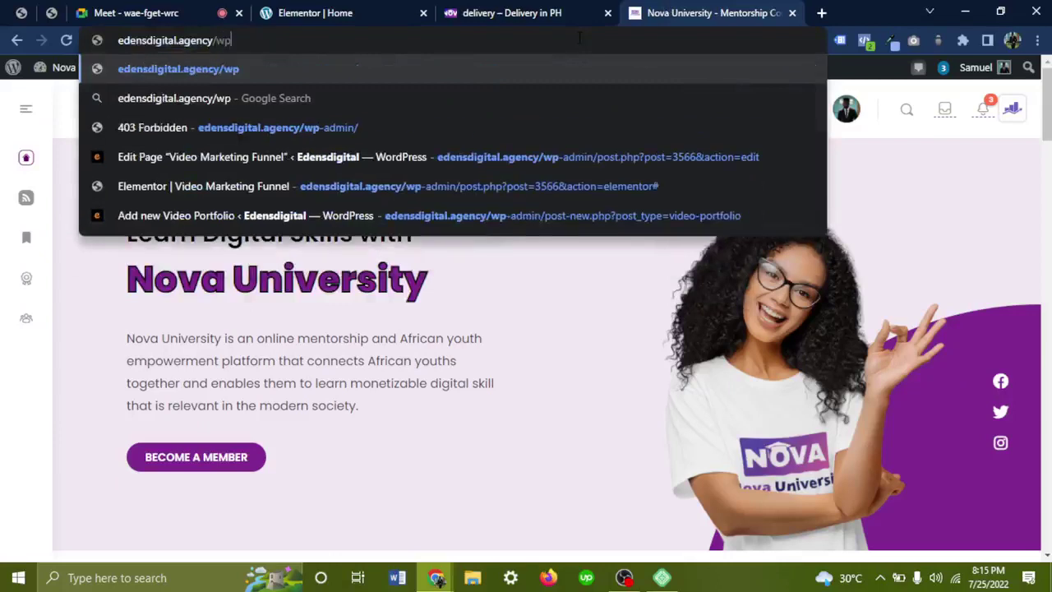
key(BackSpace)
text(eb)
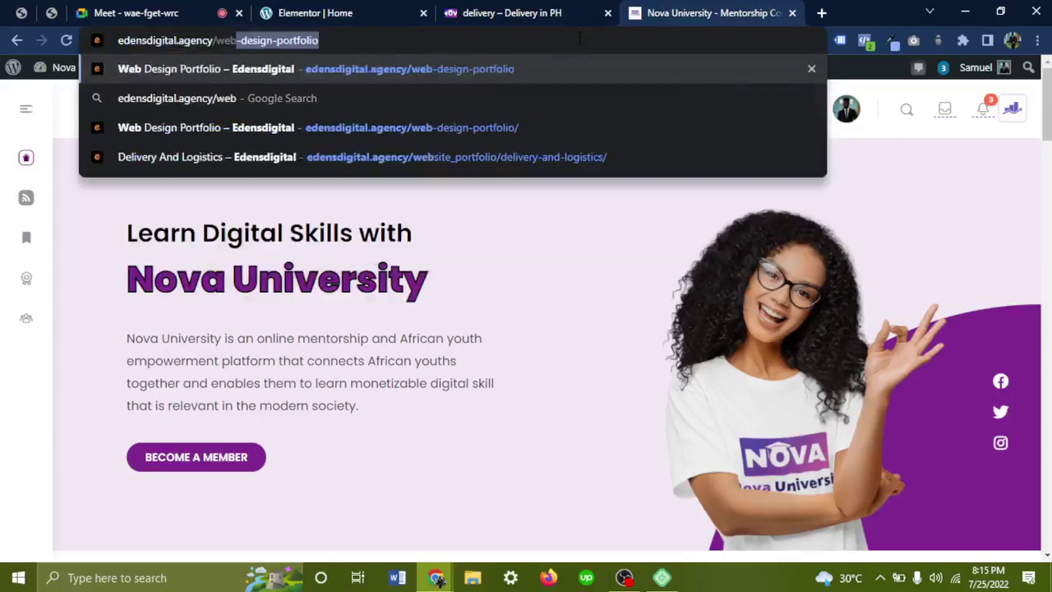
click(587, 160)
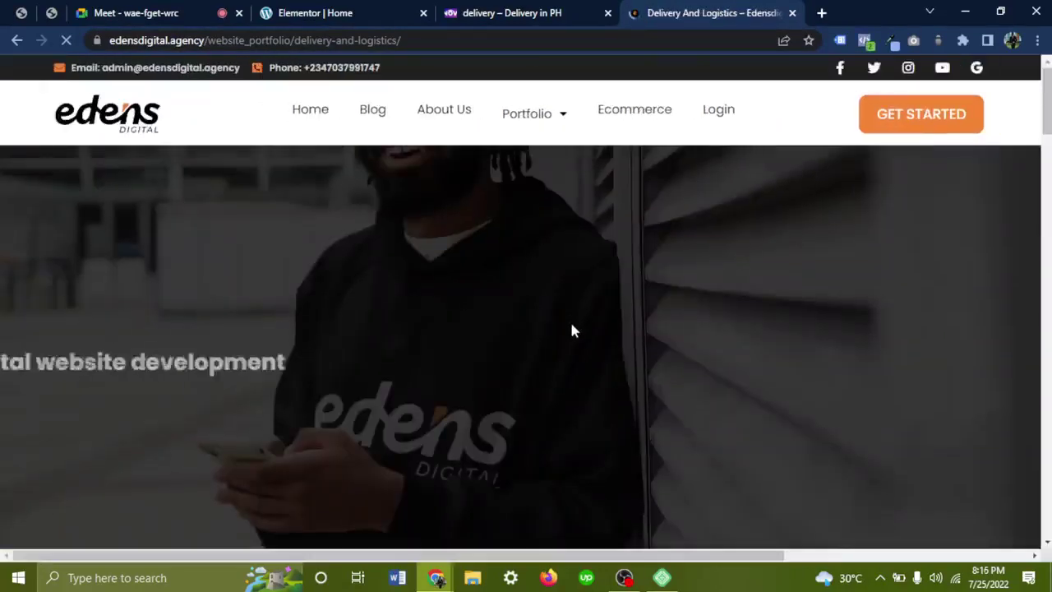
scroll(572, 329, down, 10)
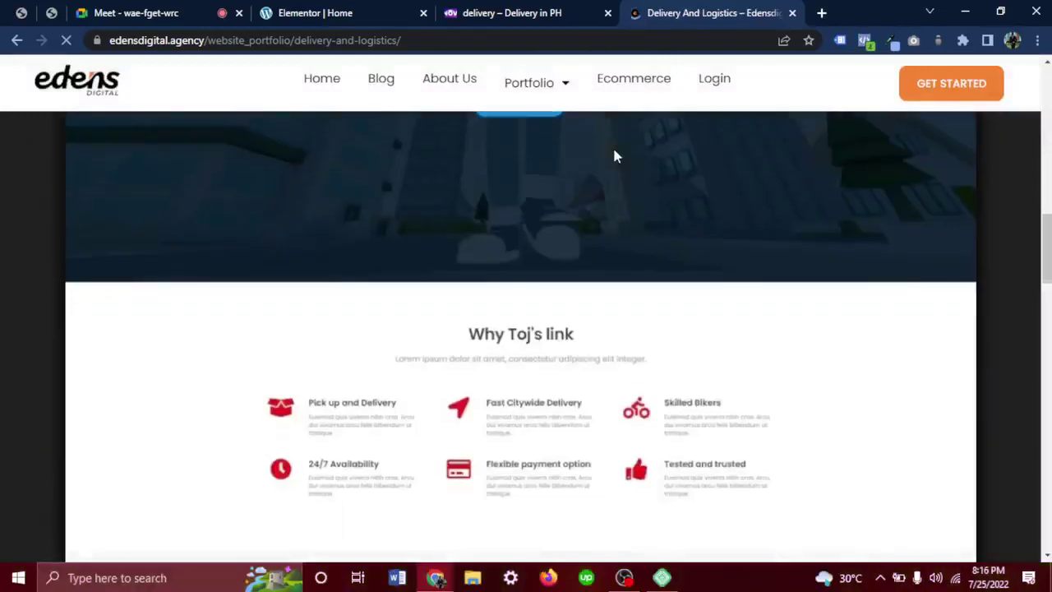
scroll(592, 214, up, 3)
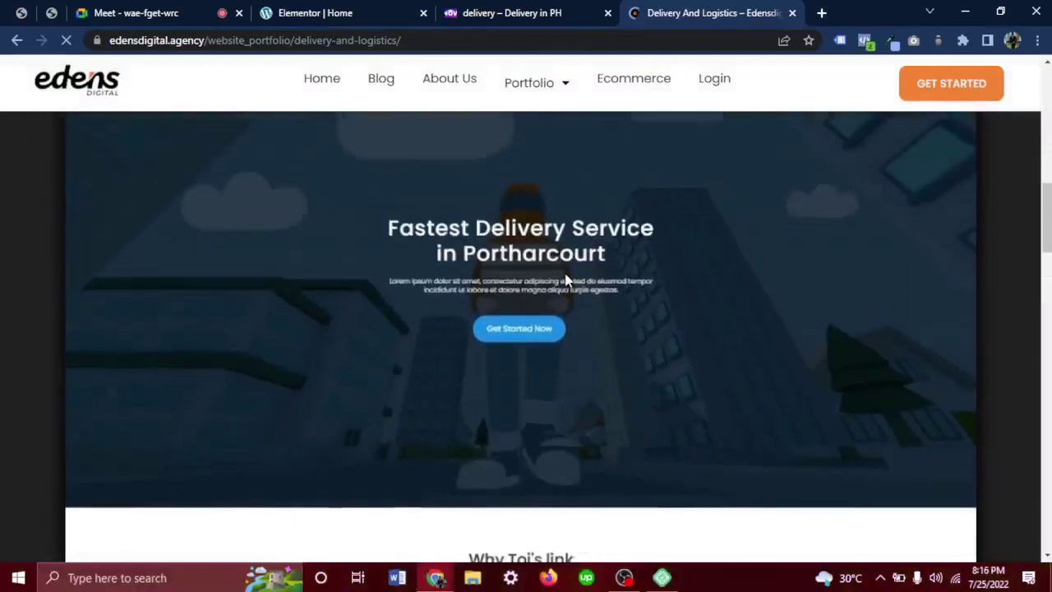
Examine the sample page's "Why Toj's link" section with its title, subtitle and icon features, down to the About us block.
scroll(274, 247, up, 1)
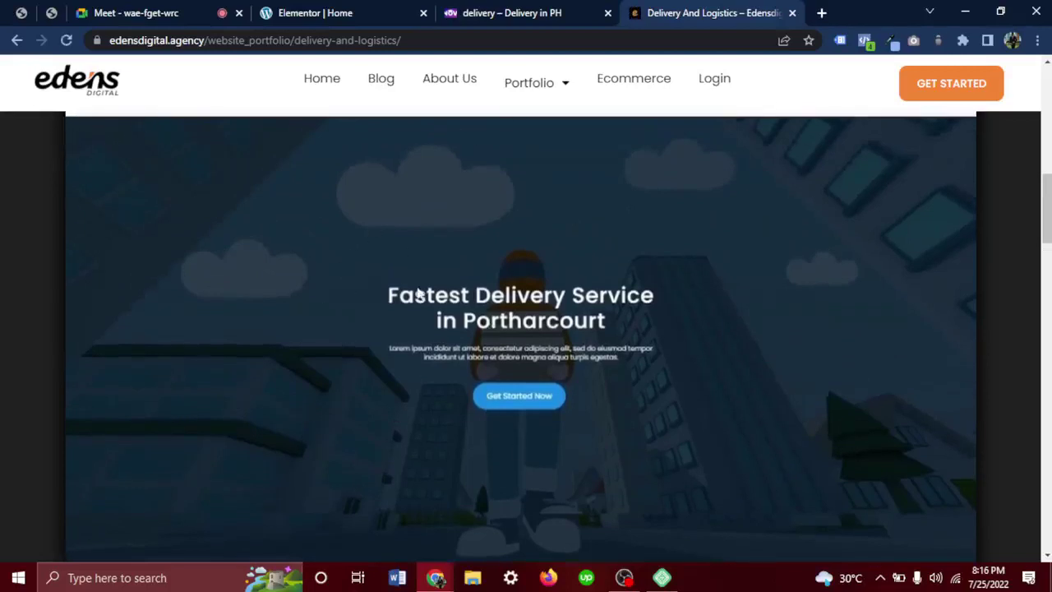
scroll(535, 415, down, 5)
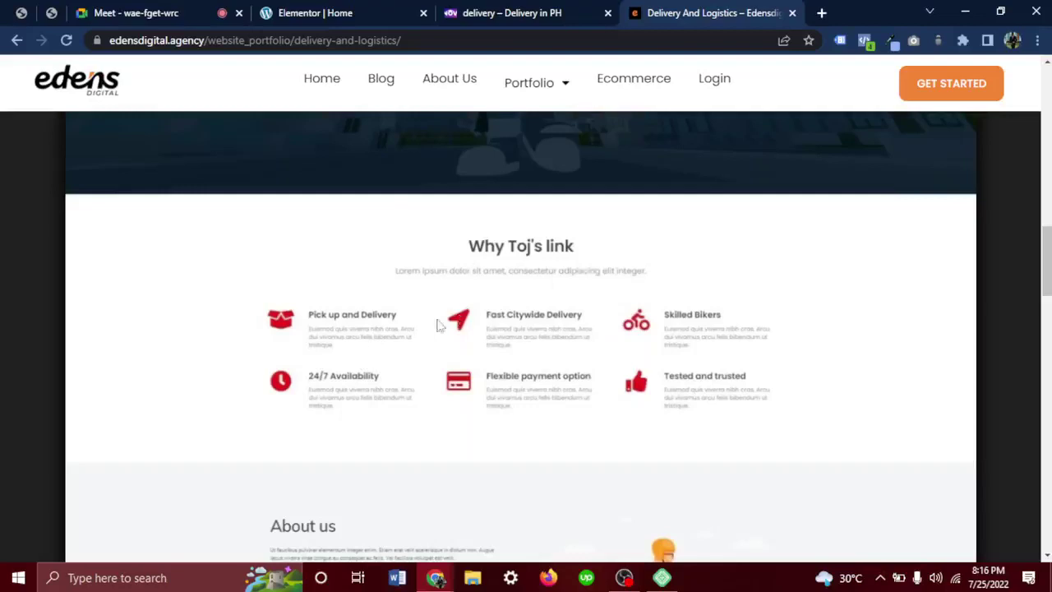
scroll(472, 371, down, 1)
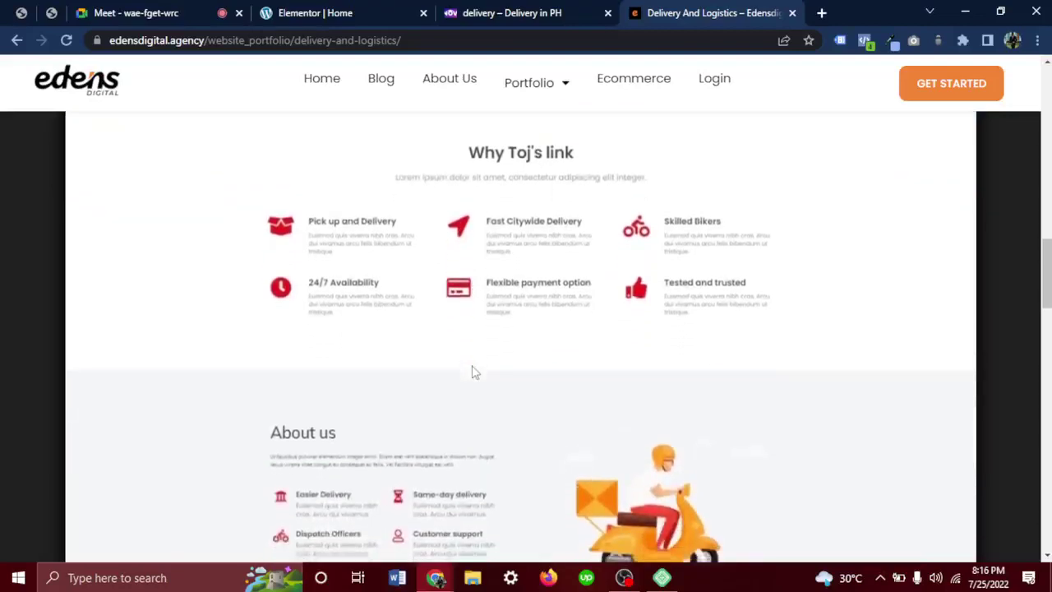
Return to the Elementor editor and add a single-column section below the hero.
click(360, 15)
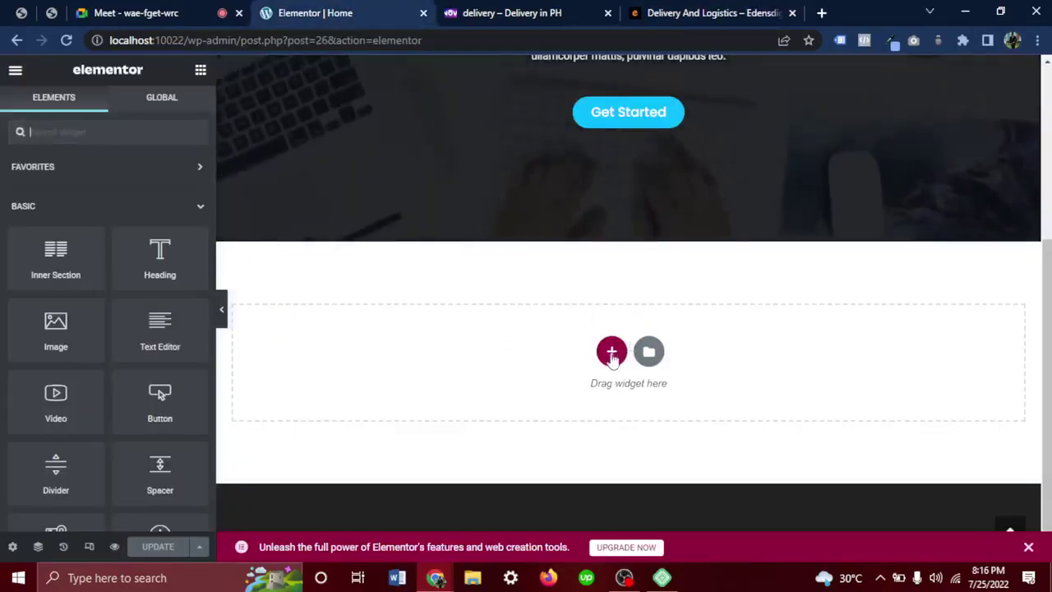
click(611, 352)
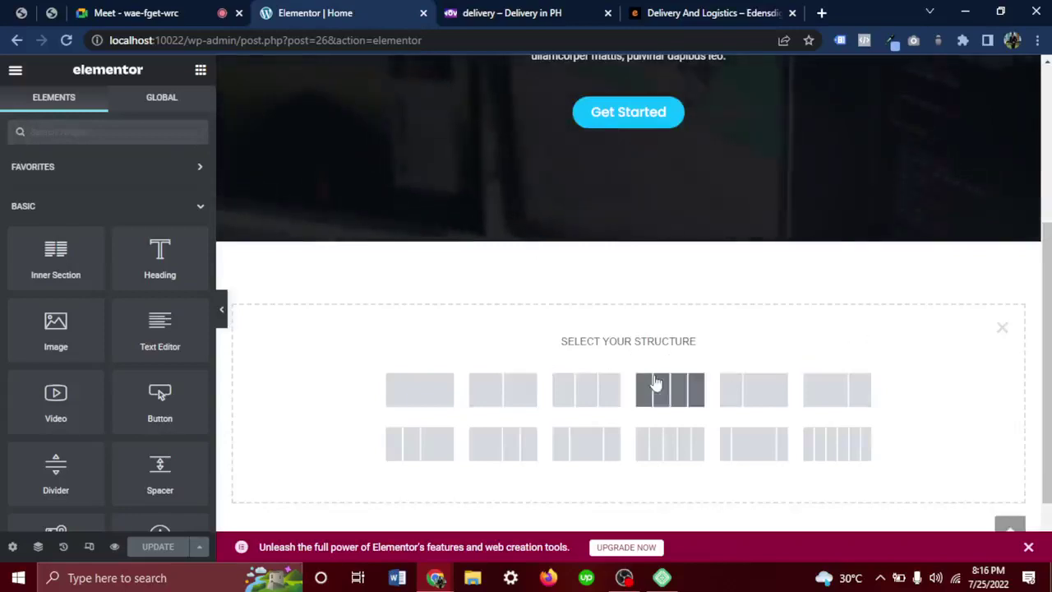
click(415, 401)
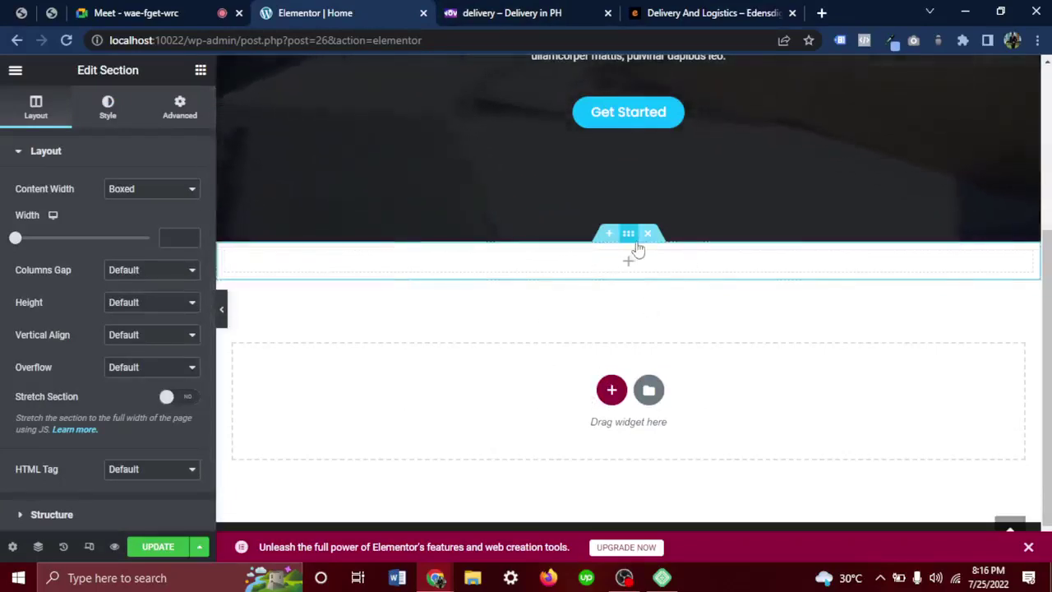
Check the sample's section spacing, then unlink the new section's padding and set 70 px at both top and bottom.
click(735, 12)
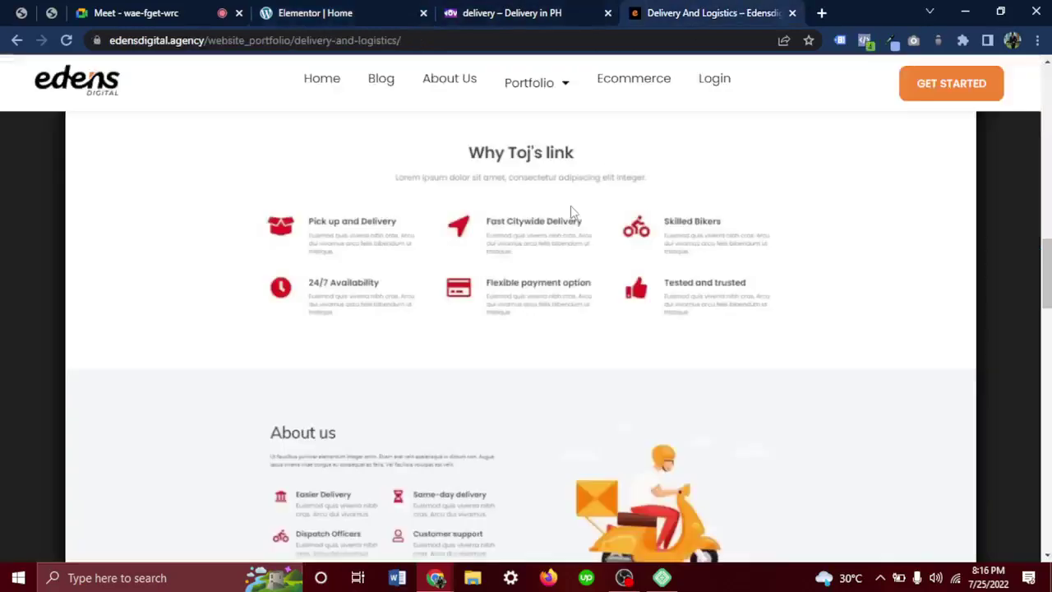
scroll(559, 212, up, 1)
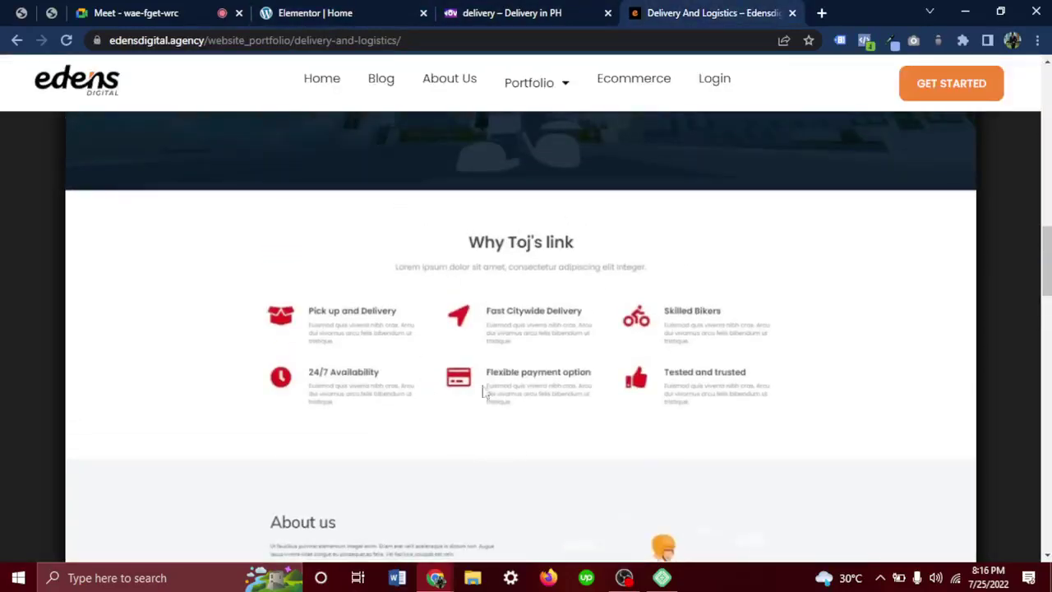
click(346, 8)
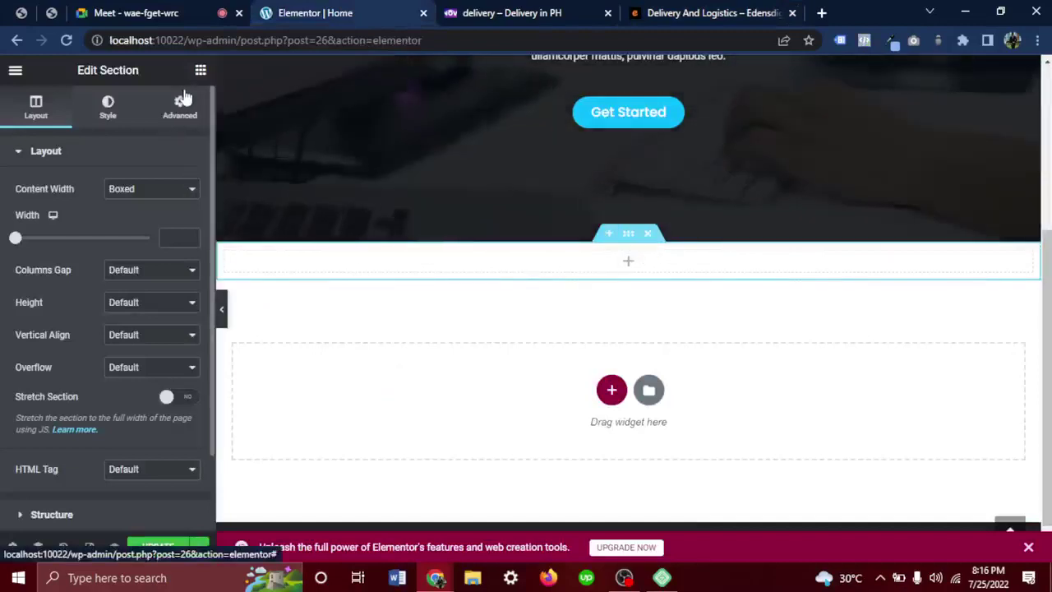
click(182, 103)
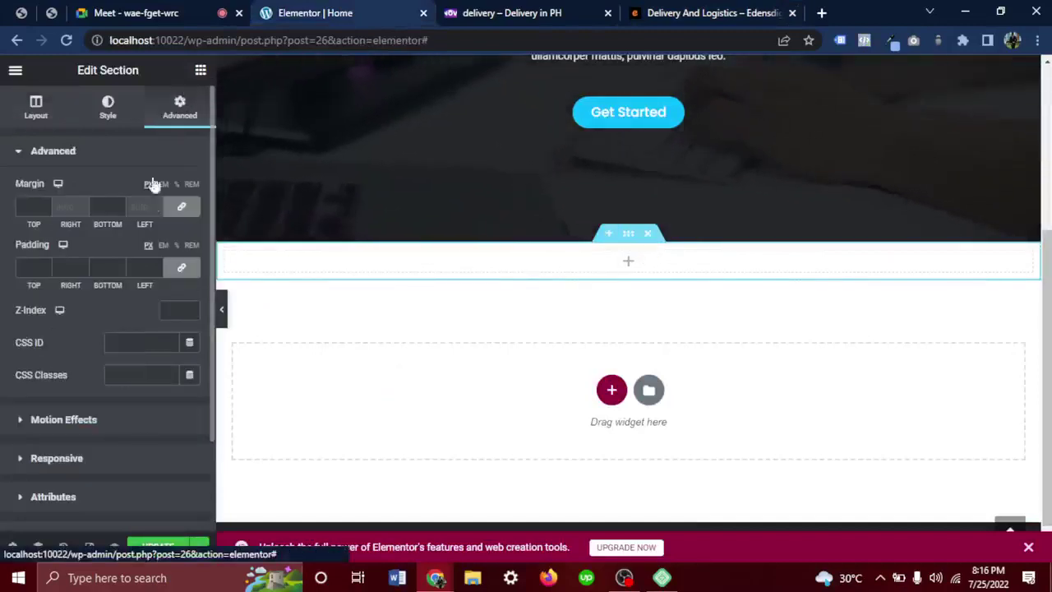
click(182, 271)
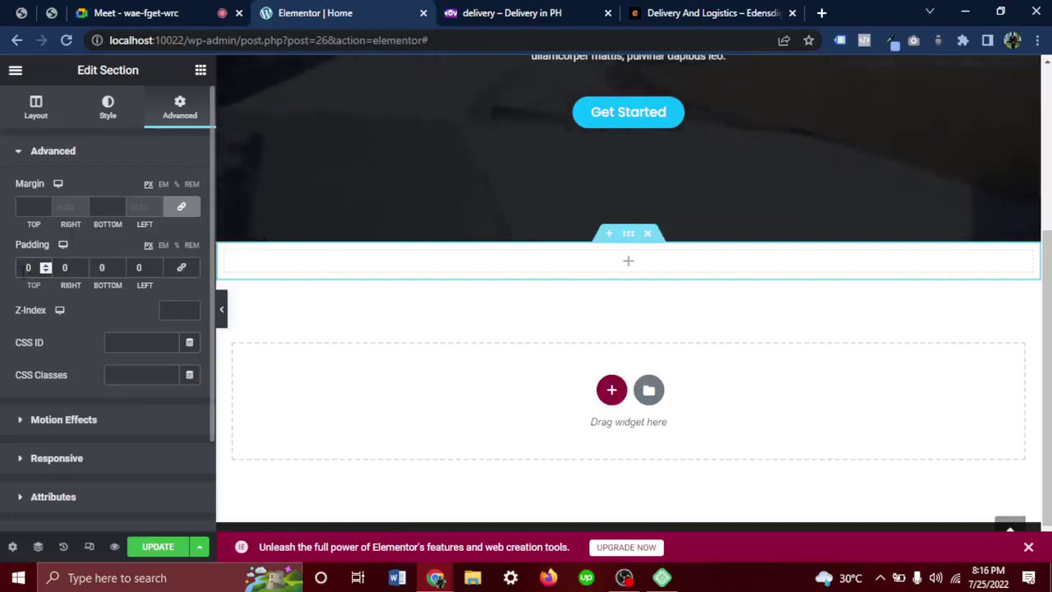
text(10)
key(BackSpace)
key(BackSpace)
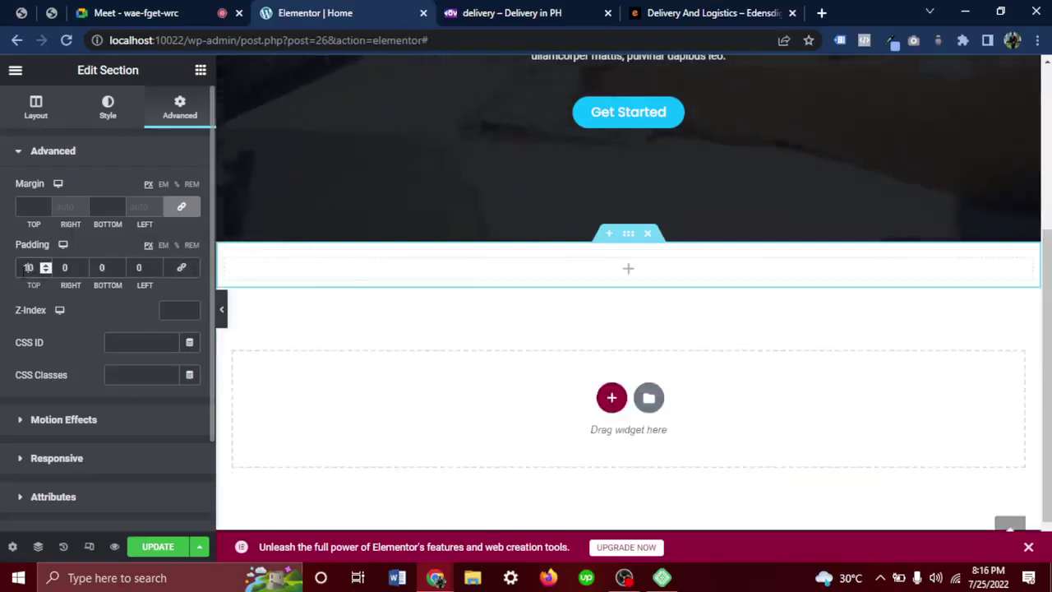
text(7)
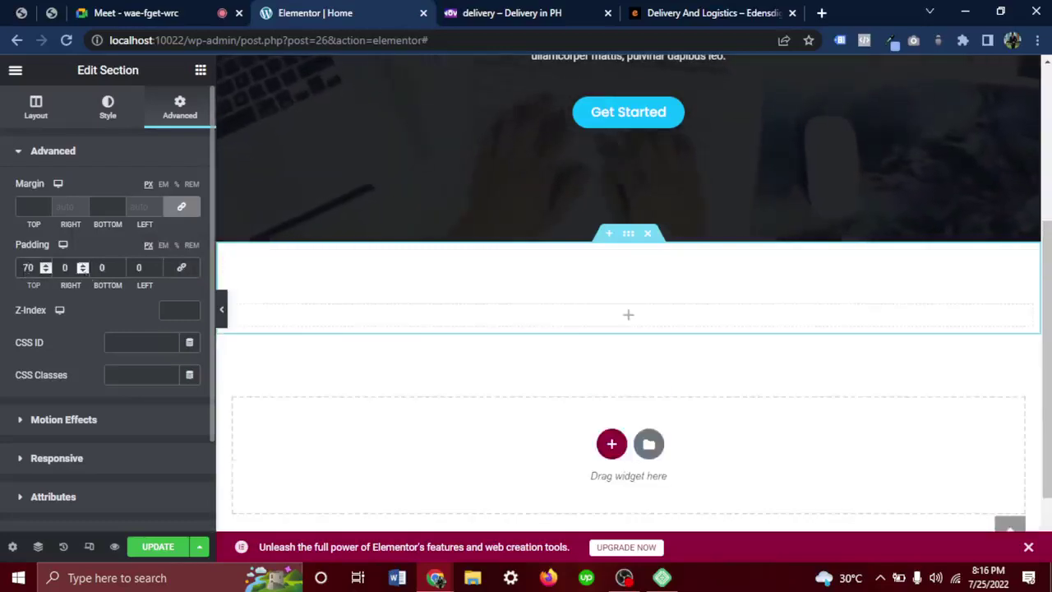
click(101, 267)
text(70)
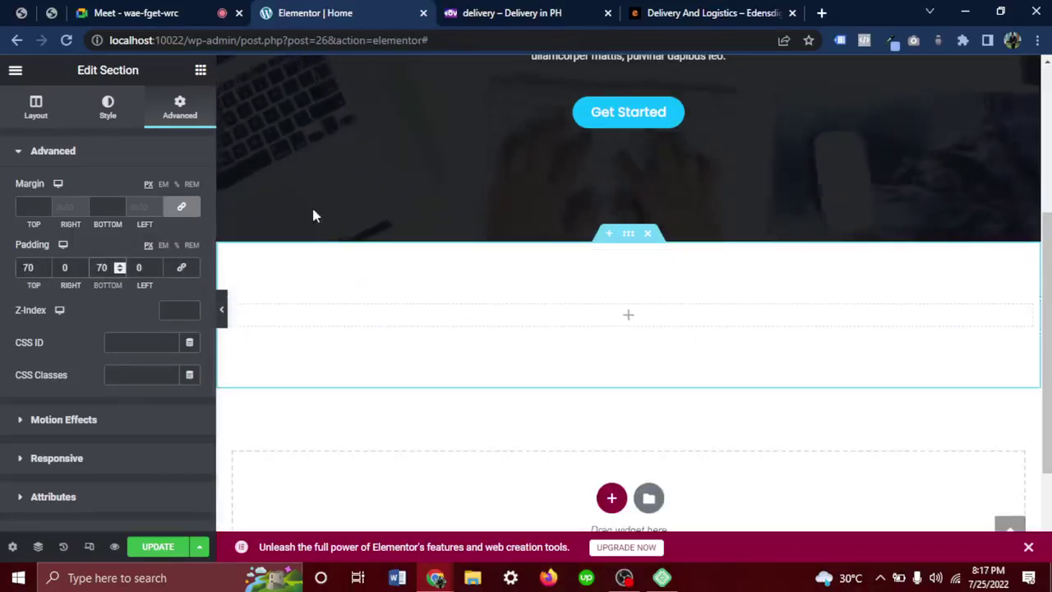
Insert a Heading widget into the new empty section below the hero.
click(200, 70)
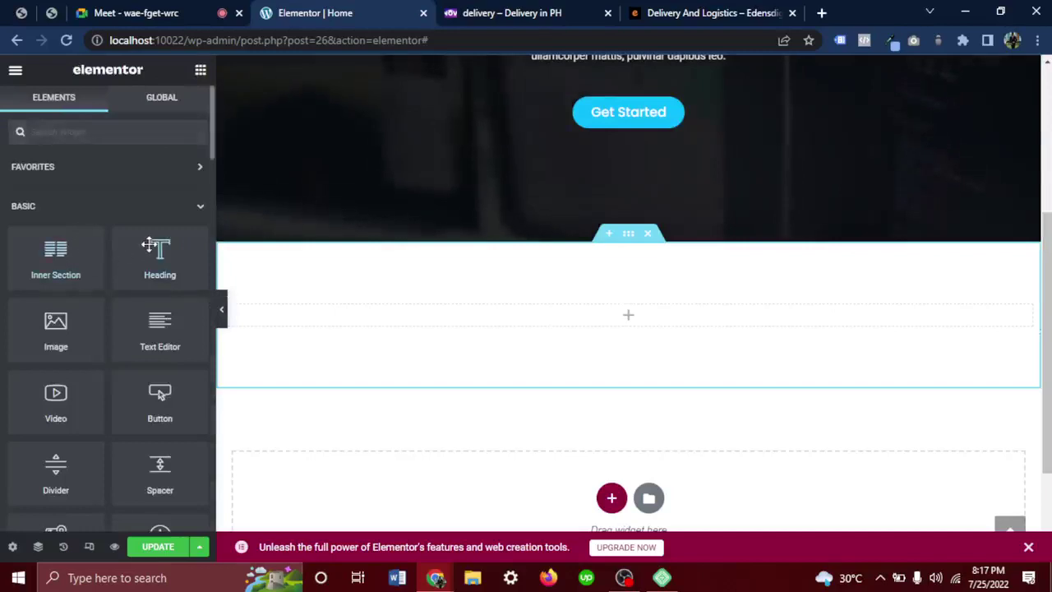
drag(148, 245, 379, 310)
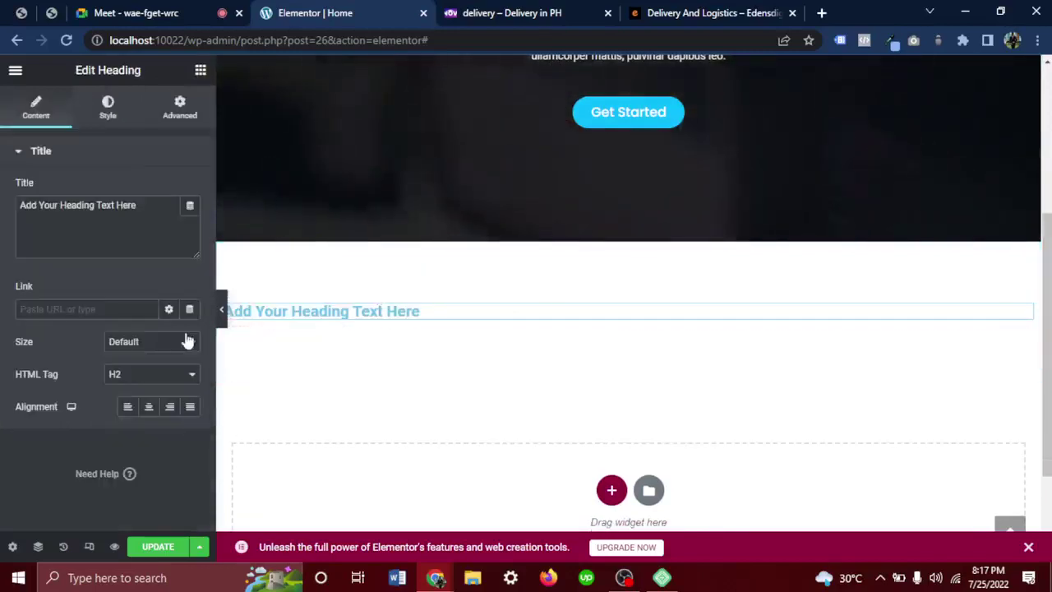
click(669, 332)
click(1024, 315)
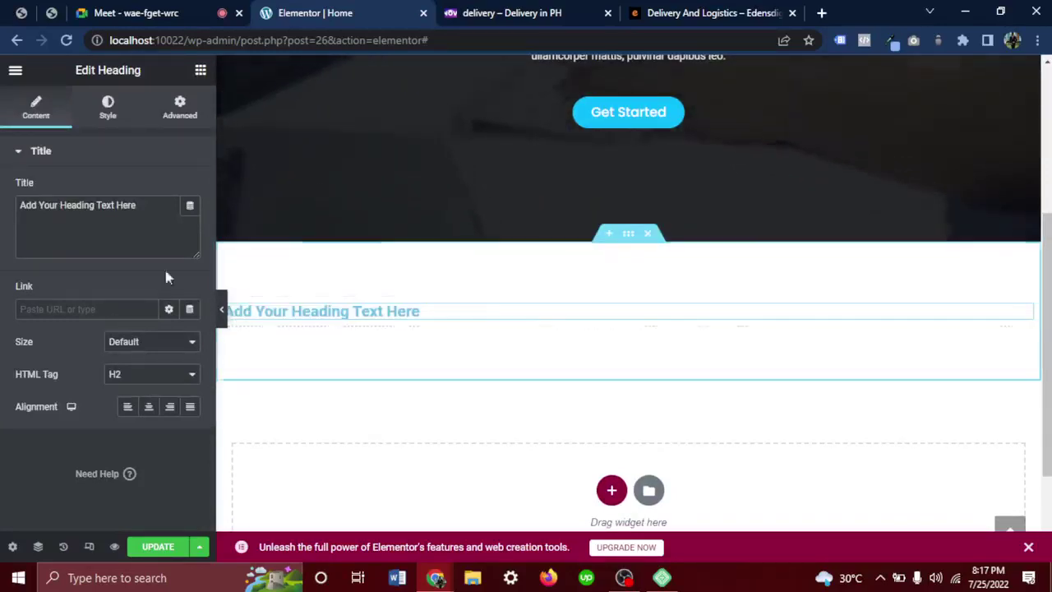
Replace the new heading's placeholder title with "Why Toj's Link".
click(153, 216)
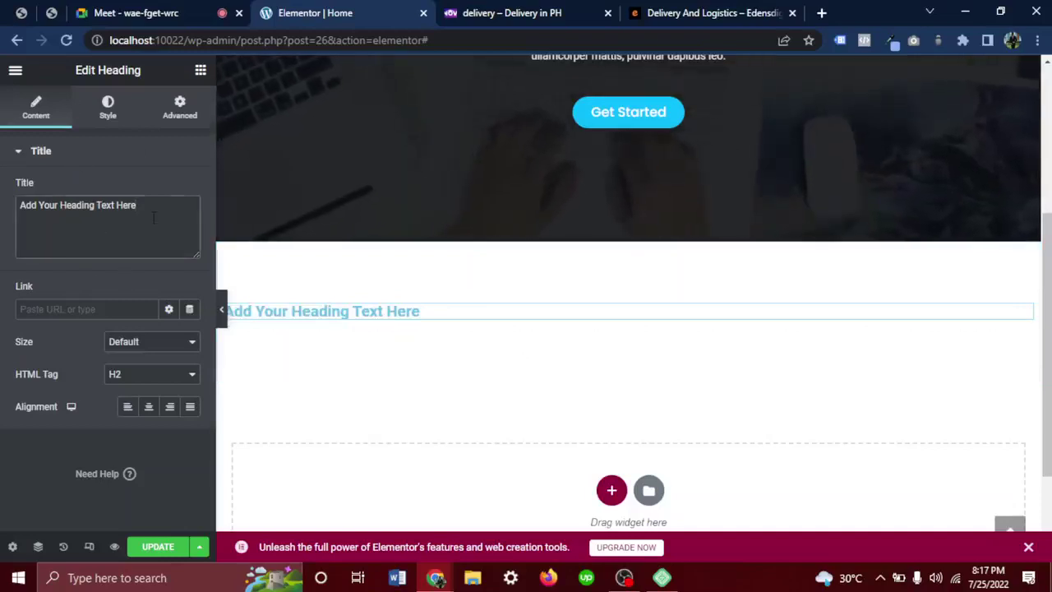
key(ctrl+a)
text(Why)
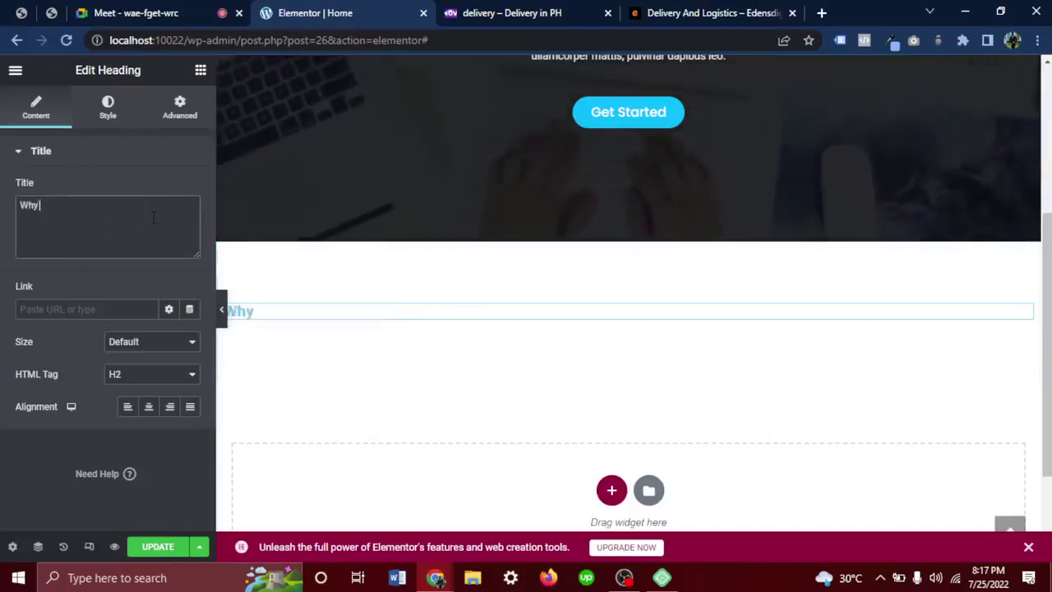
text( TO)
key(BackSpace)
text(o)
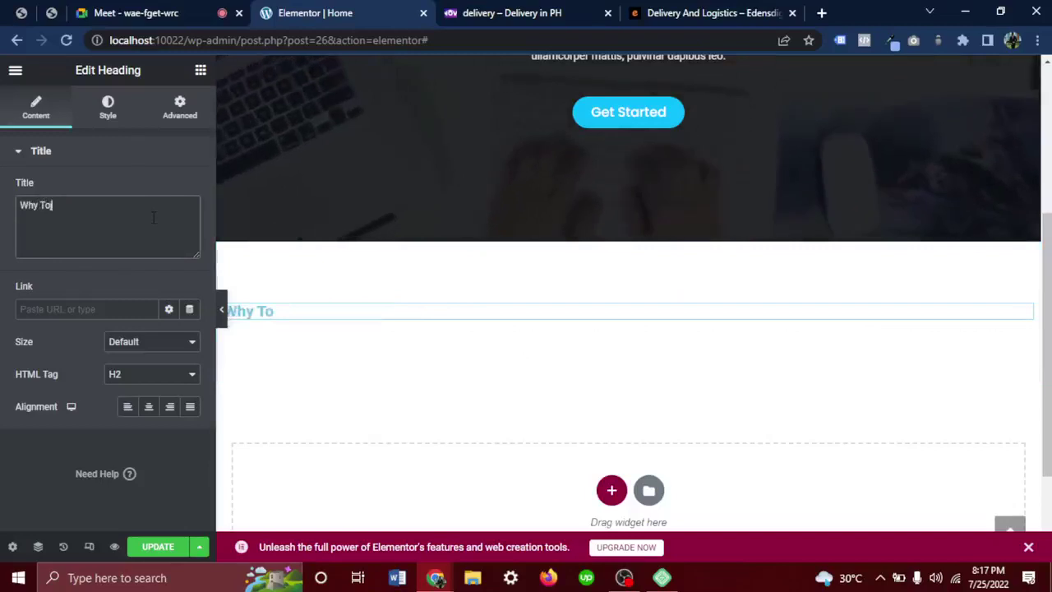
text(j's Link)
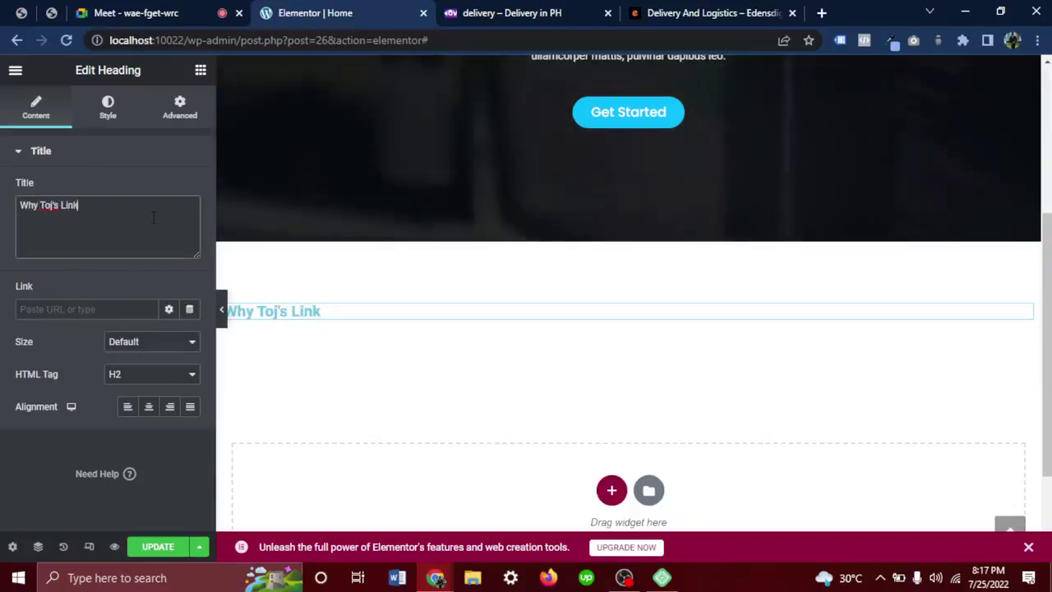
Check the section title on the sample page and center-align the "Why Toj's Link" heading.
click(739, 10)
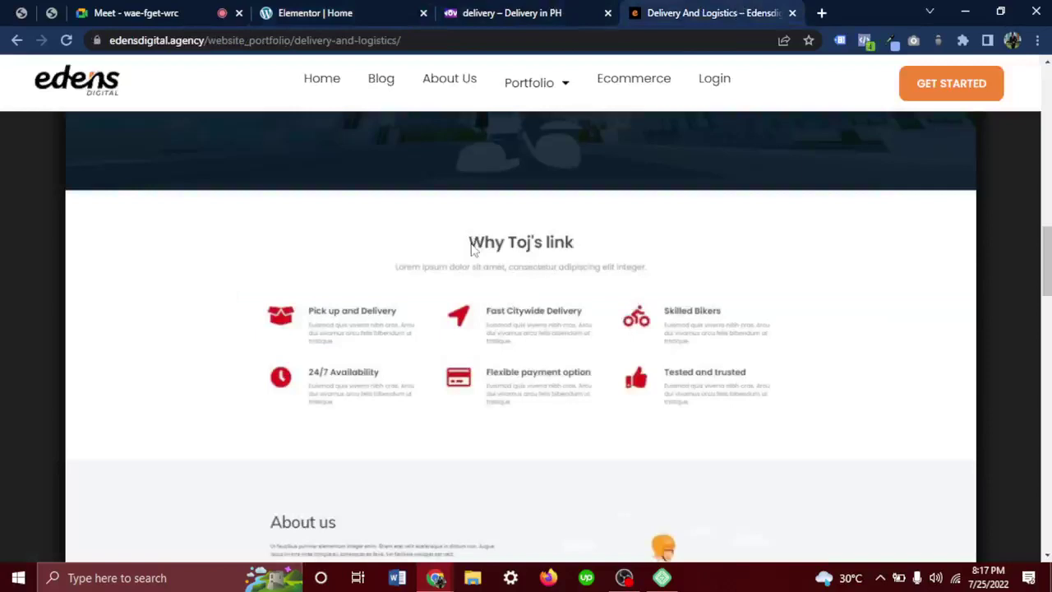
click(302, 14)
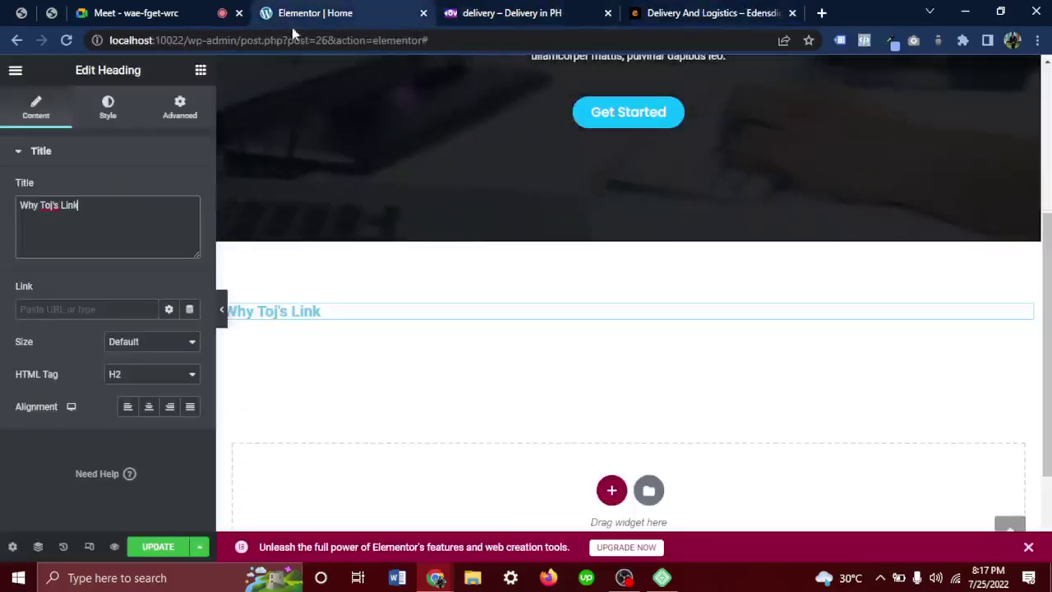
click(148, 409)
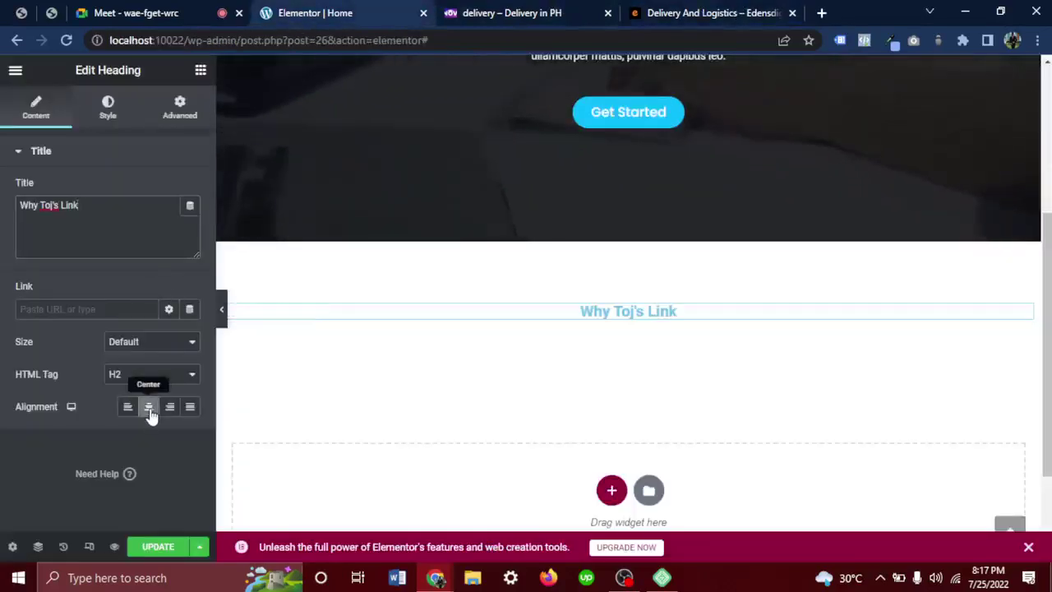
Set the "Why Toj's Link" heading's text color to black.
click(109, 108)
click(190, 191)
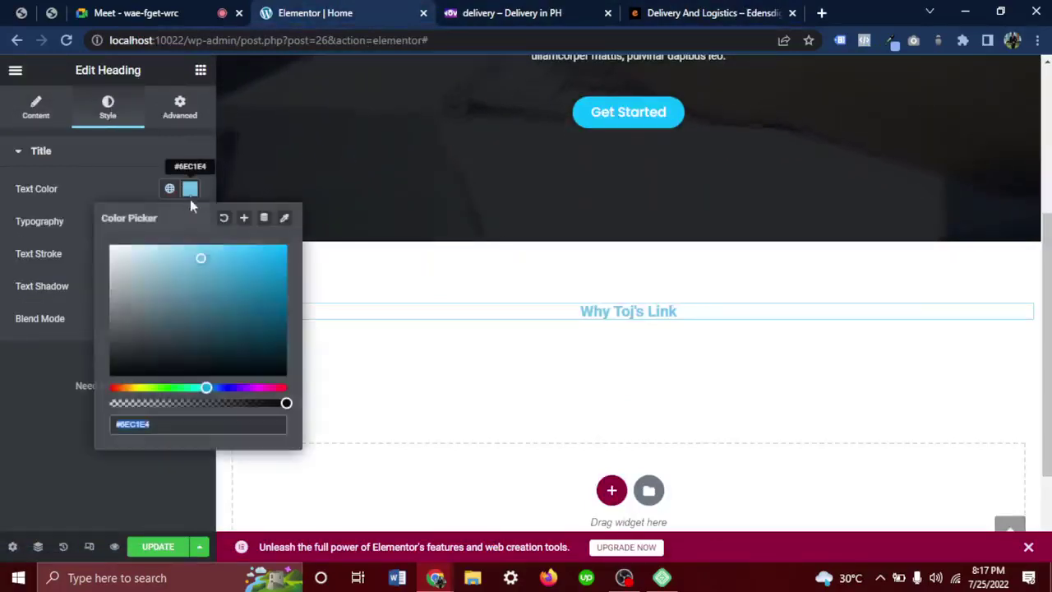
click(171, 364)
drag(171, 364, 120, 375)
click(37, 437)
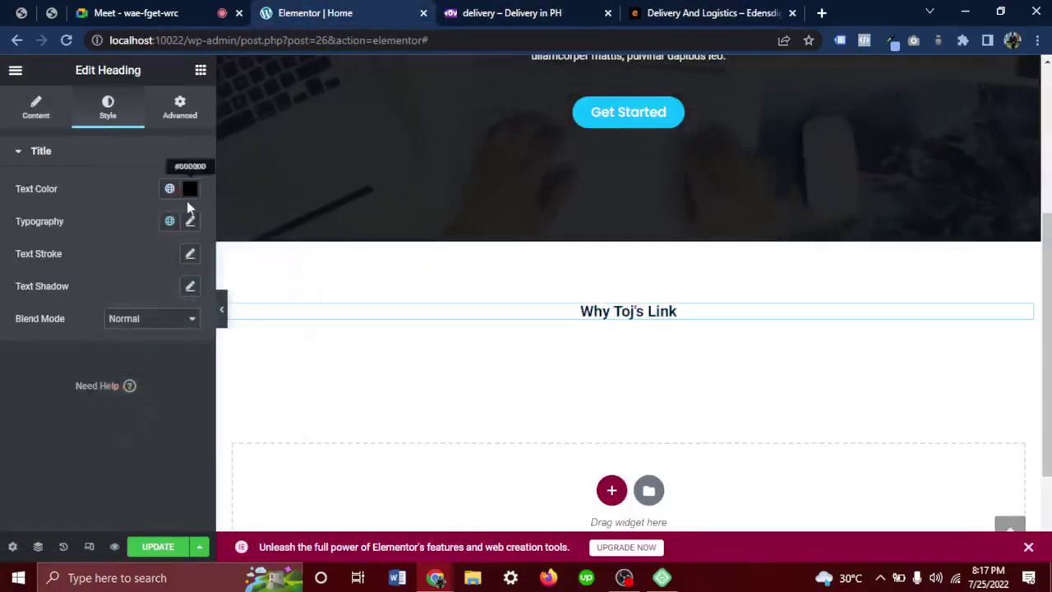
Change the "Why Toj's Link" heading's font family to Poppins.
click(190, 221)
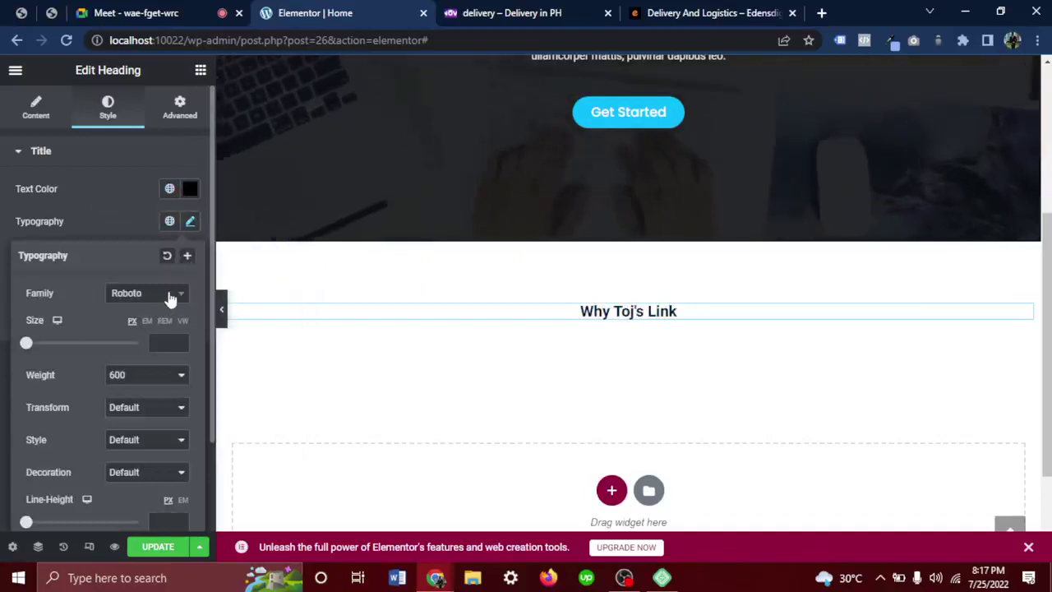
click(166, 296)
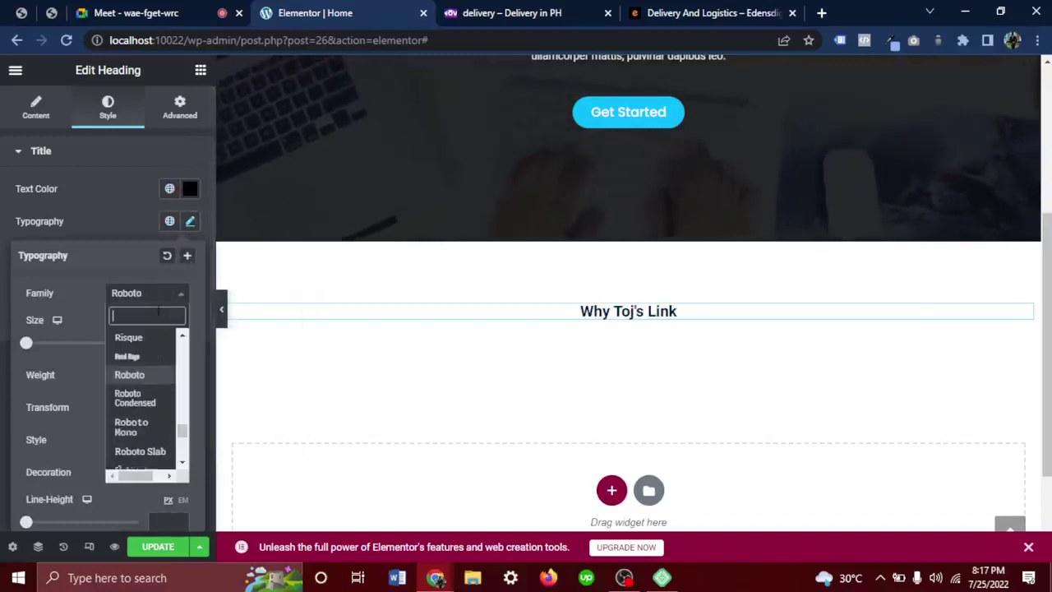
text(popp)
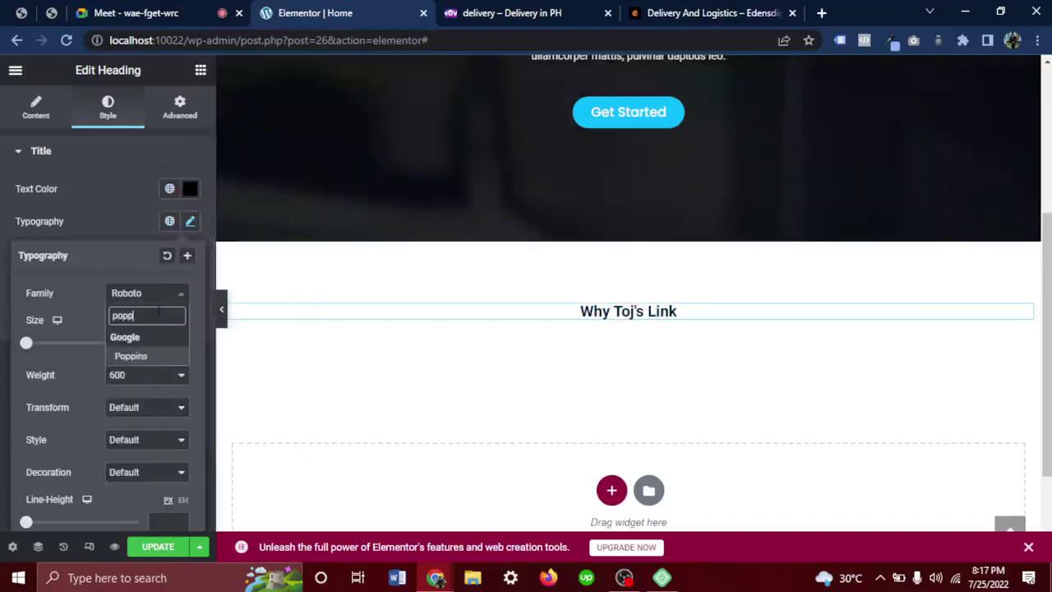
click(131, 355)
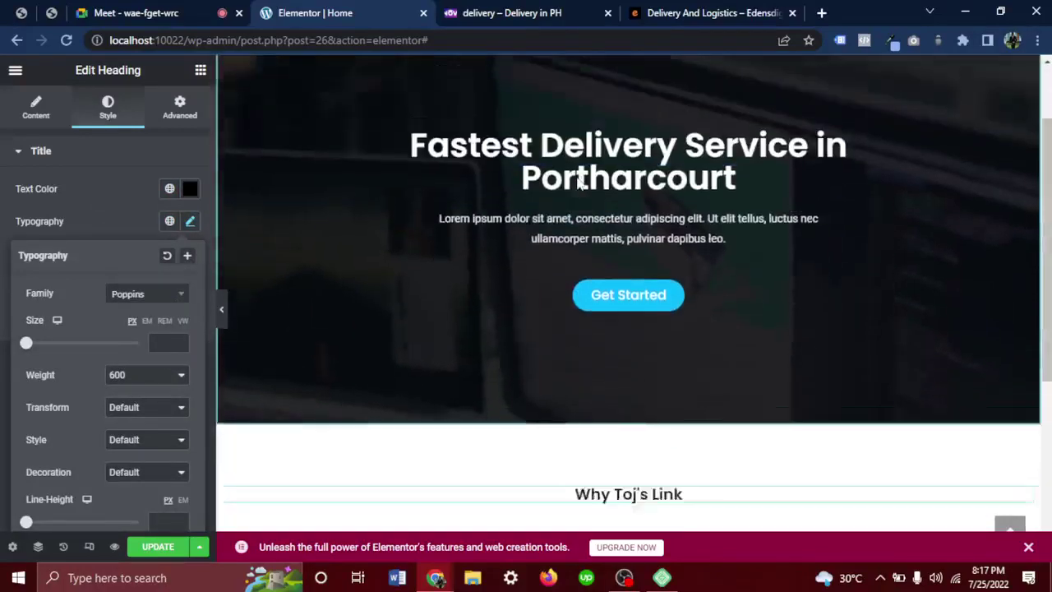
Compare the "Why Toj's Link" heading with the hero title and set its font size to 25 px.
click(735, 223)
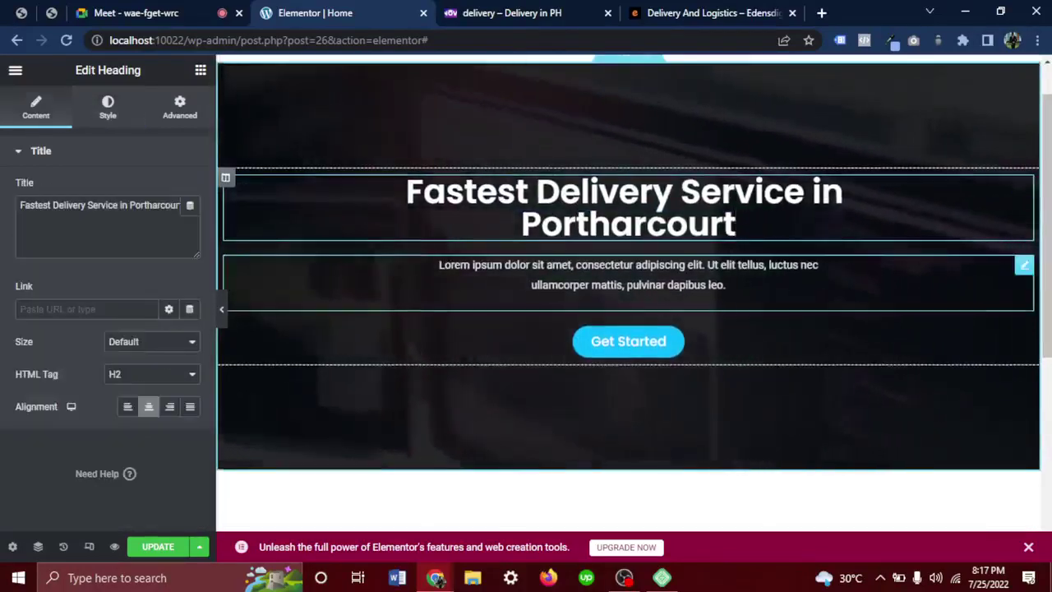
scroll(586, 284, down, 3)
click(620, 319)
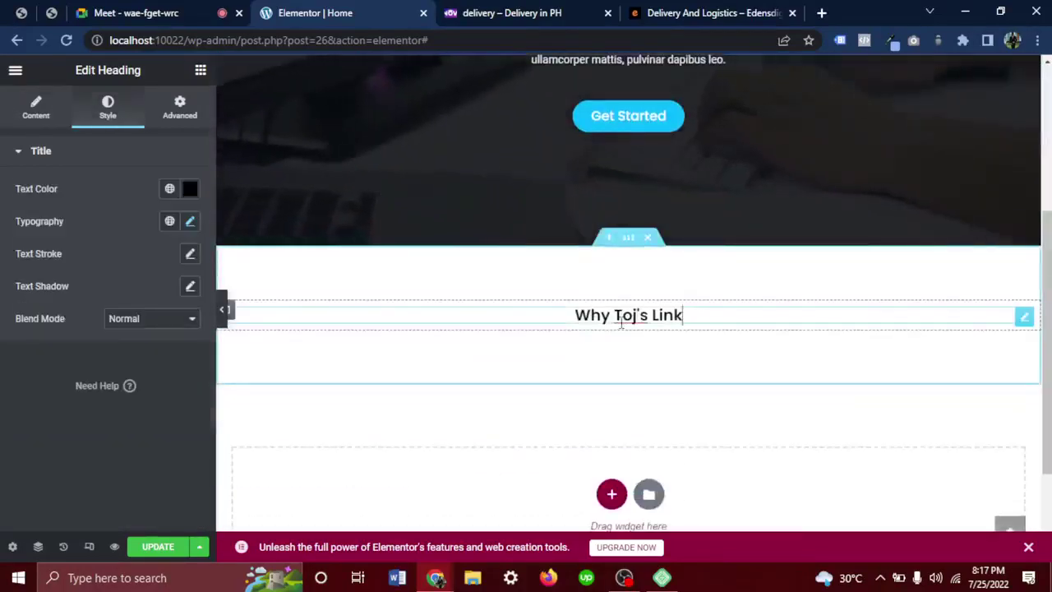
scroll(622, 329, up, 3)
scroll(618, 320, up, 2)
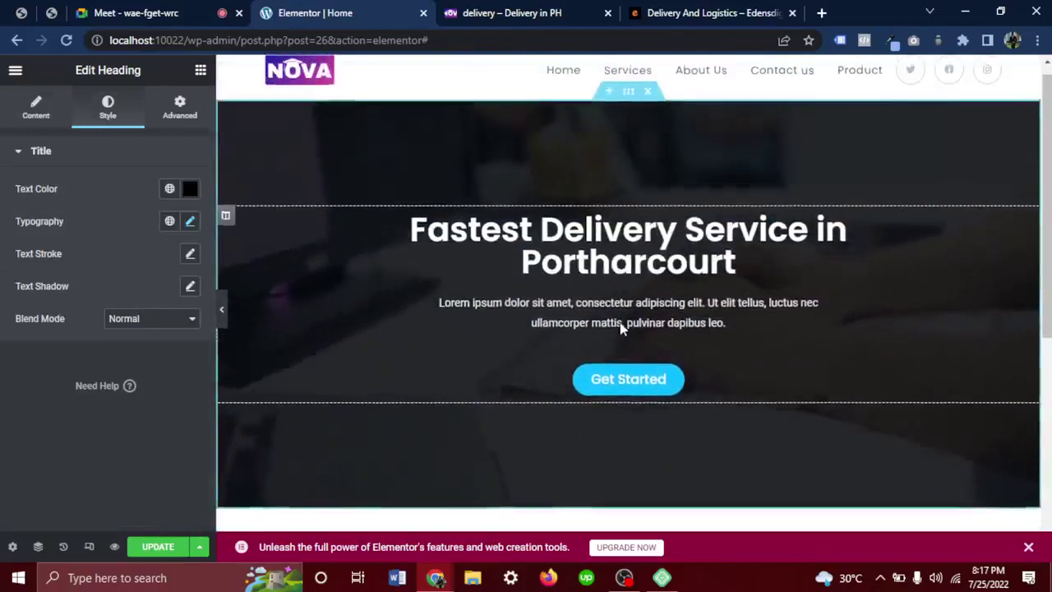
scroll(403, 331, down, 4)
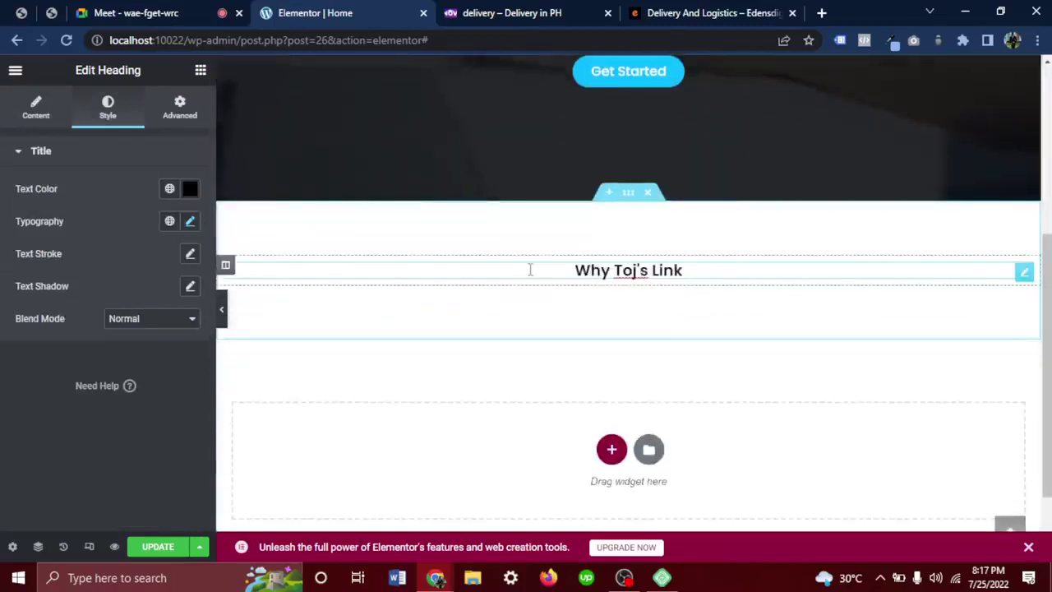
double_click(591, 271)
click(190, 222)
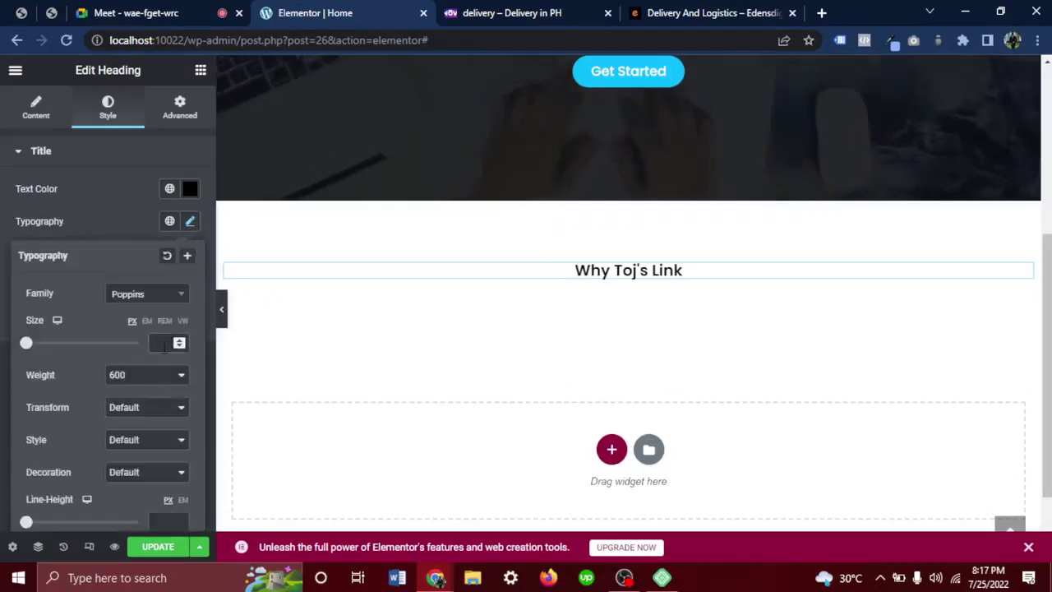
text(25)
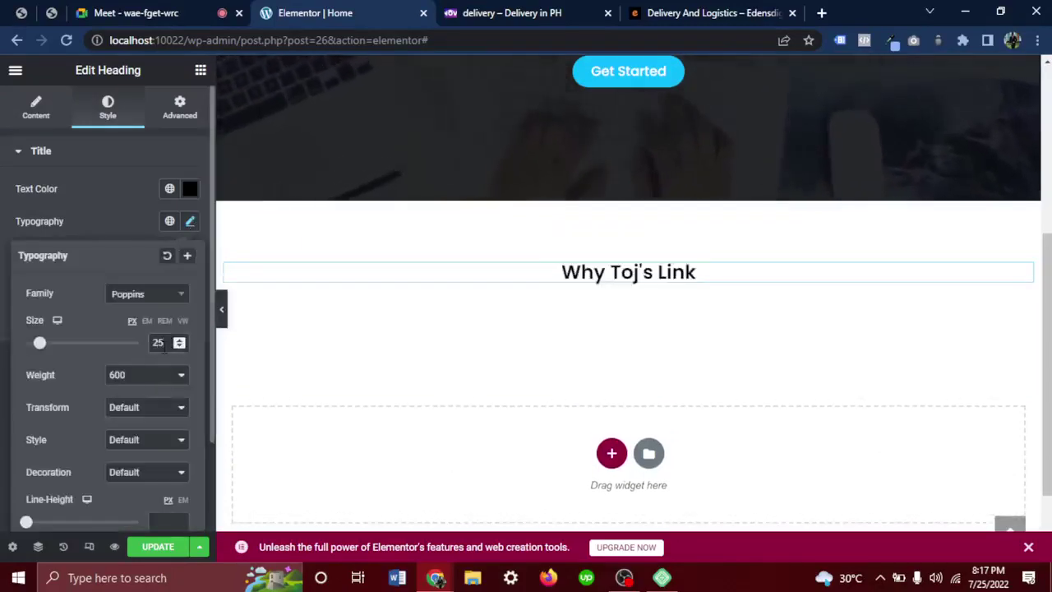
scroll(129, 415, down, 2)
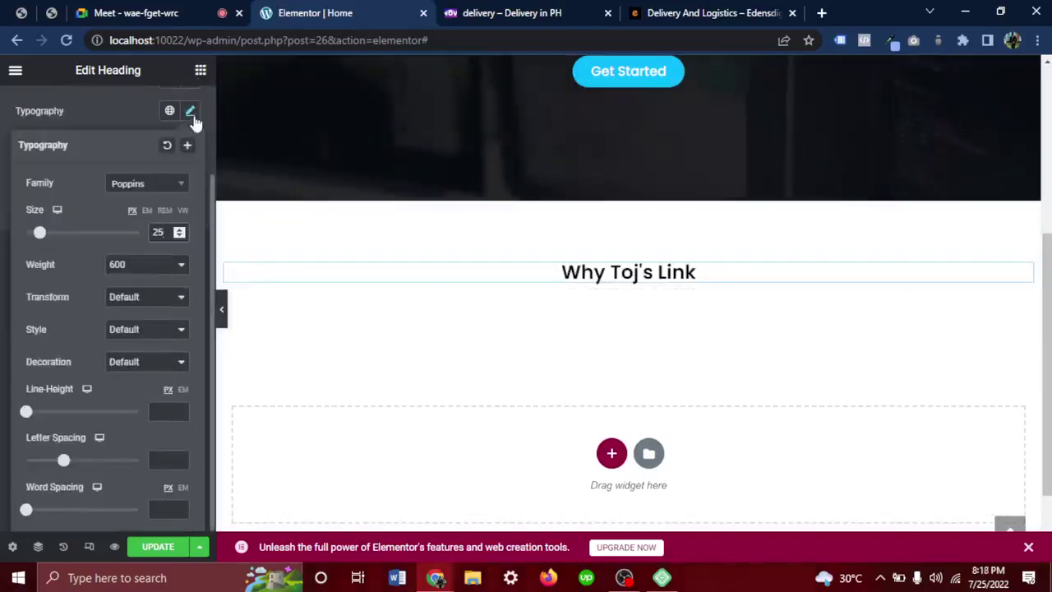
Following the reference design, add a Text Editor widget below the "Why Toj's Link" heading and center-align its text.
click(695, 14)
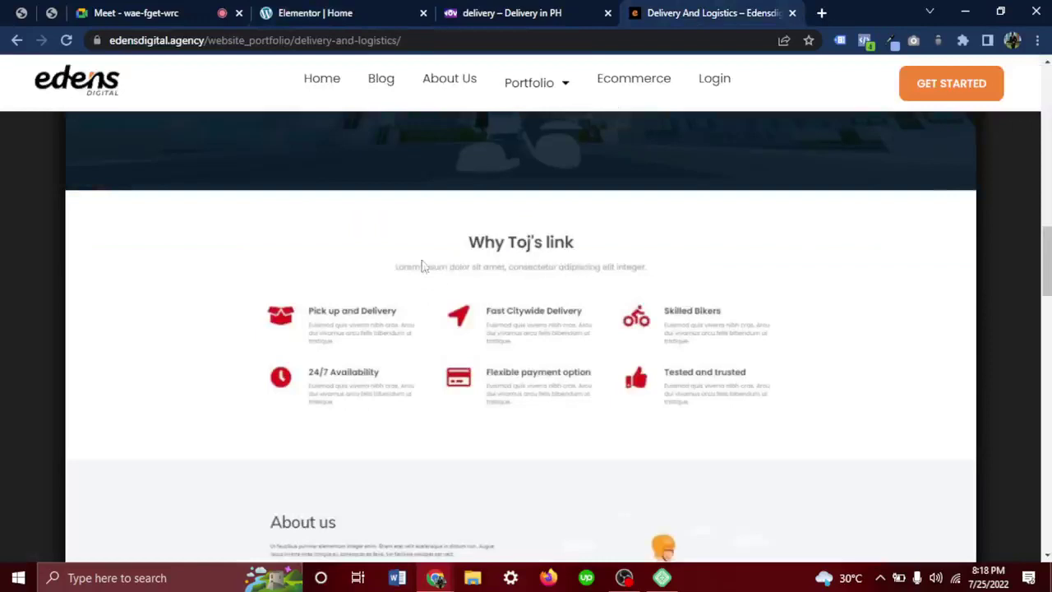
click(345, 10)
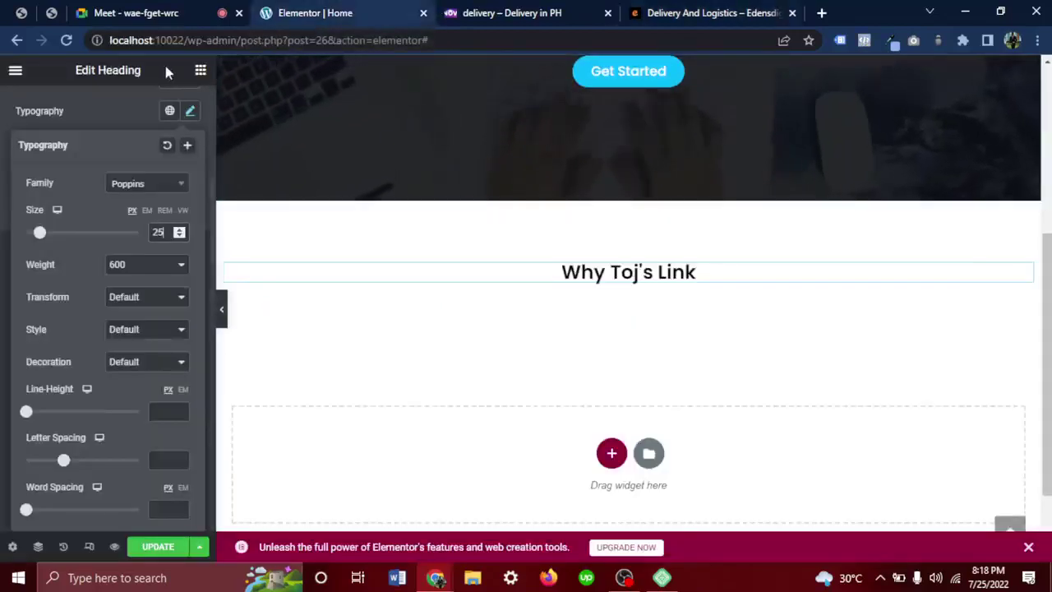
click(200, 70)
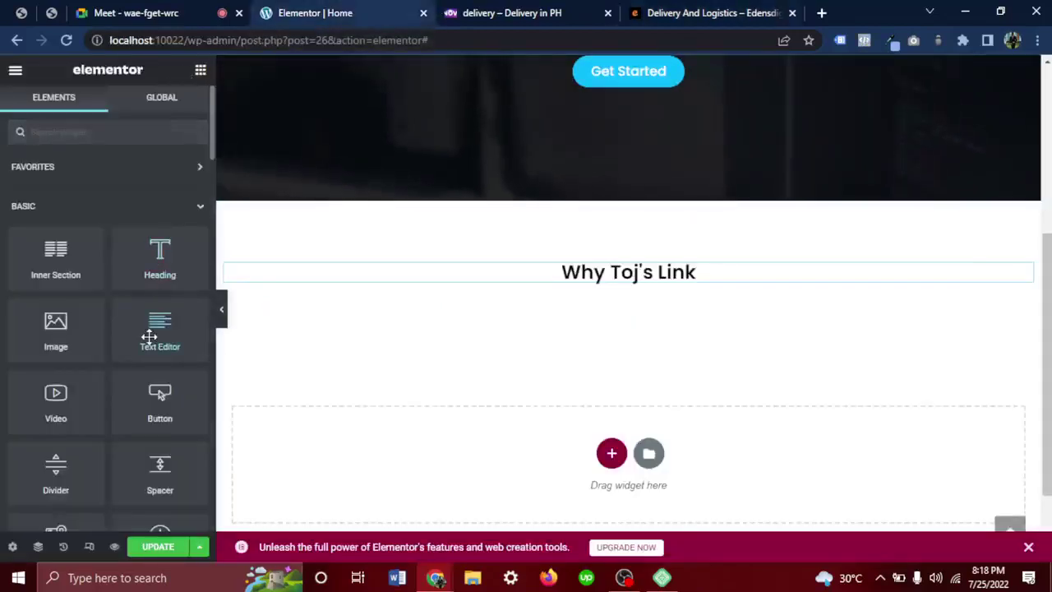
drag(149, 336, 538, 276)
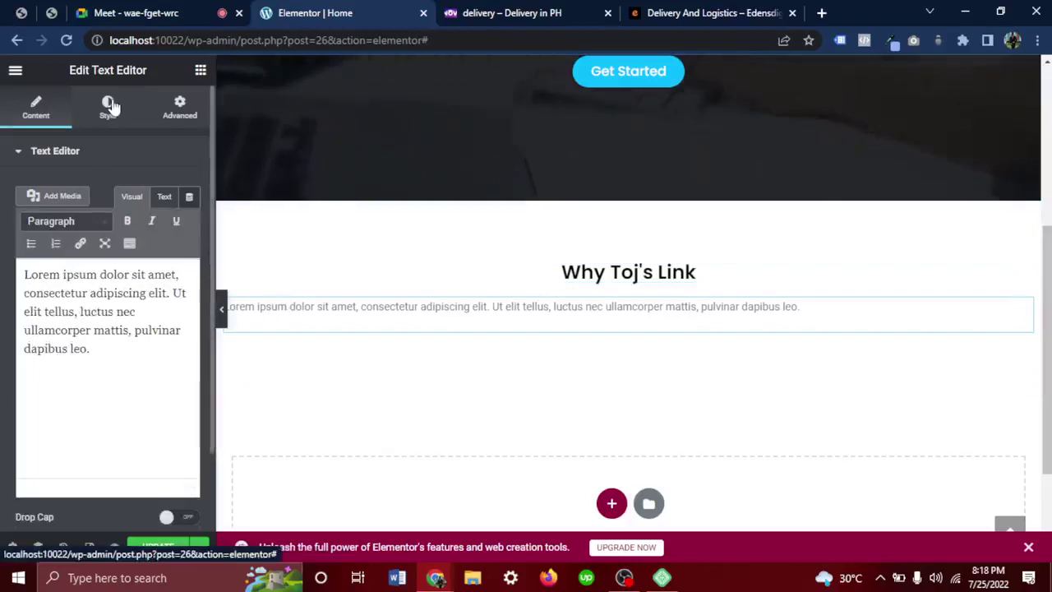
click(110, 112)
click(148, 190)
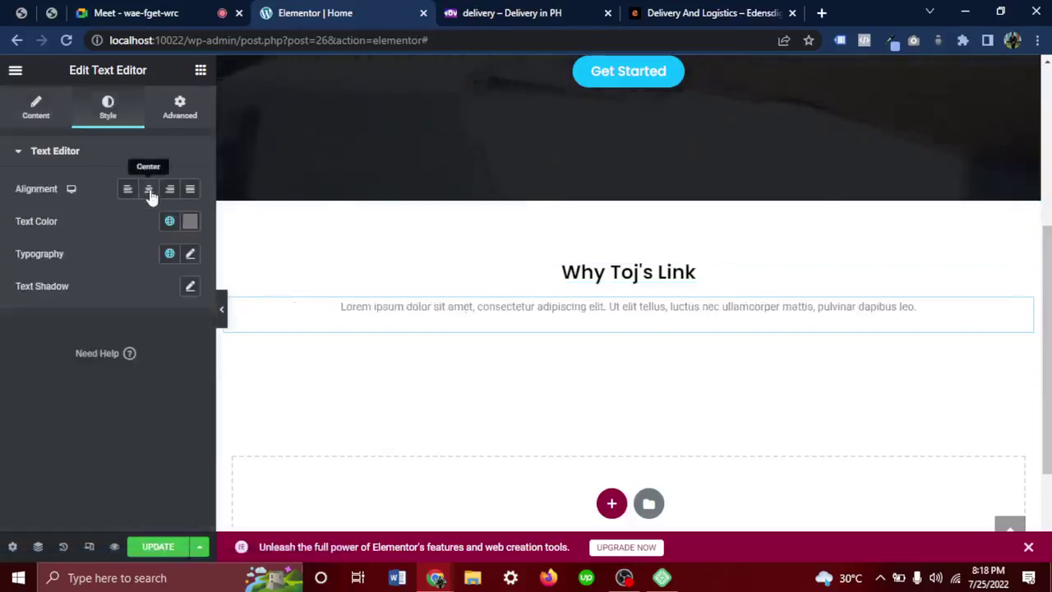
Shorten the placeholder paragraph under the heading to "Lorem ipsum dolor sit amet, consectetur adipiscing elit." to match the reference design.
click(689, 12)
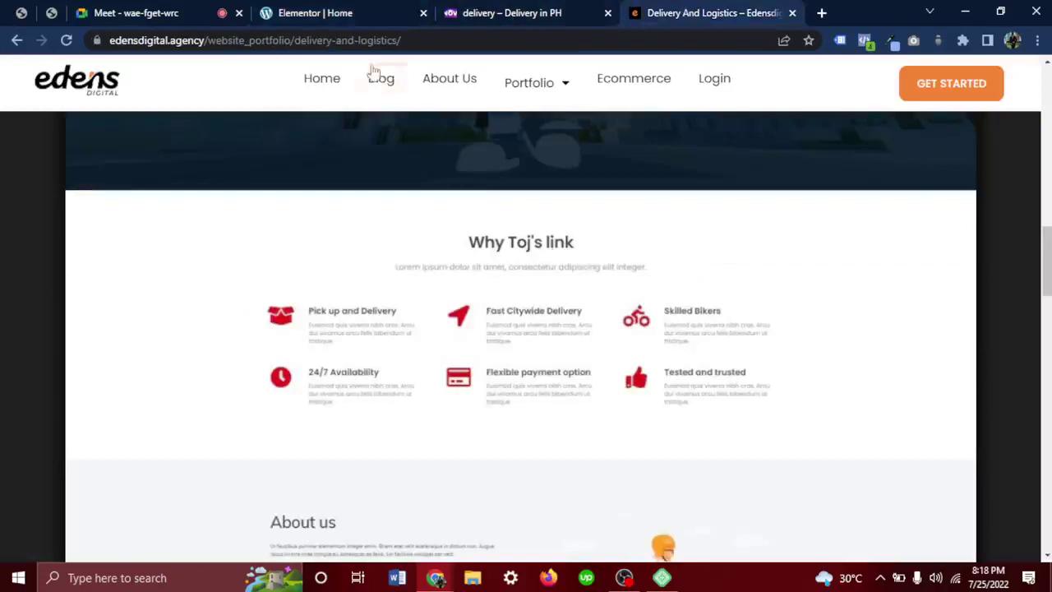
click(329, 15)
click(59, 115)
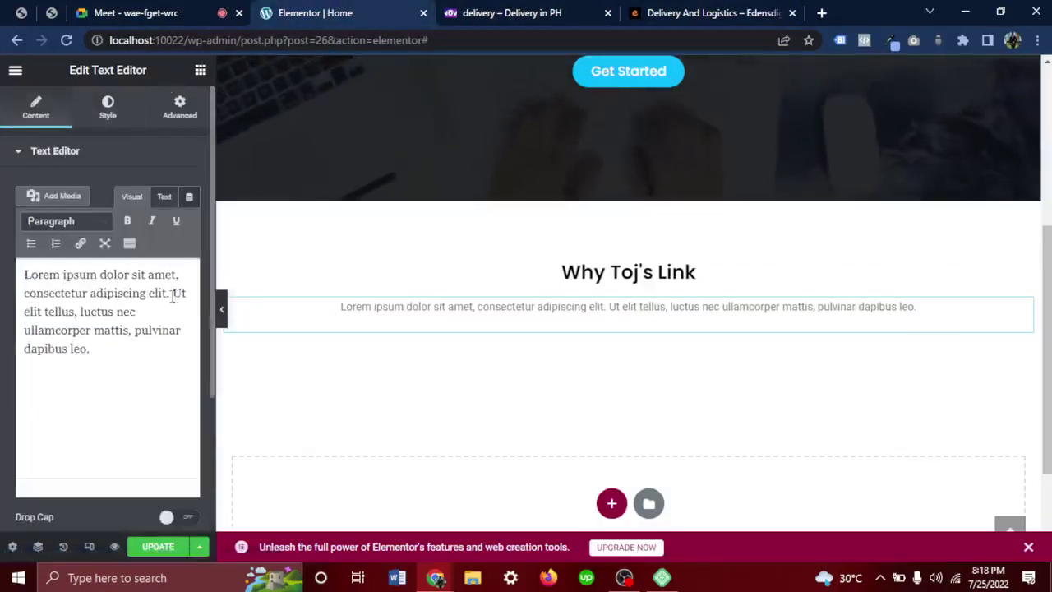
drag(171, 293, 184, 368)
key(BackSpace)
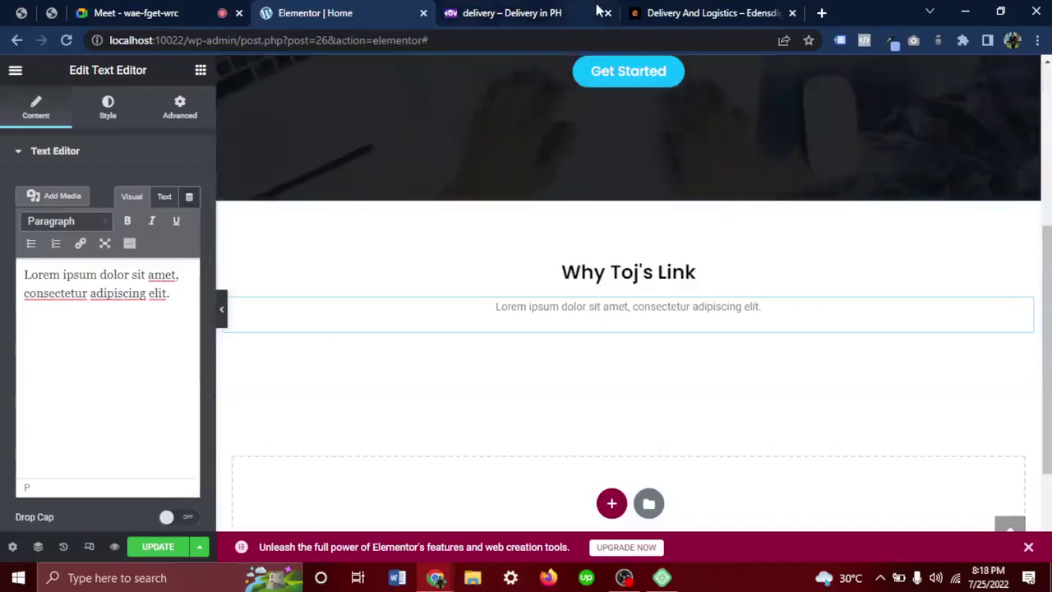
click(697, 12)
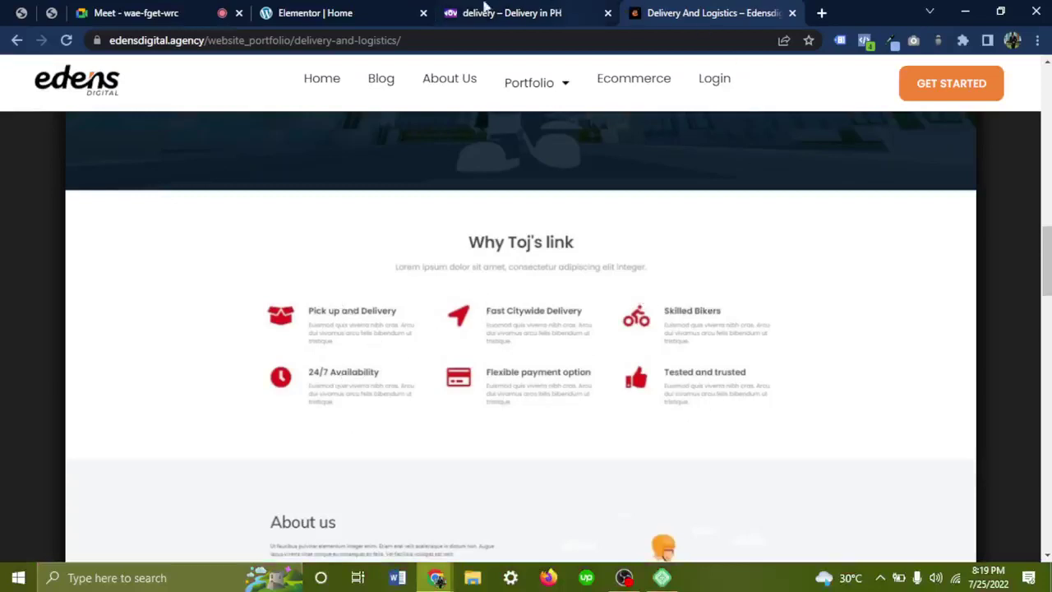
click(378, 13)
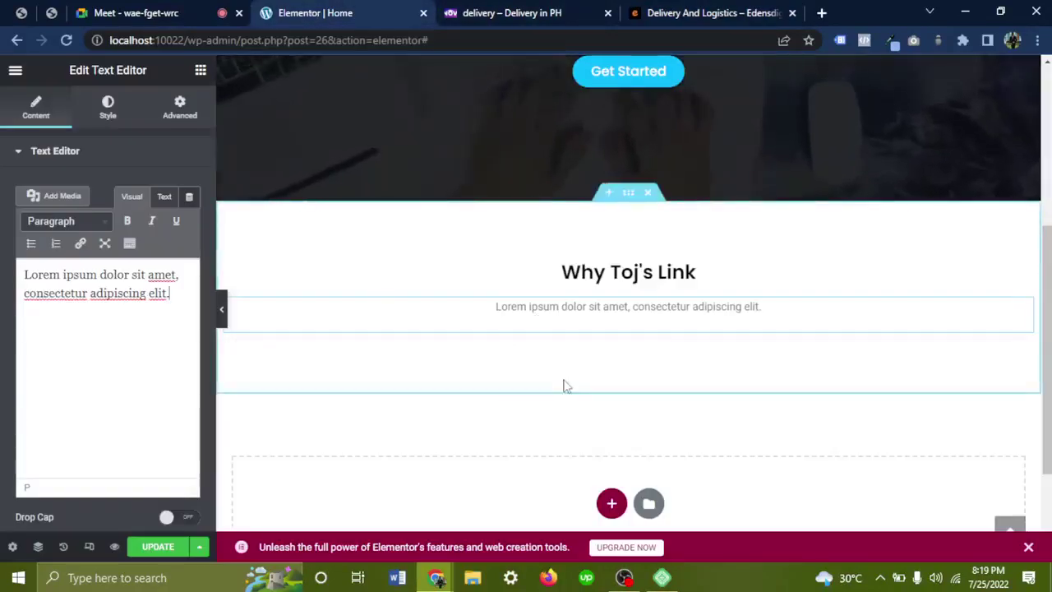
scroll(567, 391, down, 1)
click(611, 430)
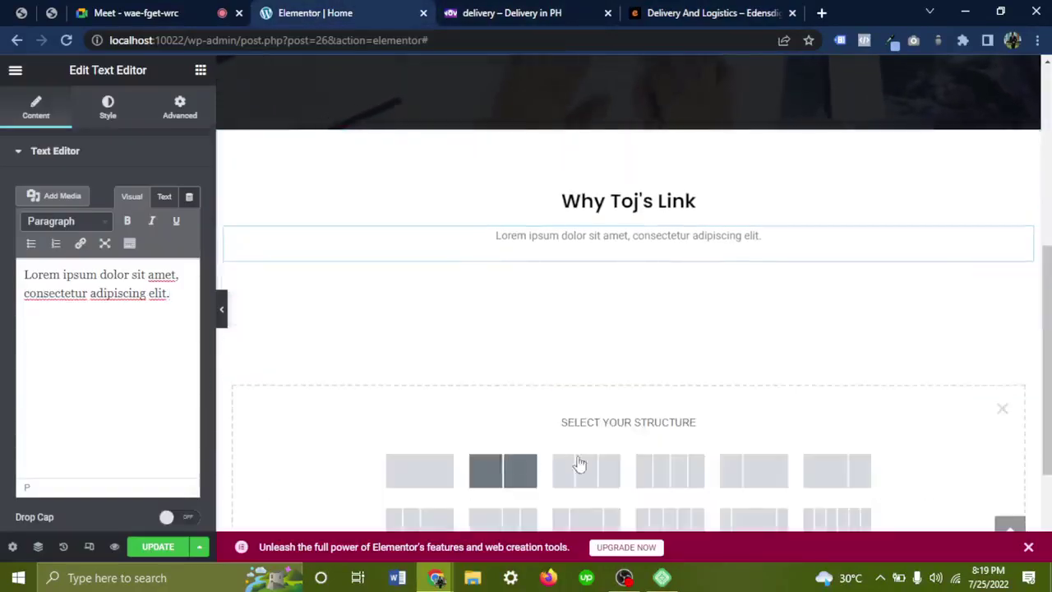
click(606, 470)
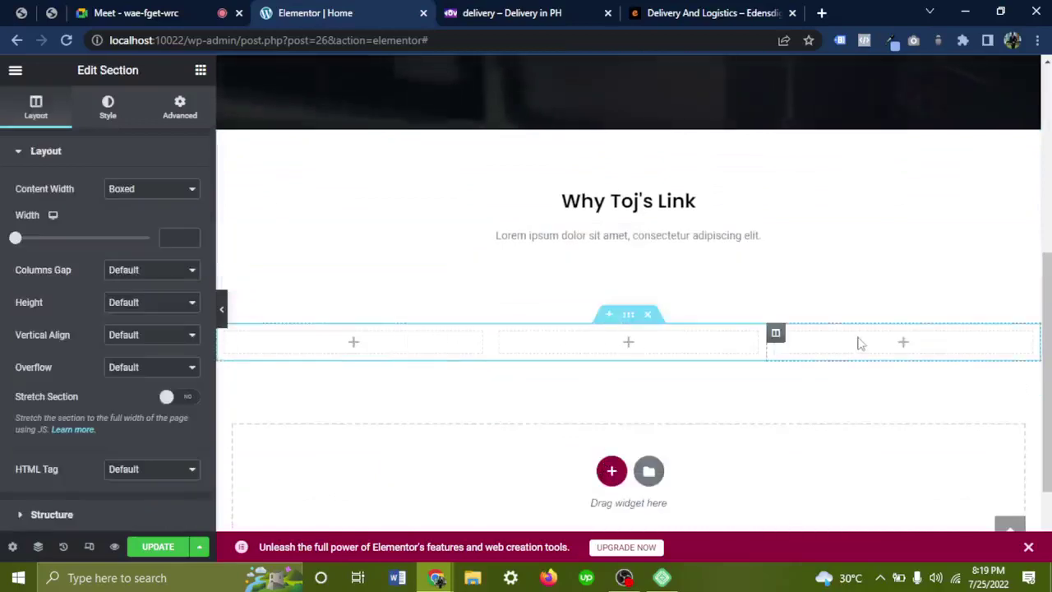
click(200, 70)
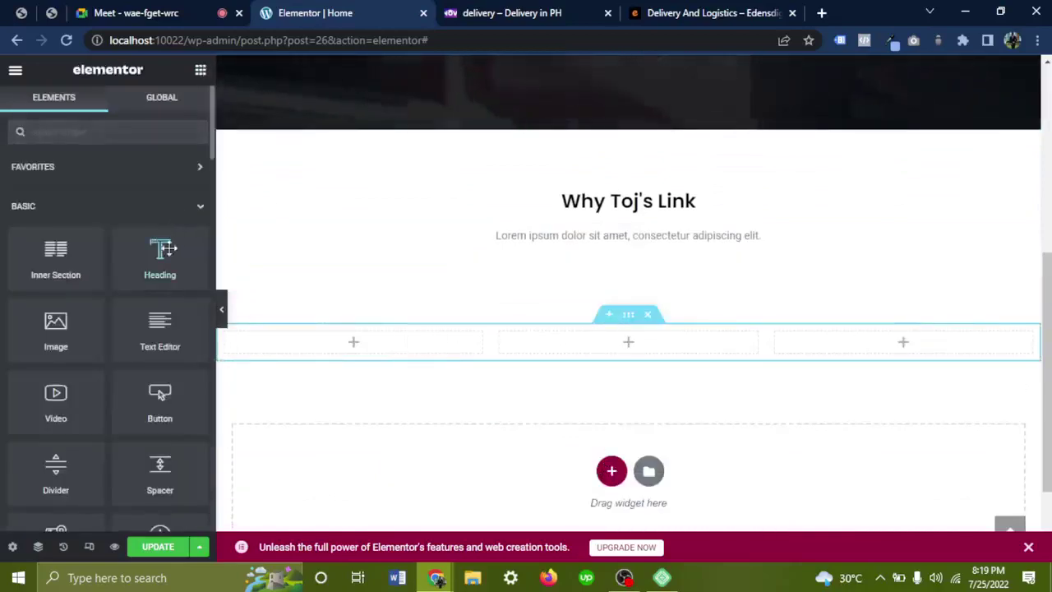
drag(162, 249, 341, 348)
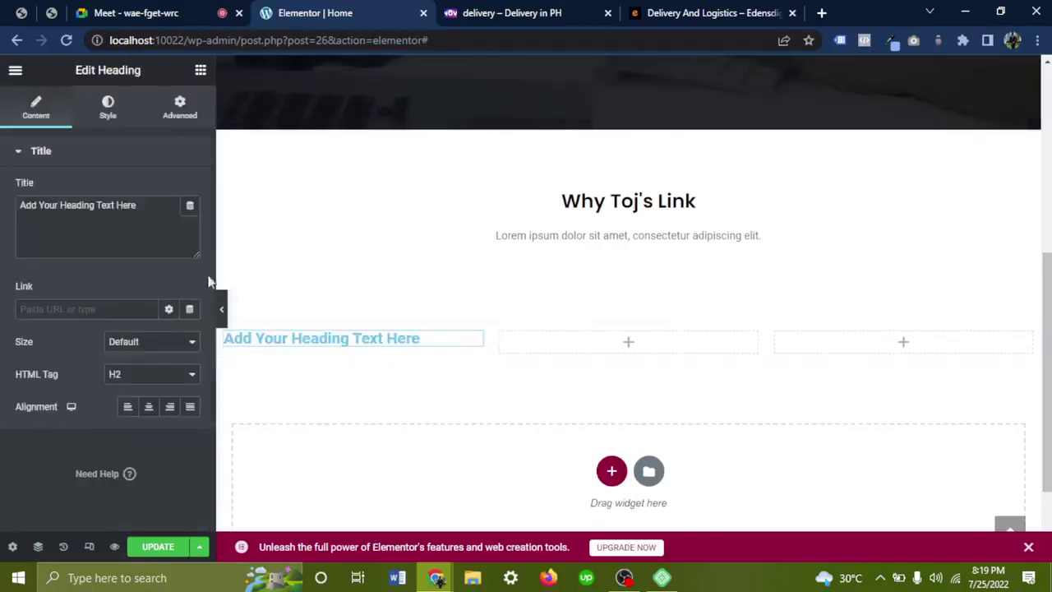
click(200, 70)
drag(159, 255, 592, 369)
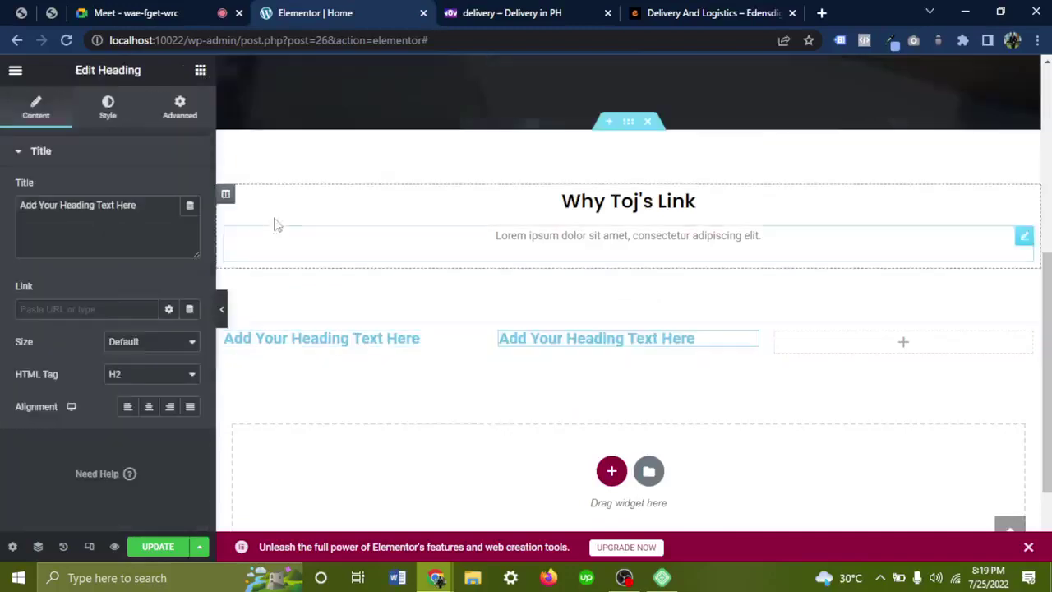
click(200, 74)
drag(148, 247, 855, 337)
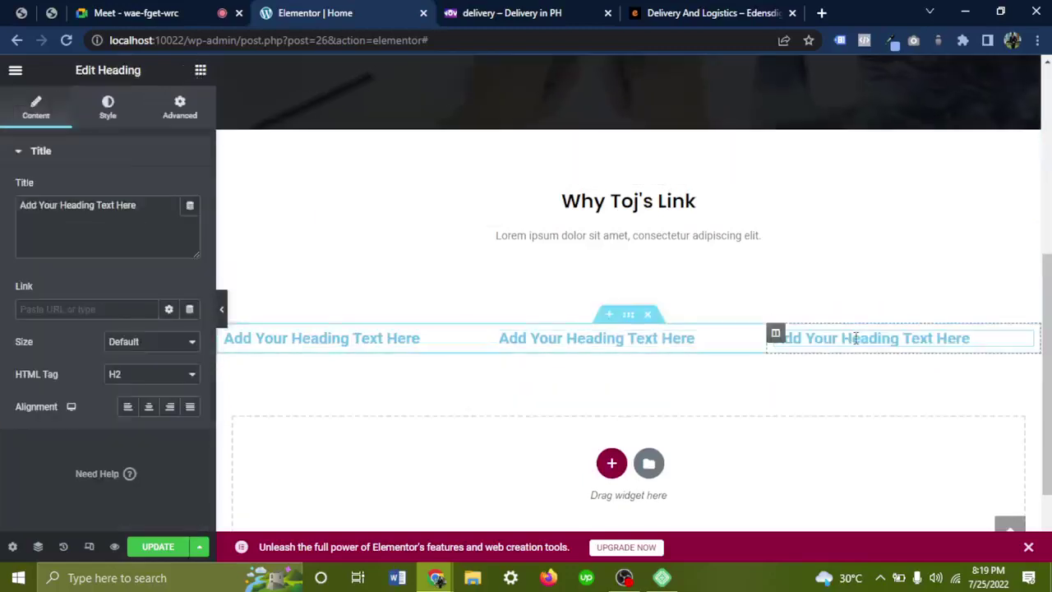
click(650, 316)
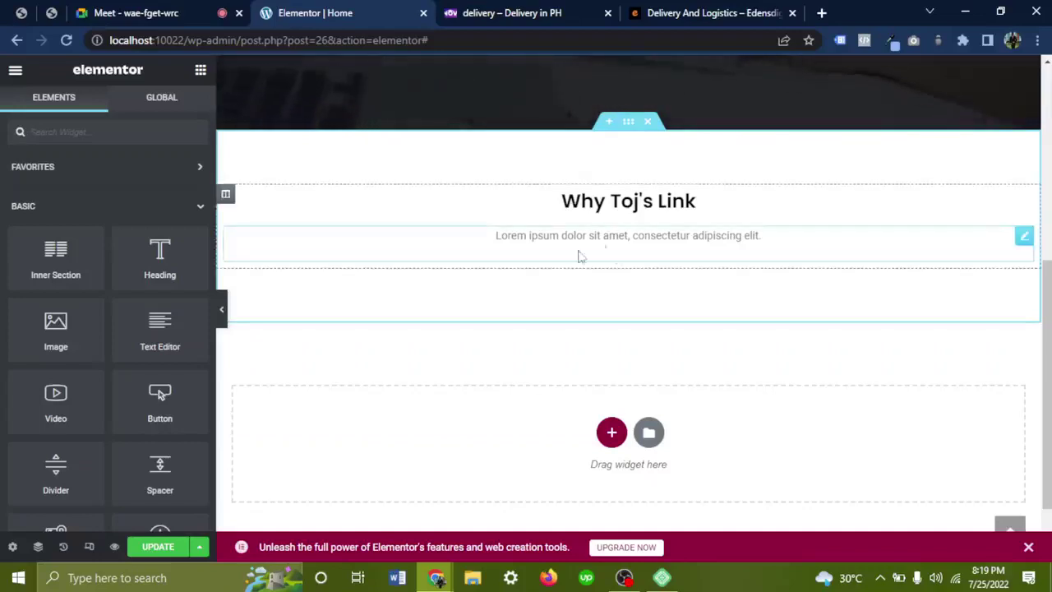
Insert an inner section with three columns below the paragraph in the "Why Toj's Link" section and save the page.
drag(55, 253, 591, 255)
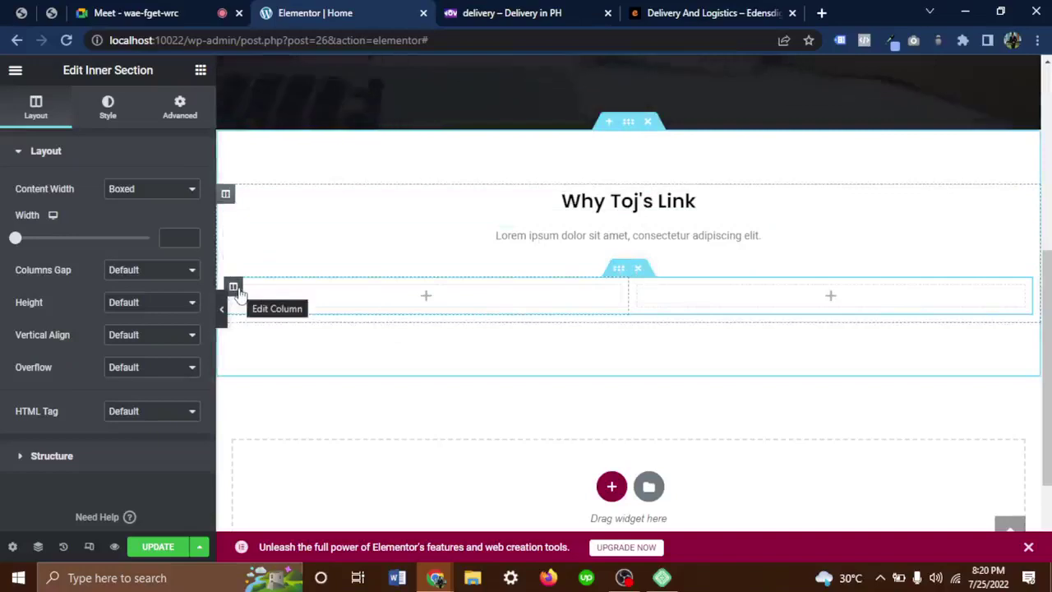
right_click(236, 291)
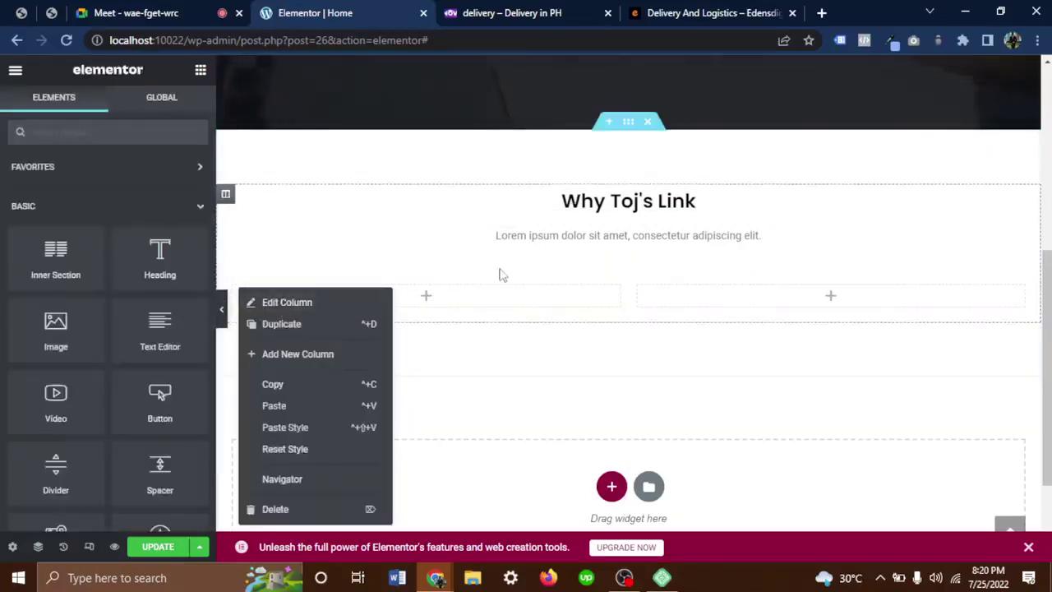
click(386, 279)
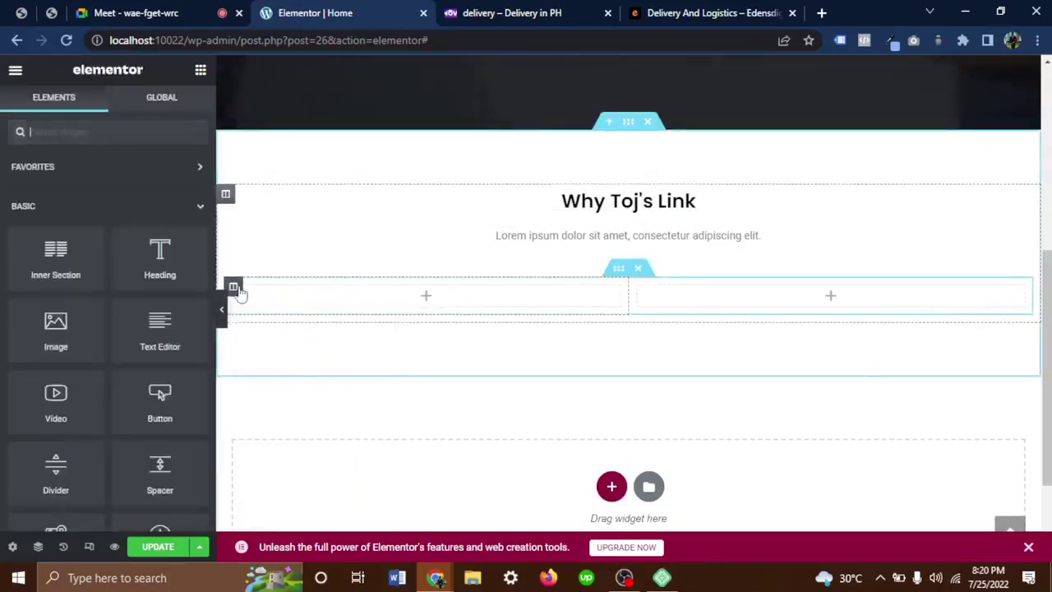
right_click(620, 280)
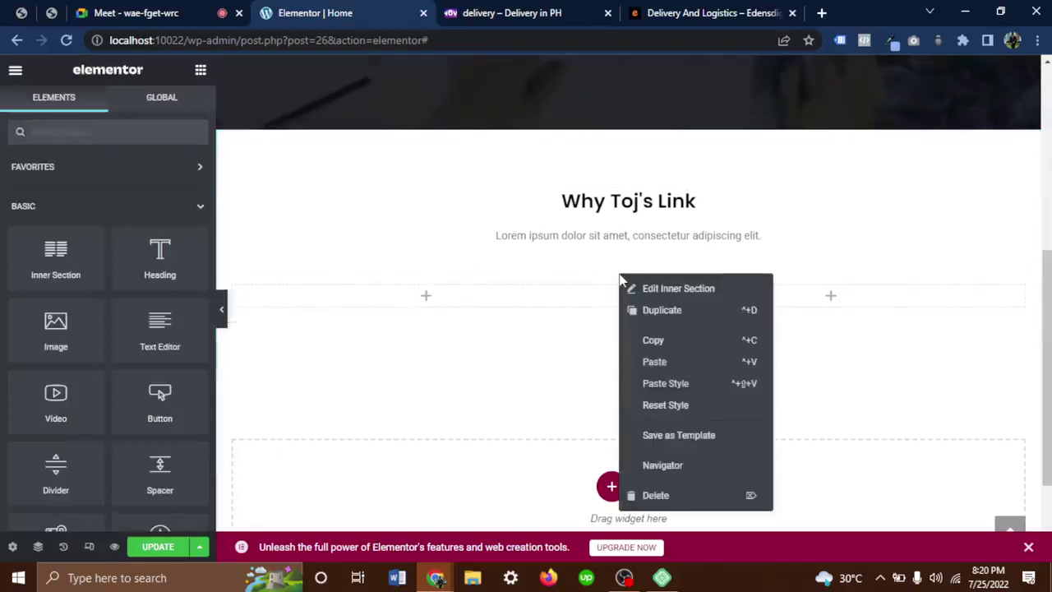
click(535, 304)
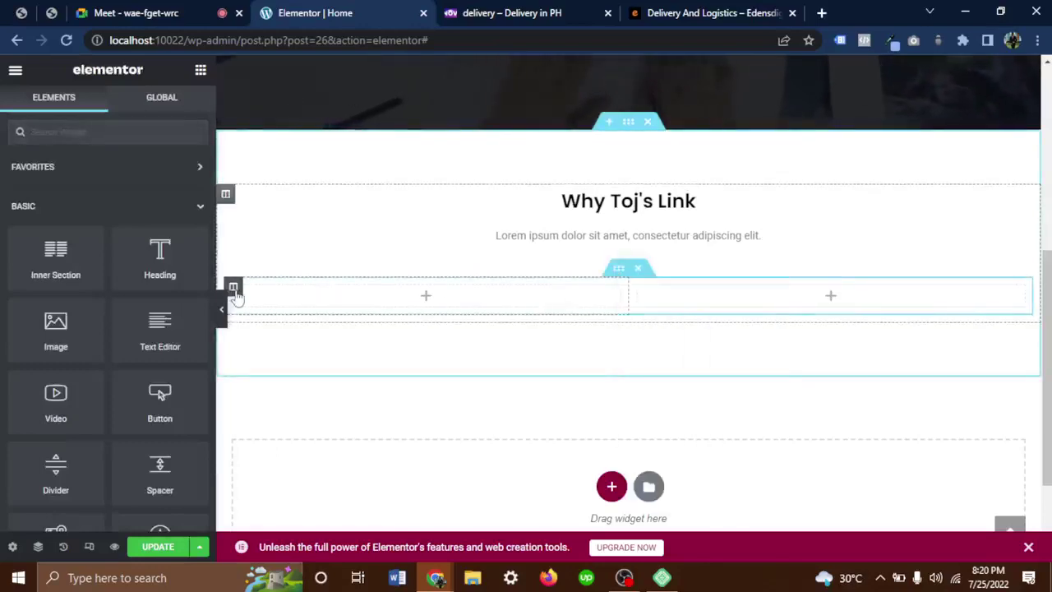
right_click(235, 294)
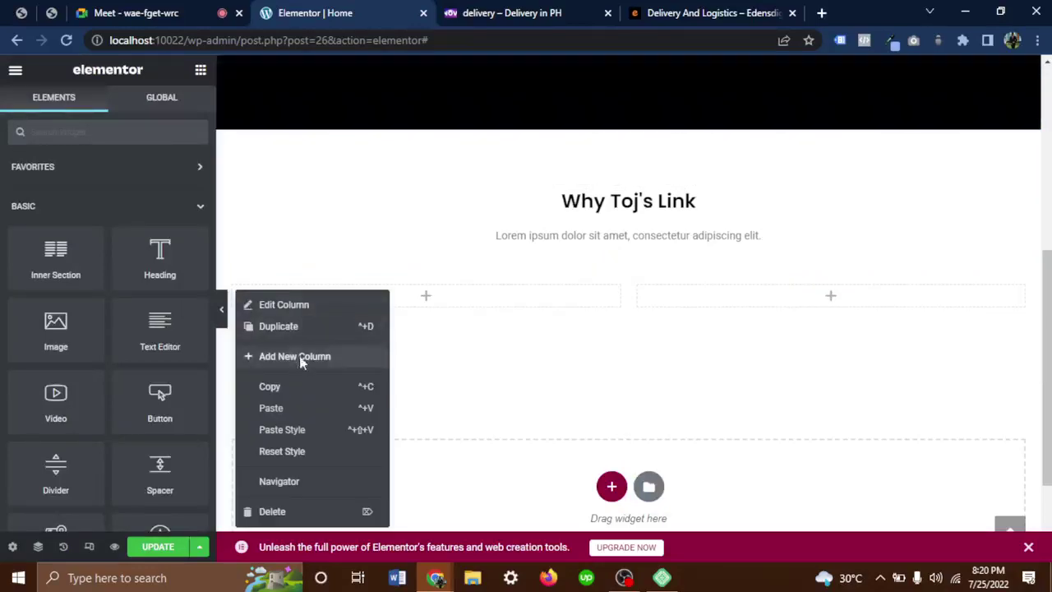
click(301, 359)
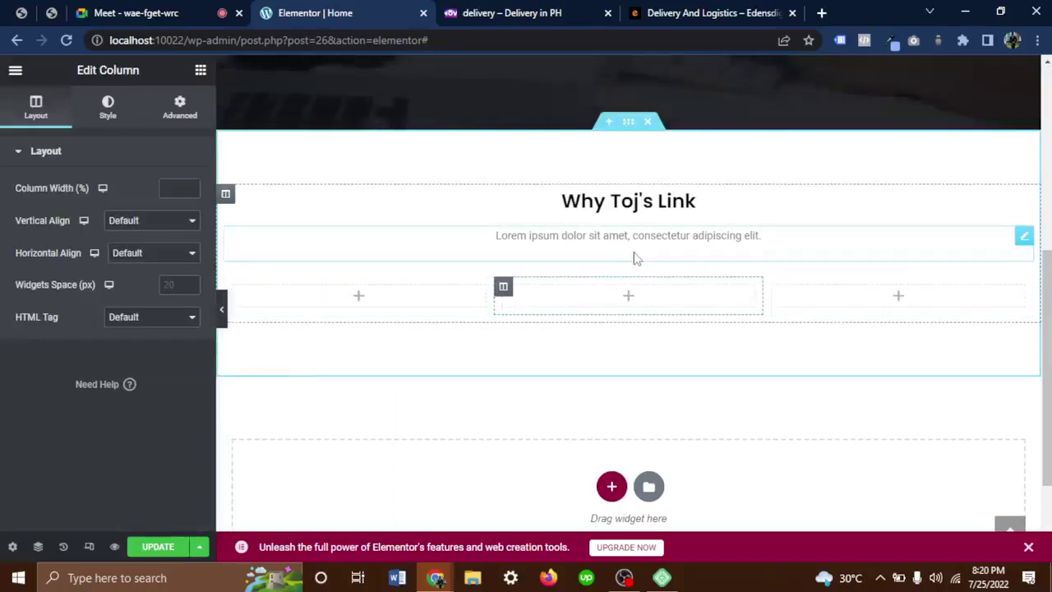
click(169, 549)
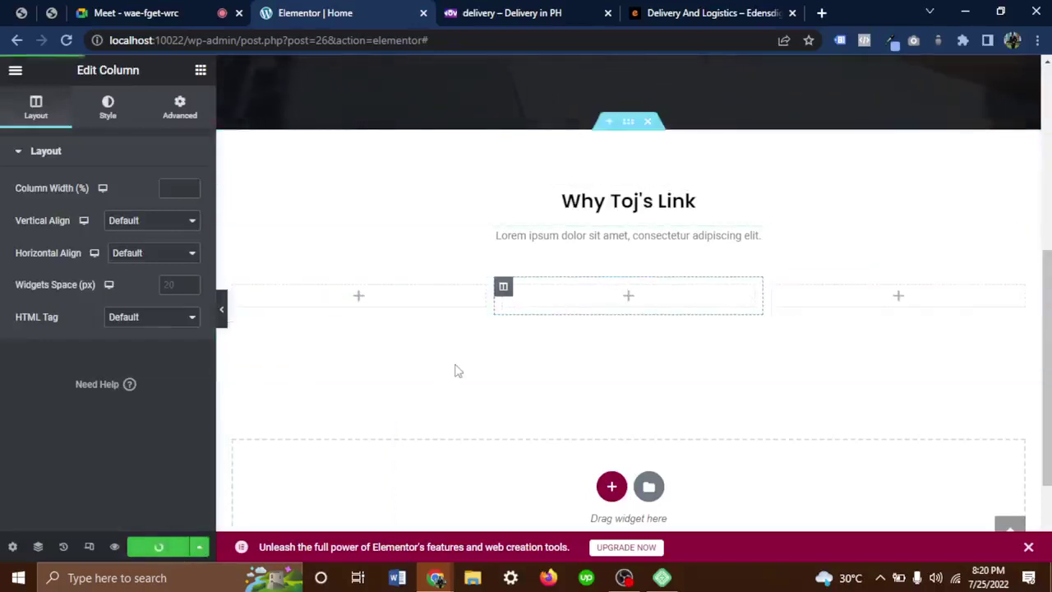
Insert a second inner section directly below the first one and give it three columns.
click(200, 73)
drag(48, 278, 451, 310)
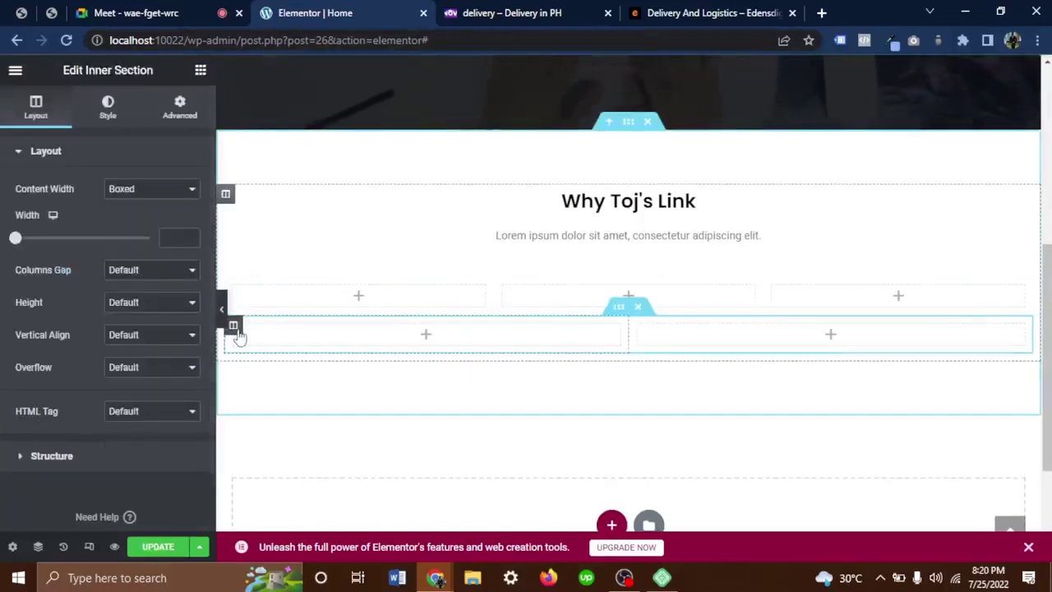
right_click(238, 332)
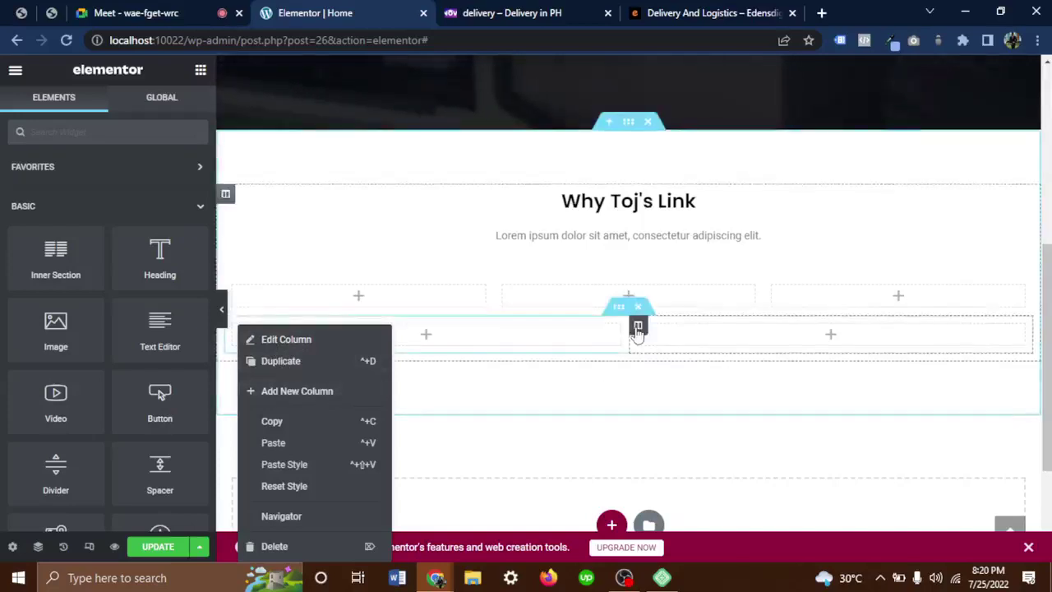
click(332, 391)
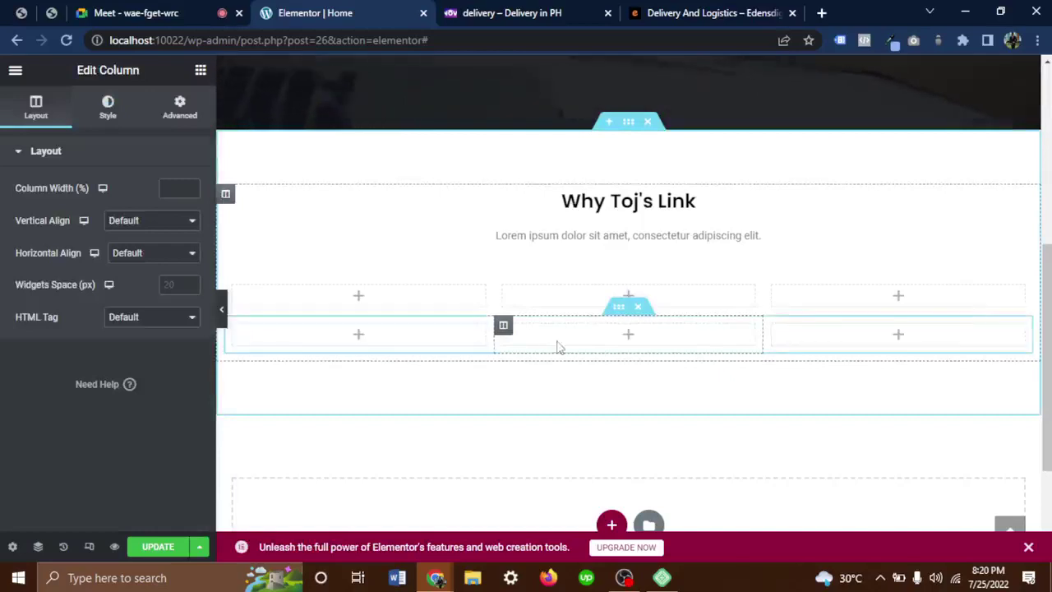
Delete the second three-column inner section and check the feature rows in the reference design.
click(817, 341)
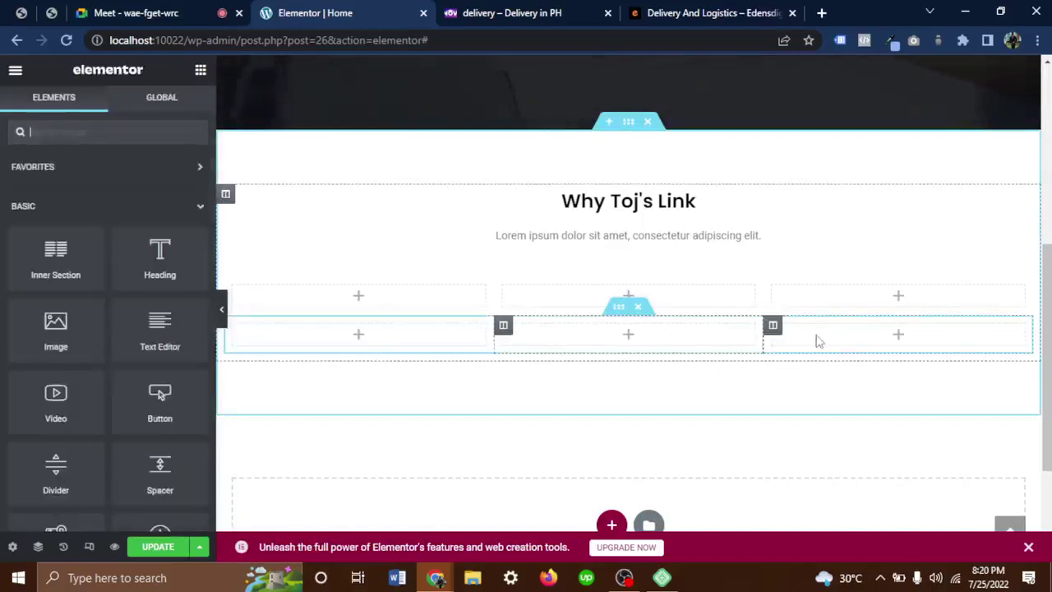
click(638, 307)
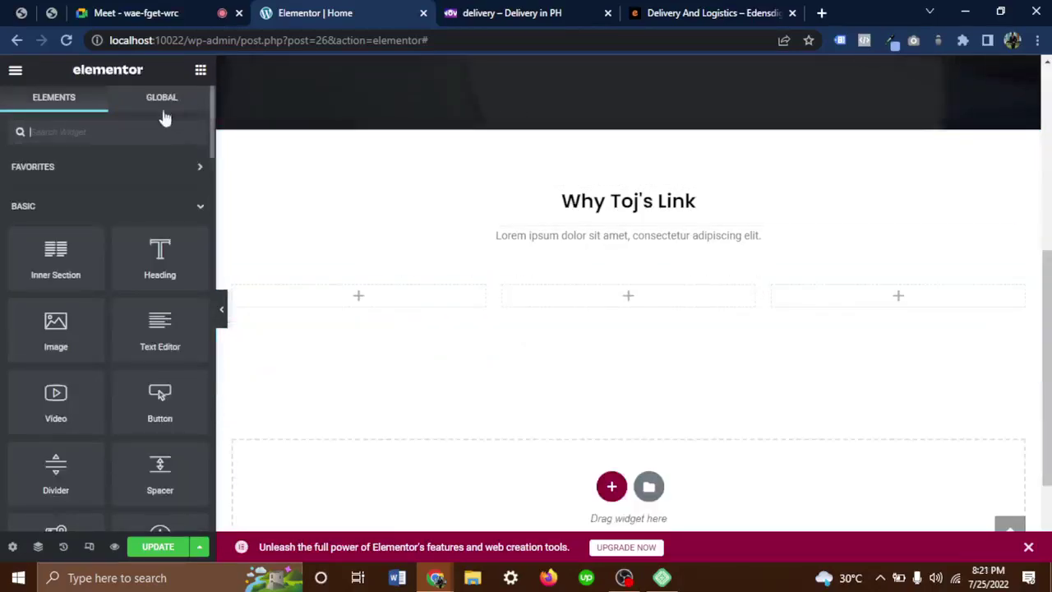
click(707, 12)
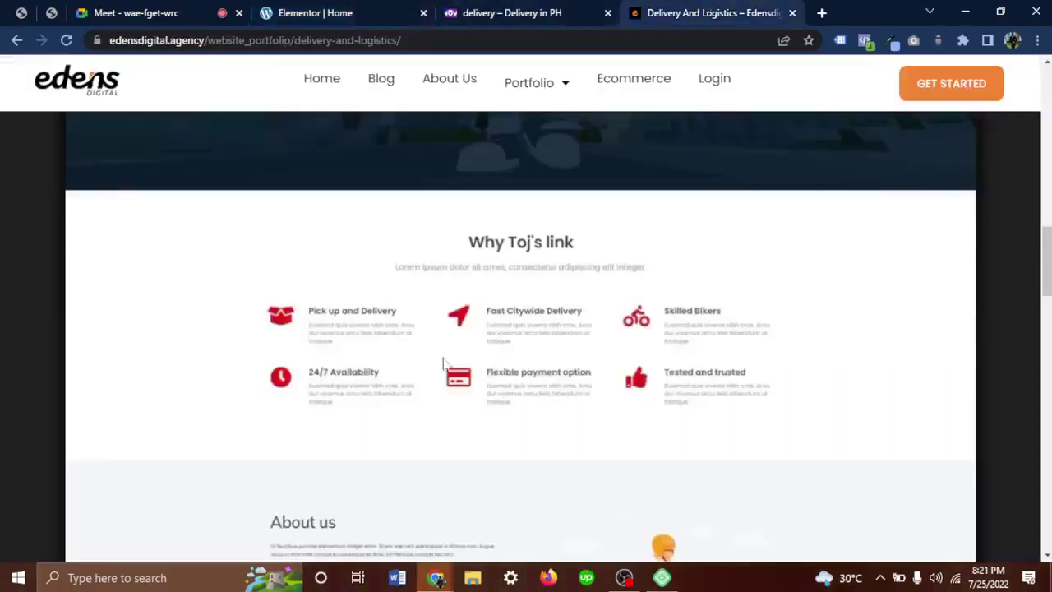
click(333, 12)
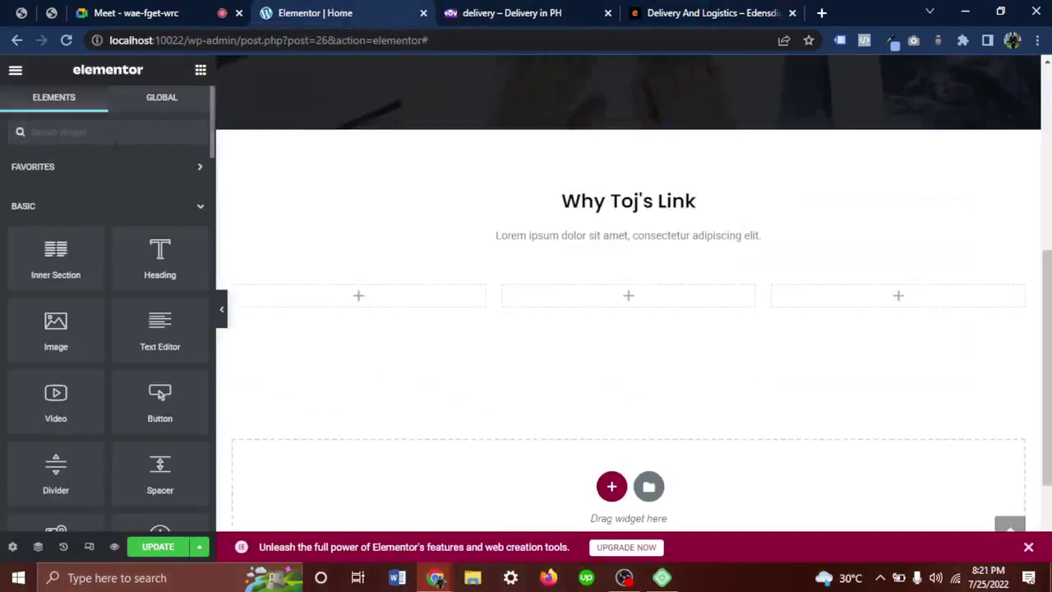
Search the widget list for "icon box".
click(94, 132)
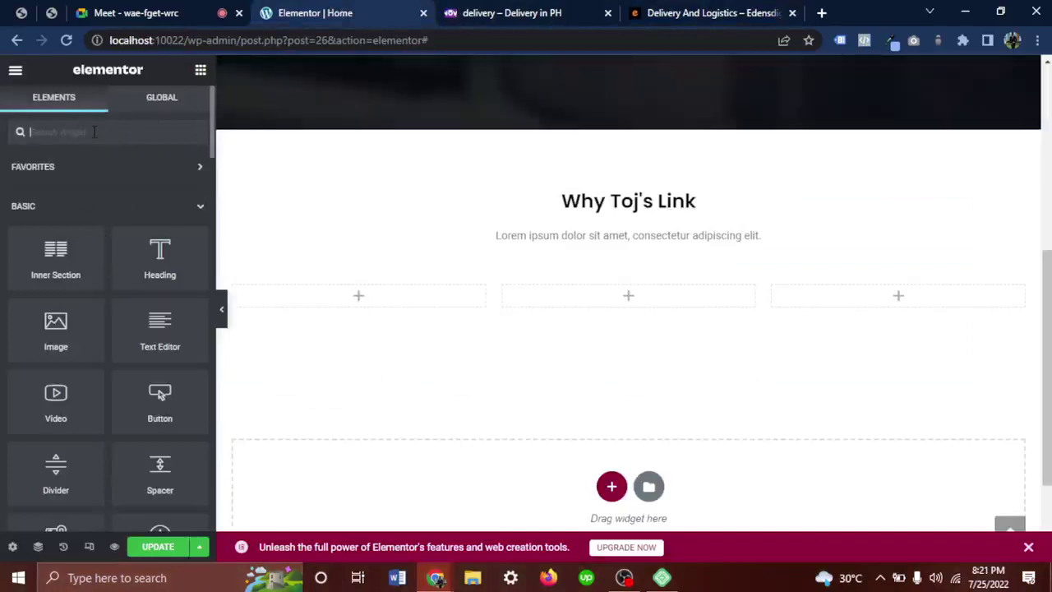
text(icon )
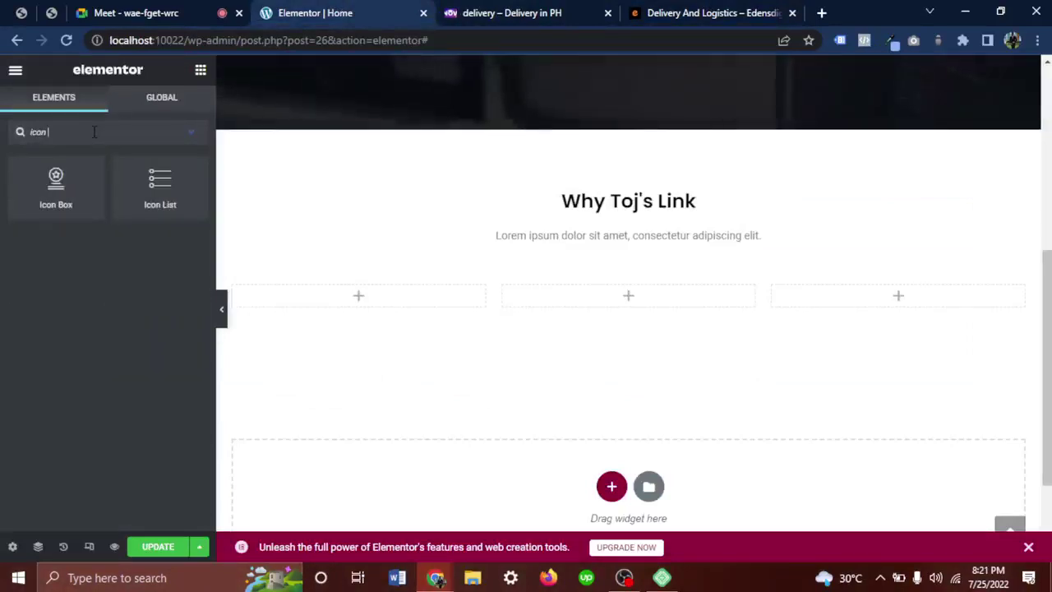
text(box)
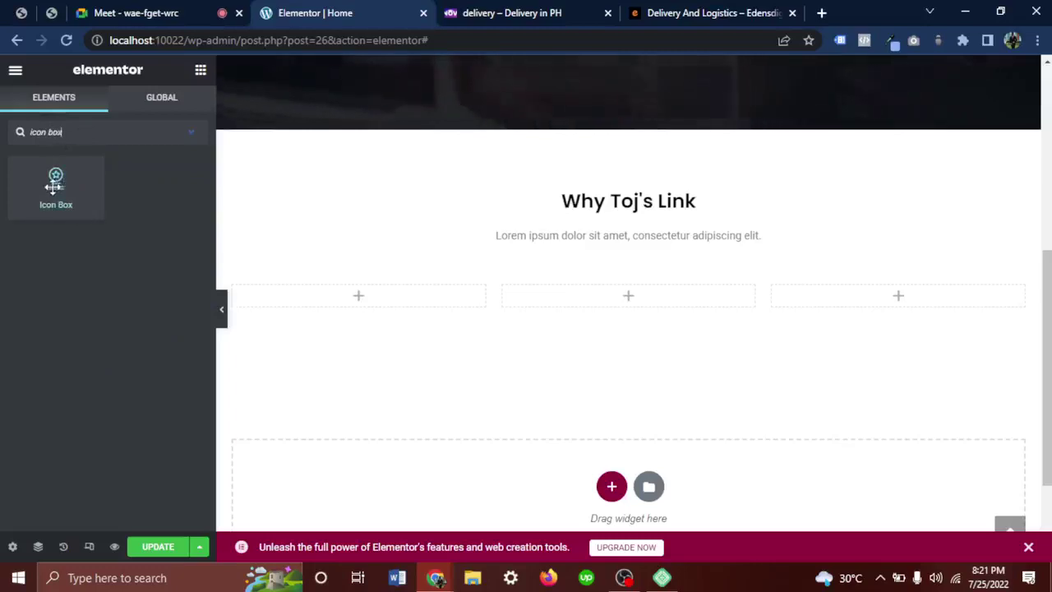
Switch to the Google Meet call, mute and unmute the microphone, and admit the waiting participants.
click(140, 13)
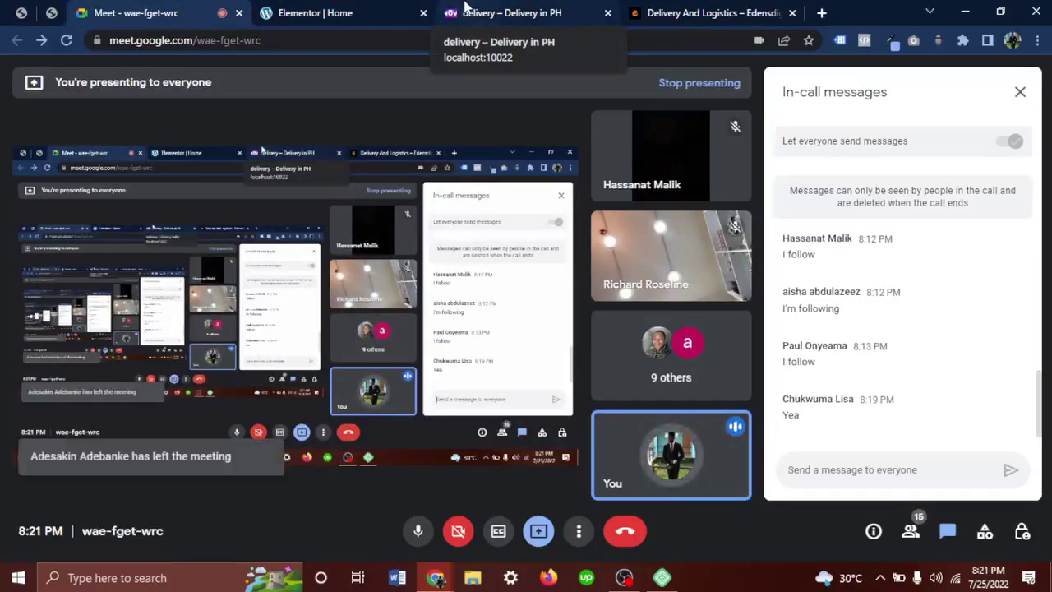
click(341, 10)
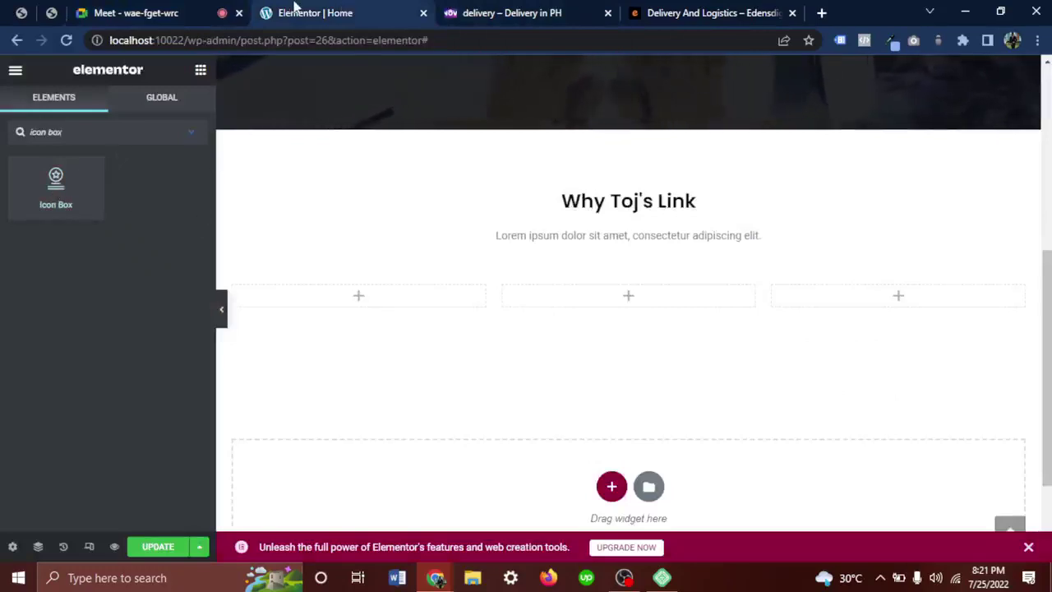
click(218, 11)
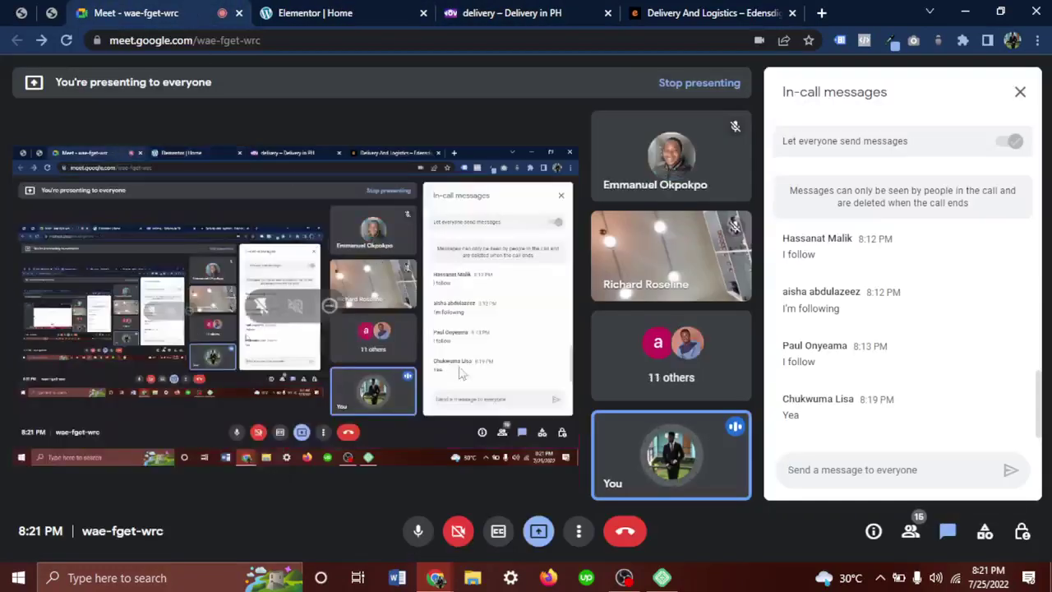
click(418, 531)
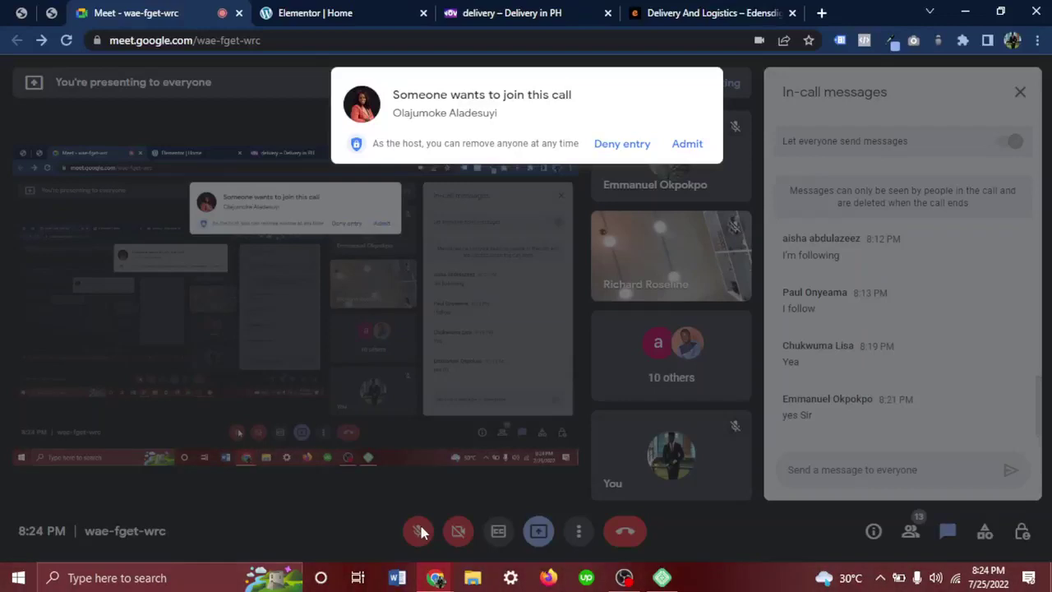
click(686, 144)
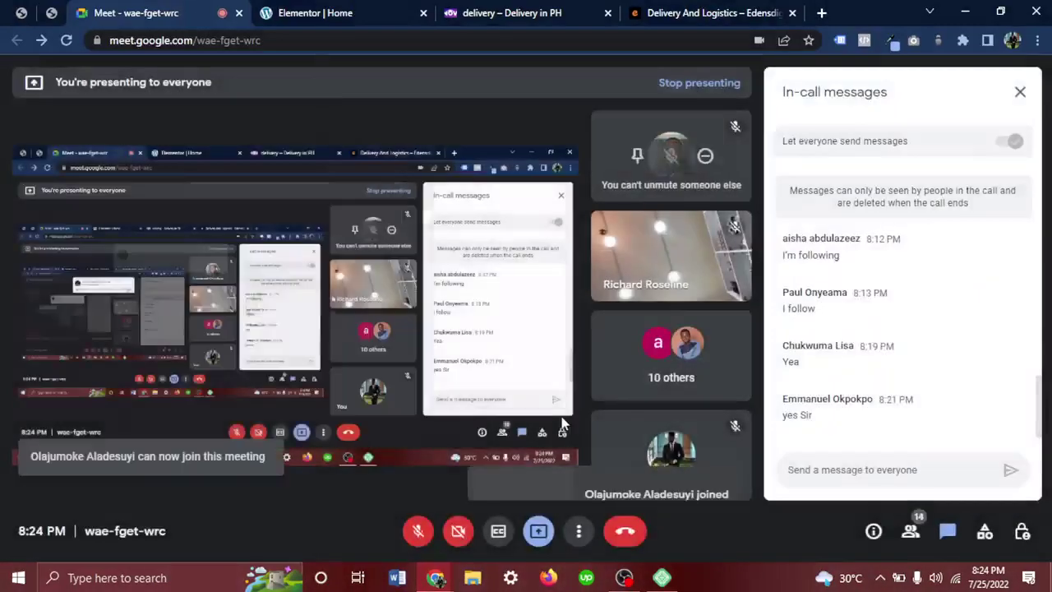
click(419, 531)
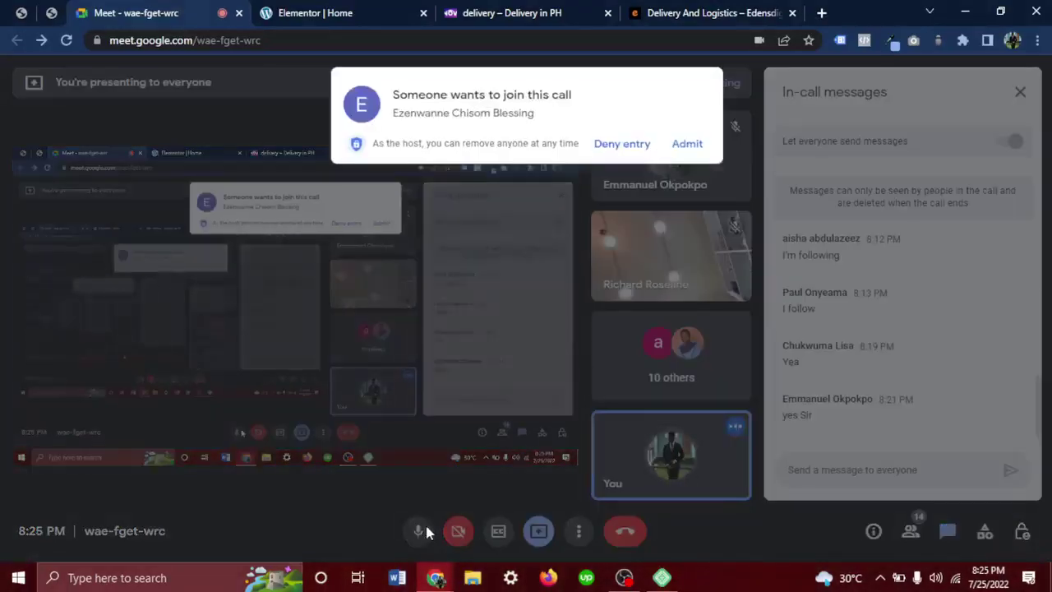
click(687, 143)
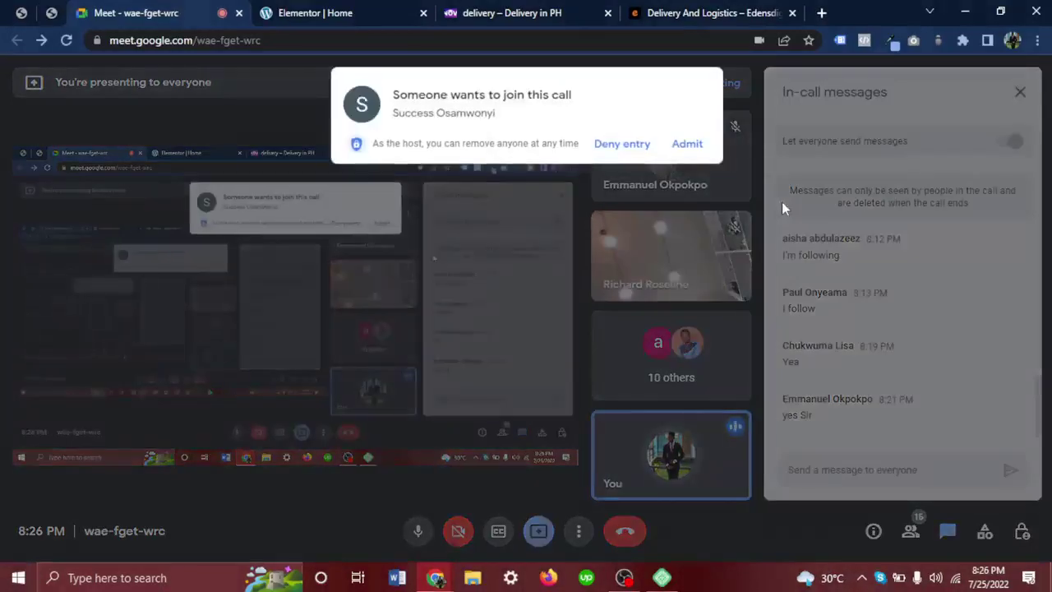
click(687, 143)
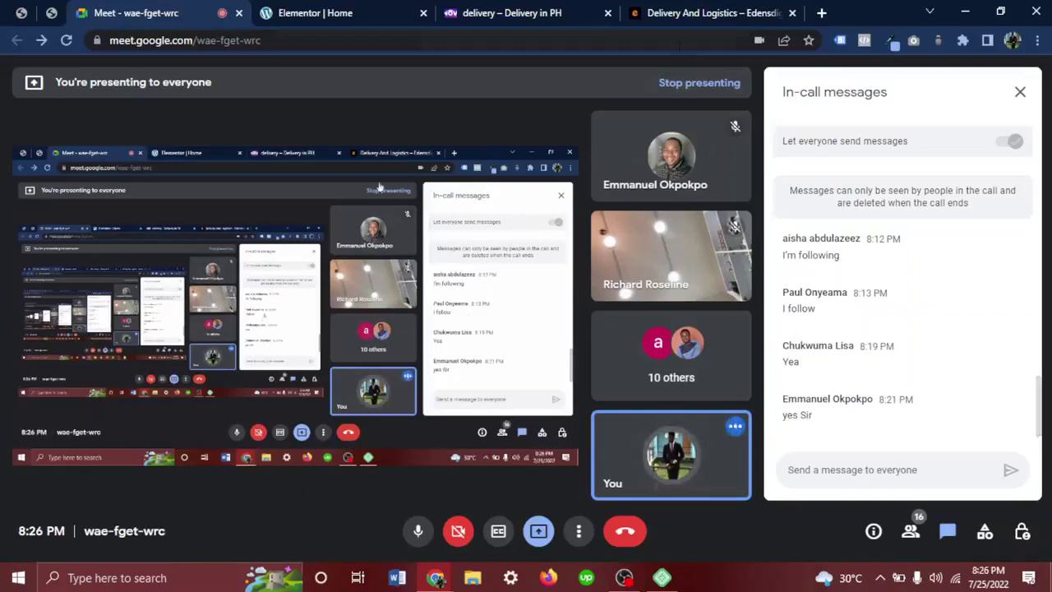
Switch back to Elementor, place an Icon Box widget in the inner section's first column, and check the meeting chat.
click(352, 12)
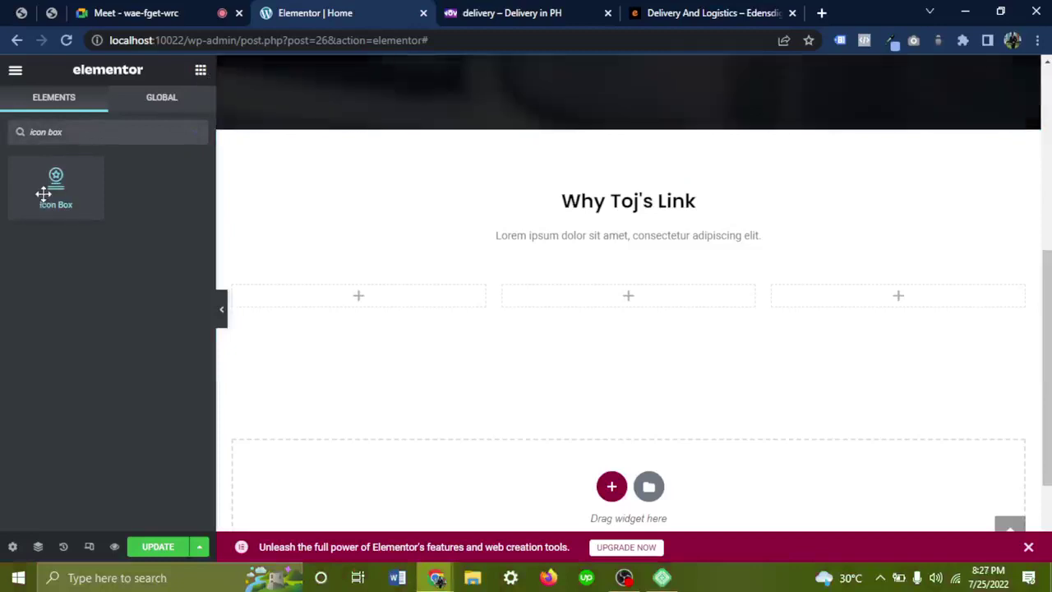
drag(44, 194, 348, 300)
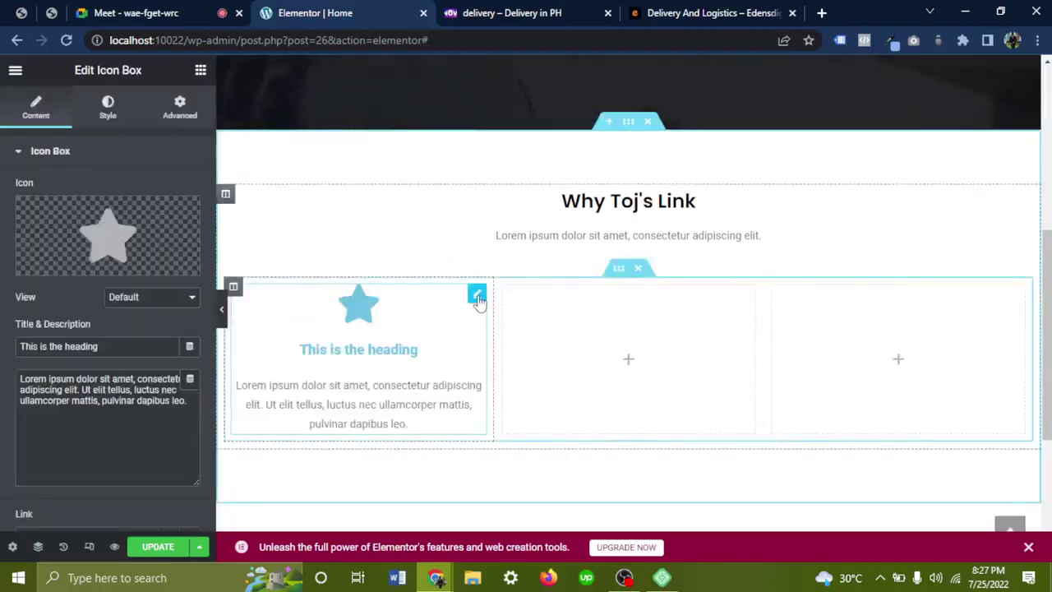
click(172, 11)
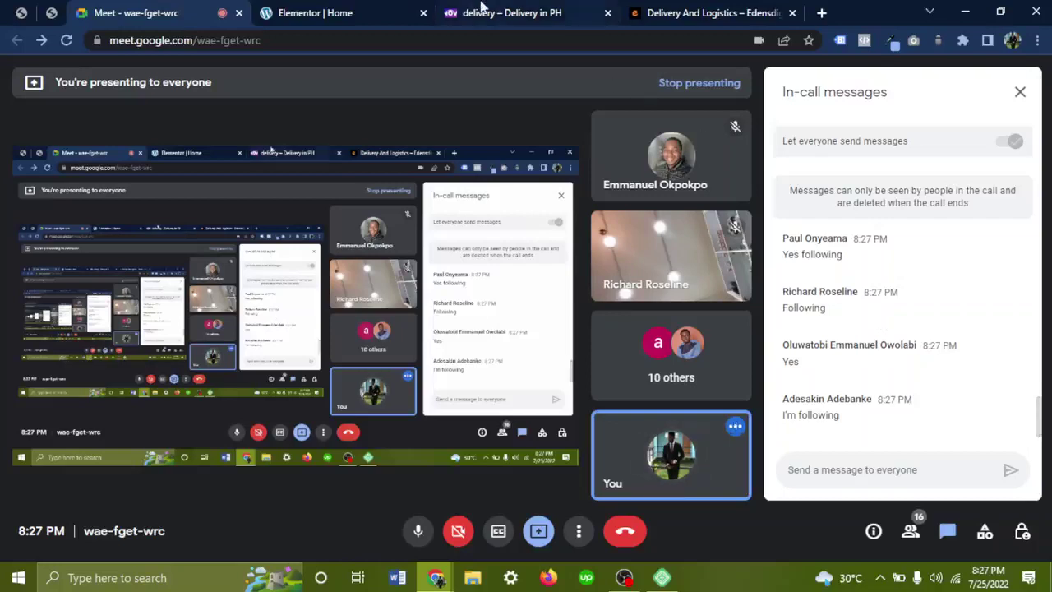
click(343, 10)
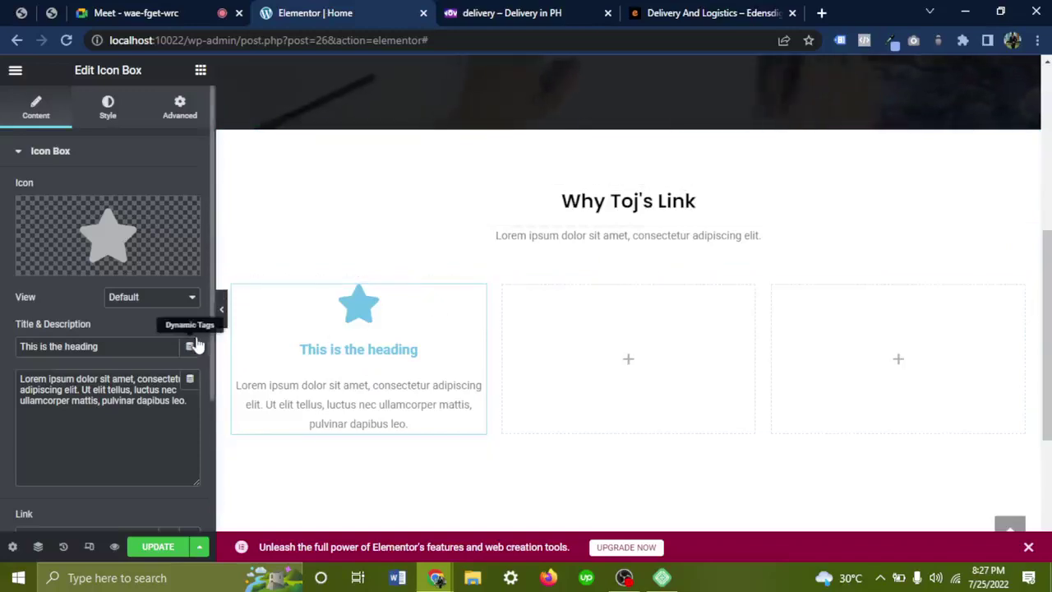
Set the Icon Box's icon position to Left and compare the layout with the reference design.
scroll(105, 369, down, 3)
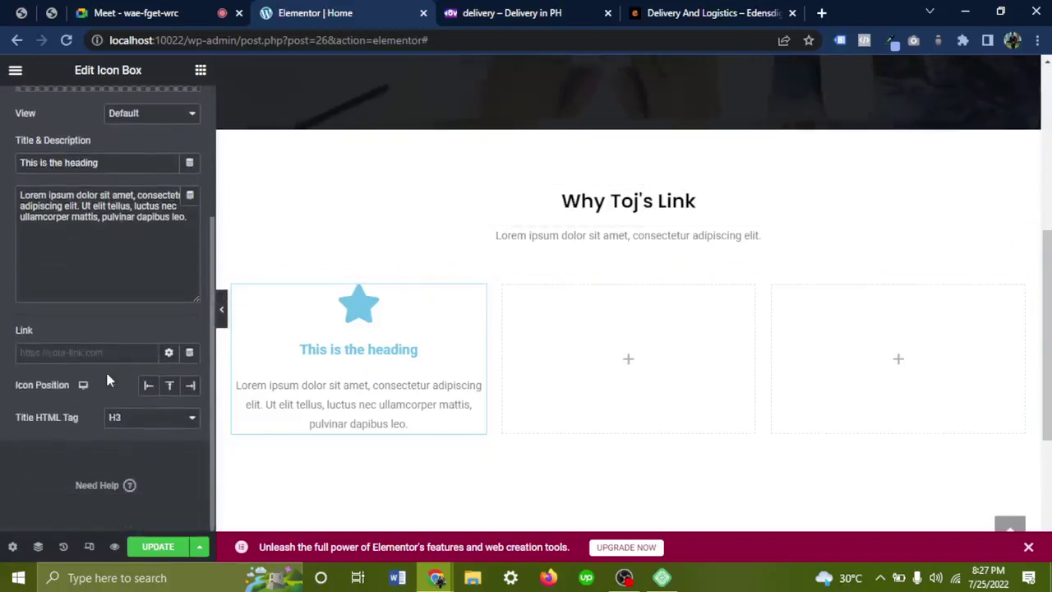
drag(72, 384, 11, 392)
click(148, 385)
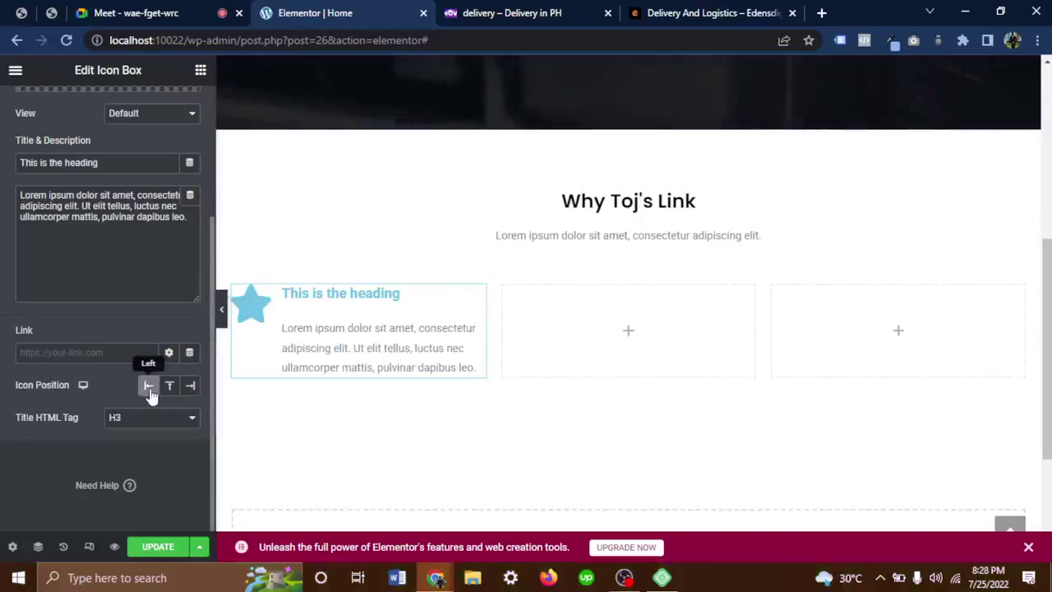
click(148, 391)
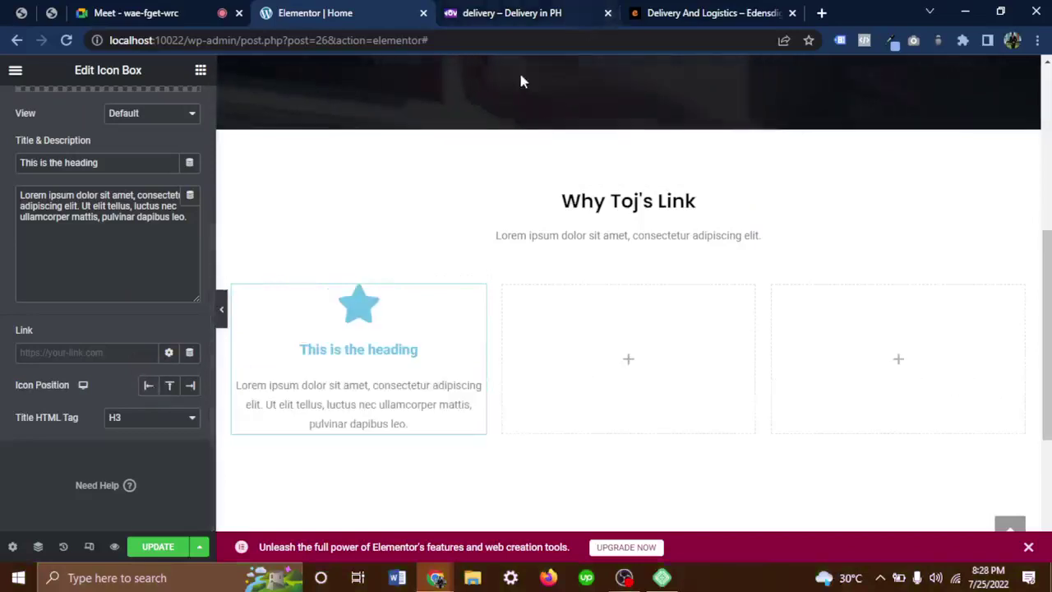
click(147, 390)
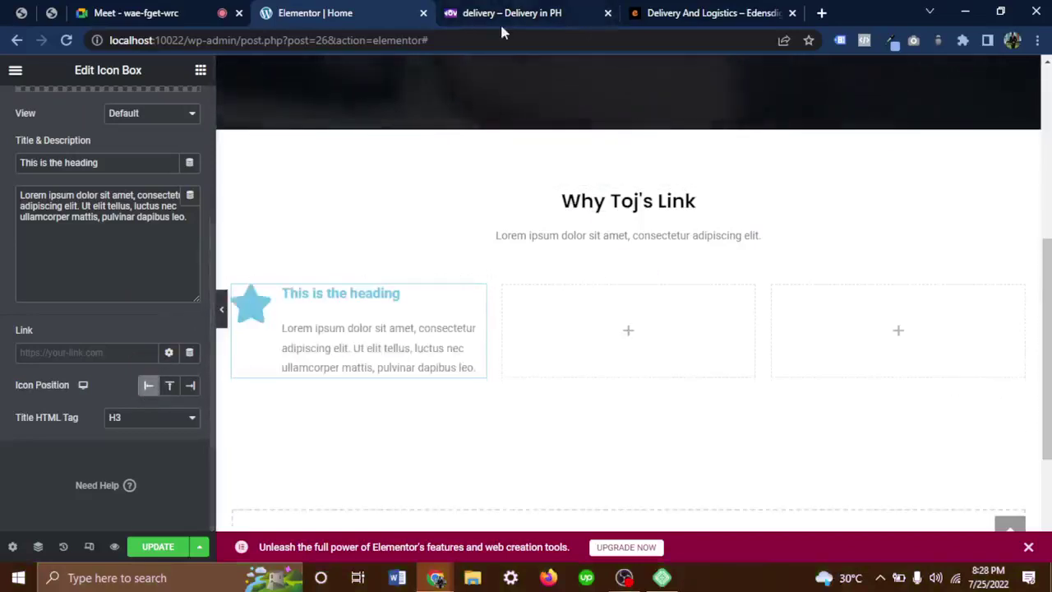
click(644, 13)
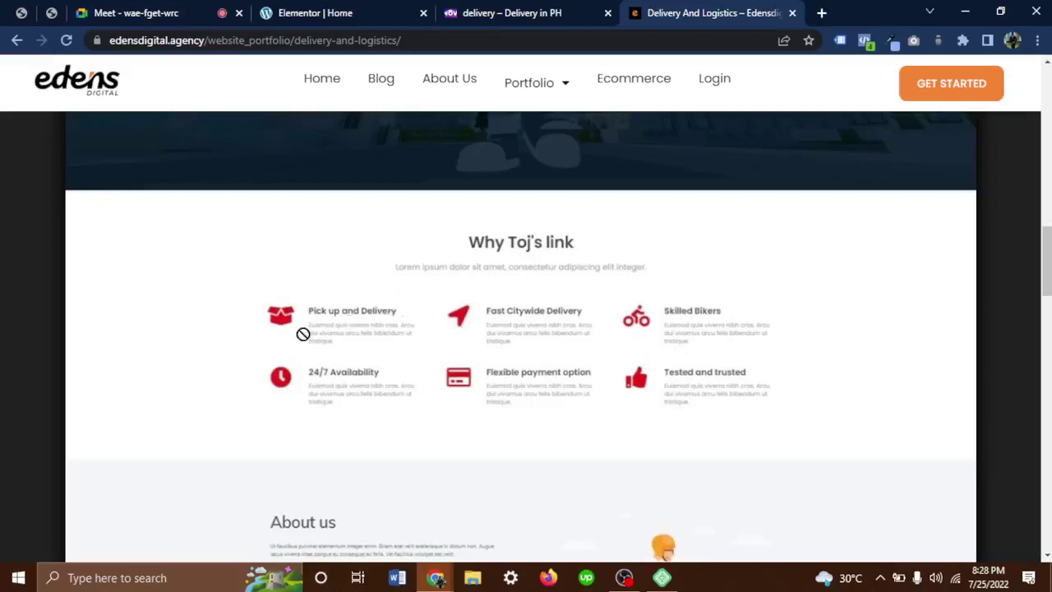
click(355, 13)
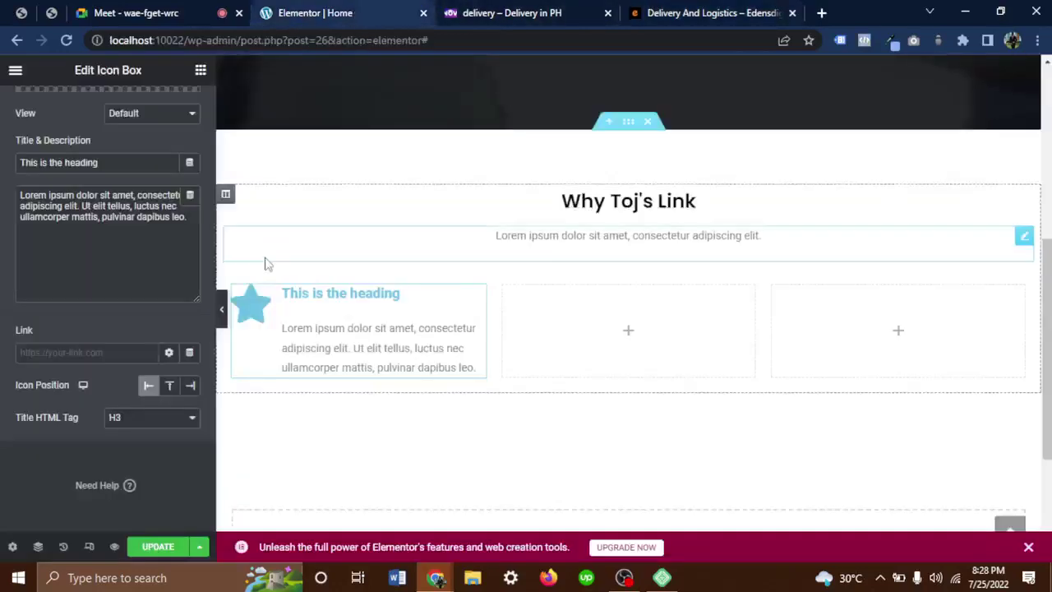
Replace the Icon Box's star with the open box icon from the Icon Library, filtering by "box" to match the reference design.
scroll(112, 170, up, 5)
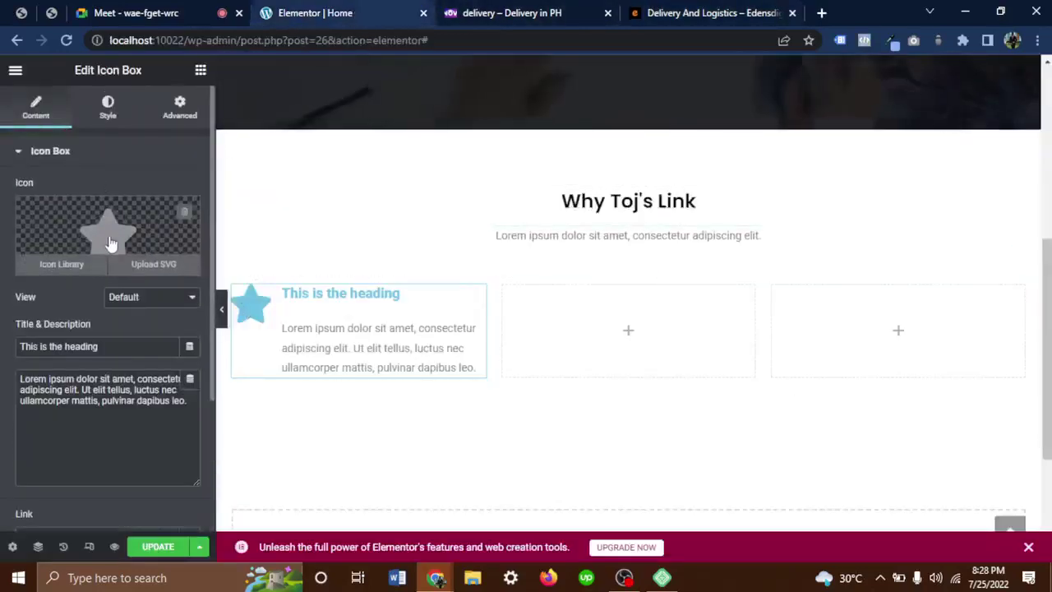
click(74, 265)
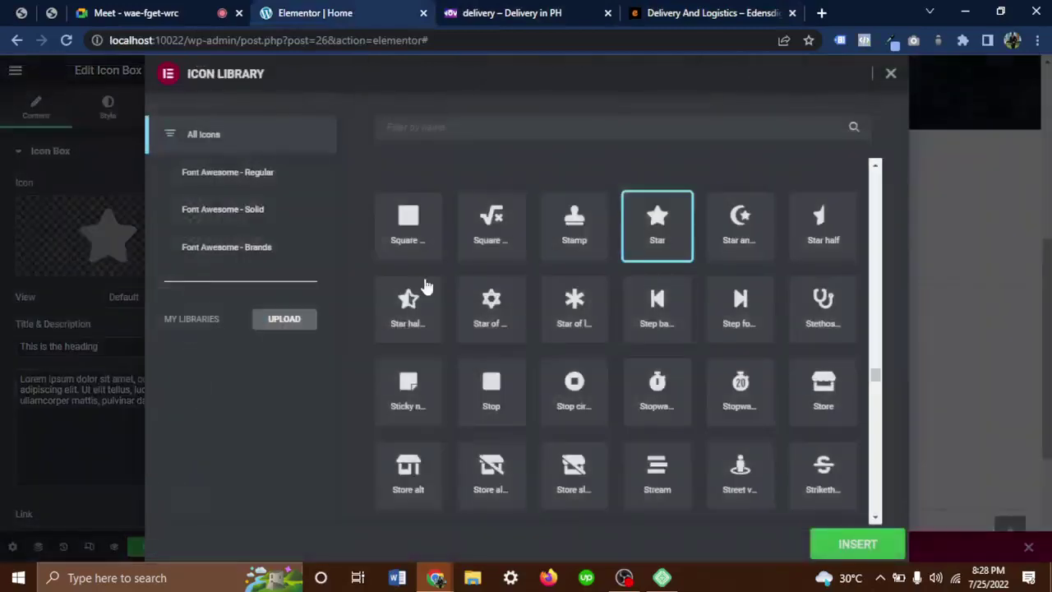
scroll(425, 284, down, 10)
scroll(425, 284, down, 8)
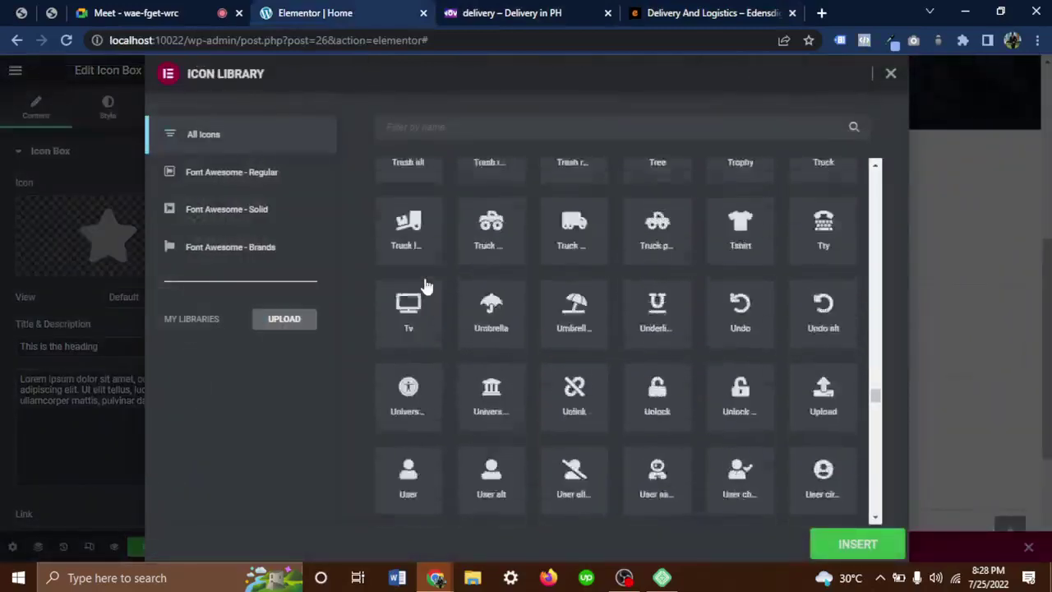
scroll(425, 284, up, 11)
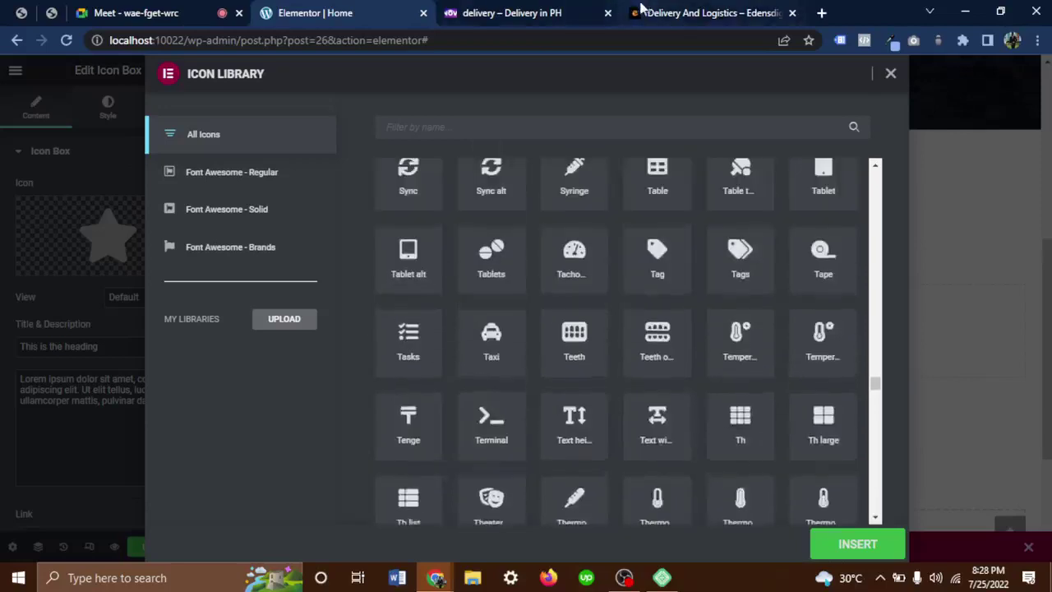
click(667, 14)
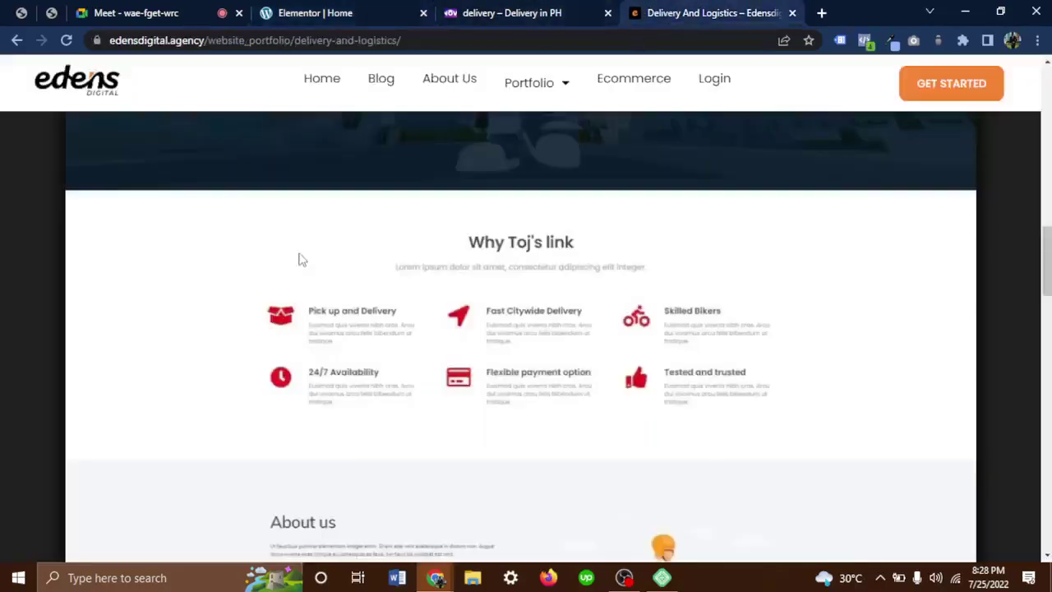
click(300, 11)
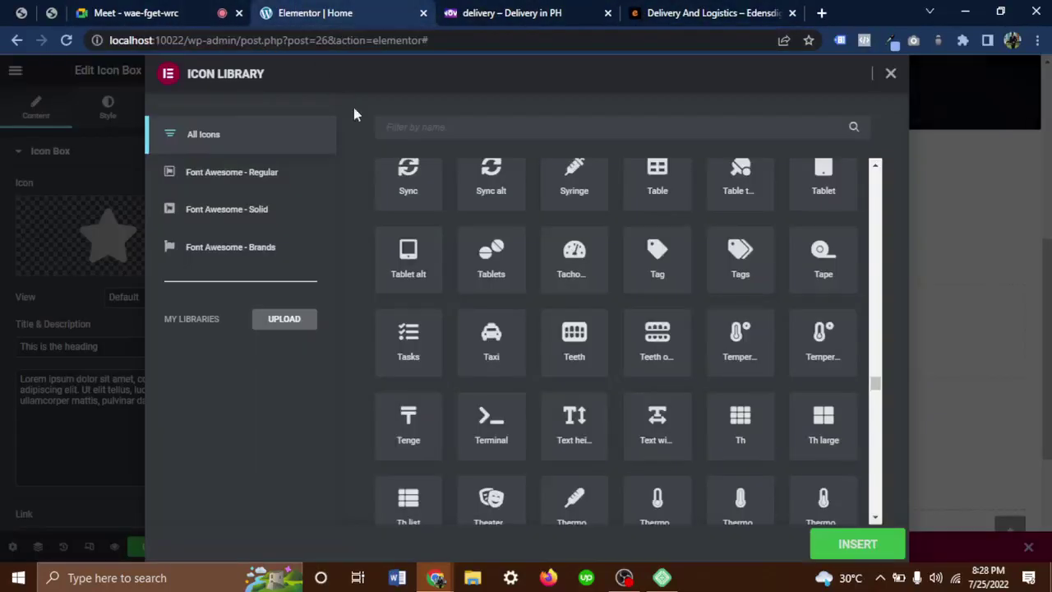
click(470, 128)
text(box)
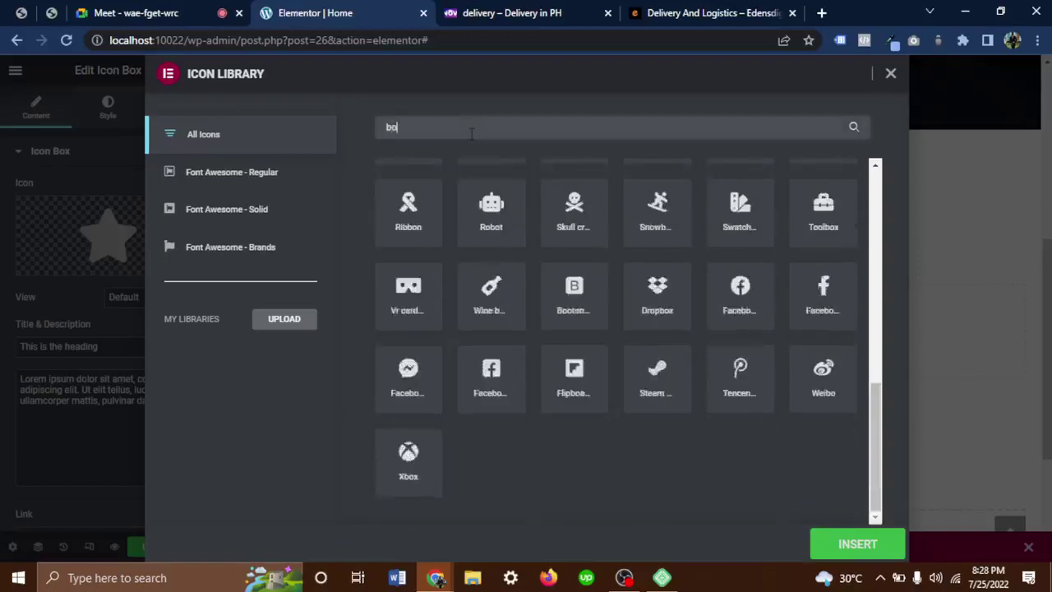
click(498, 235)
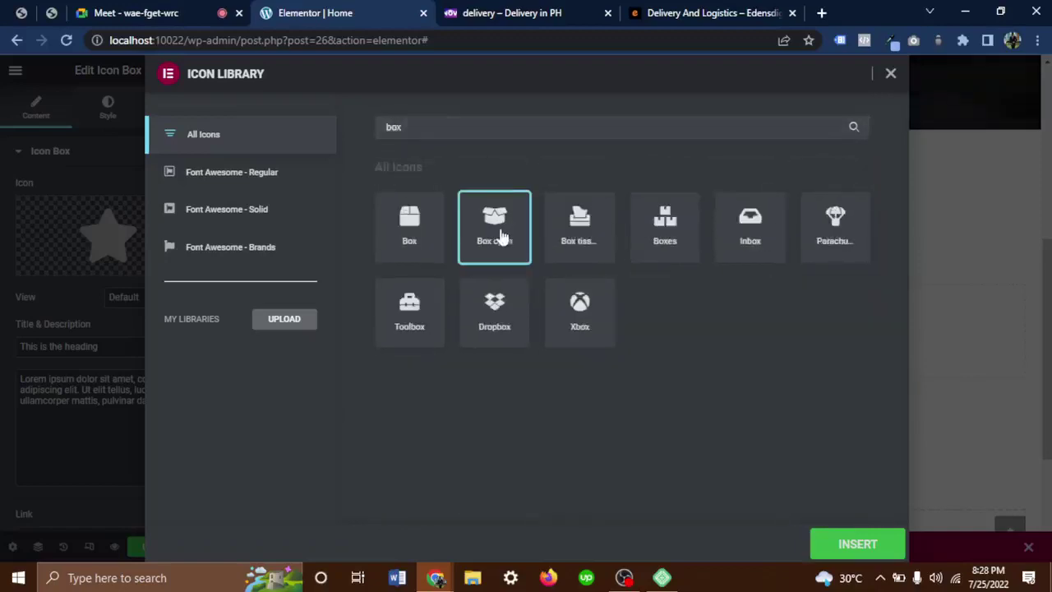
click(859, 549)
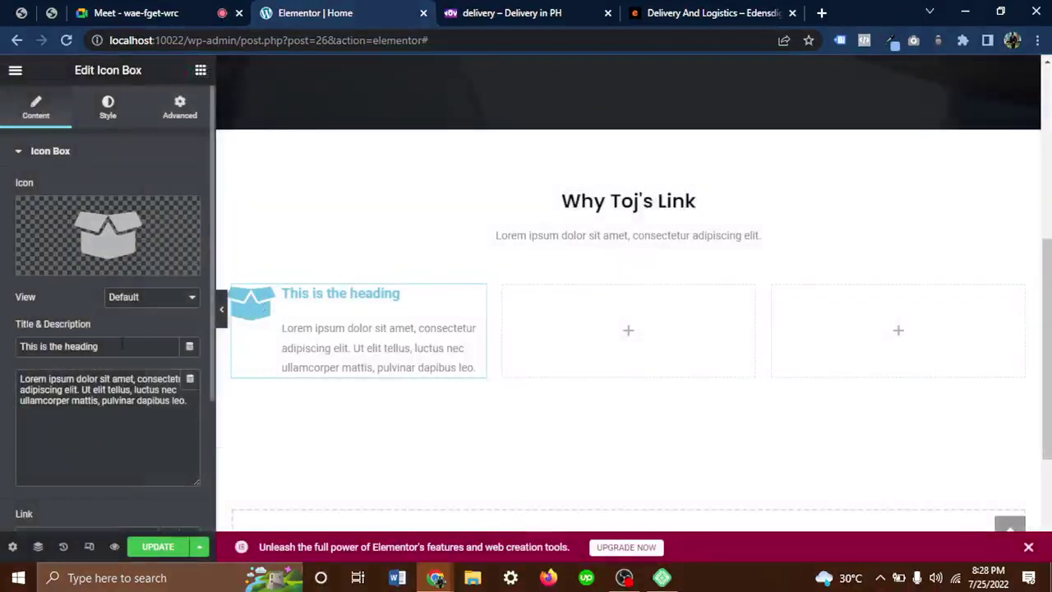
Check the first feature's title in the reference design and move the site preview's browser tab after the reference's tab.
click(657, 11)
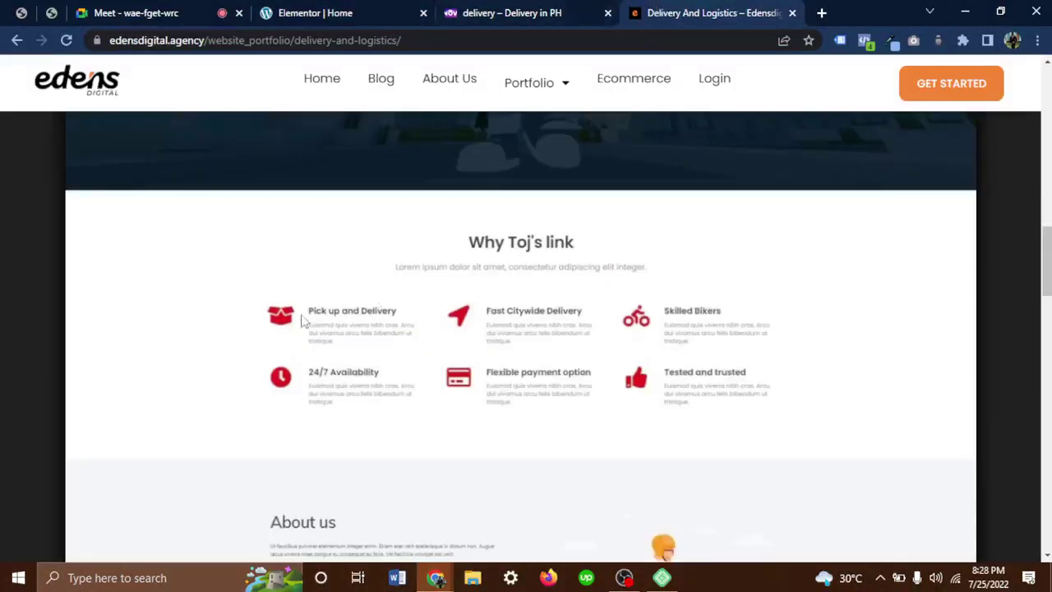
click(503, 12)
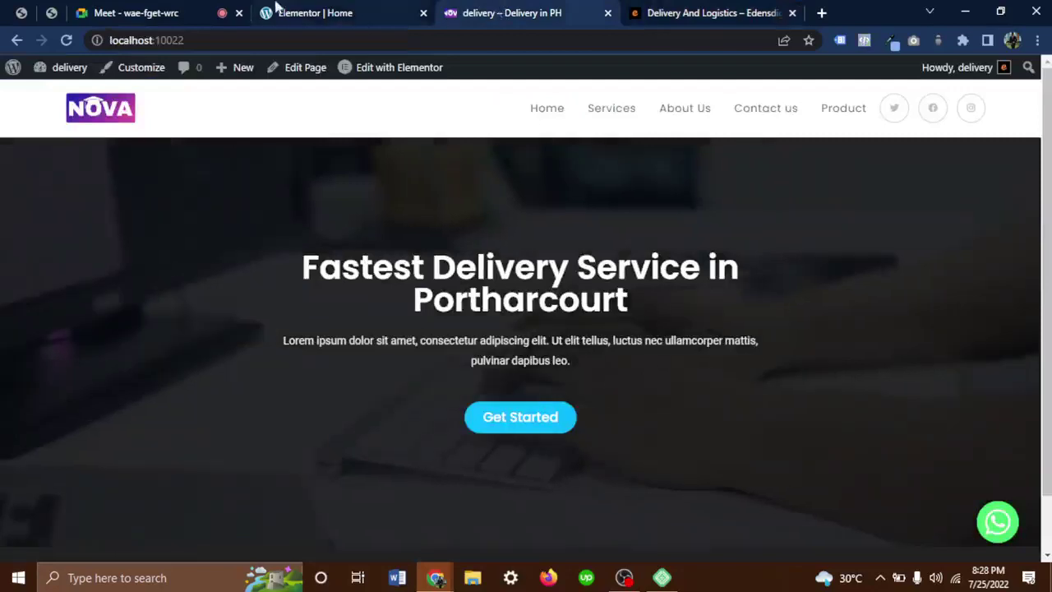
click(304, 15)
drag(505, 12, 763, 11)
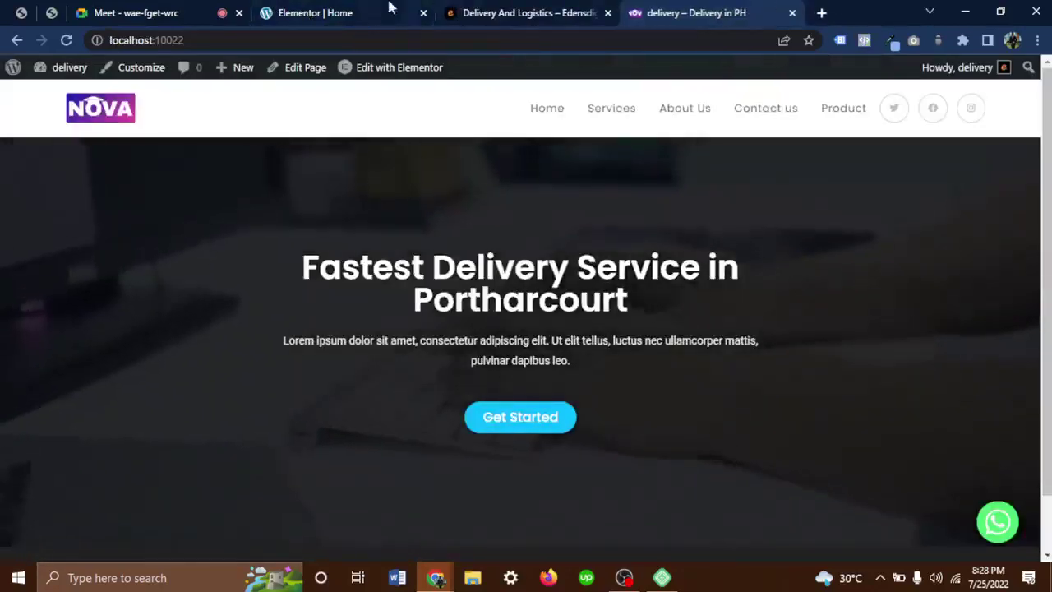
Return to Elementor and replace the Icon Box's title with "Pick up and Delivery".
click(313, 13)
drag(103, 346, 4, 349)
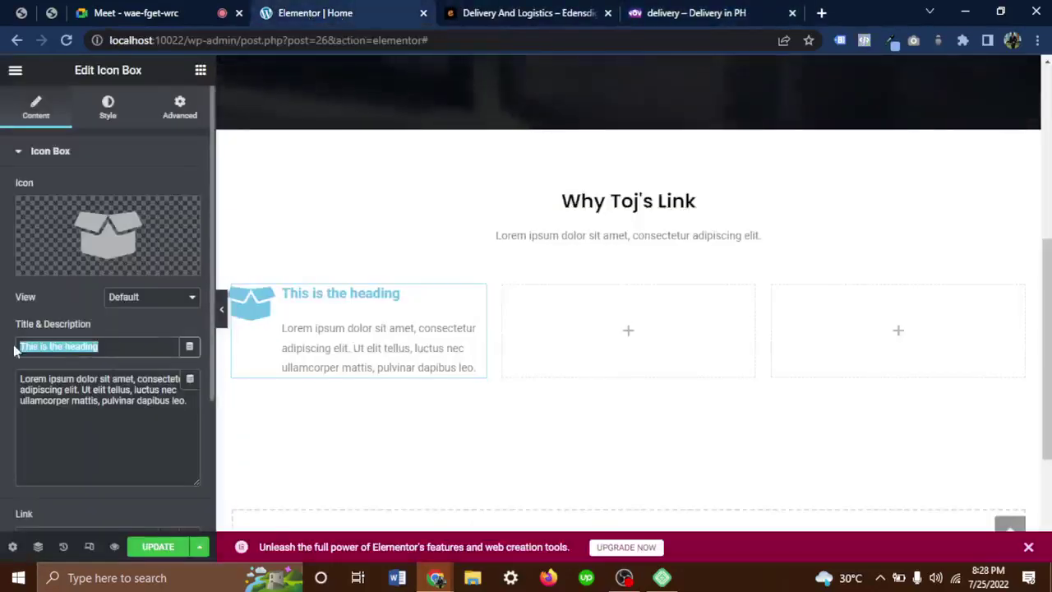
text(Pic)
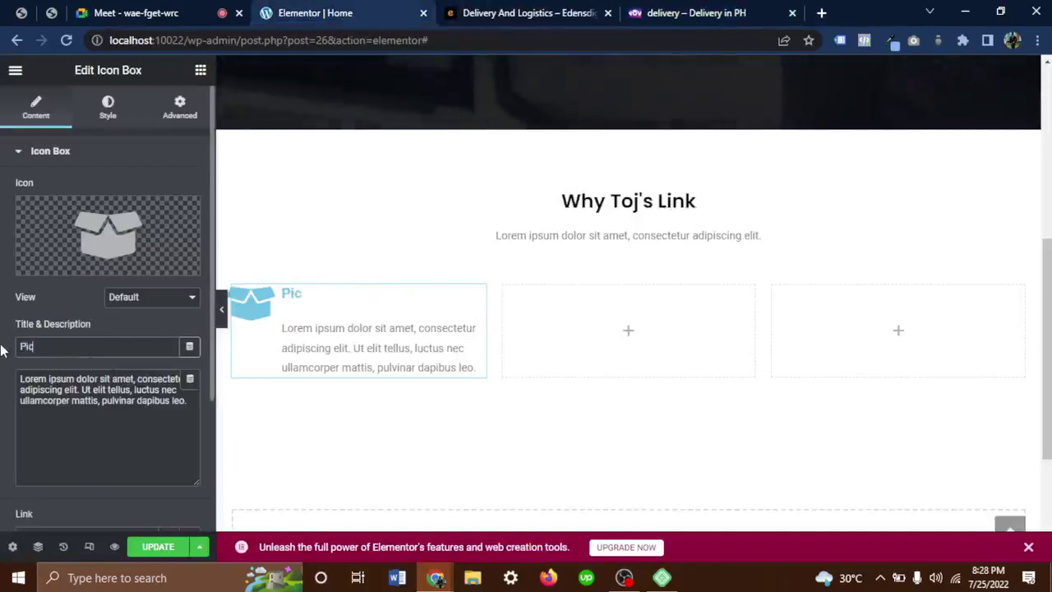
text(k up and)
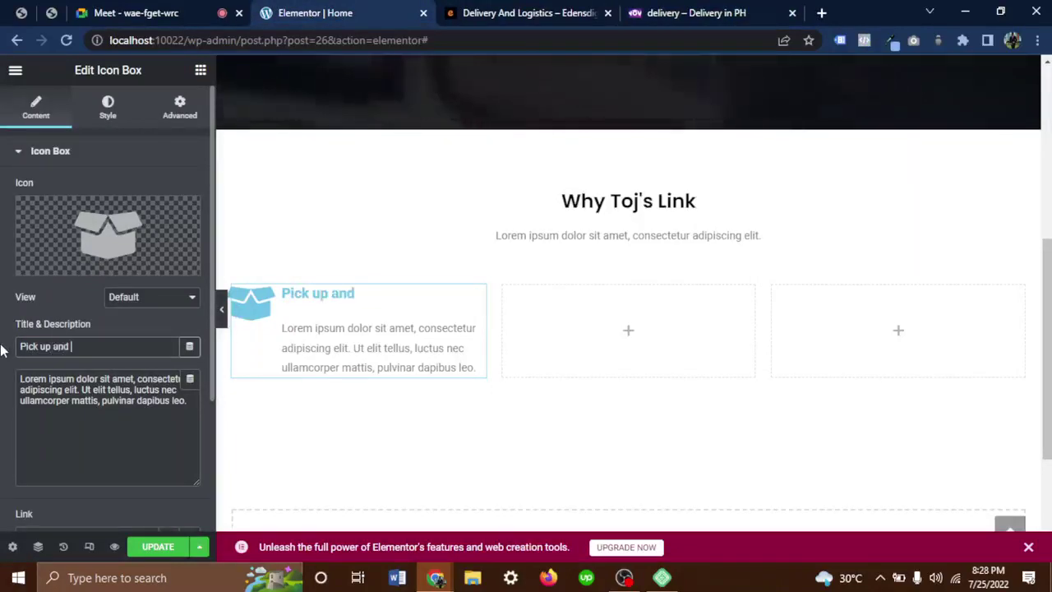
text( Delivery)
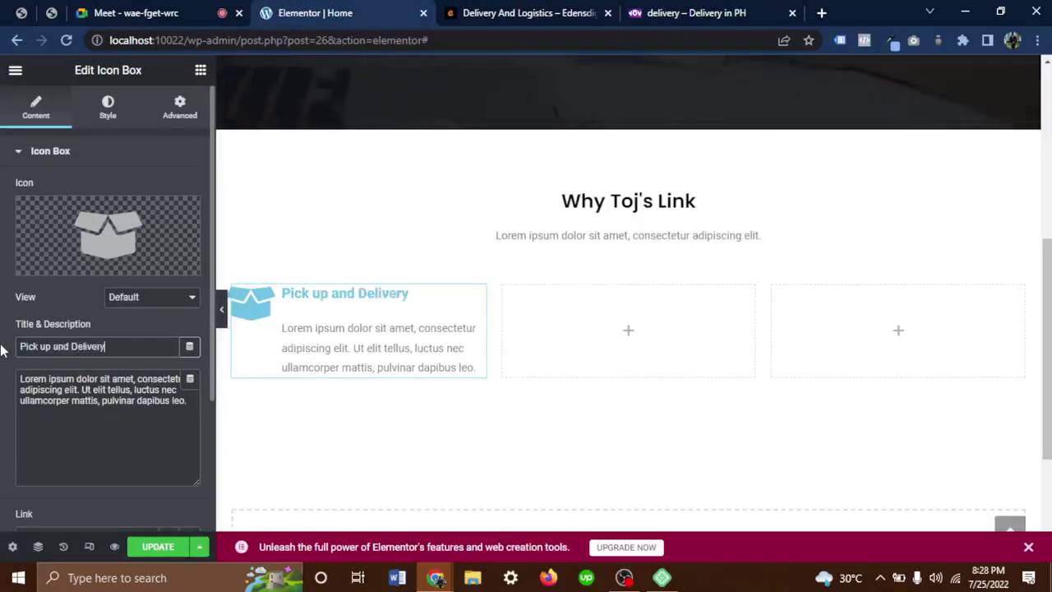
Set the spacing between the Icon Box's icon and its text to 32.
click(108, 107)
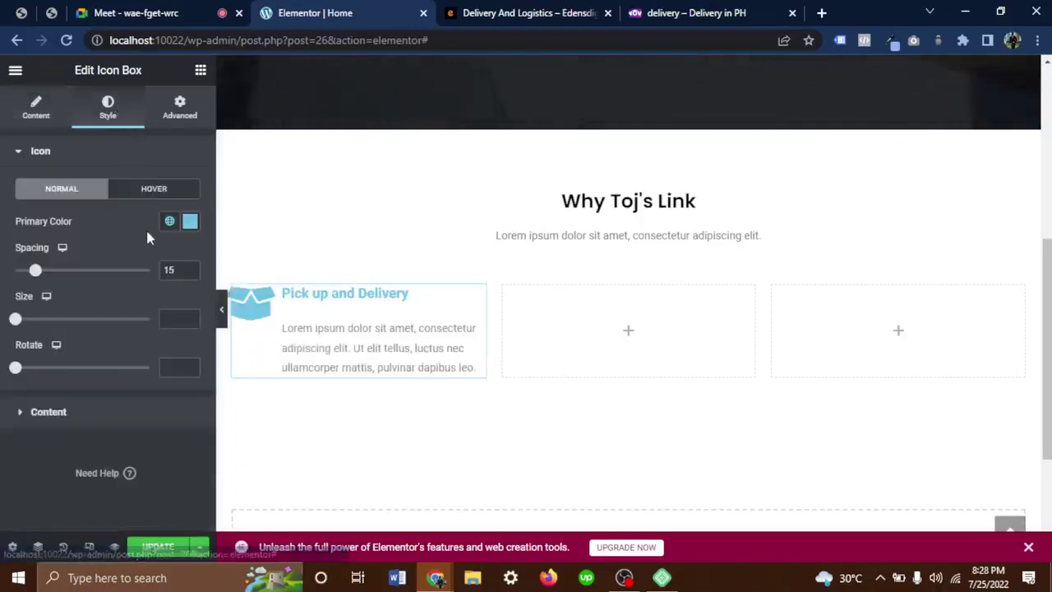
click(35, 107)
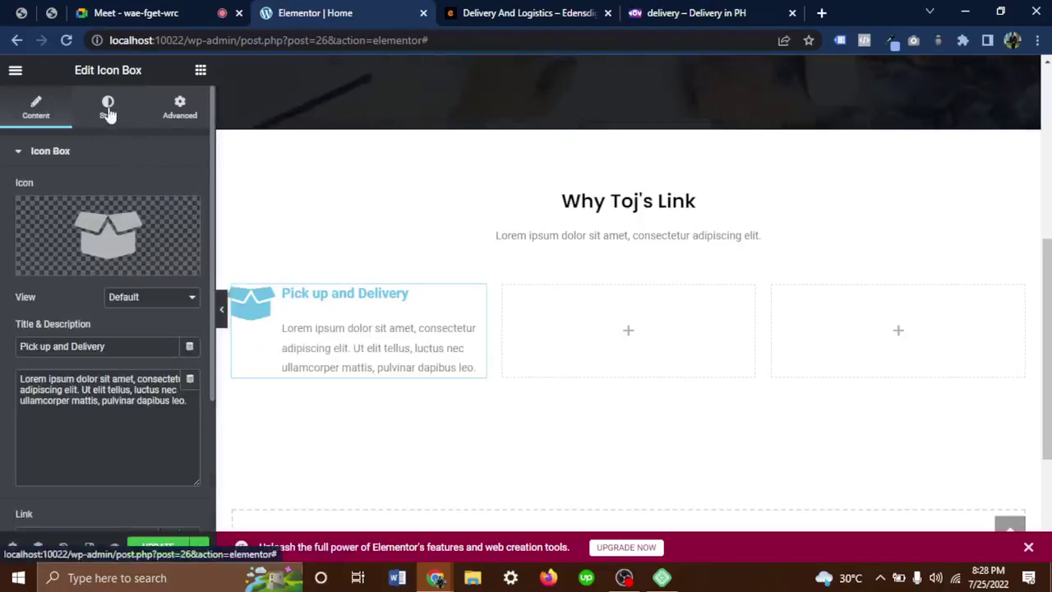
click(107, 110)
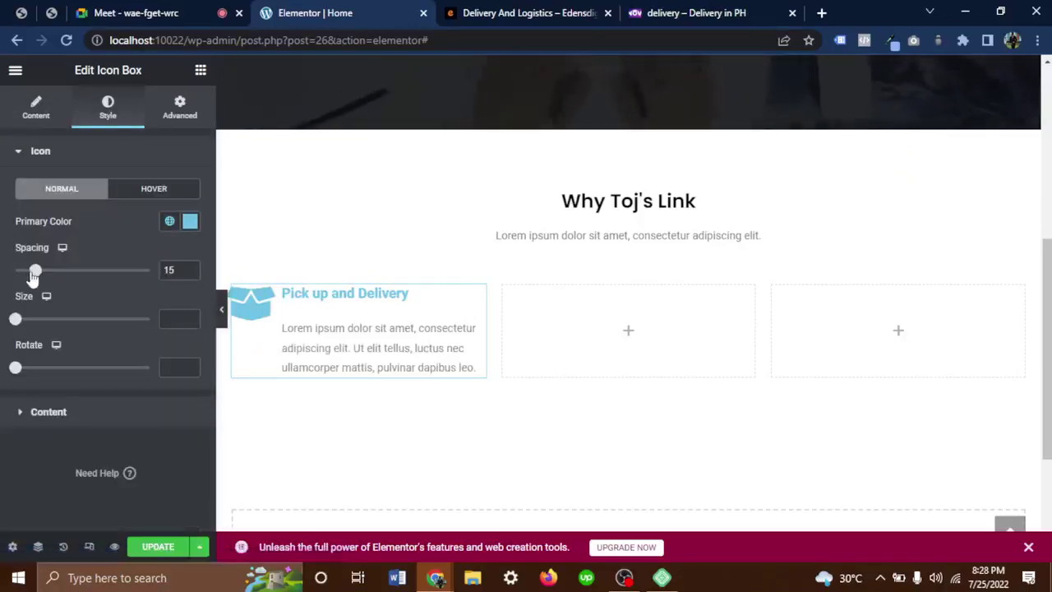
drag(35, 271, 51, 272)
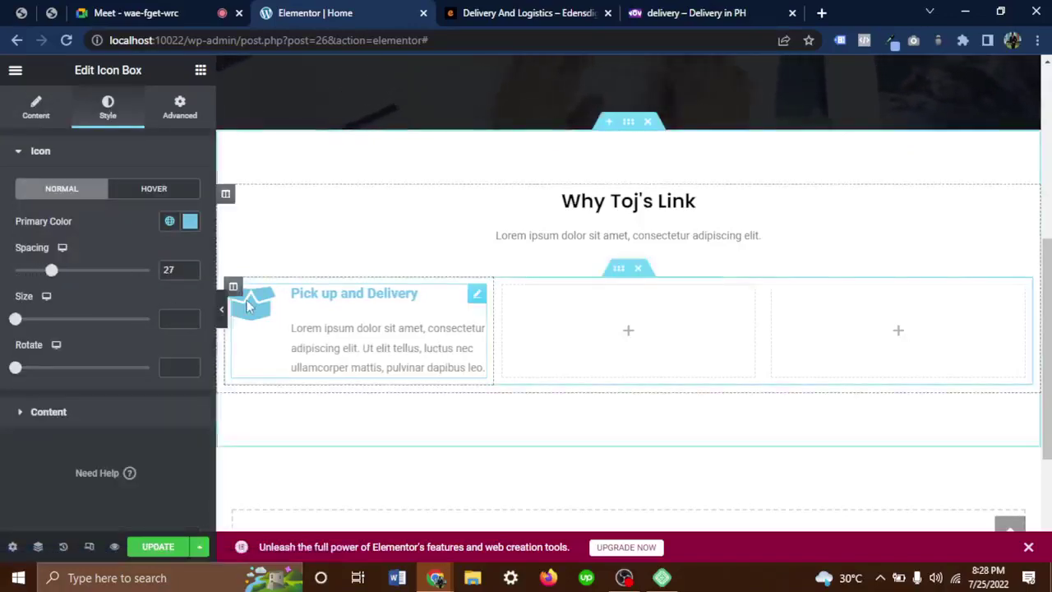
drag(51, 270, 76, 278)
drag(138, 277, 62, 277)
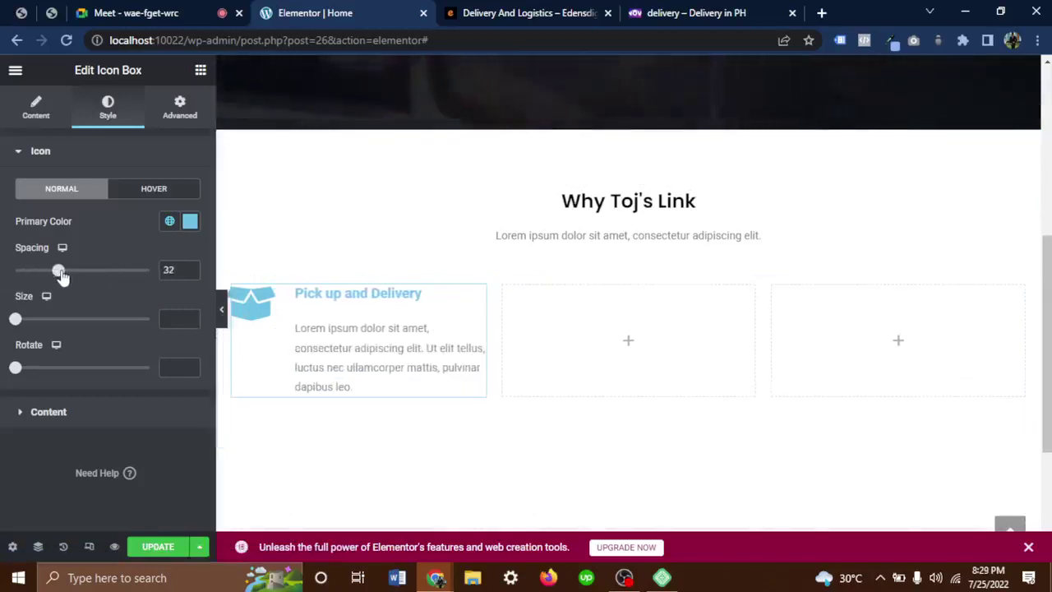
Set the icon's primary color to red (#FF0000) and compare it with the reference design.
click(191, 222)
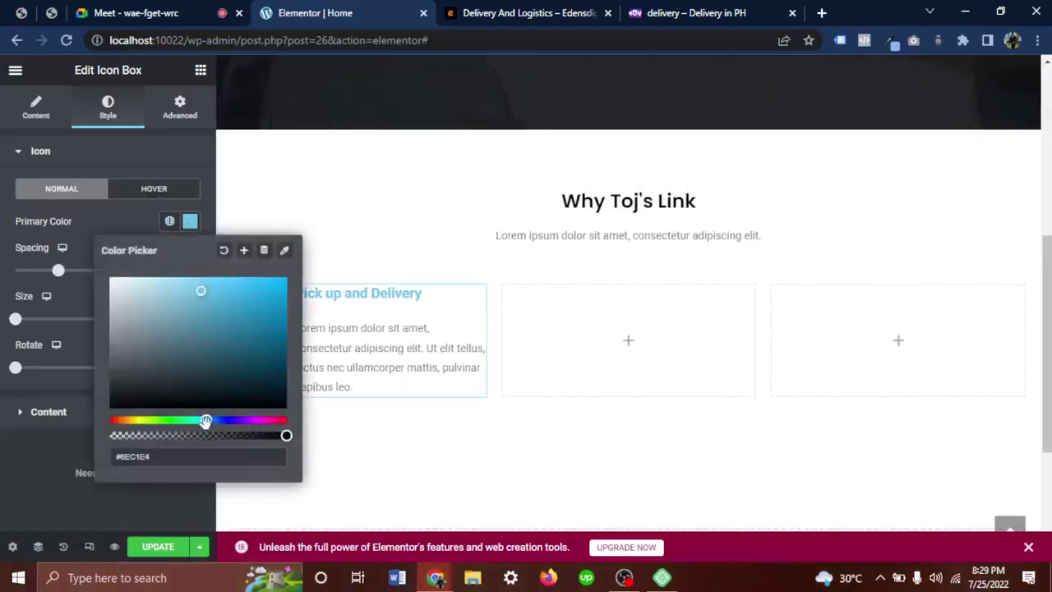
drag(206, 421, 108, 419)
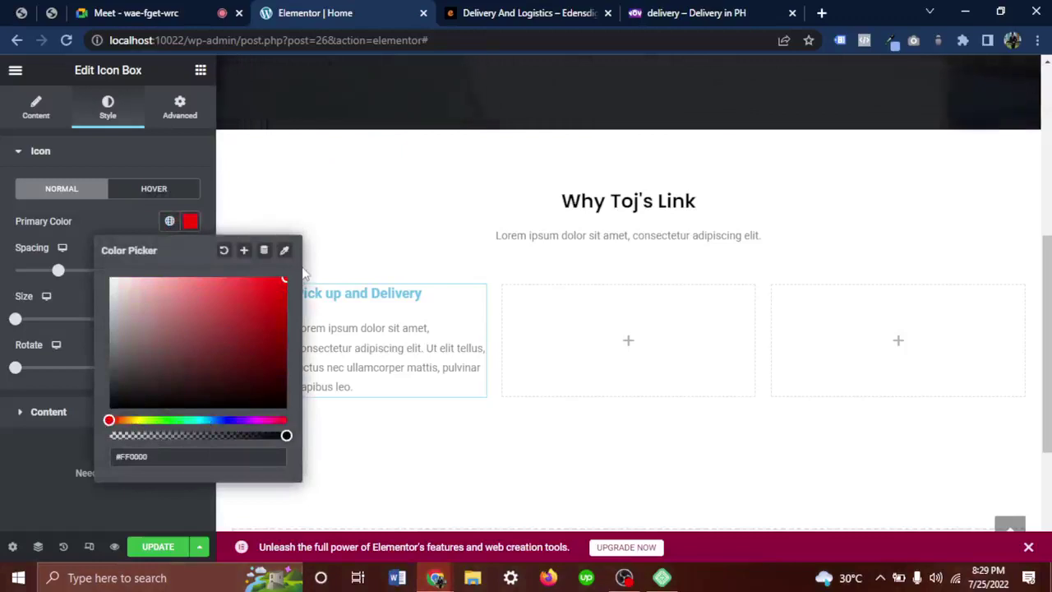
click(728, 10)
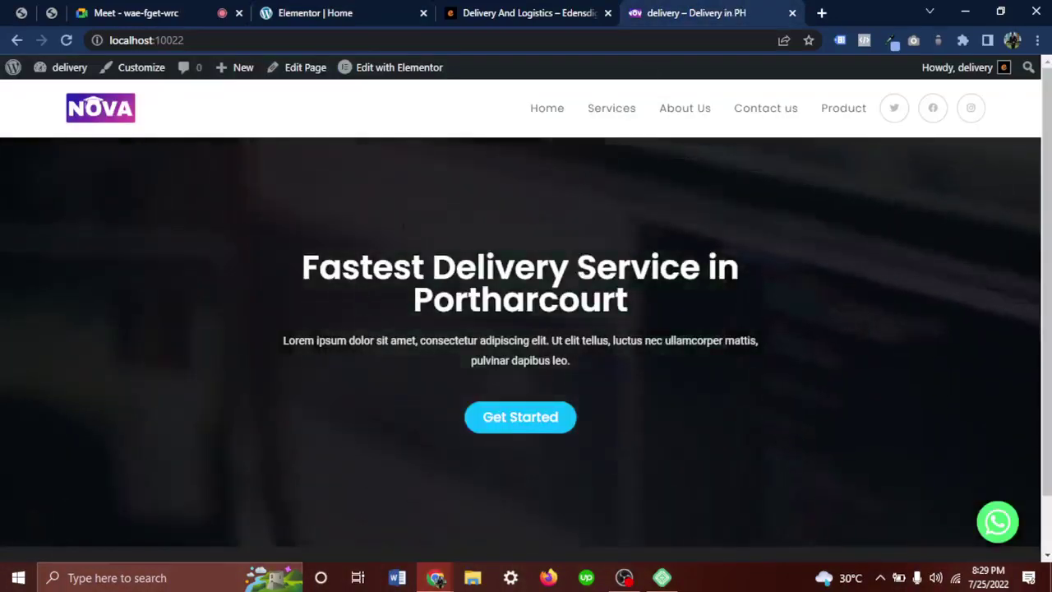
click(572, 8)
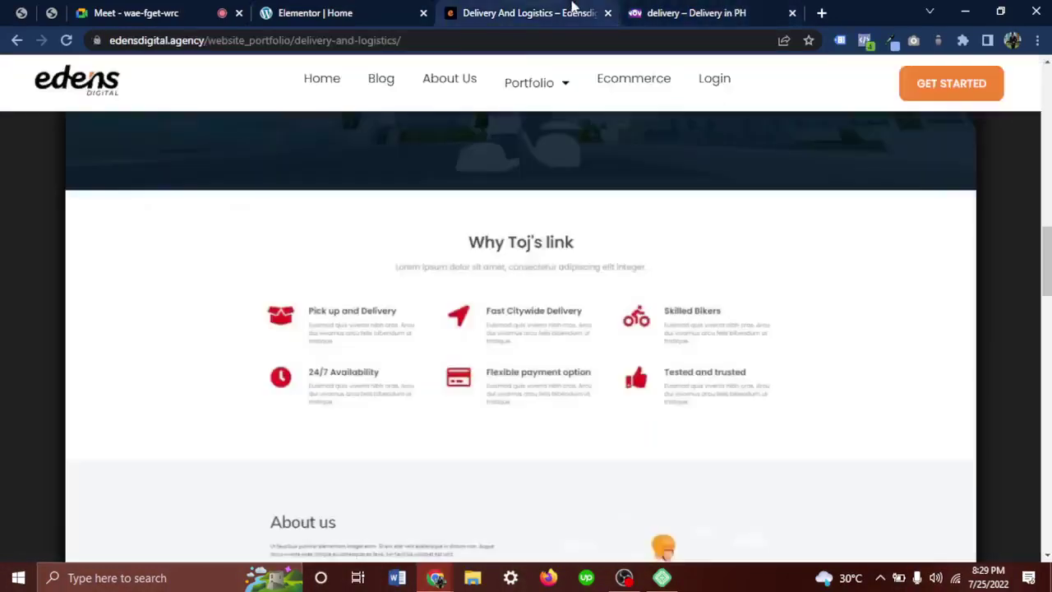
click(311, 15)
click(91, 258)
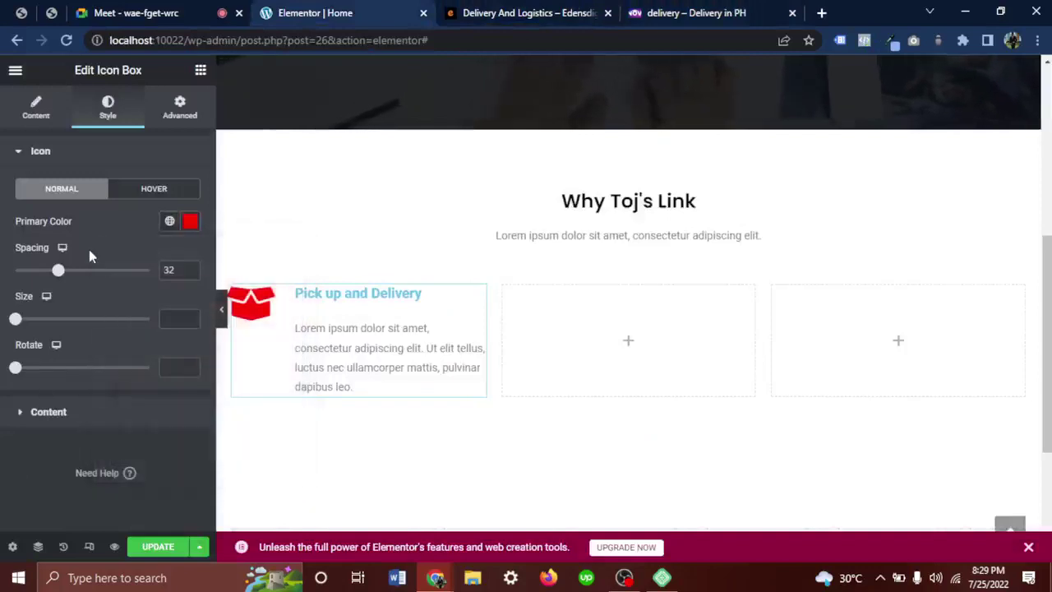
Reduce the box icon's size to 33 and compare it with the reference design.
drag(15, 321, 27, 321)
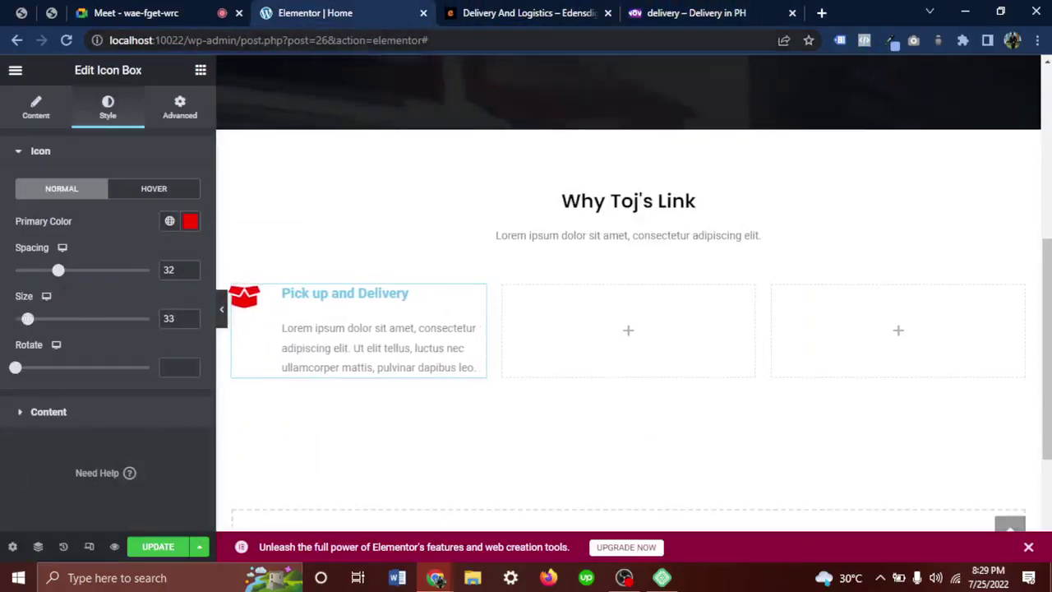
key(ctrl+Tab)
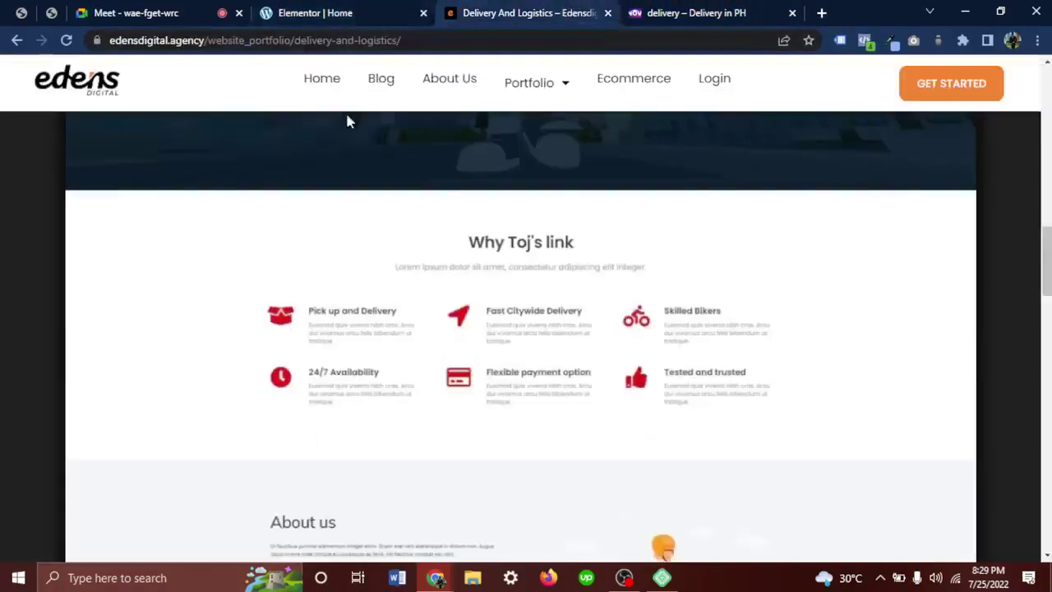
key(ctrl+shift+Tab)
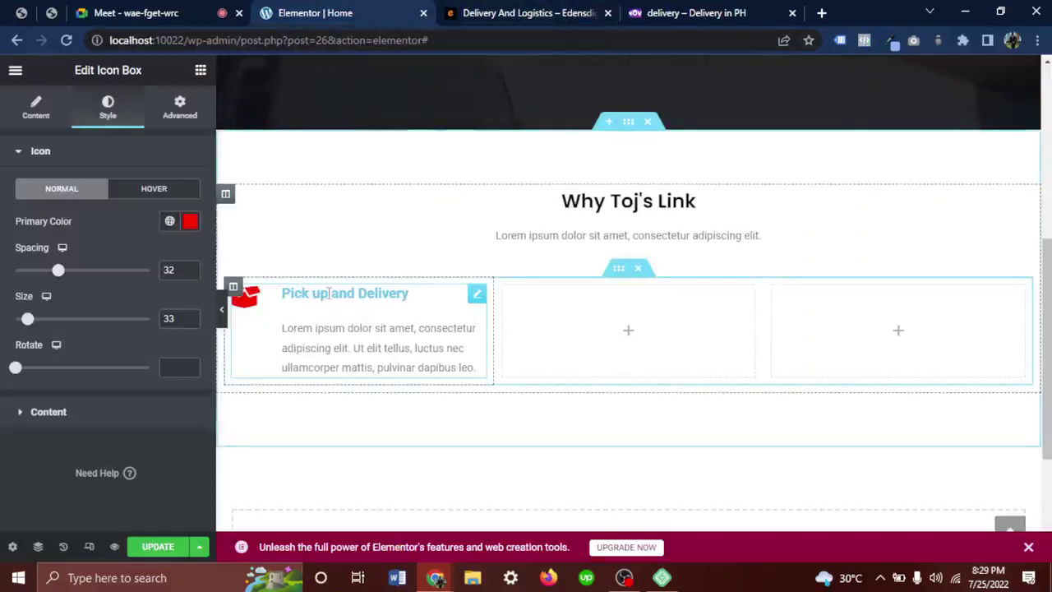
Change the color of the "Pick up and Delivery" title to red.
click(43, 412)
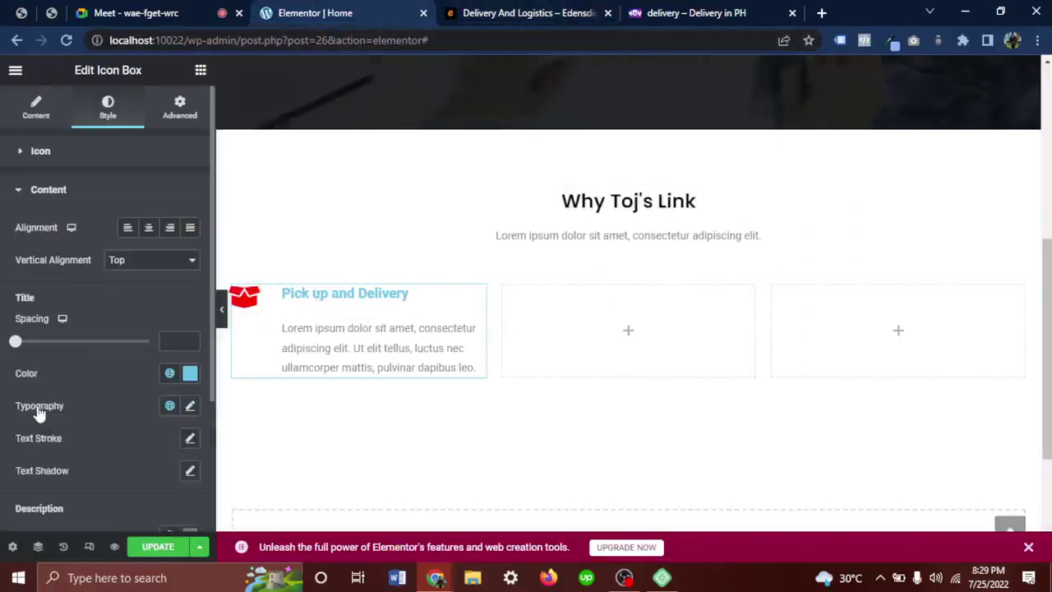
click(190, 374)
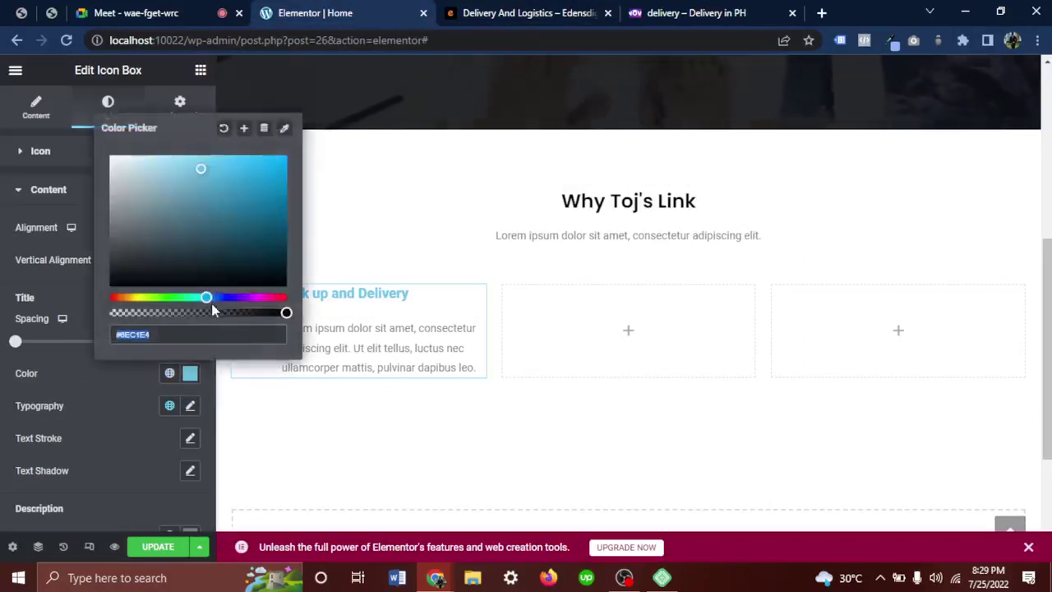
drag(203, 296, 89, 296)
drag(190, 217, 280, 157)
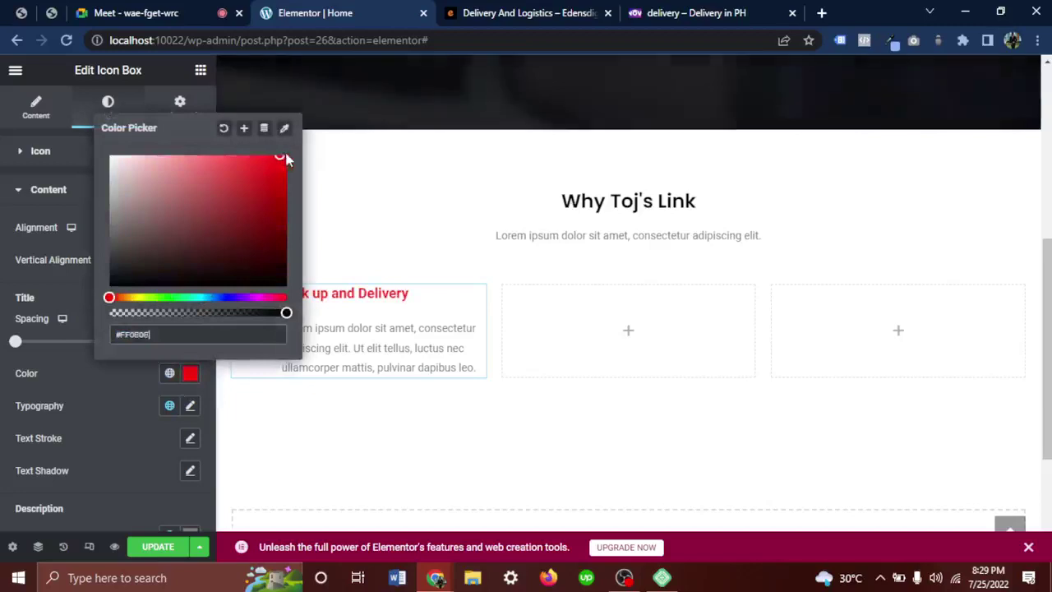
click(128, 424)
Set the Icon Box title's font family to Poppins.
click(190, 405)
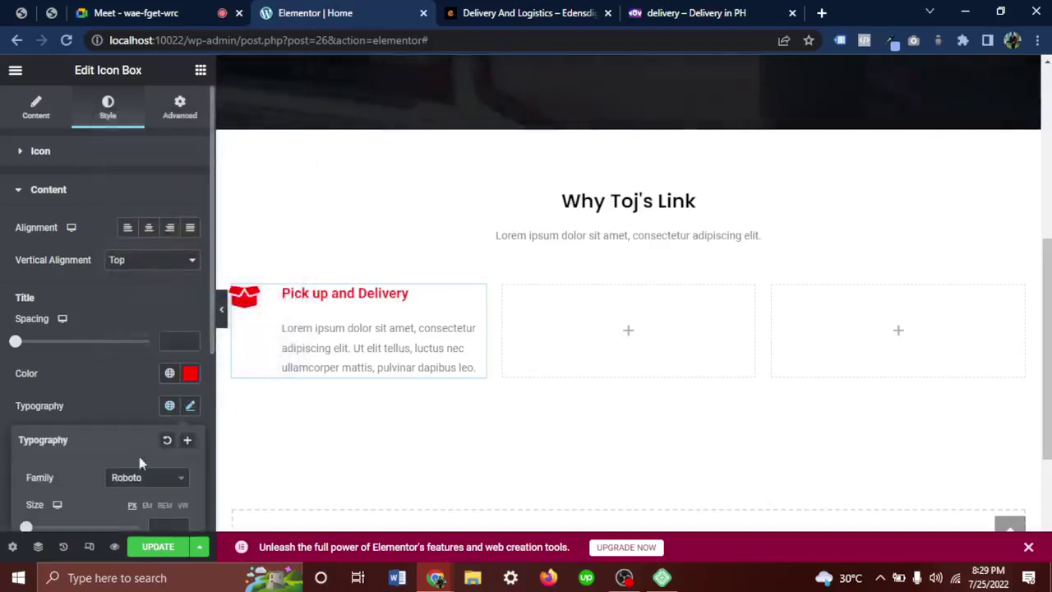
click(169, 476)
scroll(168, 479, down, 1)
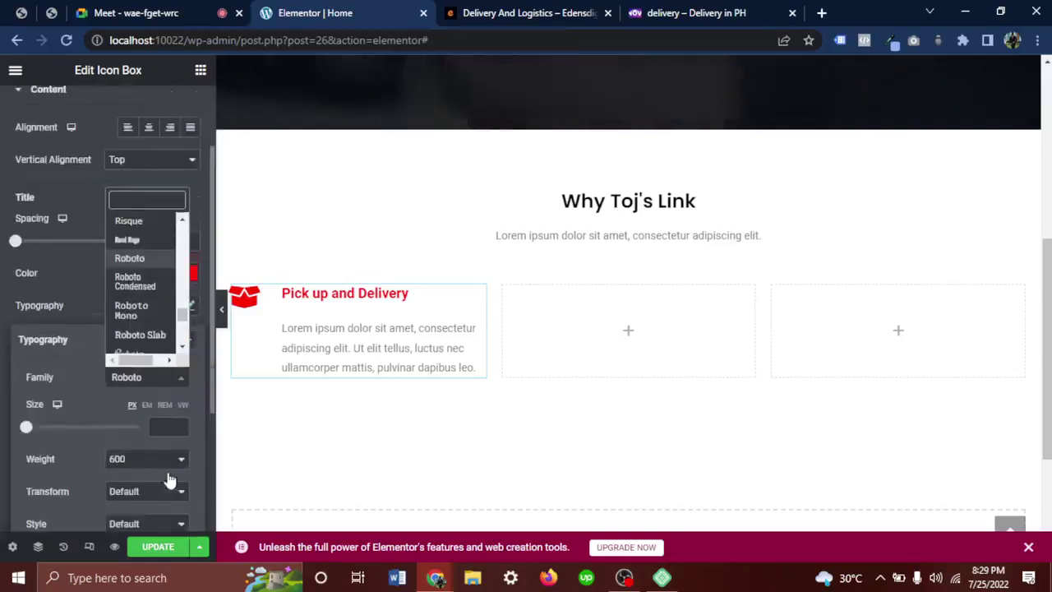
click(156, 219)
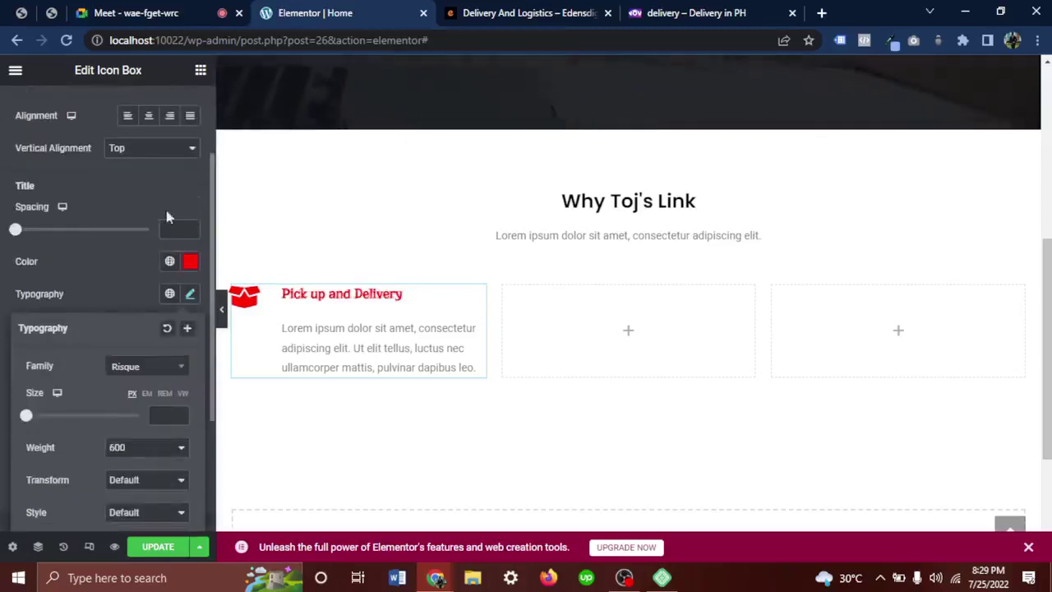
click(159, 368)
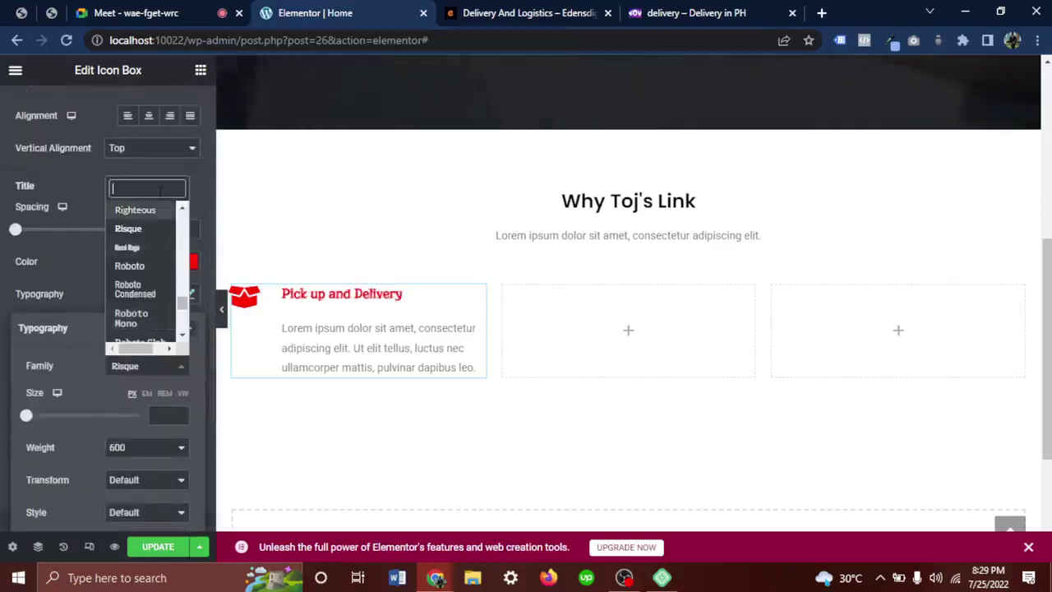
text(popp)
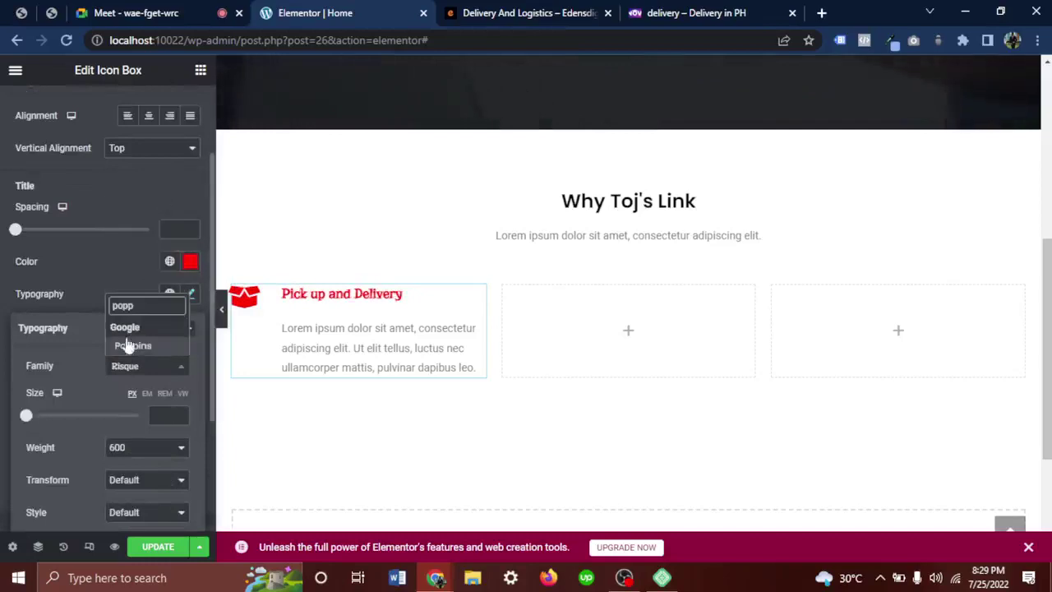
click(129, 346)
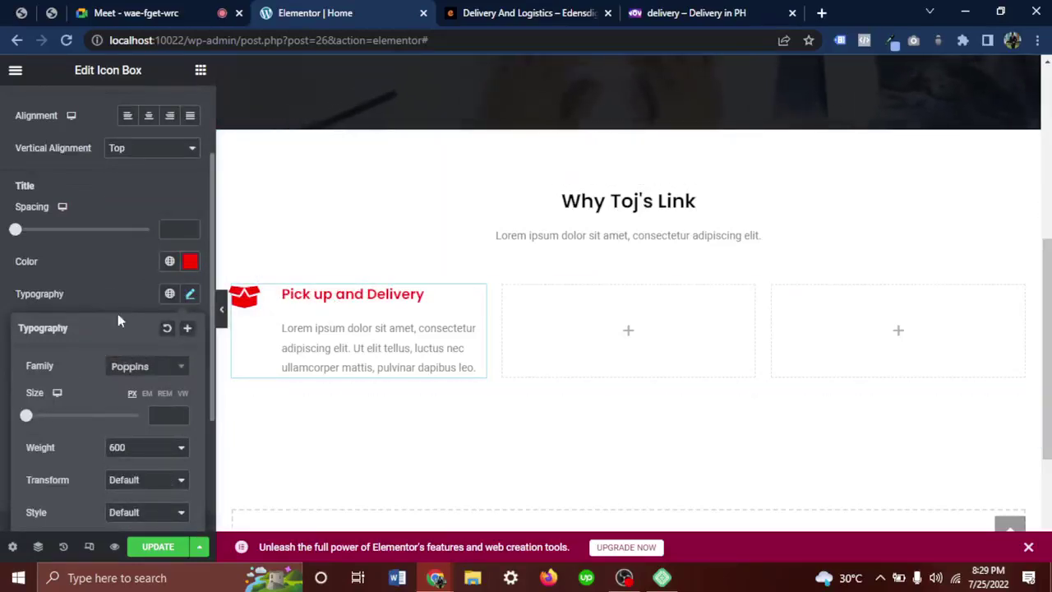
click(106, 277)
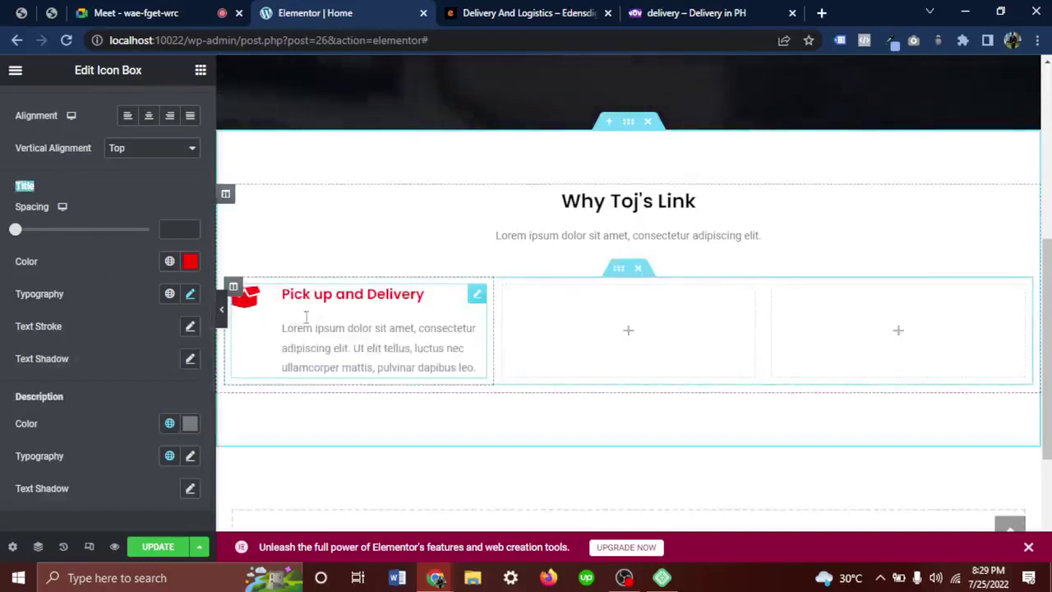
Set the title spacing to 9, shorten the description to end at "ullamcorper mattis," and compare with the reference design.
drag(15, 230, 28, 236)
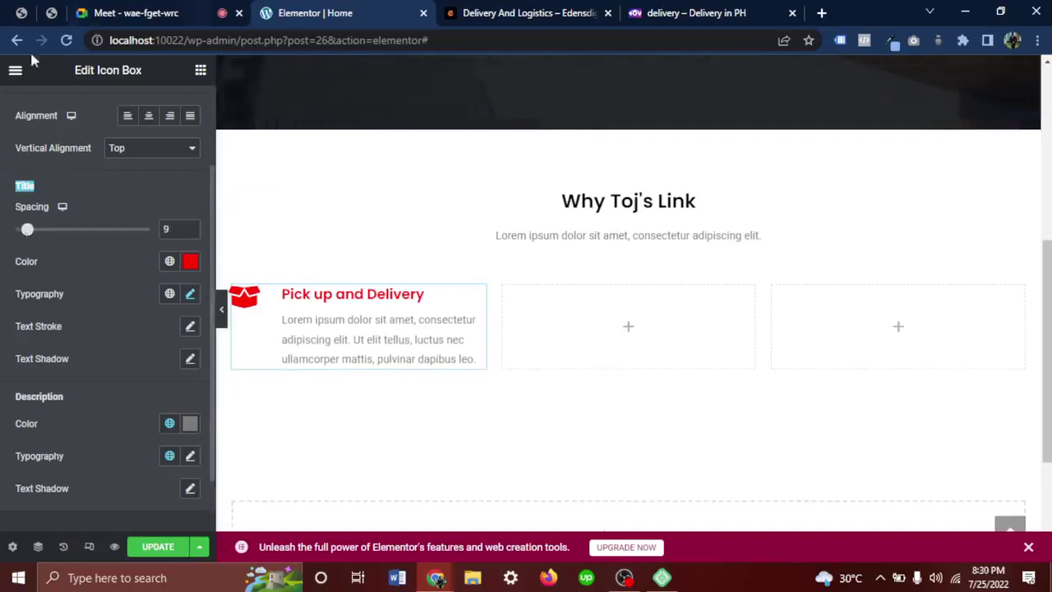
scroll(49, 132, up, 2)
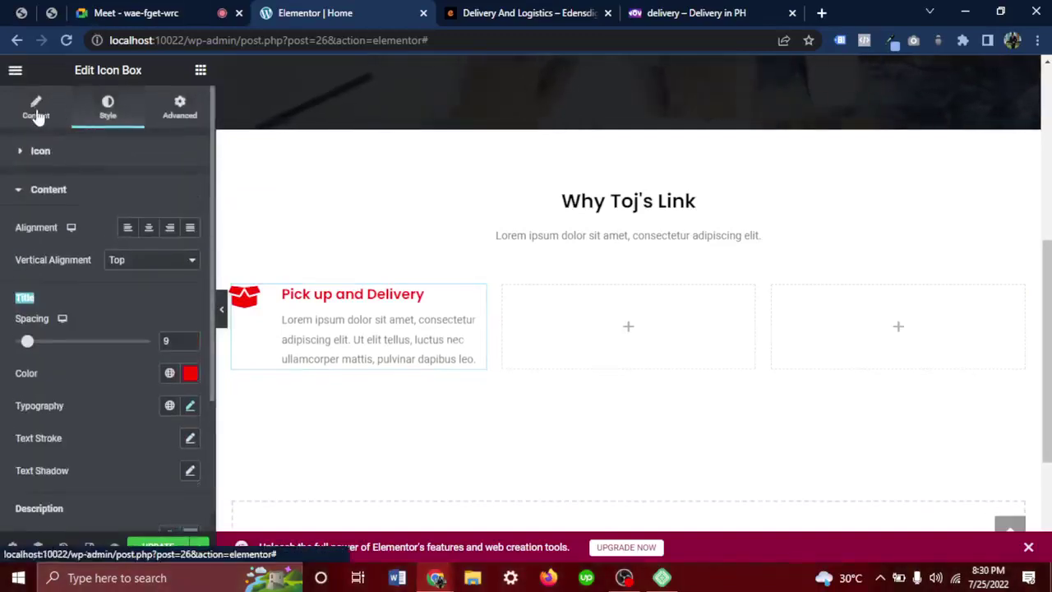
click(32, 107)
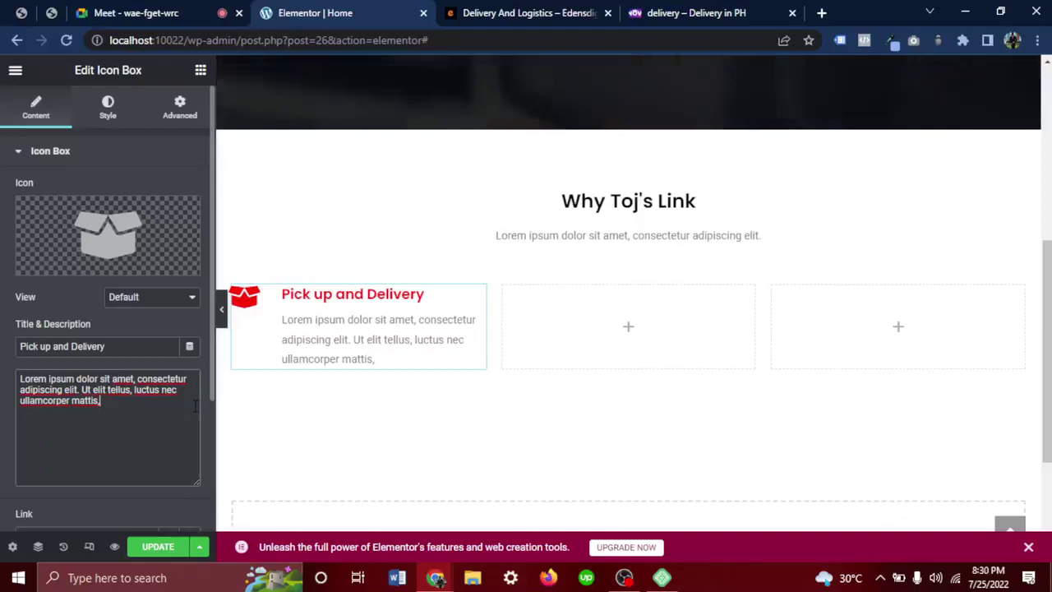
click(557, 8)
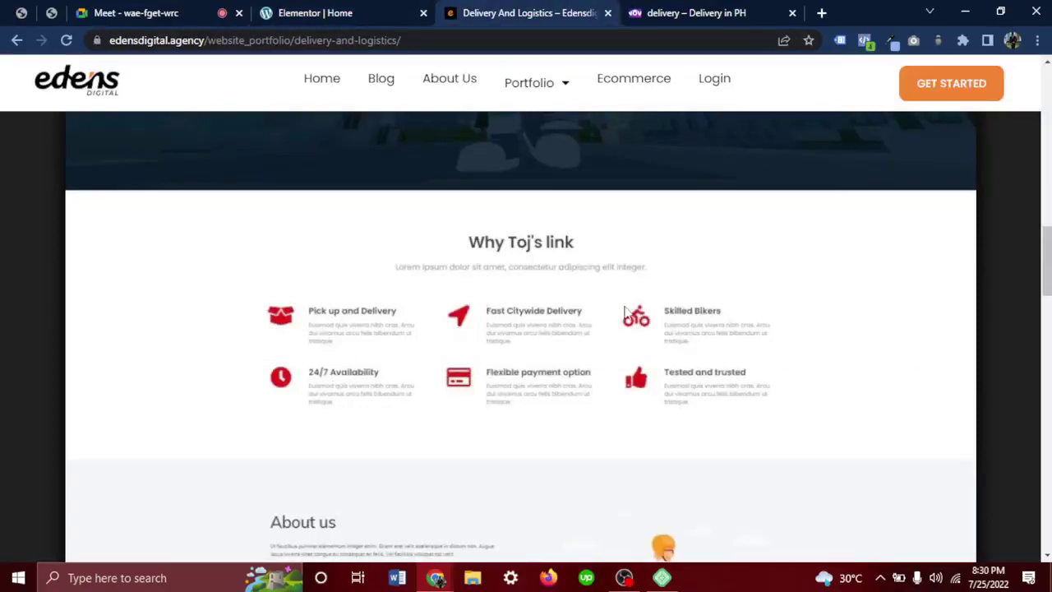
click(355, 12)
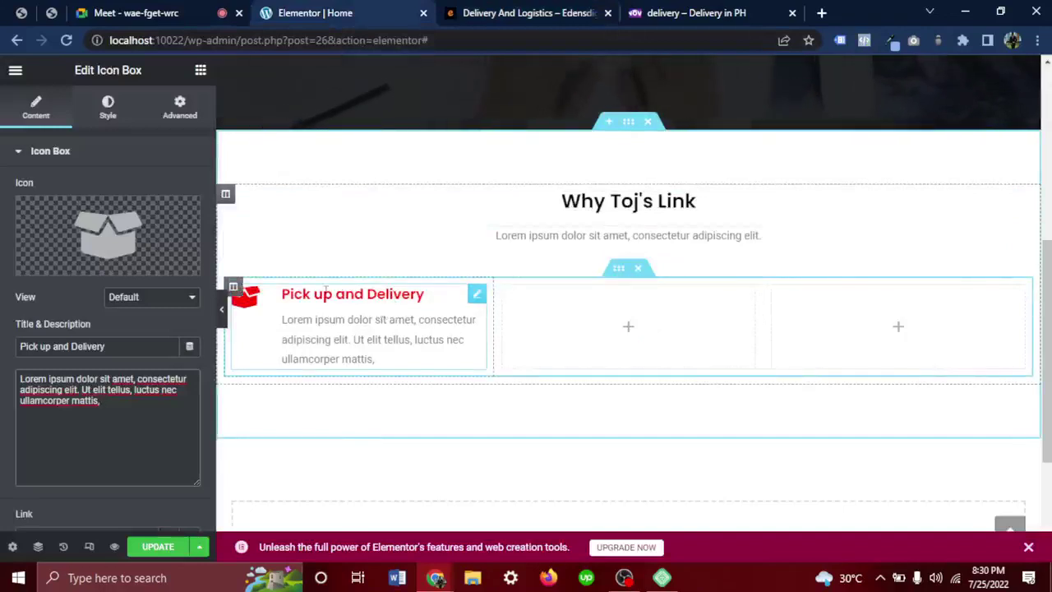
Copy the finished "Pick up and Delivery" icon box and paste it into the empty second and third columns.
right_click(477, 298)
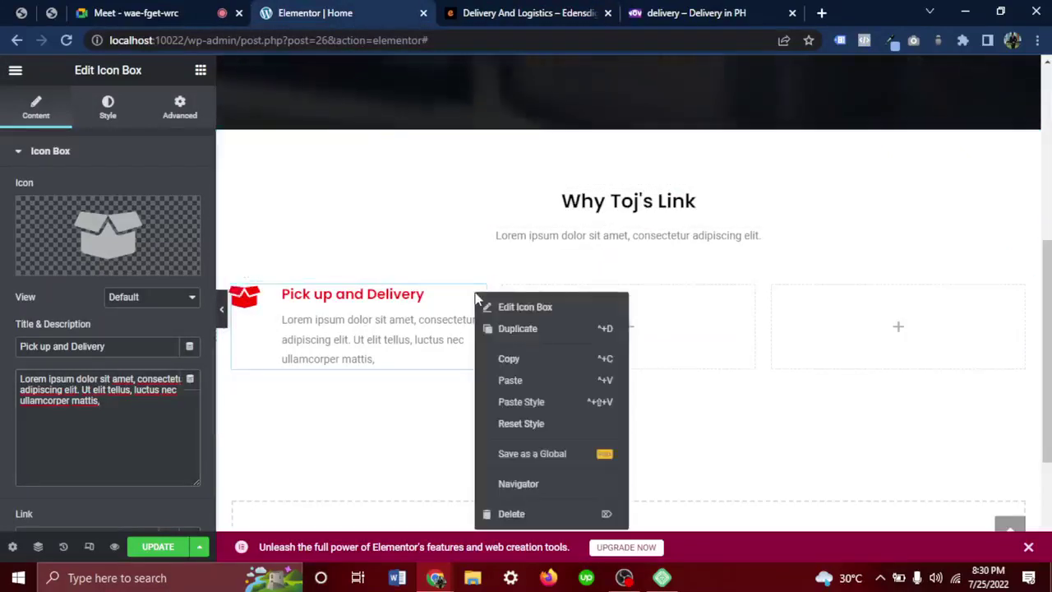
click(528, 368)
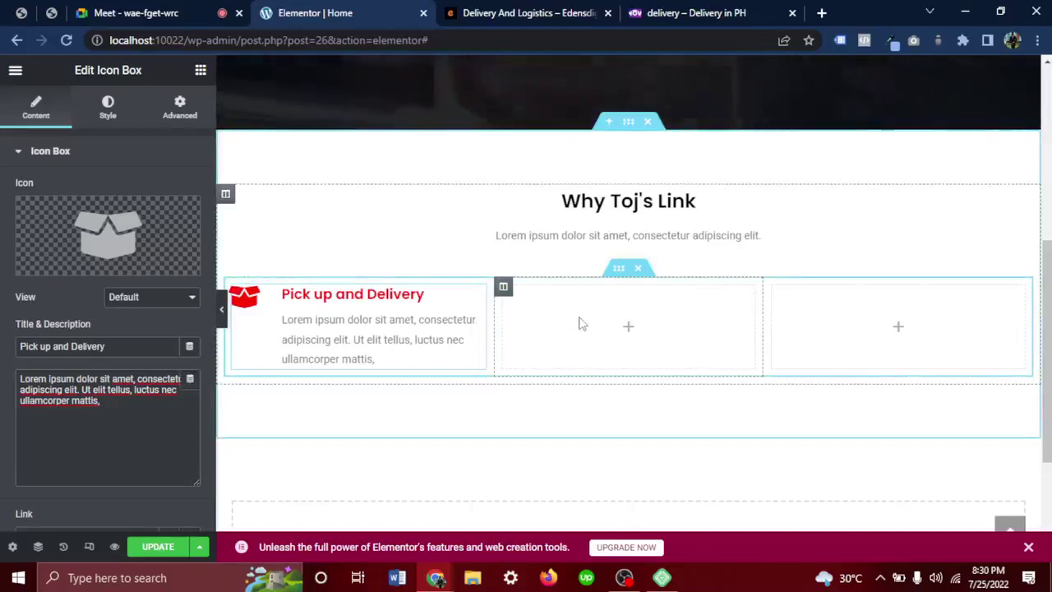
click(625, 322)
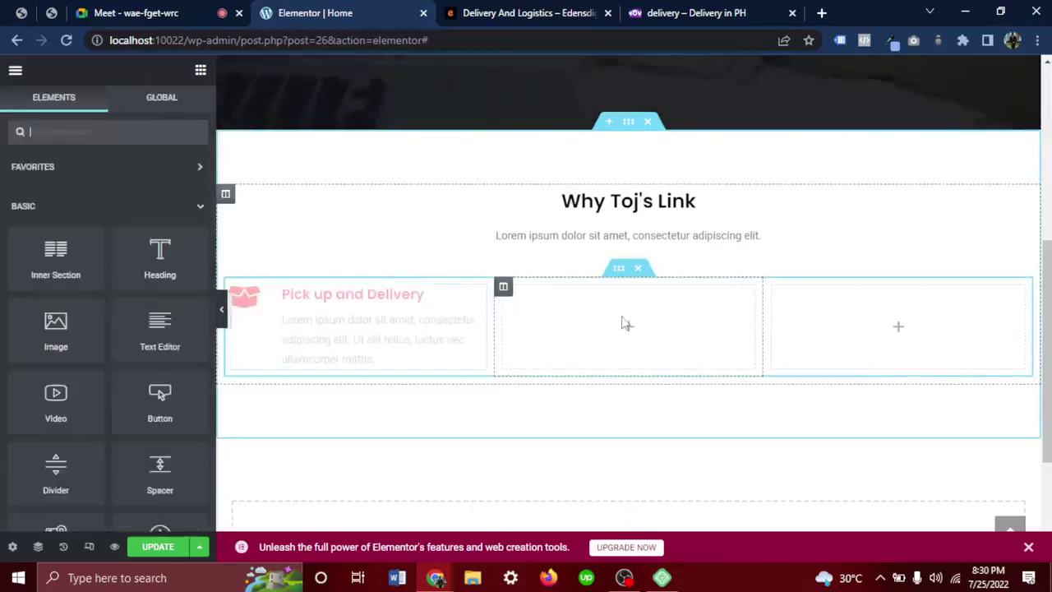
right_click(623, 321)
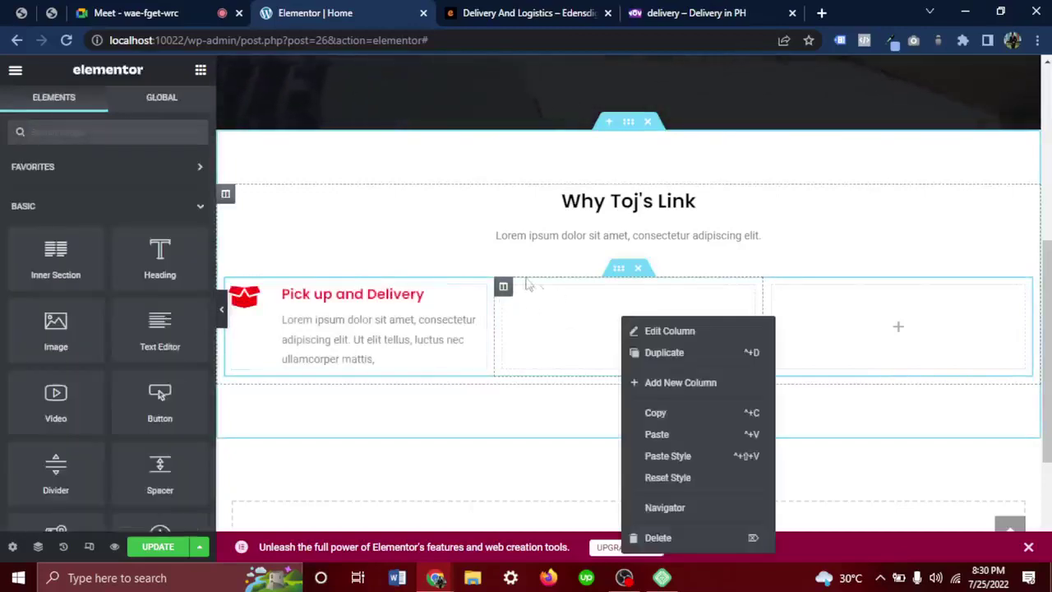
click(688, 436)
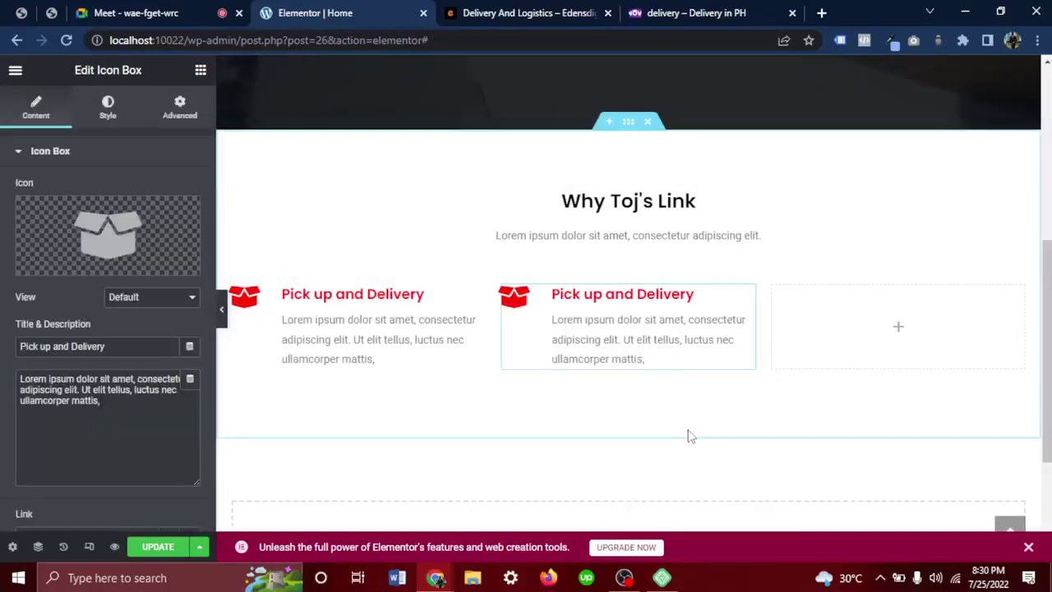
click(866, 338)
right_click(867, 337)
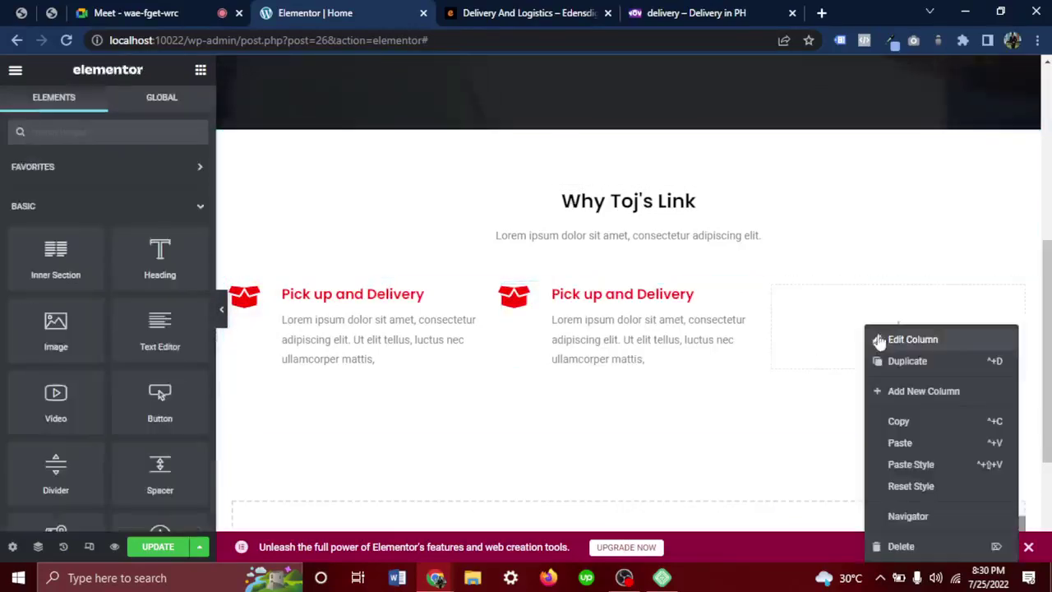
click(900, 442)
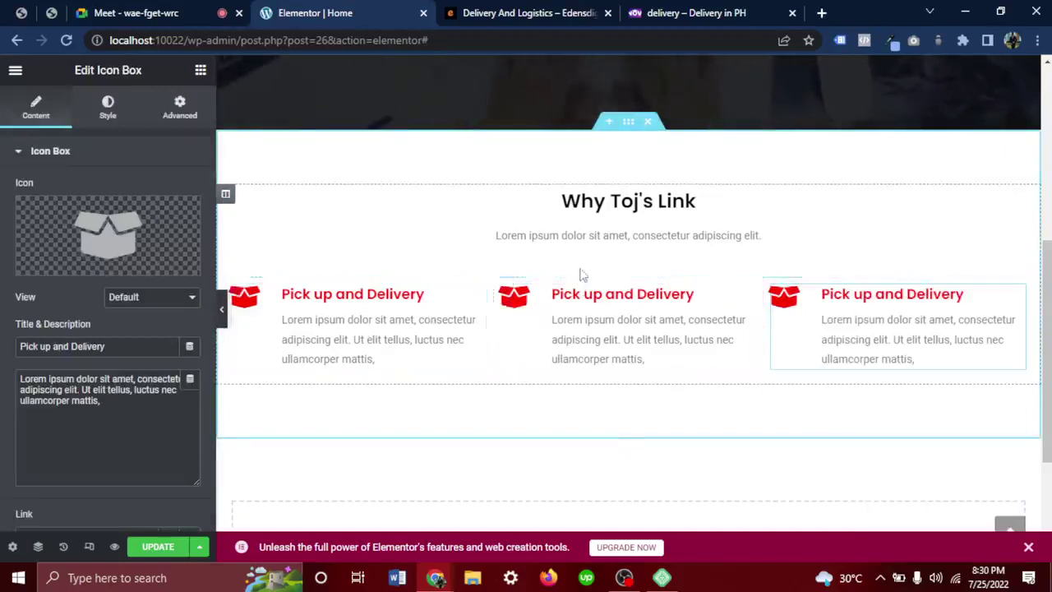
Duplicate the inner section holding the three icon boxes to add a second row of features.
click(616, 271)
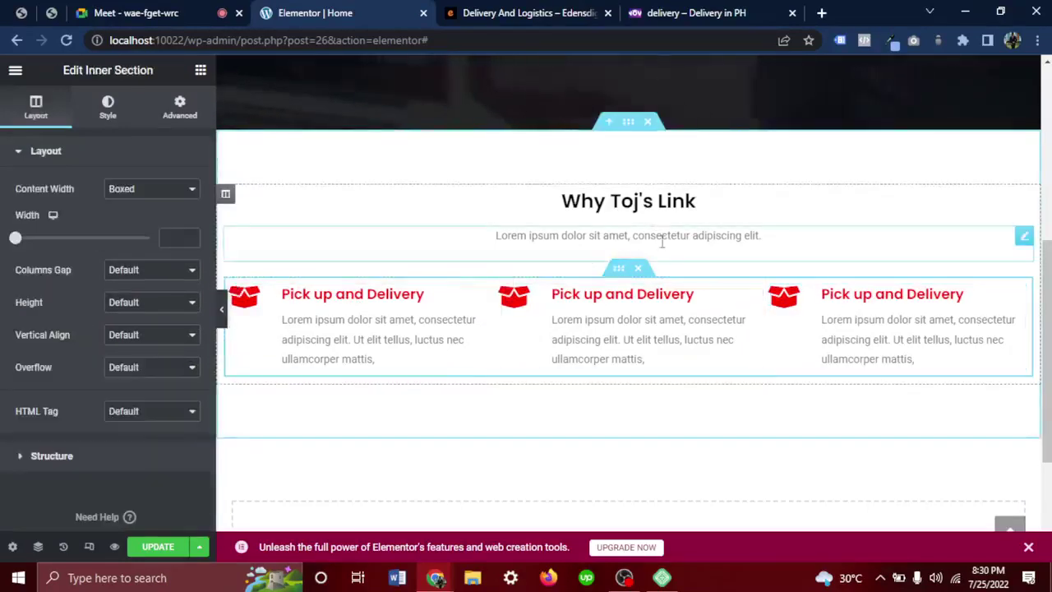
right_click(616, 271)
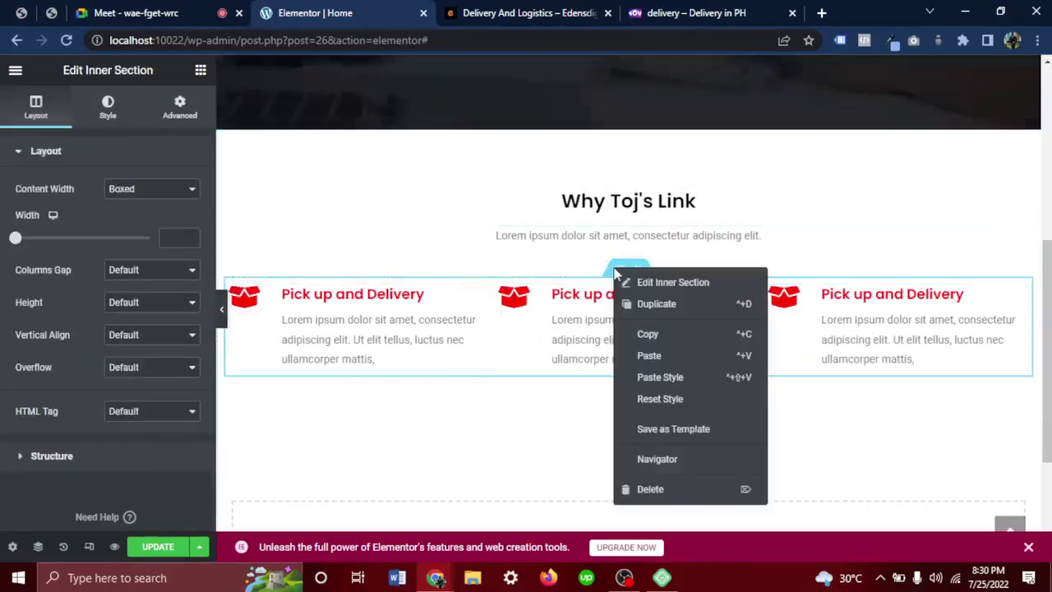
click(648, 300)
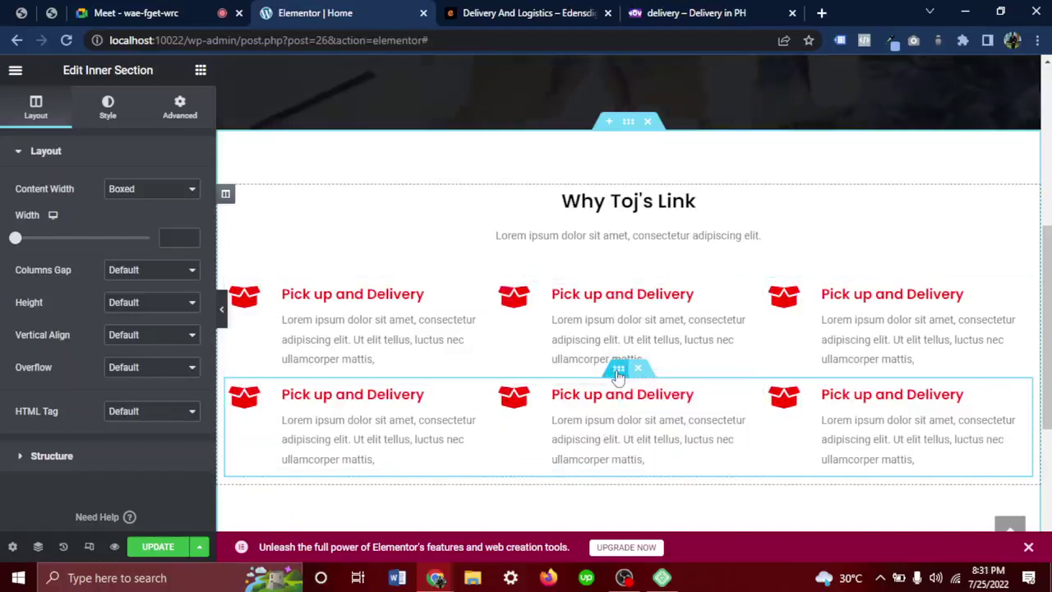
Set the second feature row's top margin to 30 px, unlinked from the other sides, and compare with the reference design.
click(177, 108)
click(182, 209)
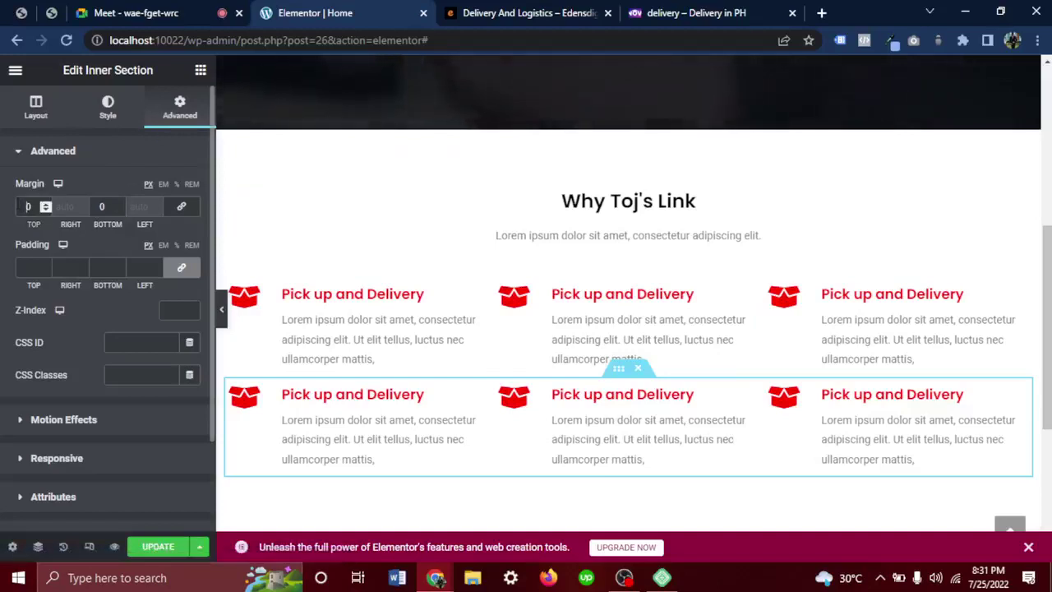
text(3)
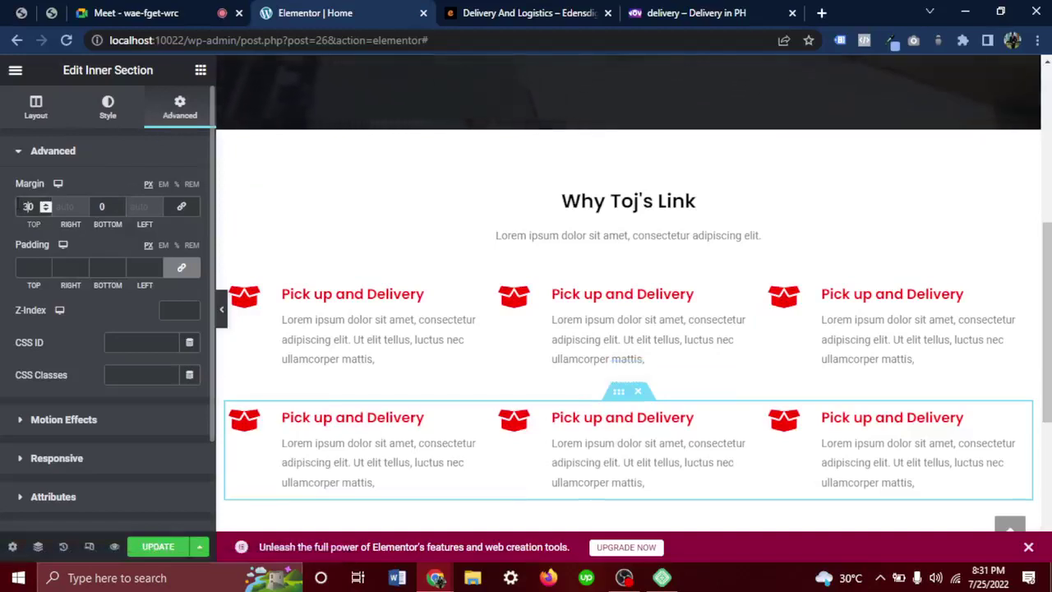
click(555, 12)
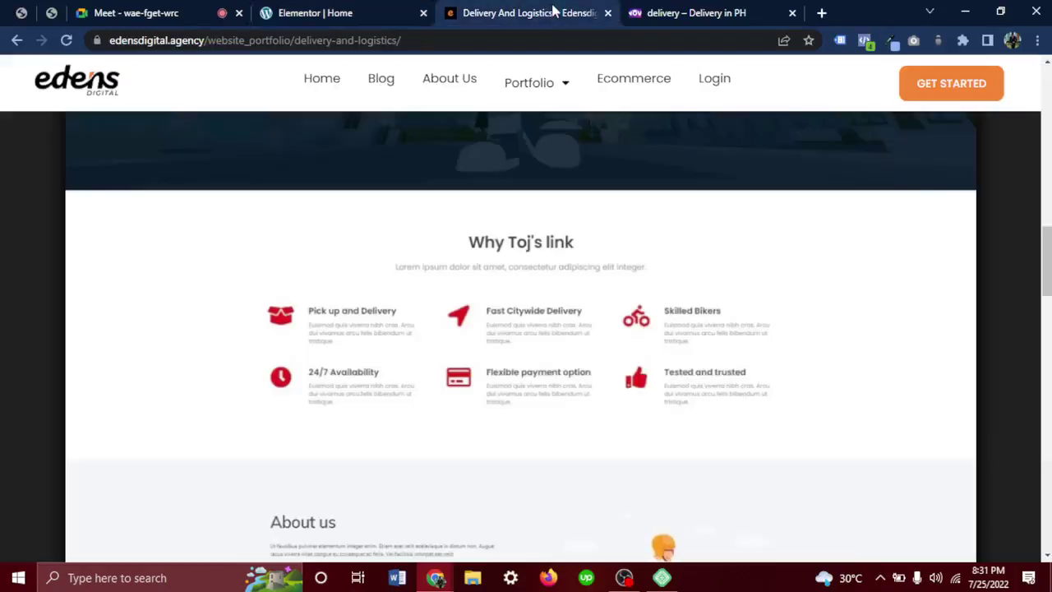
click(279, 9)
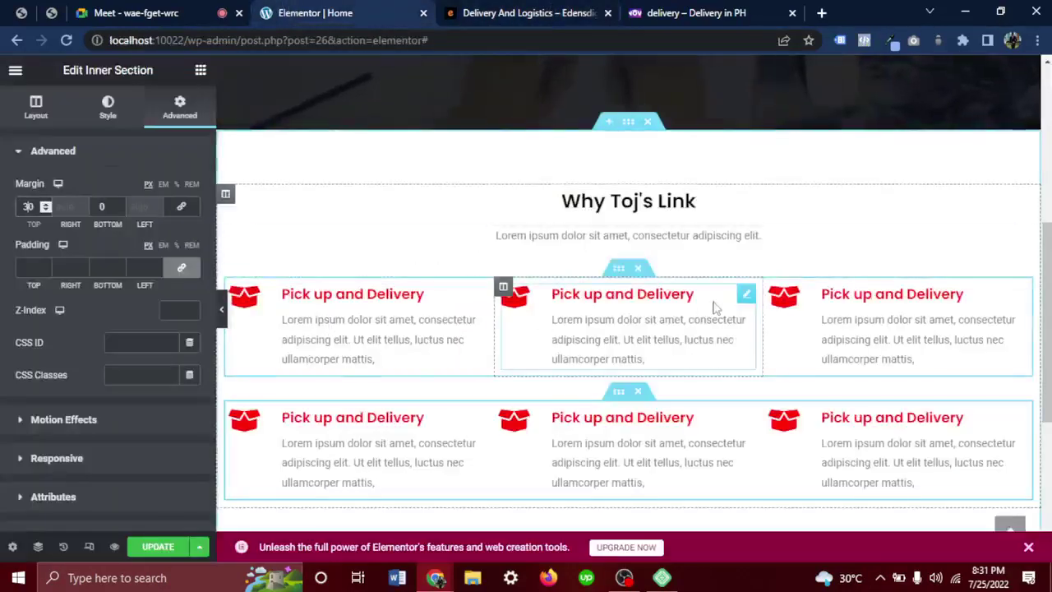
Retitle the middle icon box of the first row as "Fast Citywide Delivery", following the reference design.
click(745, 296)
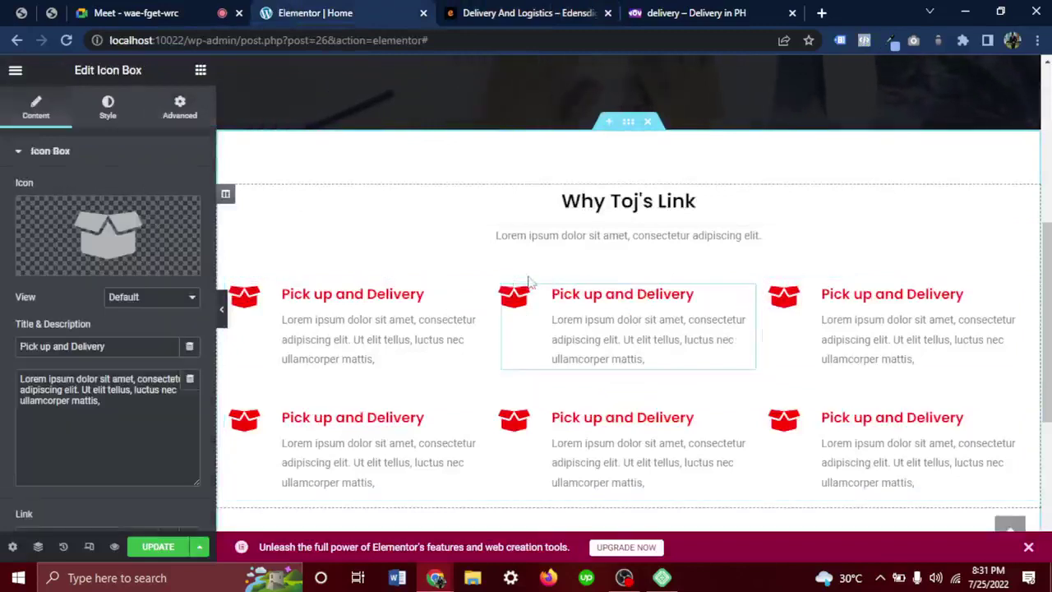
scroll(505, 288, up, 1)
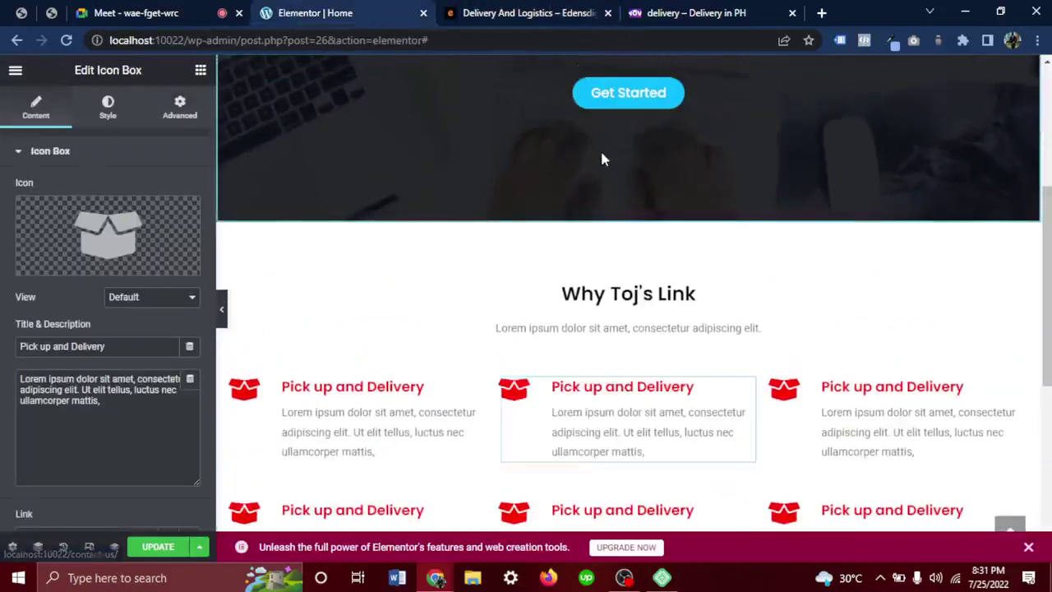
click(684, 10)
click(564, 10)
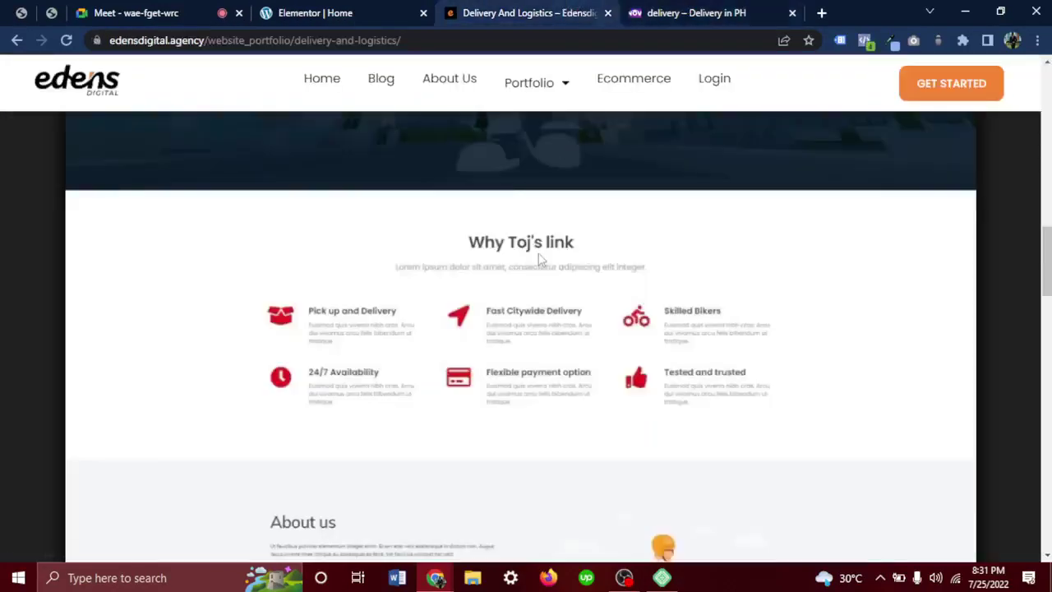
click(315, 10)
drag(105, 346, 3, 346)
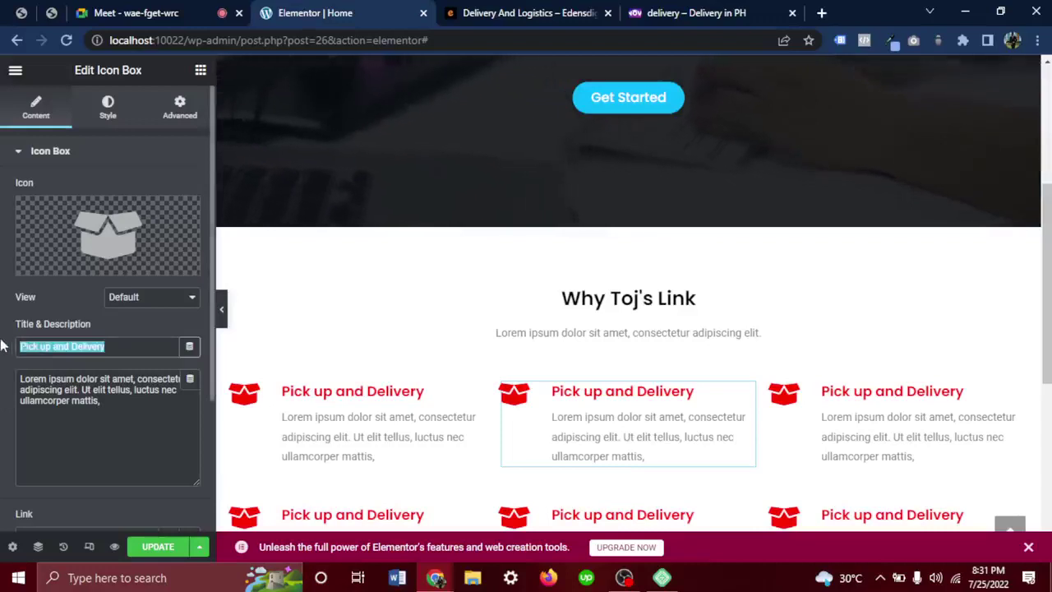
text(Fast )
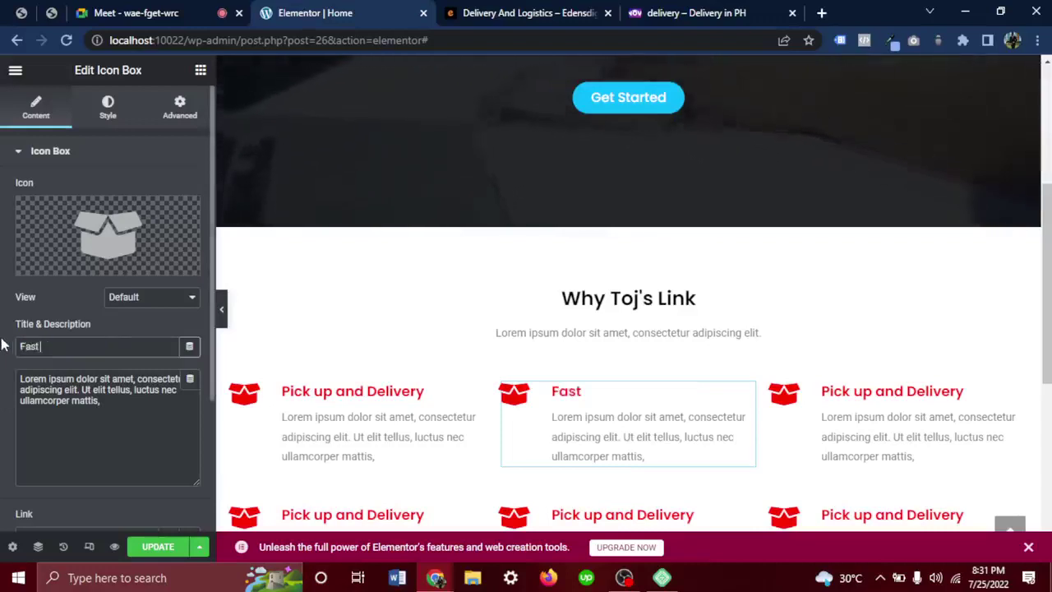
text(Citywide )
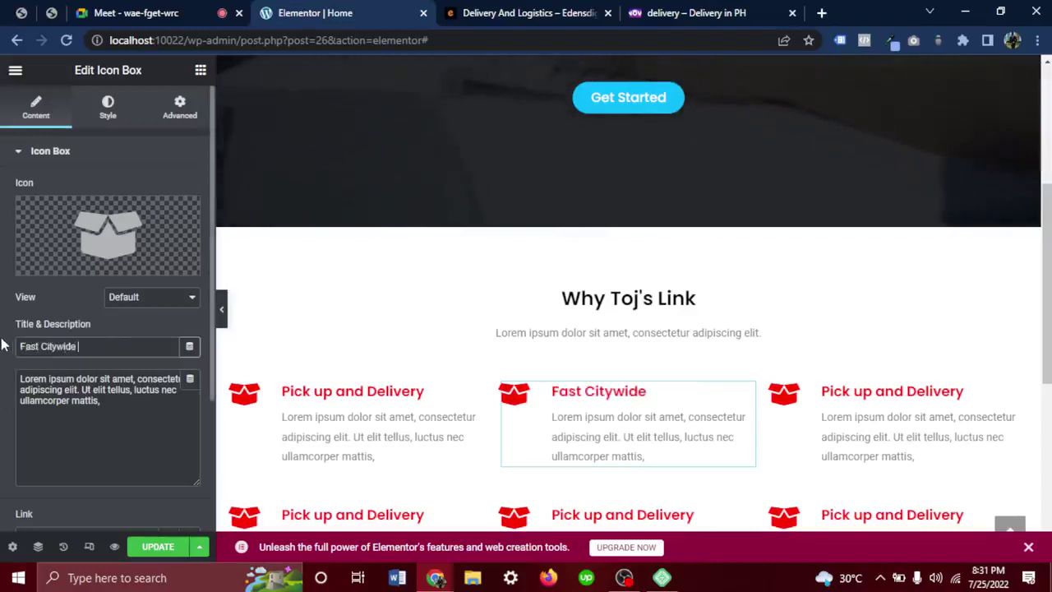
text(Delivery)
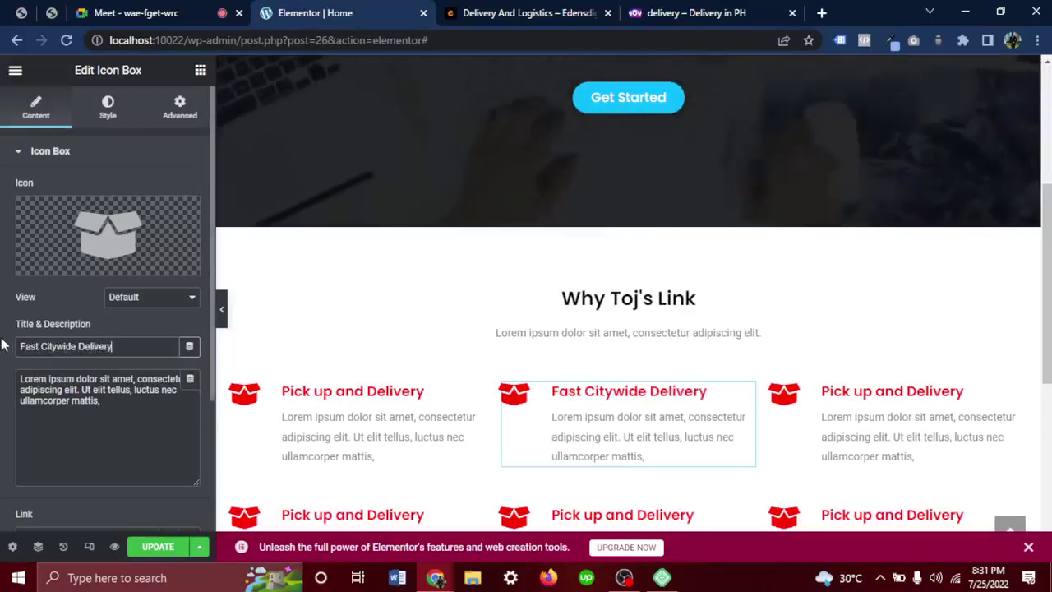
Replace the "Fast Citywide Delivery" icon with the location arrow from the icon library, matching the reference design.
click(480, 8)
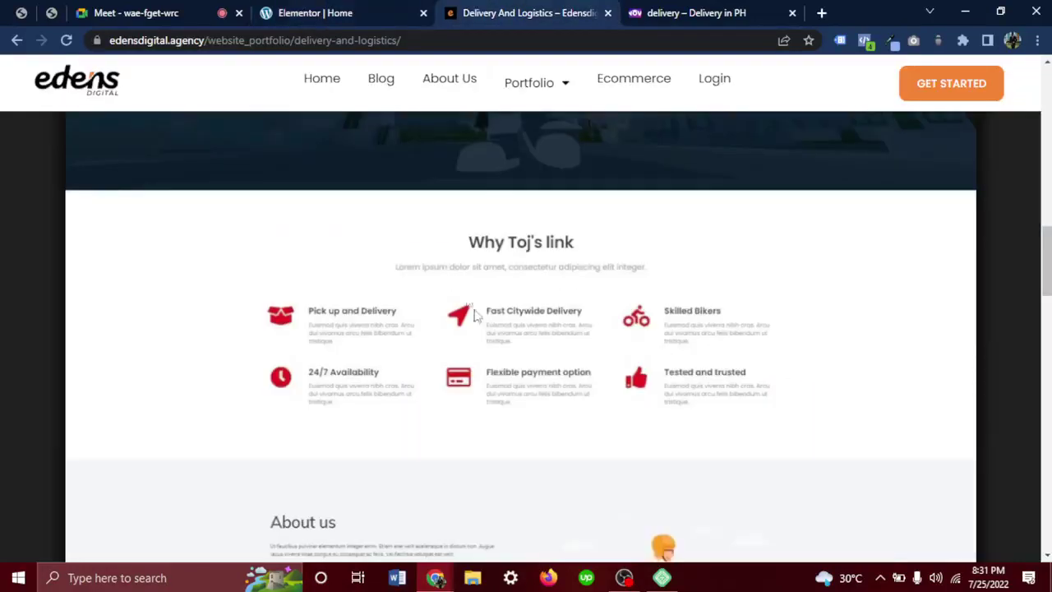
click(302, 11)
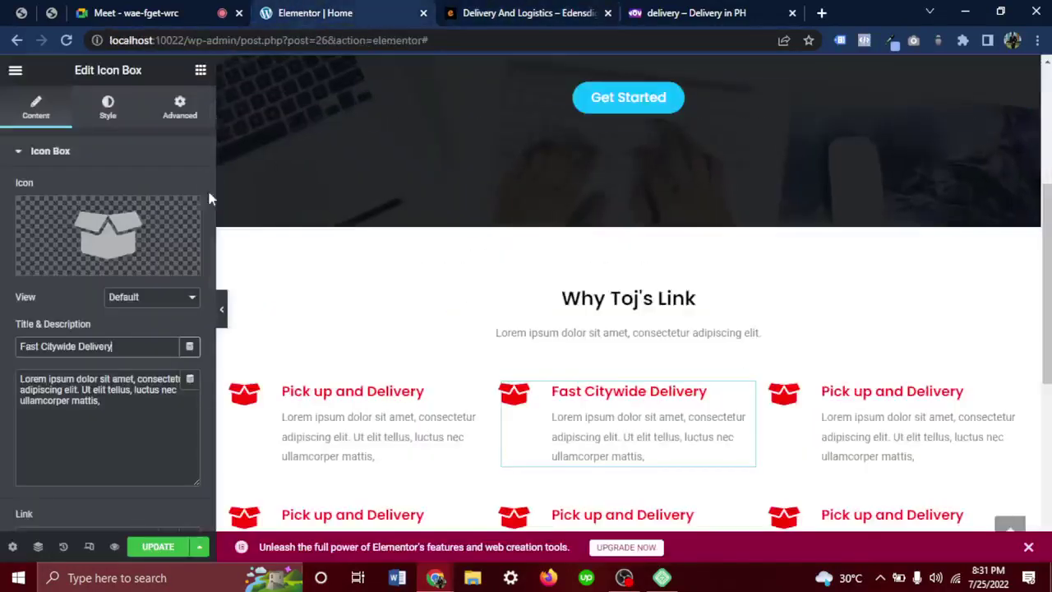
click(73, 268)
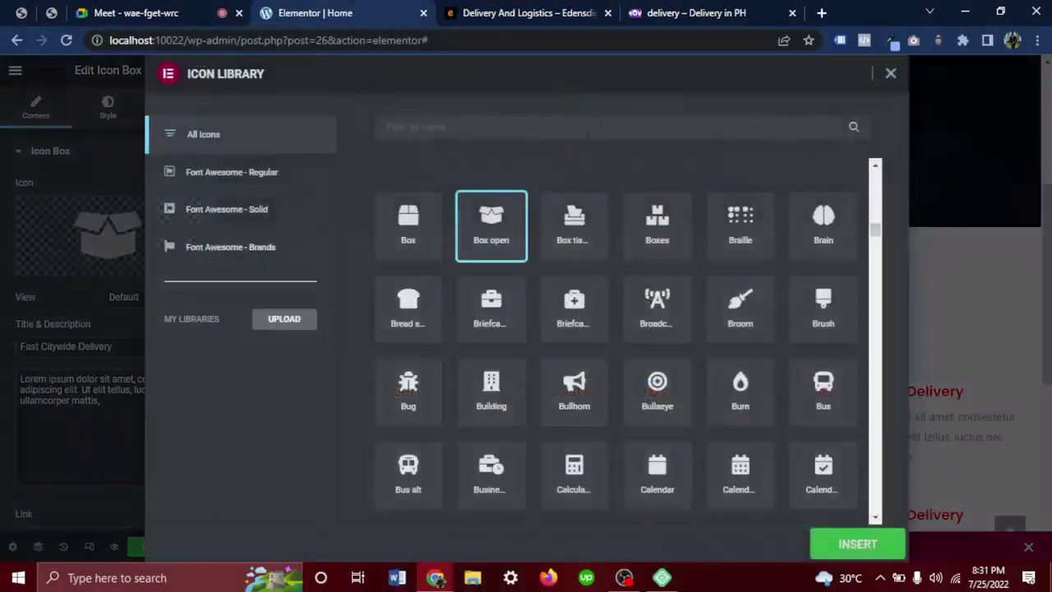
click(603, 121)
text(loca)
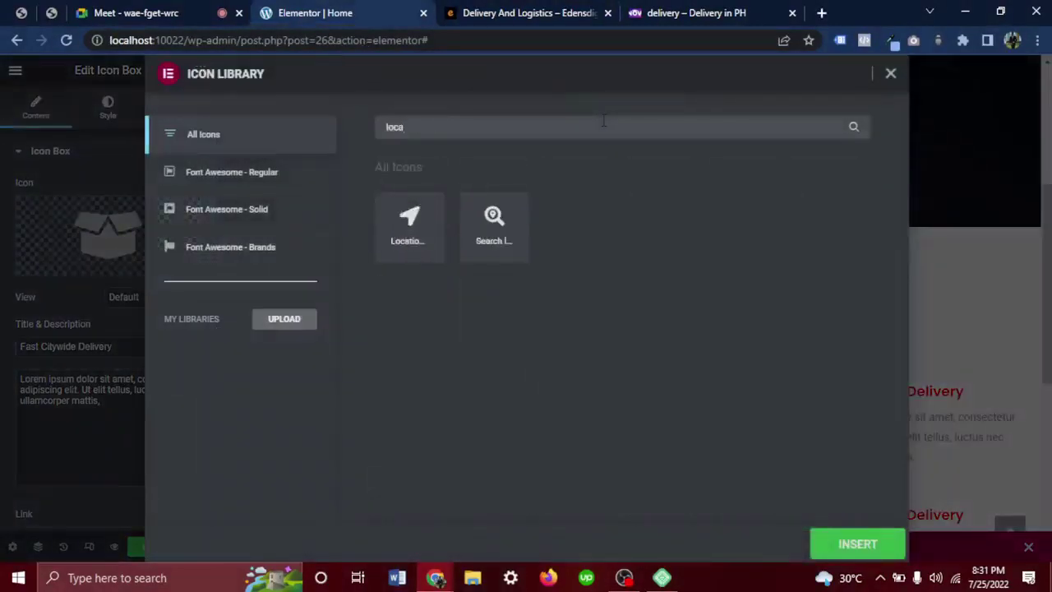
click(440, 227)
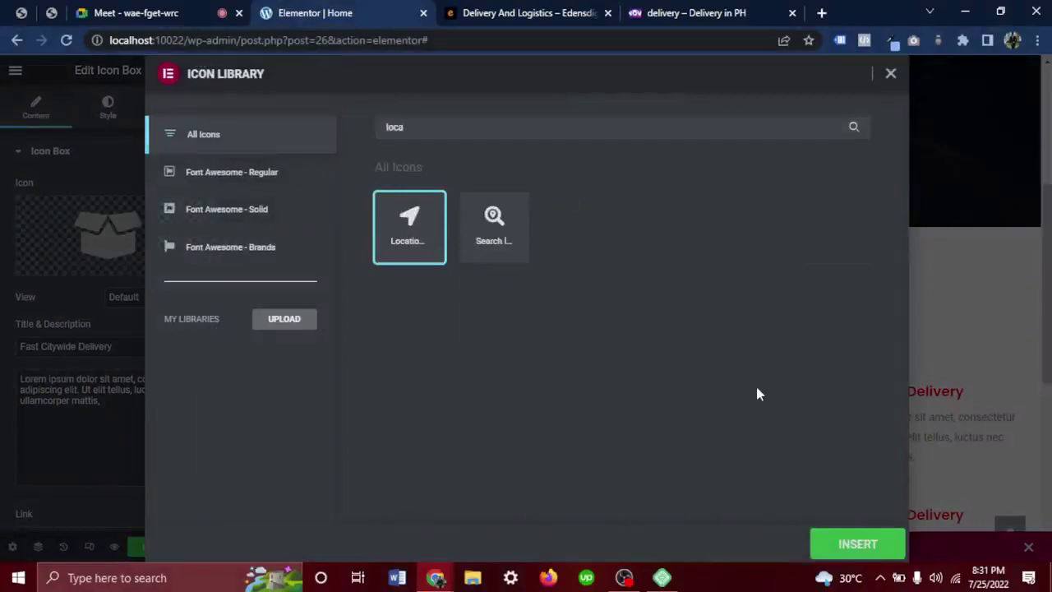
click(836, 543)
Retitle the third icon box of the first row as "Skilled Bikers", following the reference design.
scroll(875, 279, down, 2)
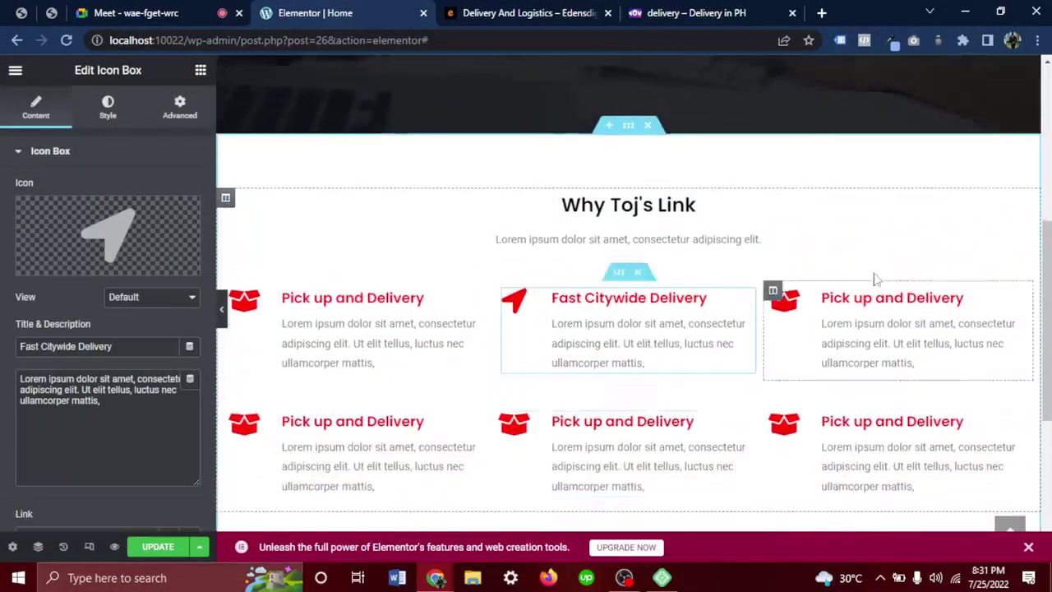
click(1013, 297)
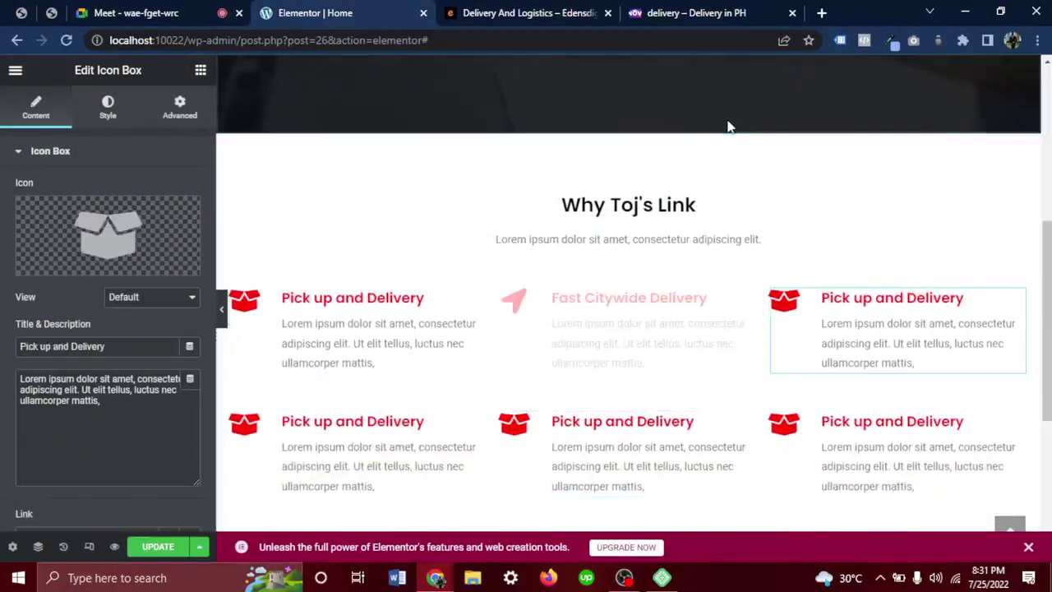
click(565, 13)
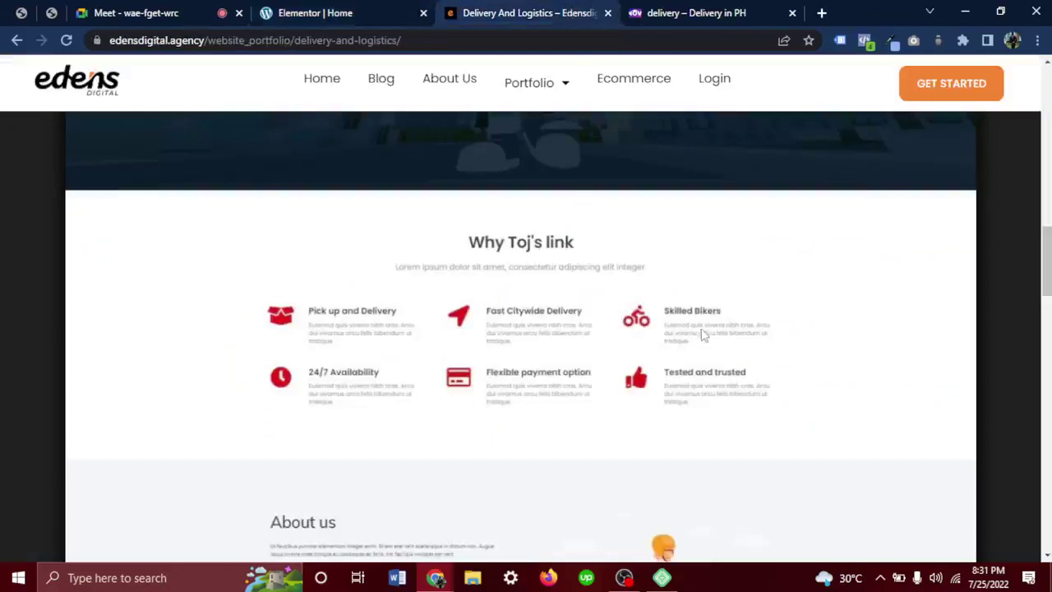
click(309, 10)
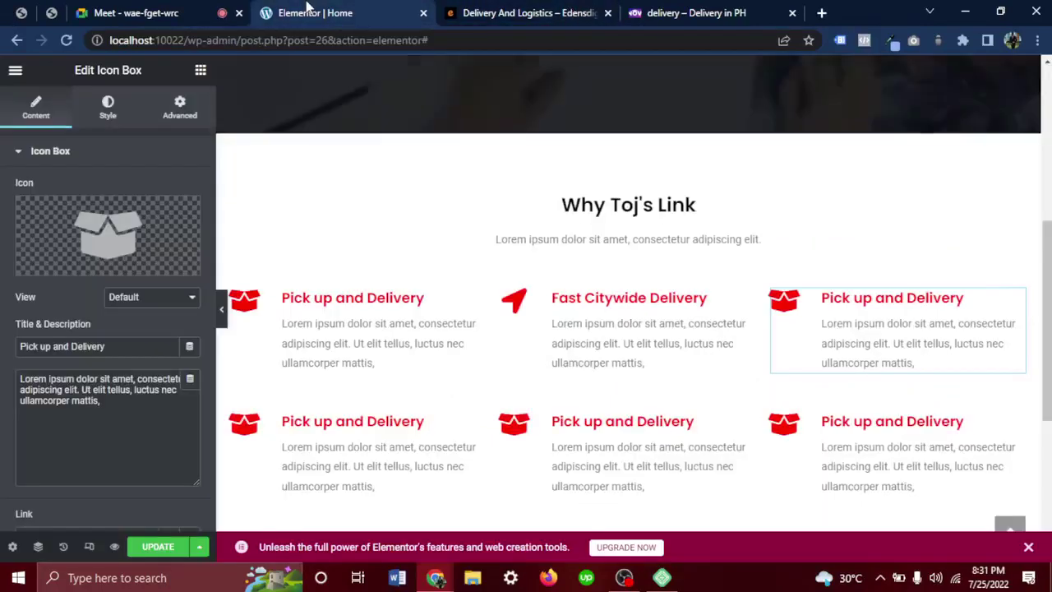
drag(105, 346, 53, 346)
text(S)
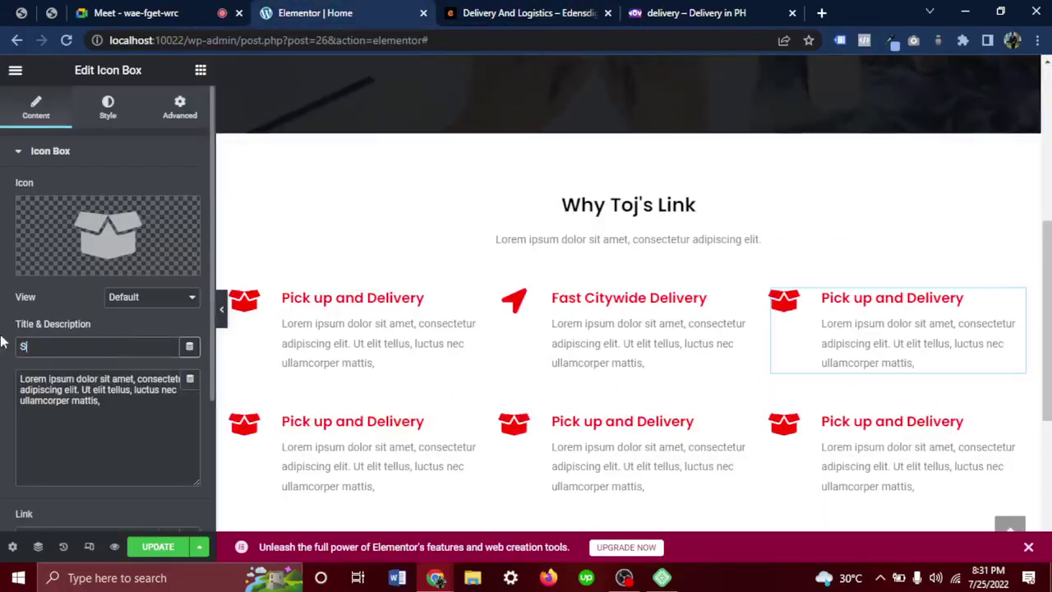
text(killed Bikers)
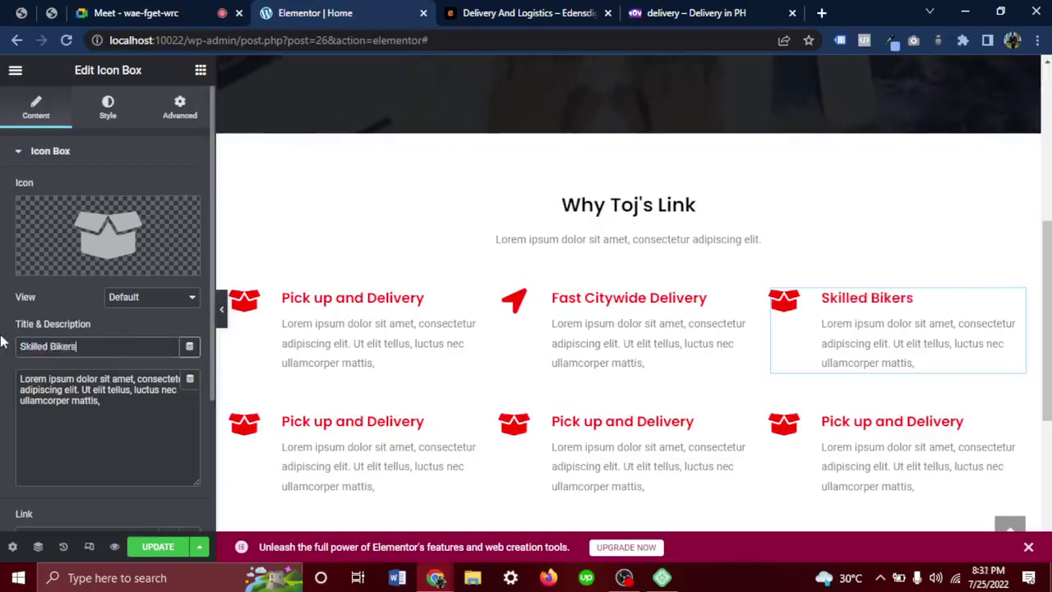
Replace the "Skilled Bikers" icon with the Biking icon from the icon library.
click(60, 263)
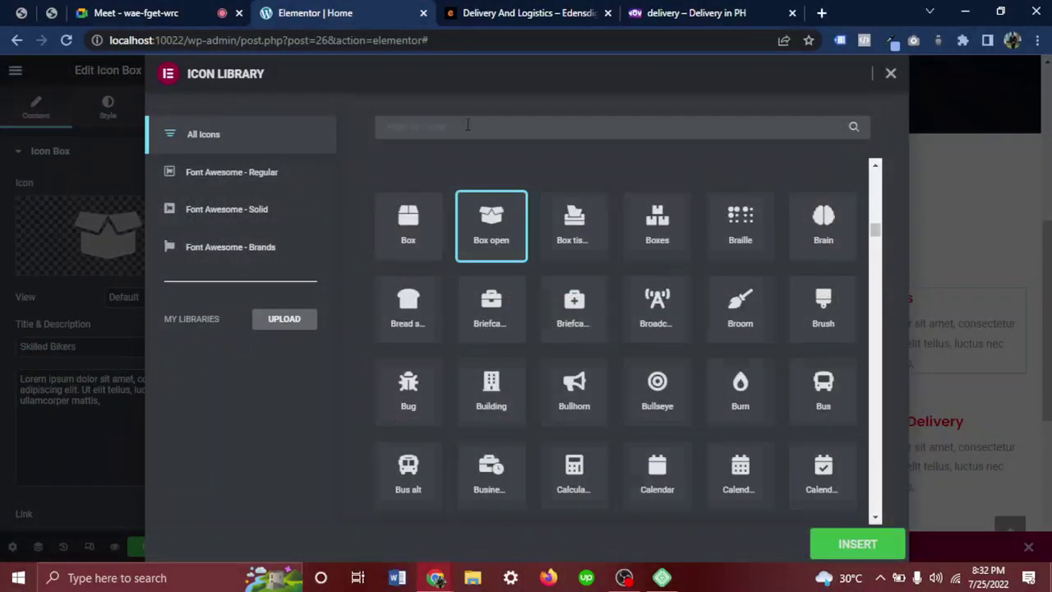
click(466, 125)
text(bikr)
key(BackSpace)
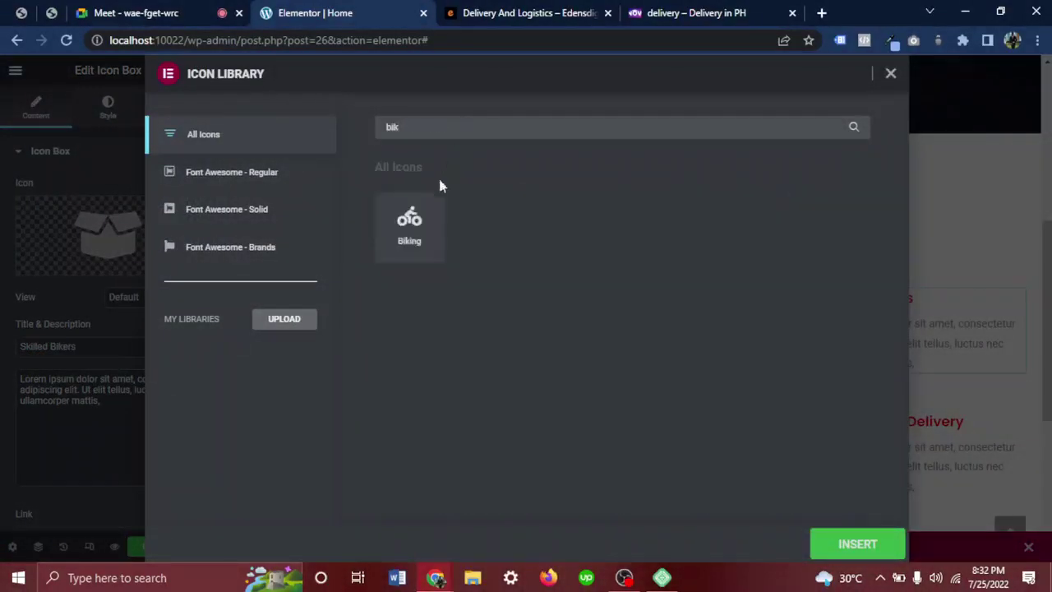
click(419, 220)
click(874, 542)
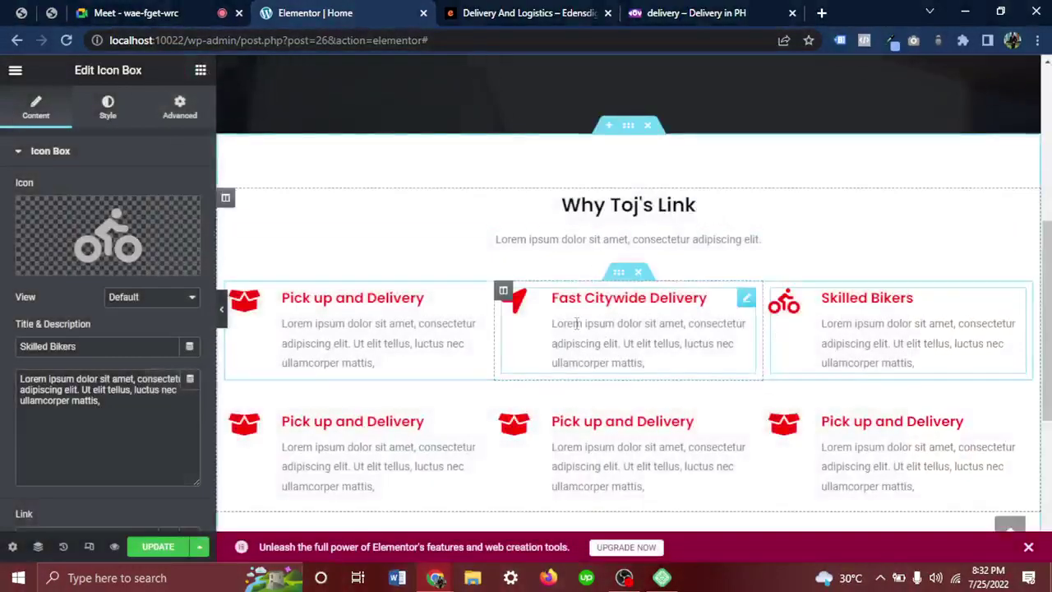
Save the Home page with its updated icon boxes.
click(156, 551)
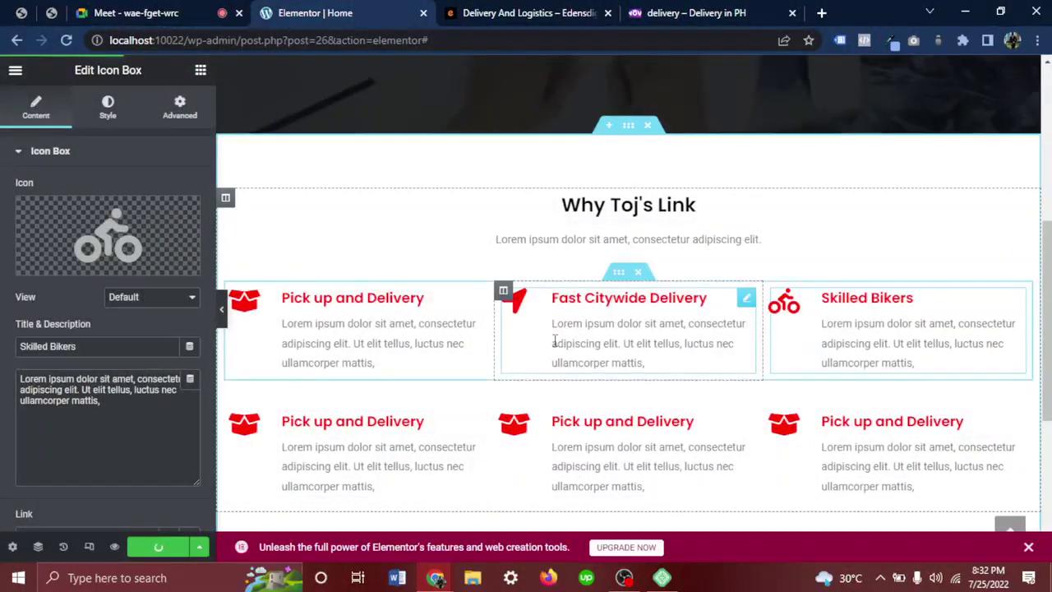
scroll(554, 345, down, 2)
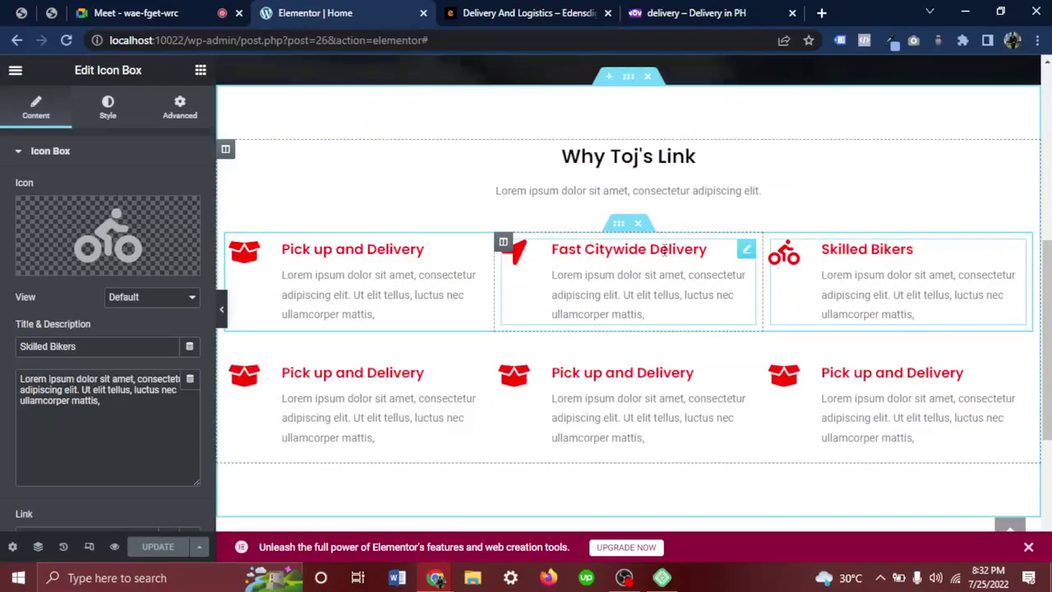
scroll(664, 251, down, 3)
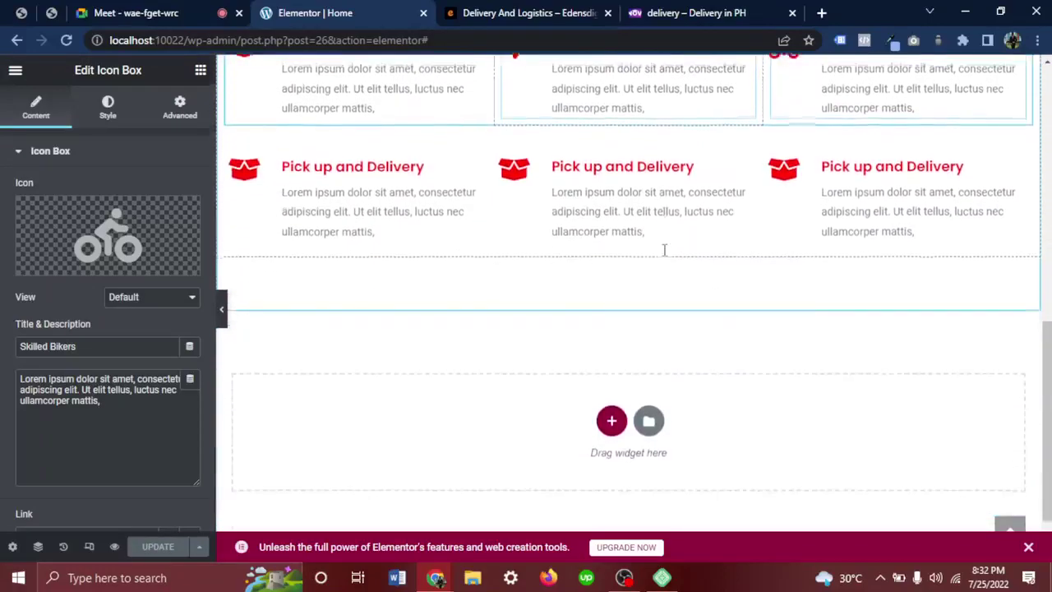
click(612, 418)
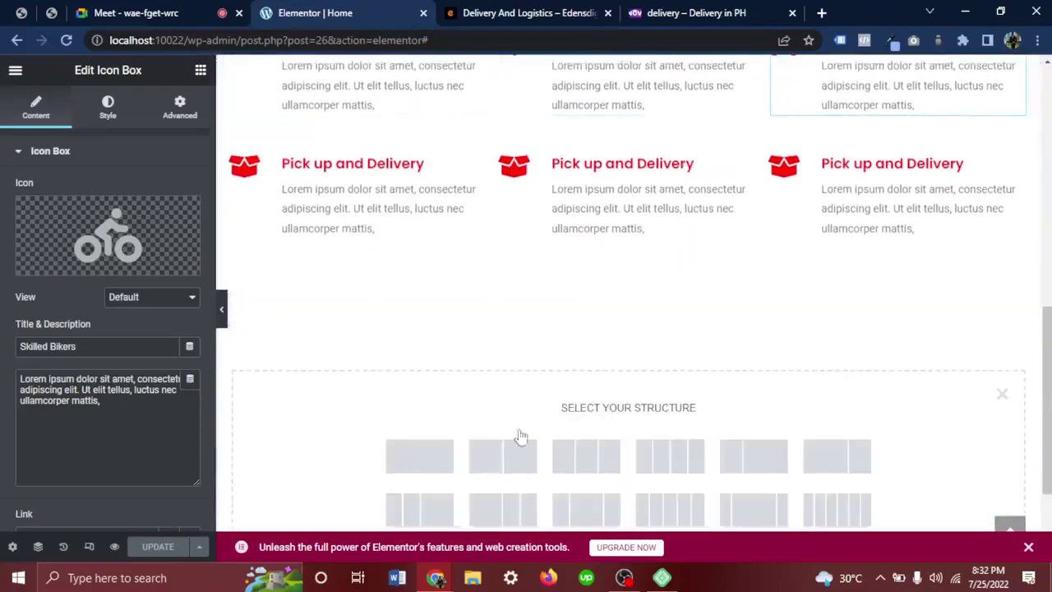
click(437, 469)
click(610, 10)
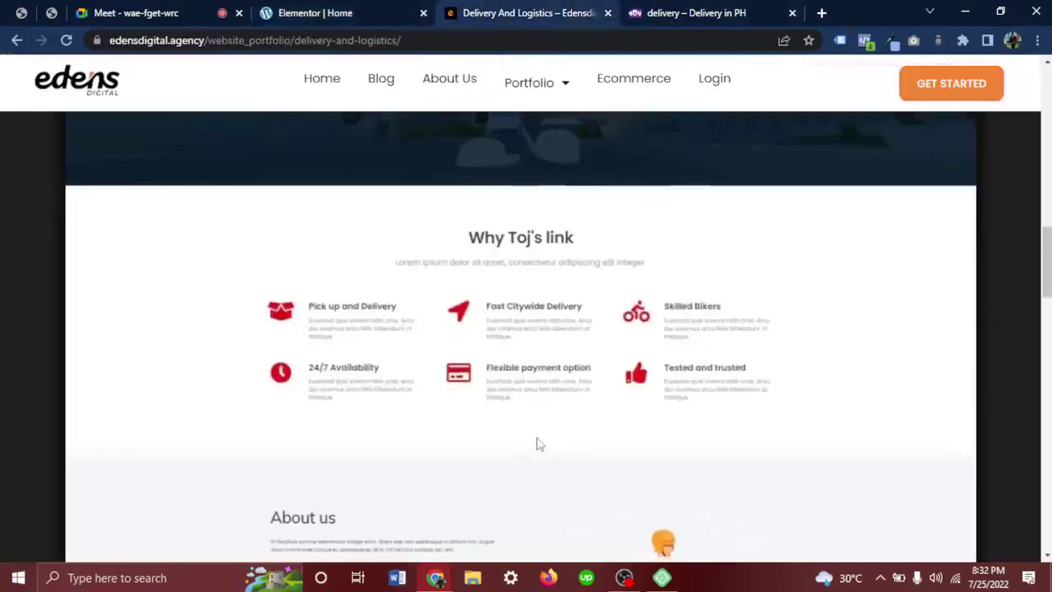
scroll(575, 419, down, 2)
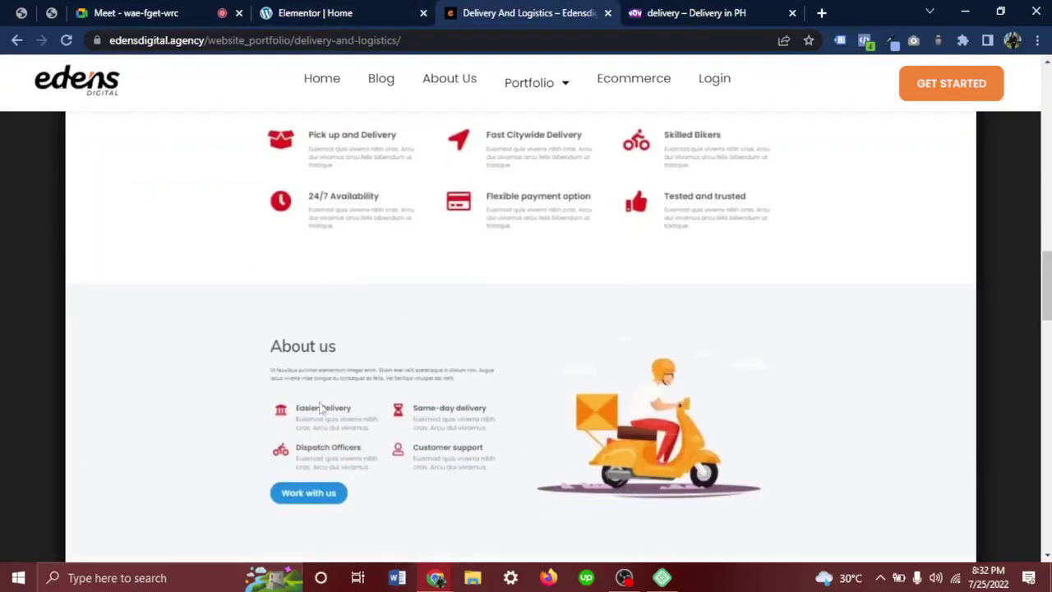
click(349, 12)
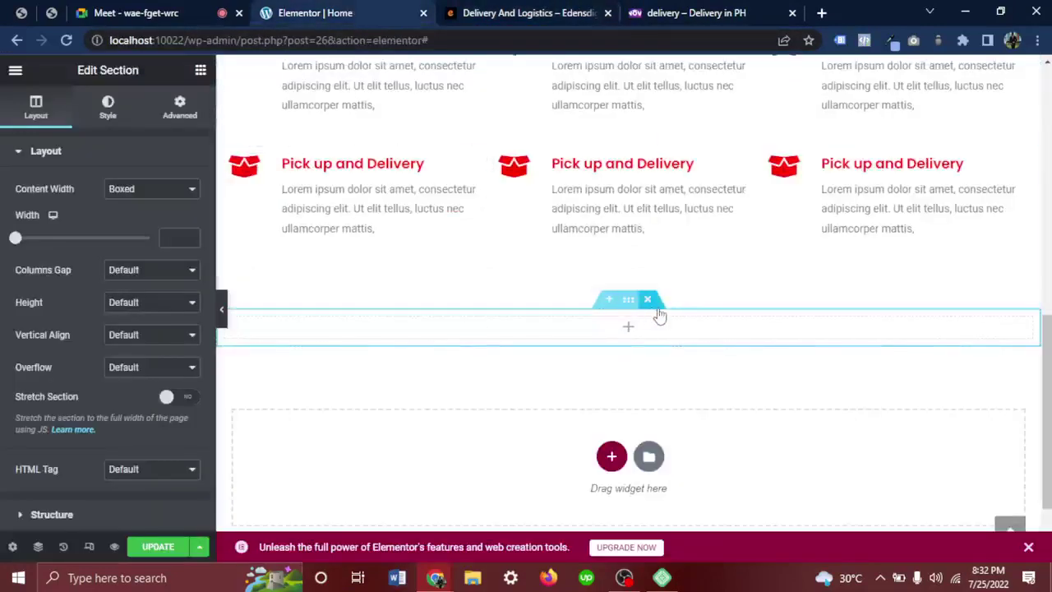
click(648, 300)
Add a two-column section below "Why Toj's Link" and set its top and bottom padding to 70 px.
click(611, 417)
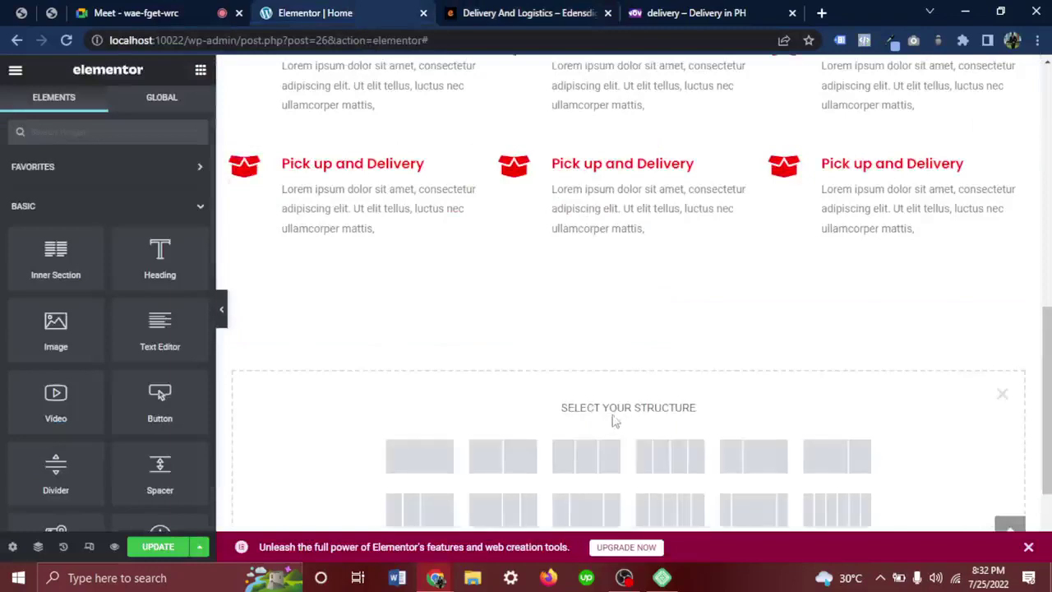
click(502, 457)
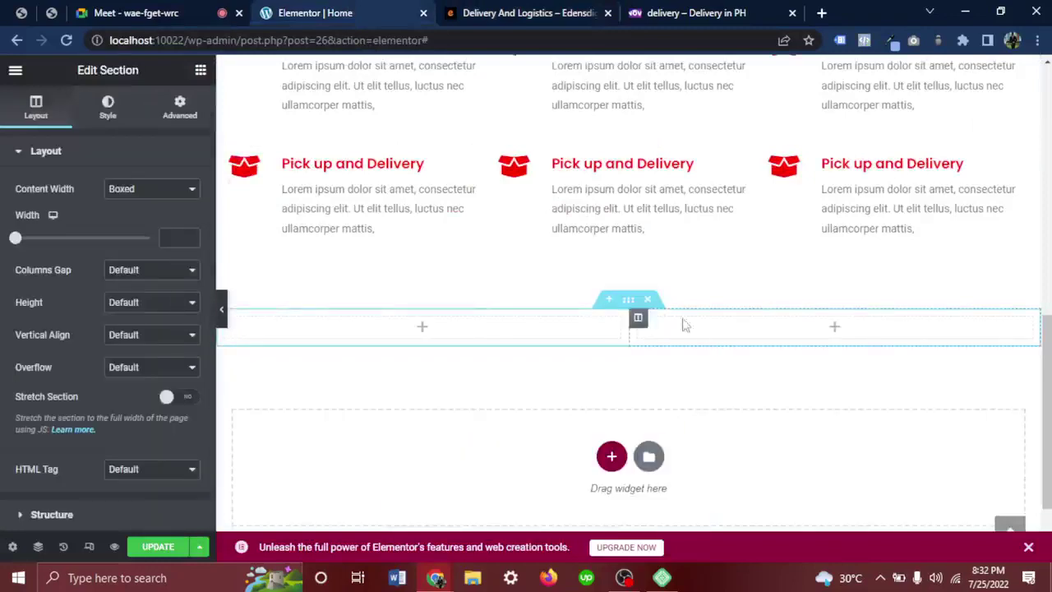
click(179, 106)
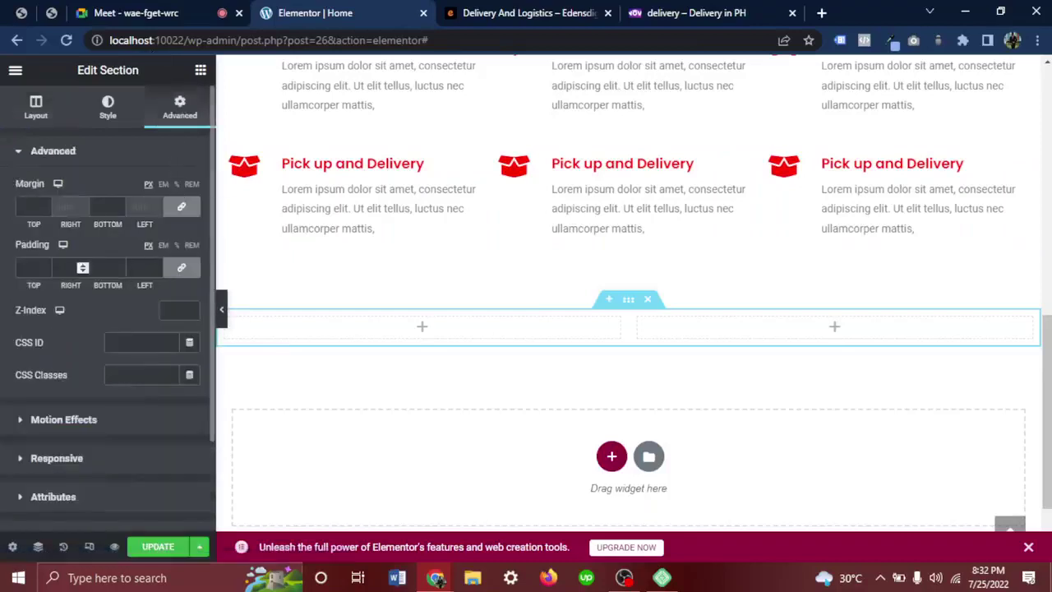
click(182, 269)
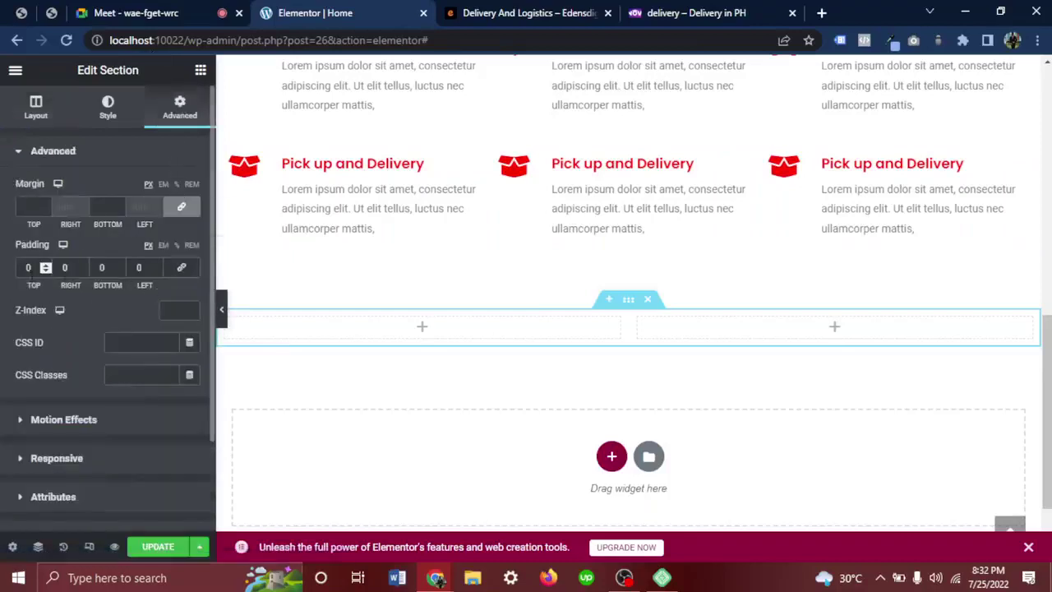
double_click(28, 267)
text(70)
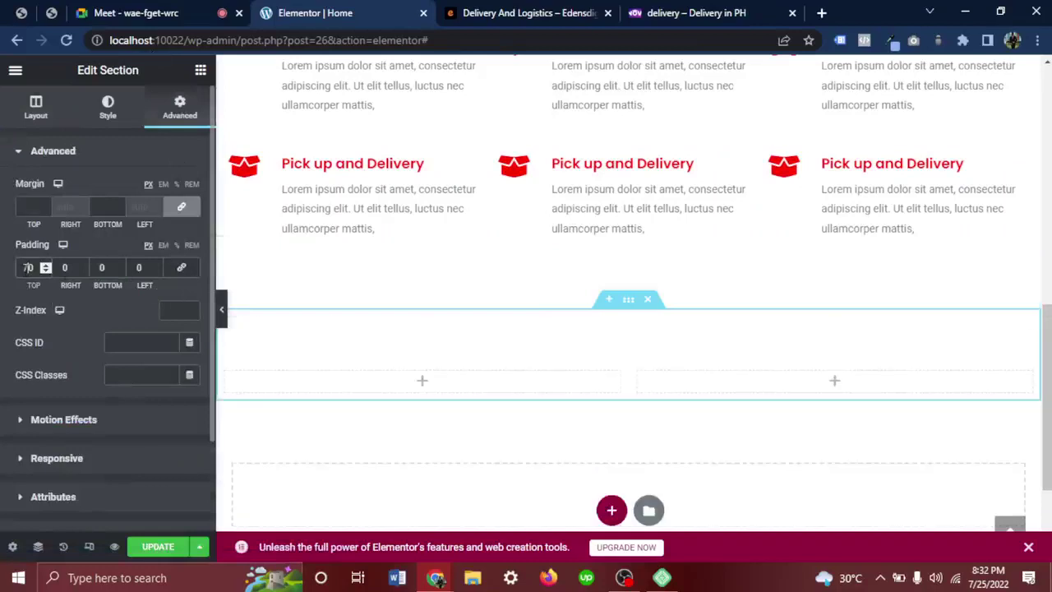
click(101, 268)
text(7)
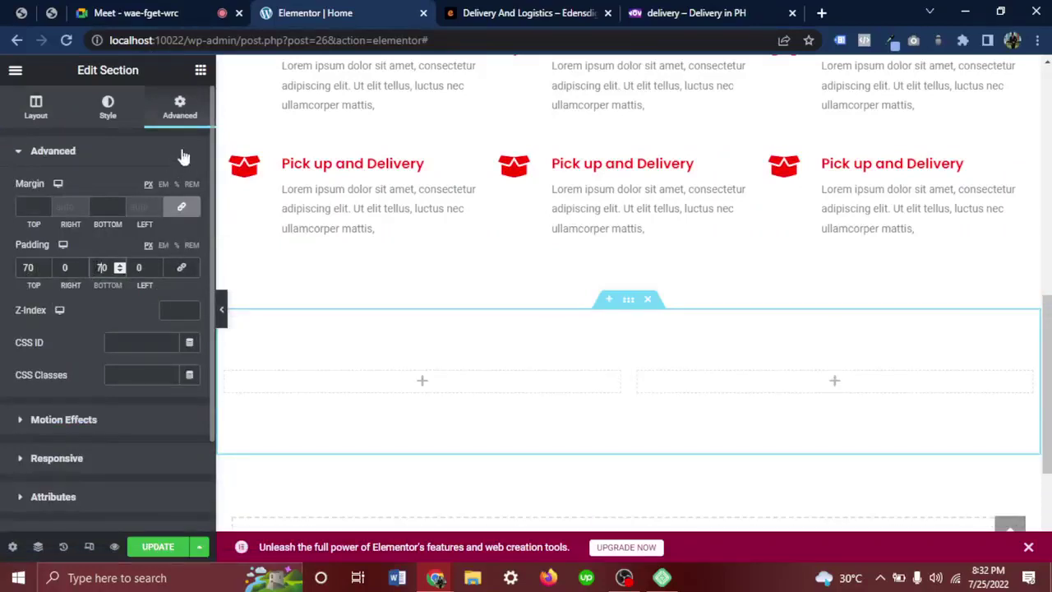
Copy the "Why Toj's Link" heading into the first column of the new two-column section.
click(200, 70)
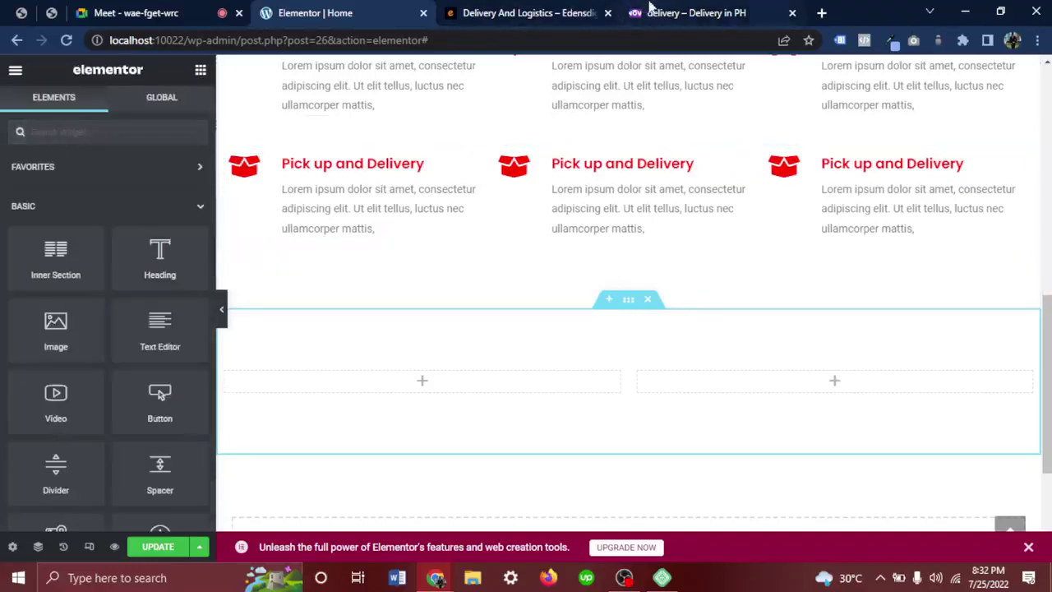
click(553, 12)
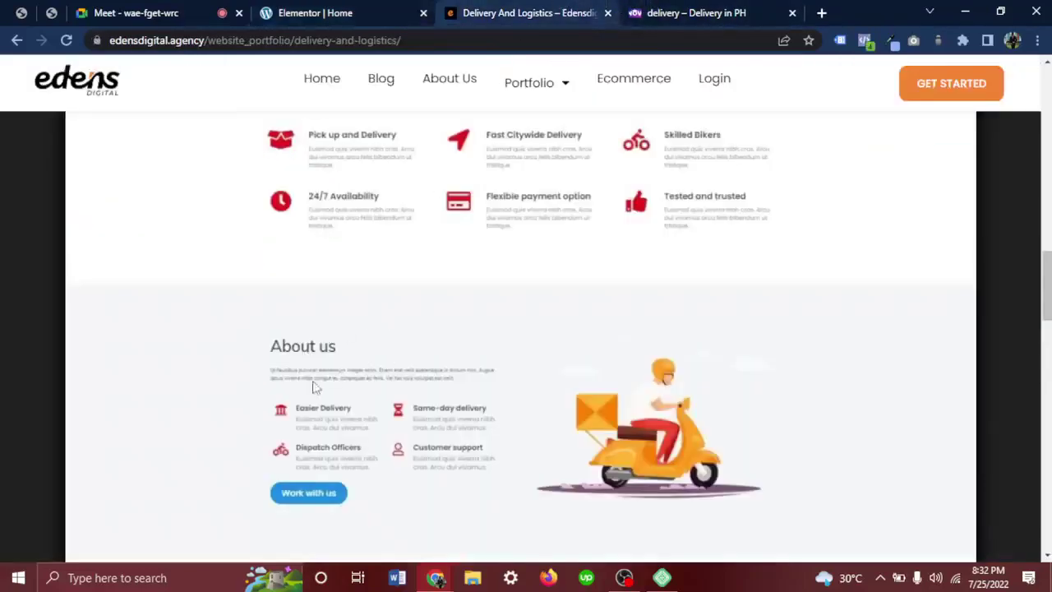
click(374, 13)
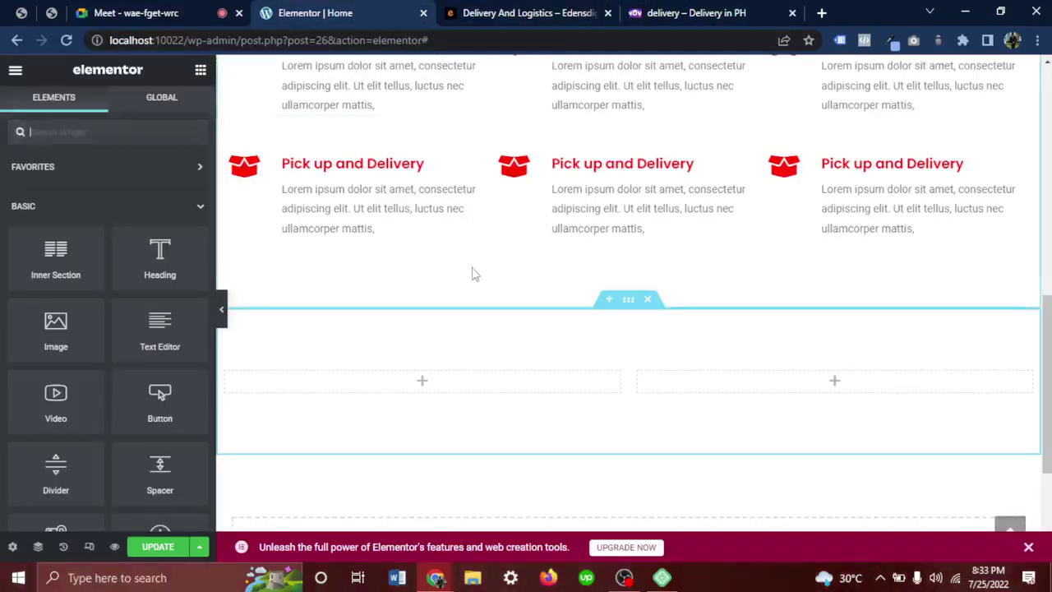
scroll(473, 274, up, 3)
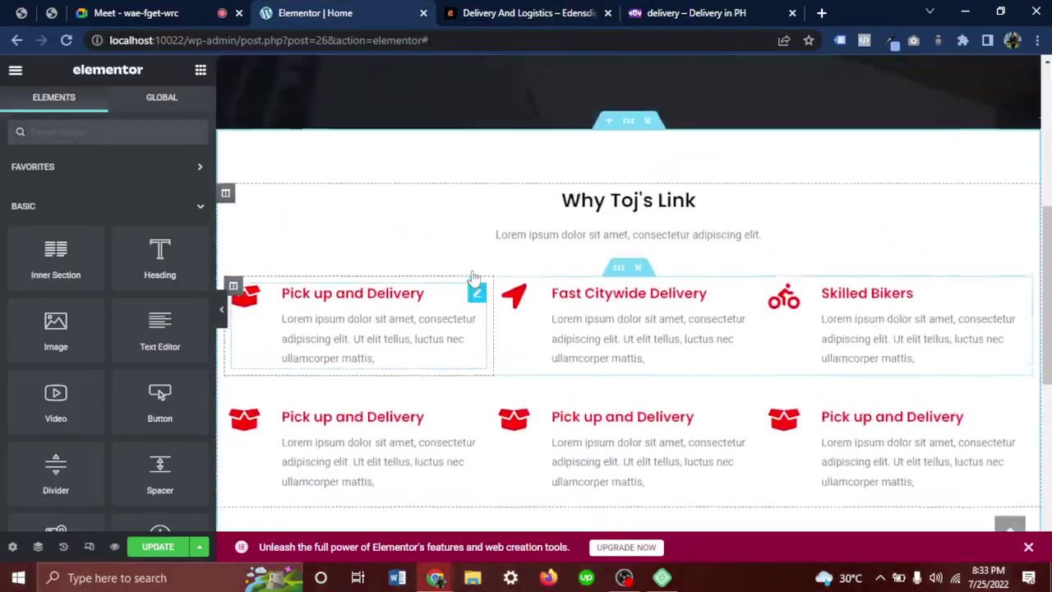
click(667, 217)
right_click(667, 217)
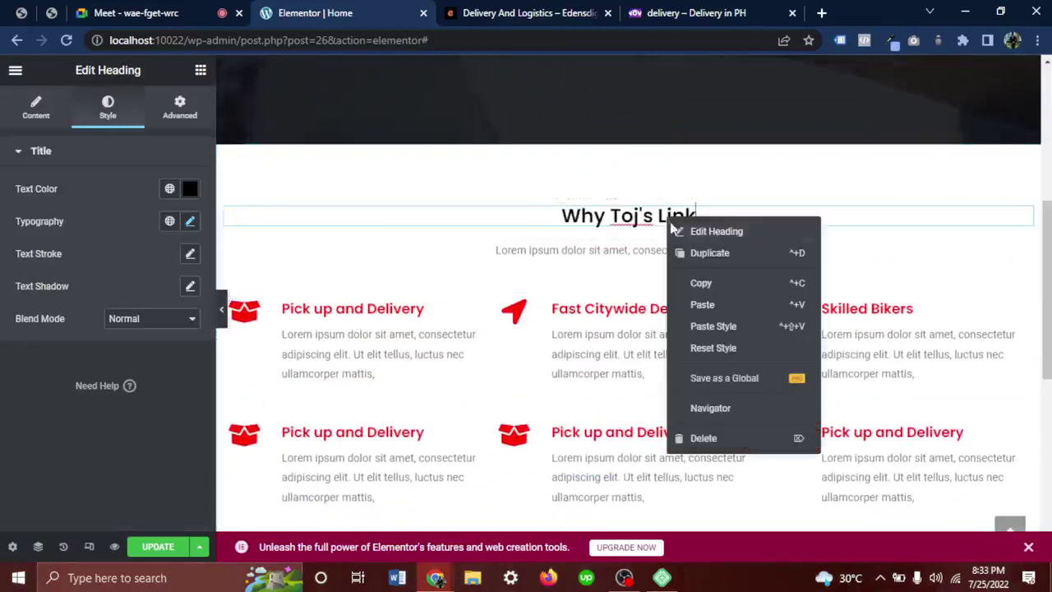
click(707, 284)
scroll(711, 279, down, 5)
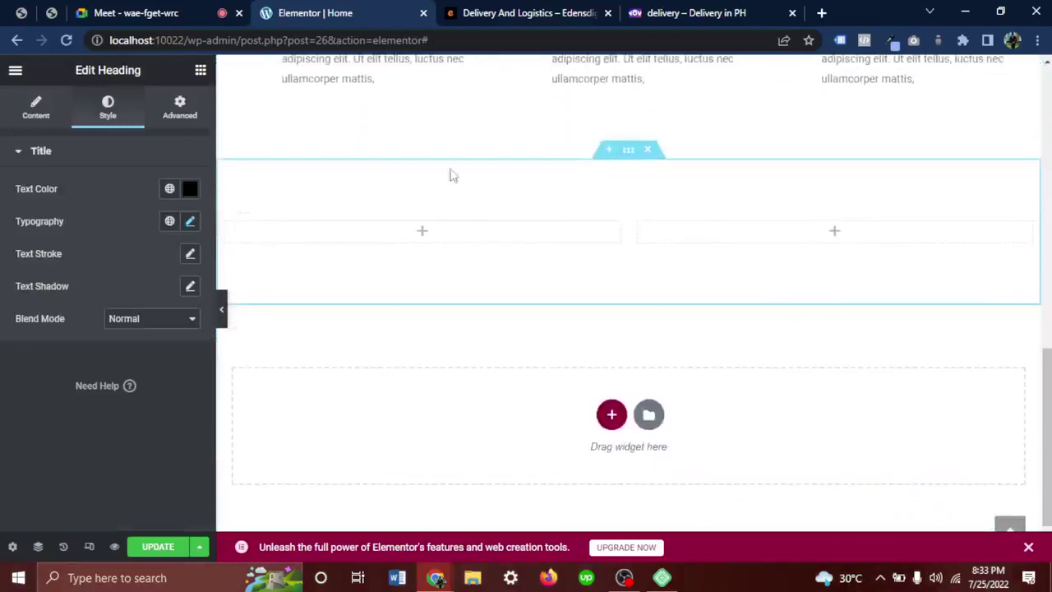
right_click(427, 243)
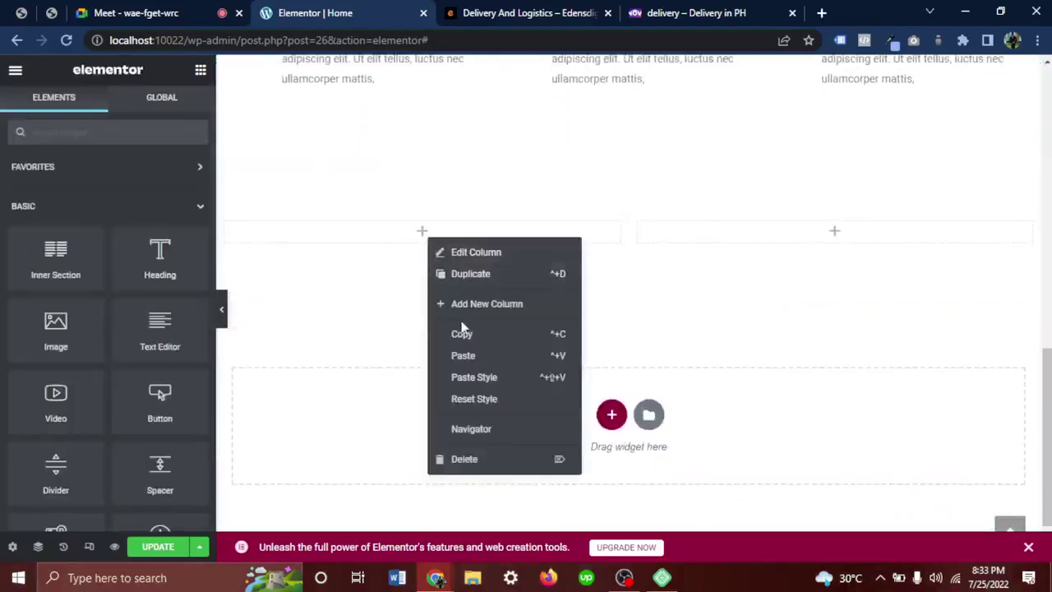
click(465, 364)
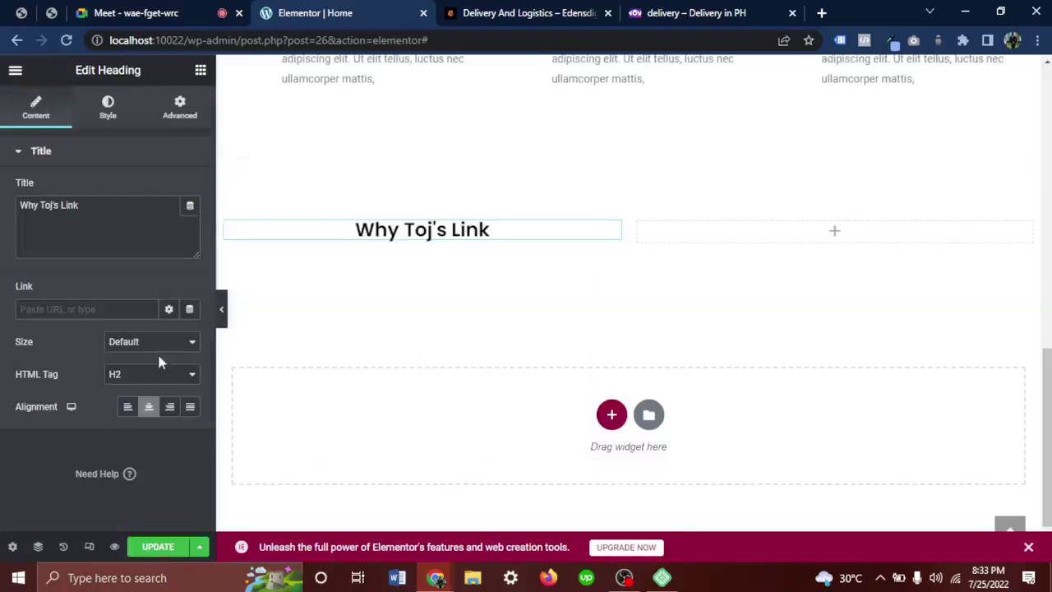
Left-align the pasted heading and change its title to "About Us".
click(127, 409)
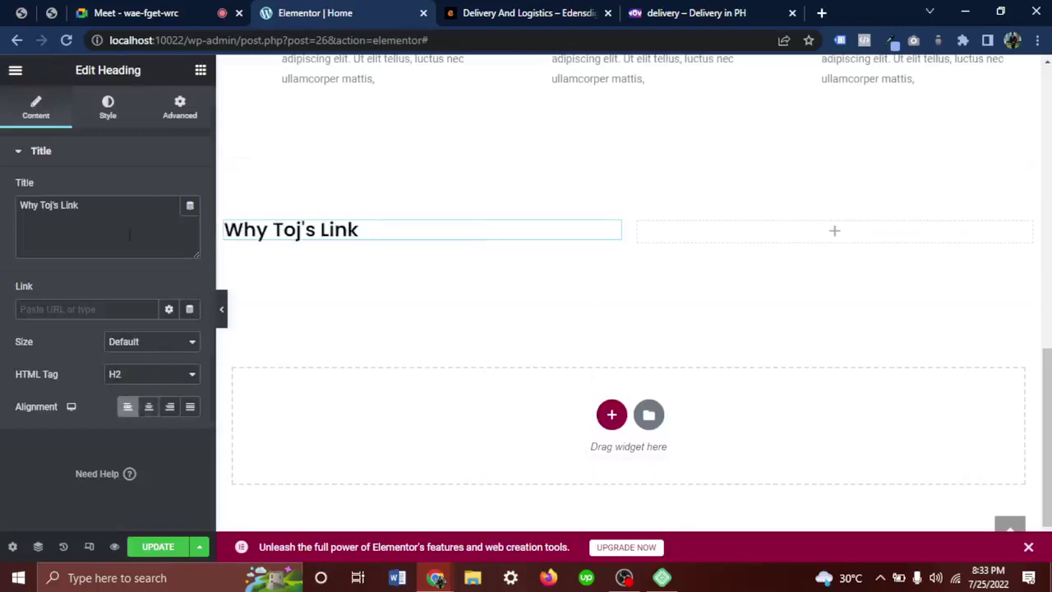
click(110, 216)
key(ctrl+a)
text(Ab)
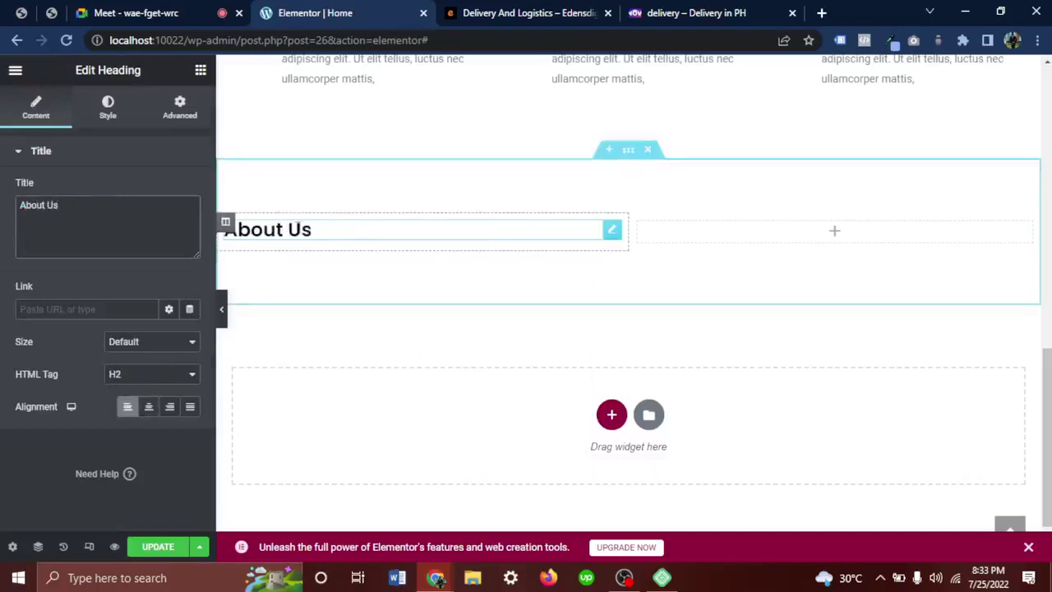
Add a Text Editor widget with the placeholder paragraph directly below the "About Us" heading.
scroll(343, 235, up, 4)
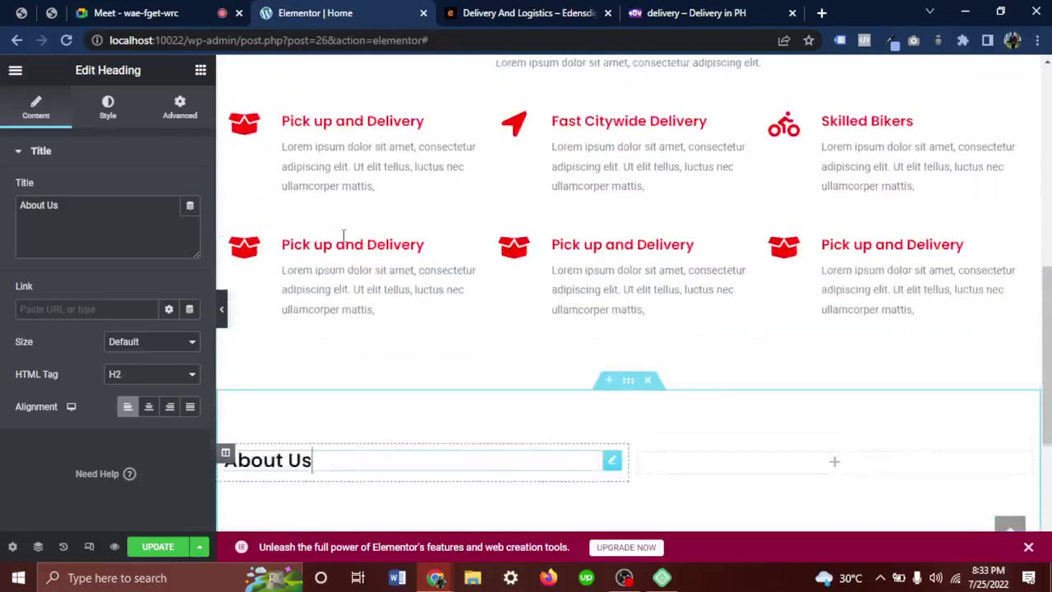
scroll(343, 235, up, 1)
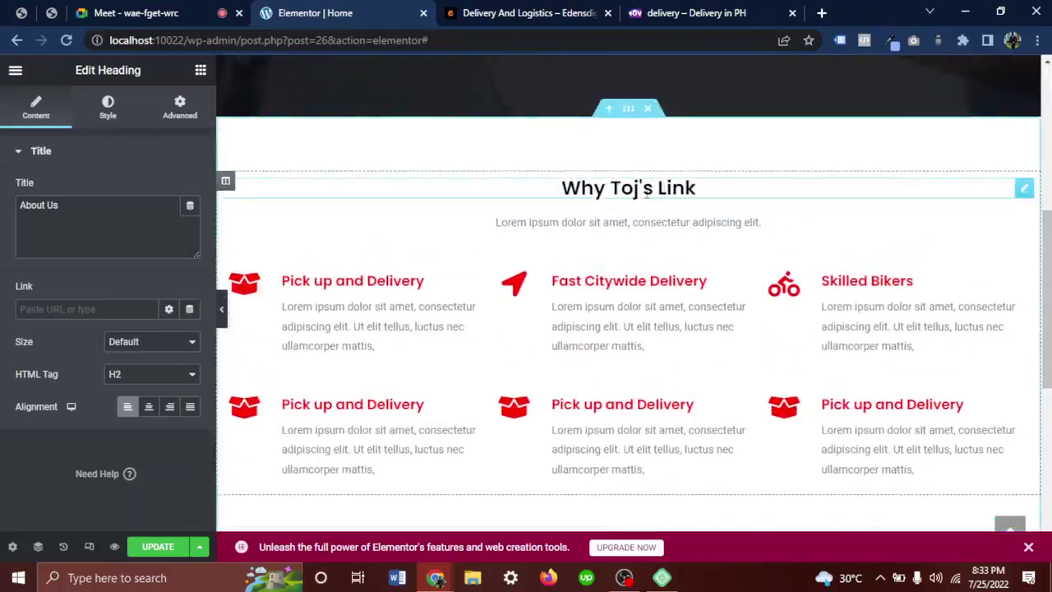
scroll(645, 205, down, 3)
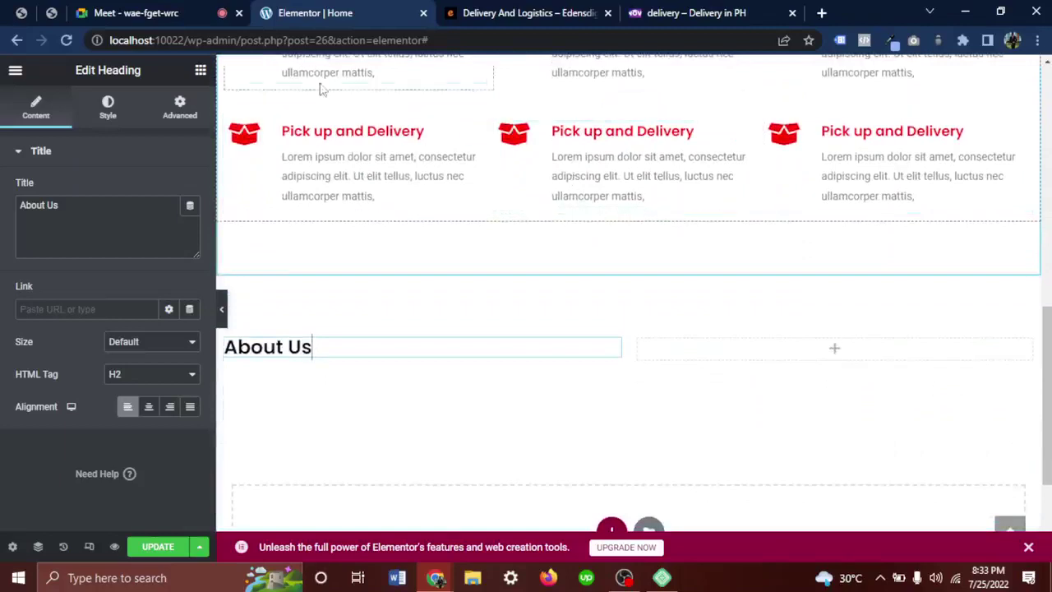
click(204, 72)
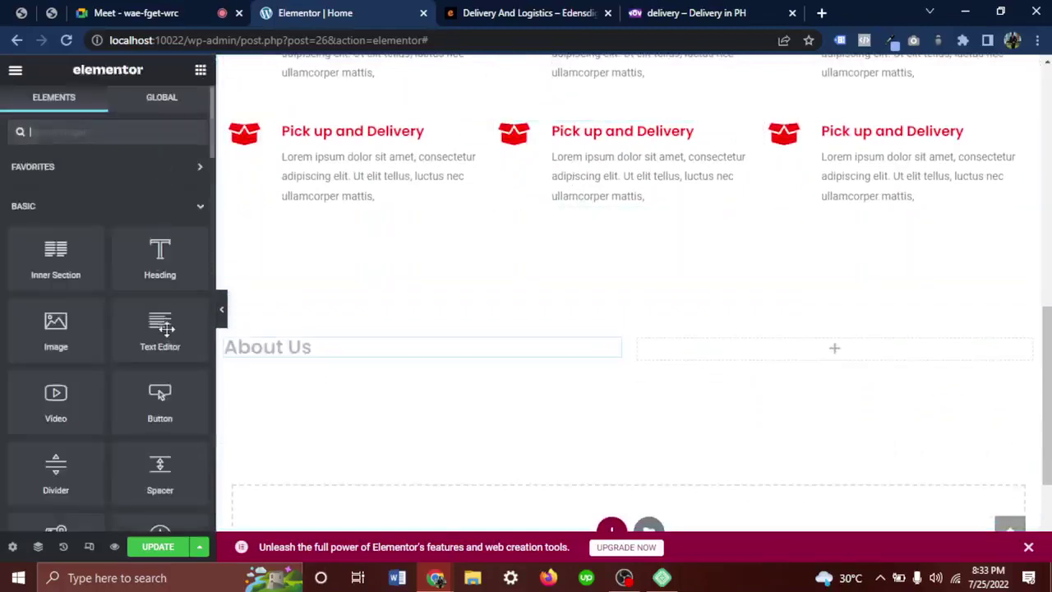
drag(161, 328, 262, 358)
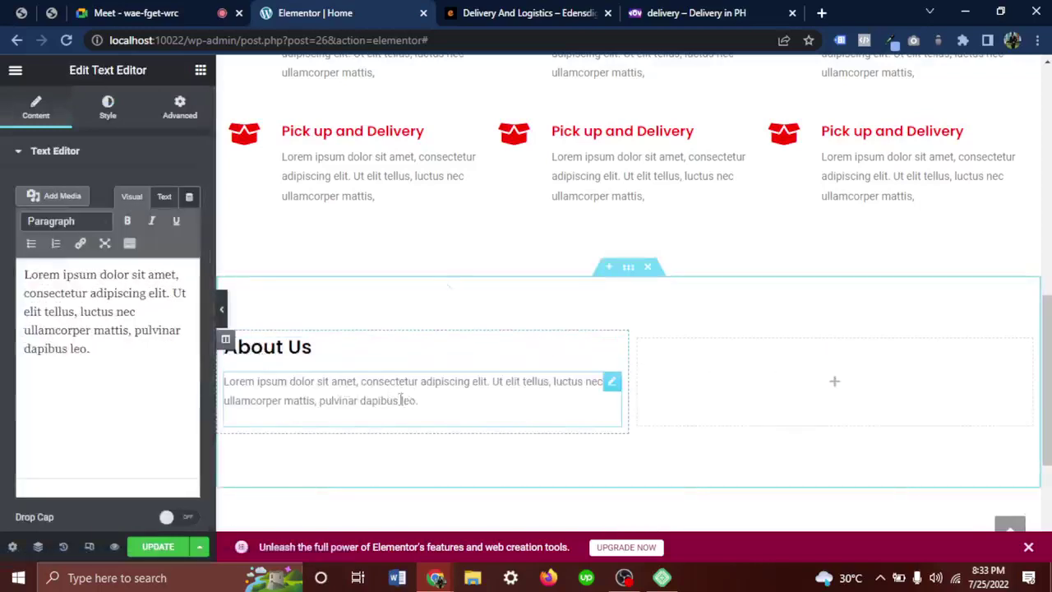
Compare the "About us" section with the reference design's layout and icon features, and switch to the Google Meet call to check the in-call messages.
click(561, 8)
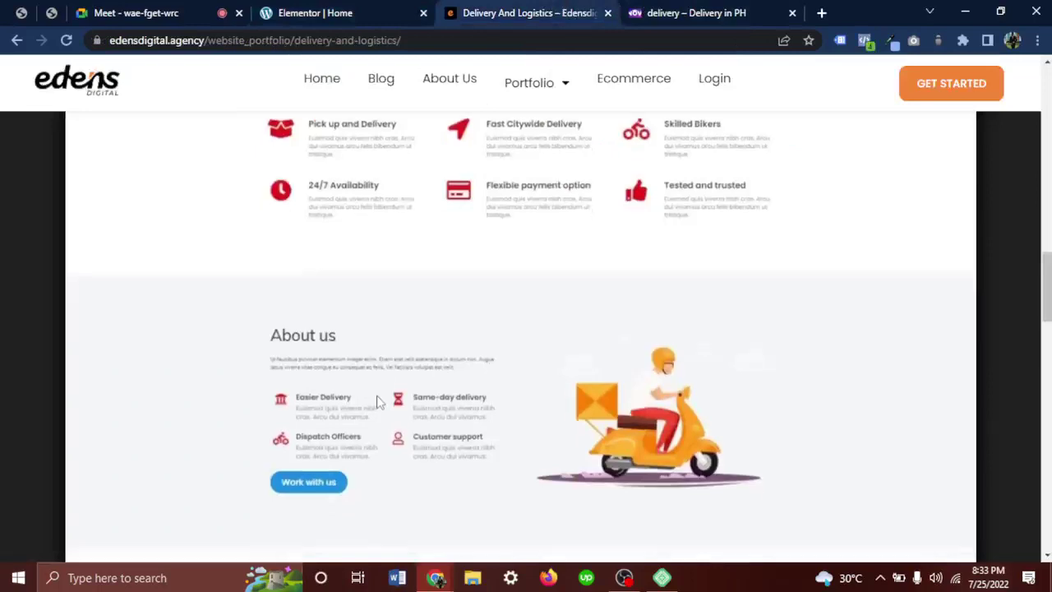
scroll(411, 380, down, 1)
click(374, 13)
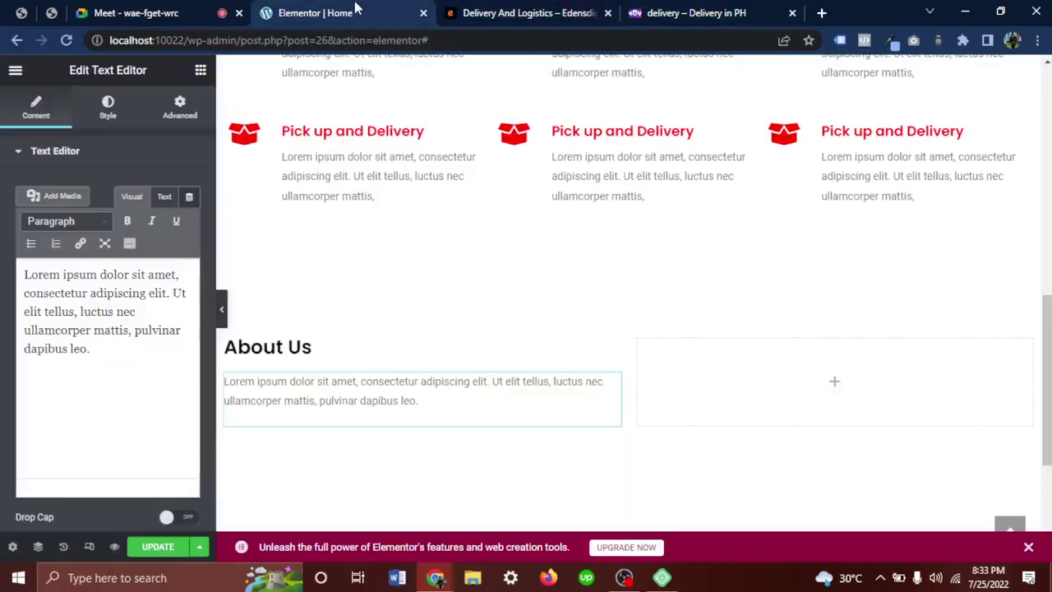
scroll(412, 404, down, 1)
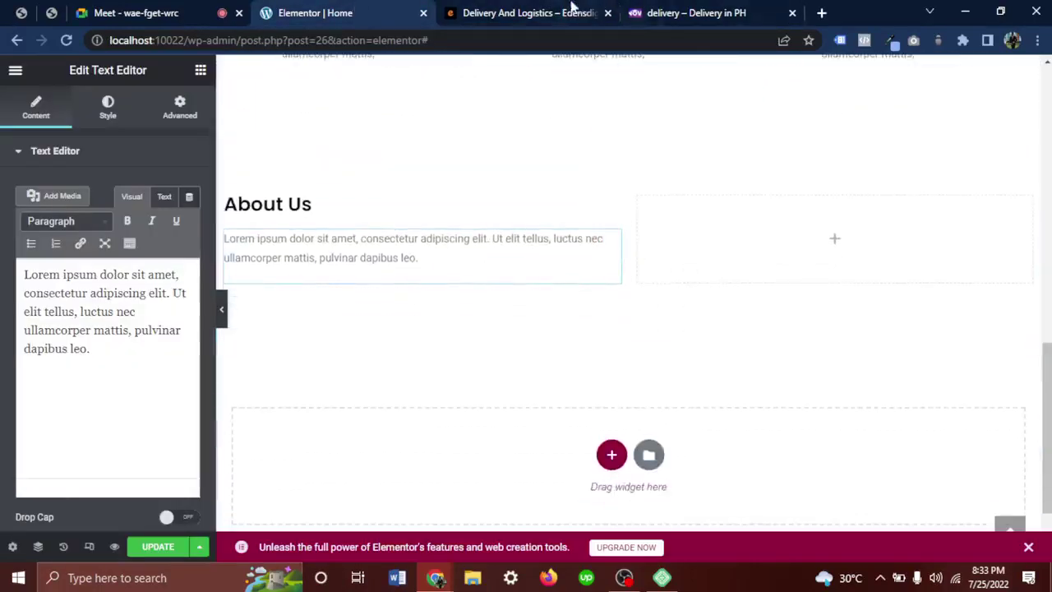
click(541, 16)
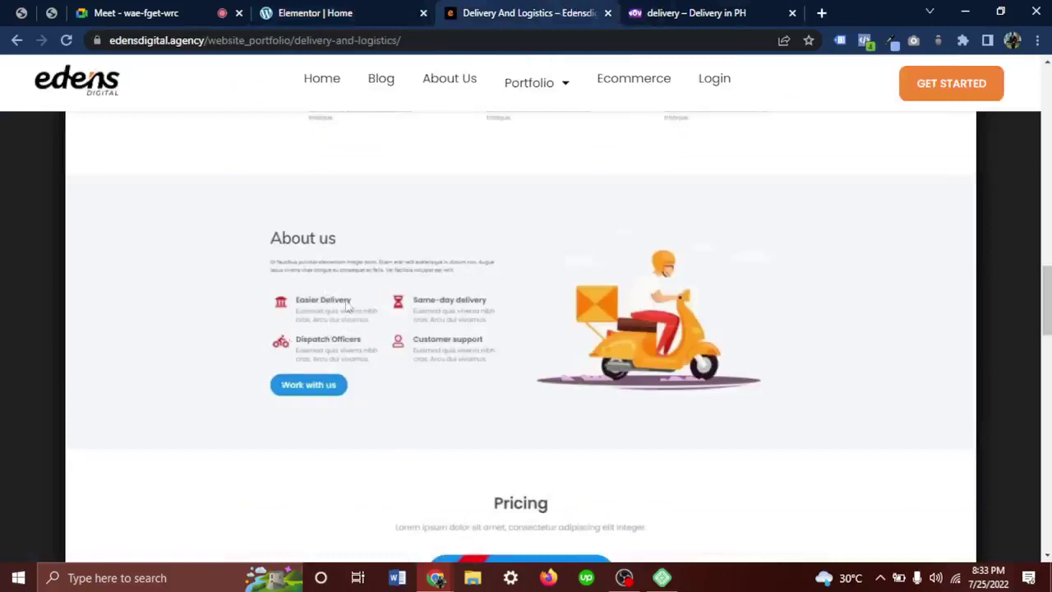
scroll(362, 333, up, 2)
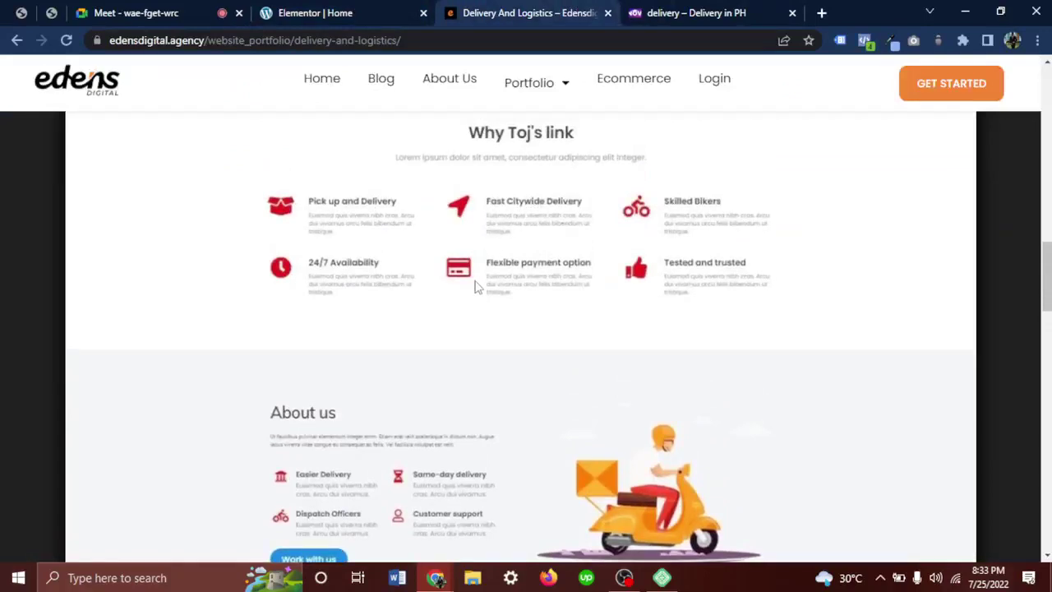
scroll(533, 305, down, 1)
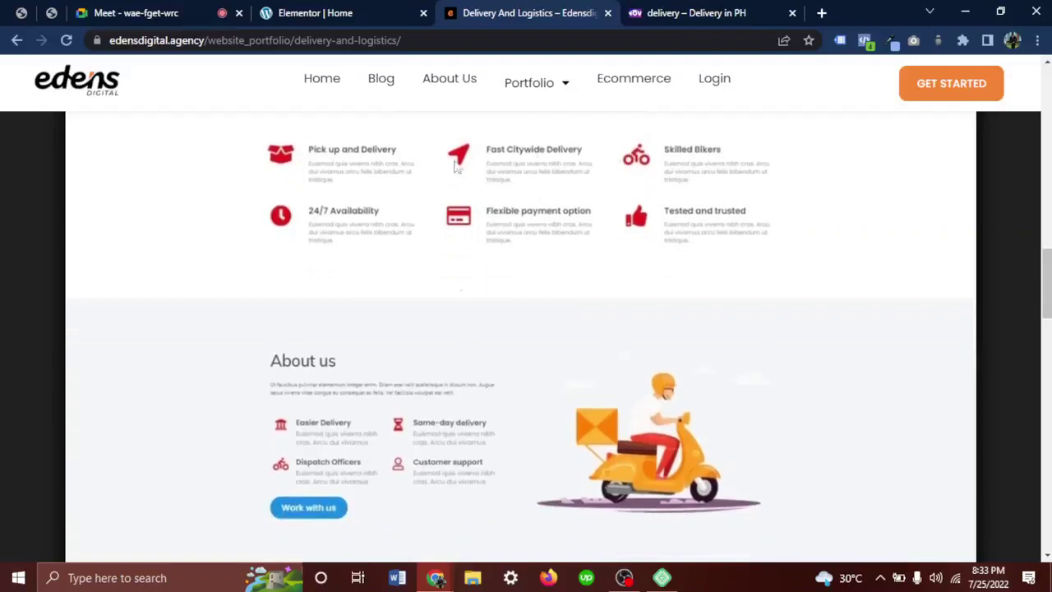
click(177, 13)
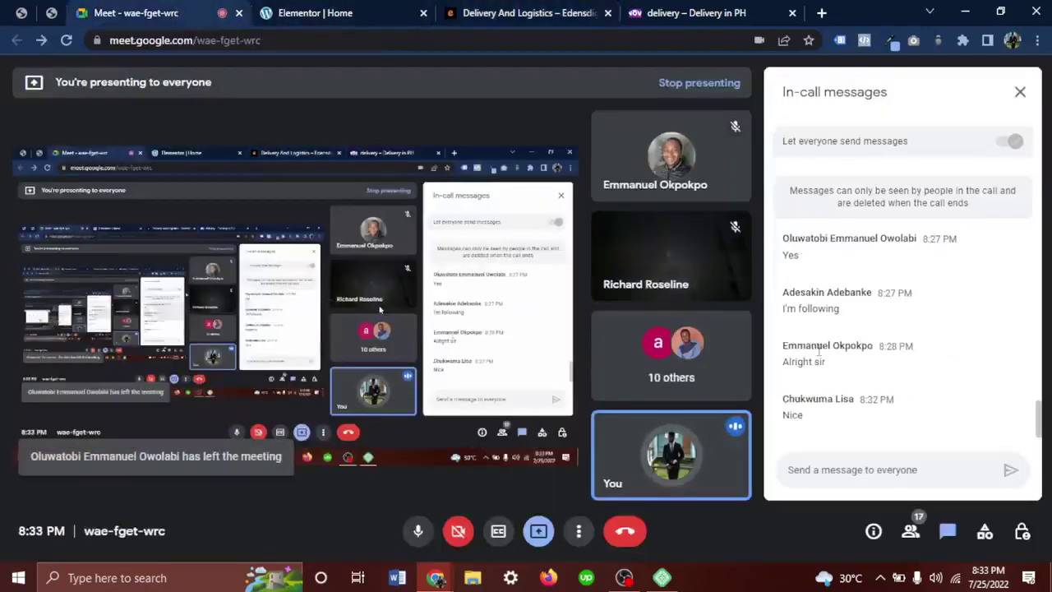
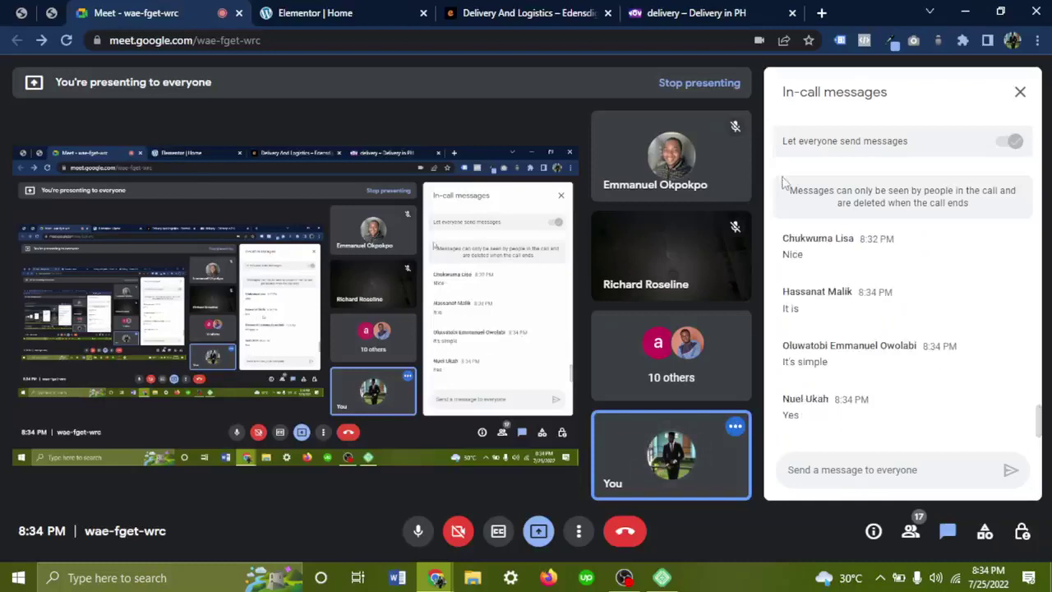
Add a two-column Inner Section directly below the placeholder paragraph in the "About Us" column.
click(521, 10)
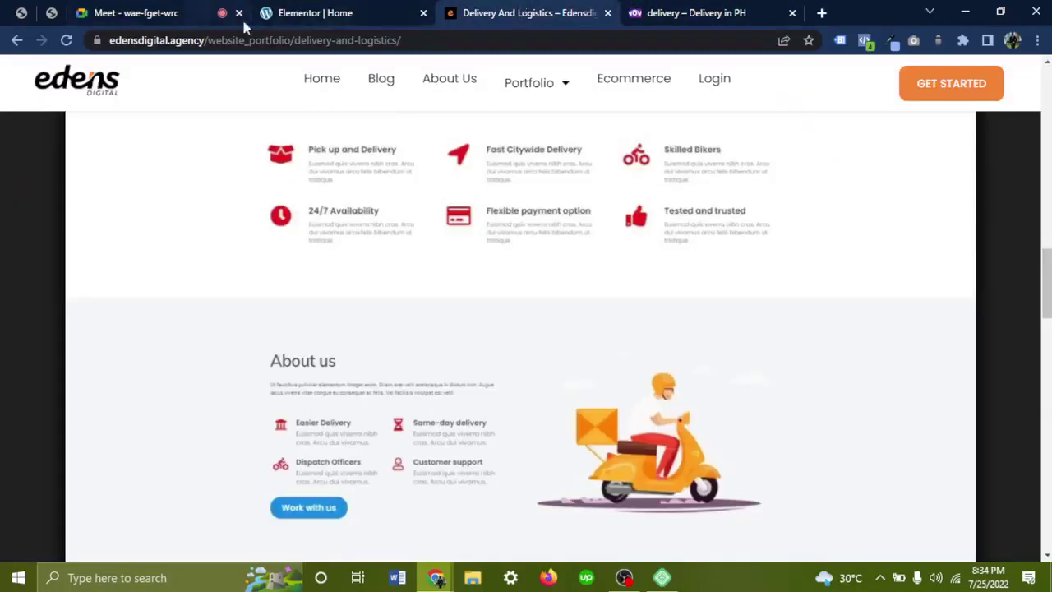
click(333, 12)
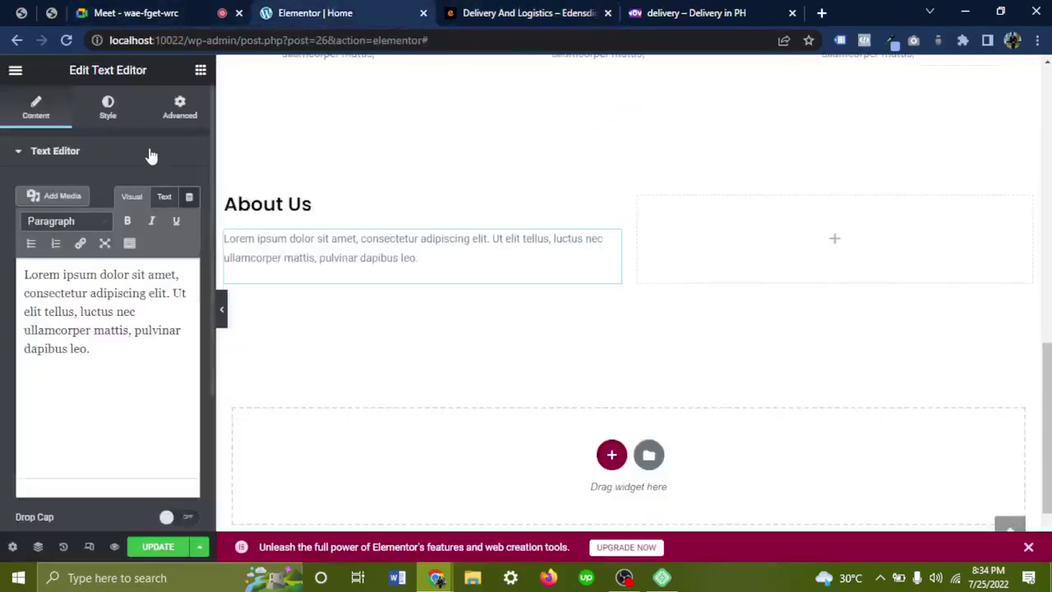
click(200, 72)
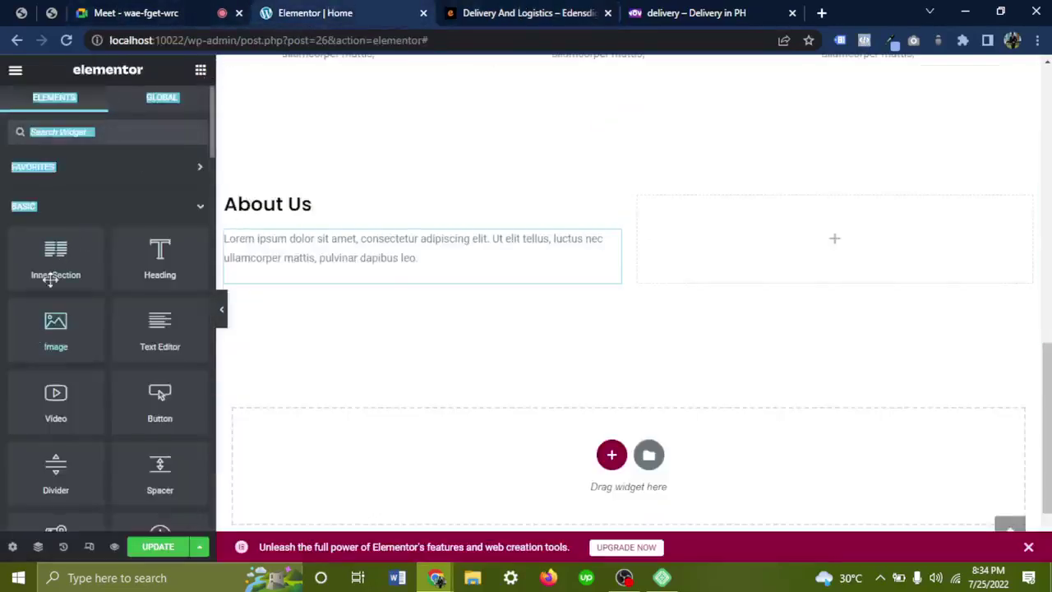
click(123, 199)
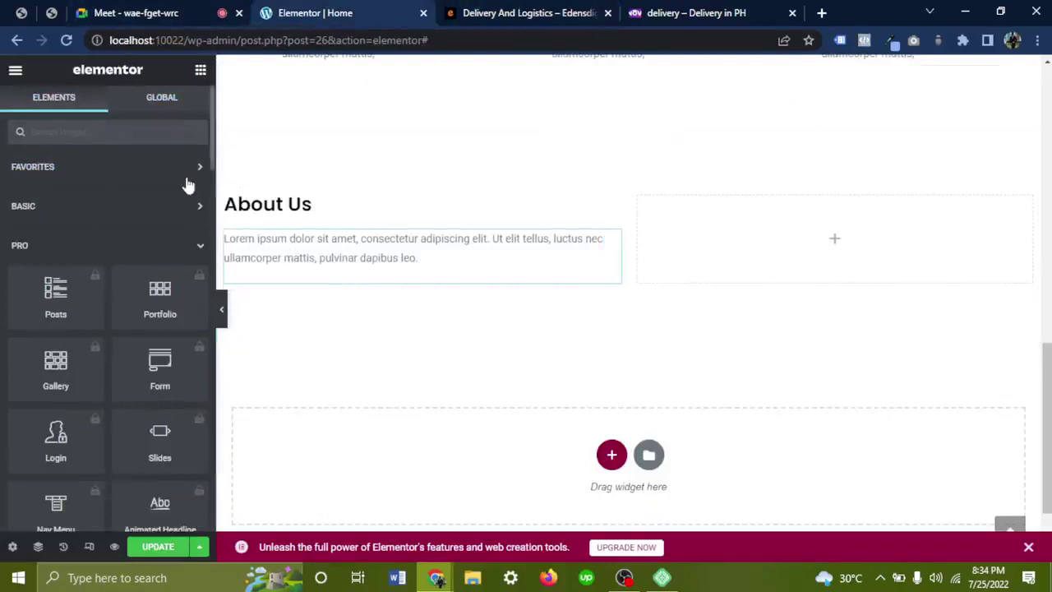
click(117, 212)
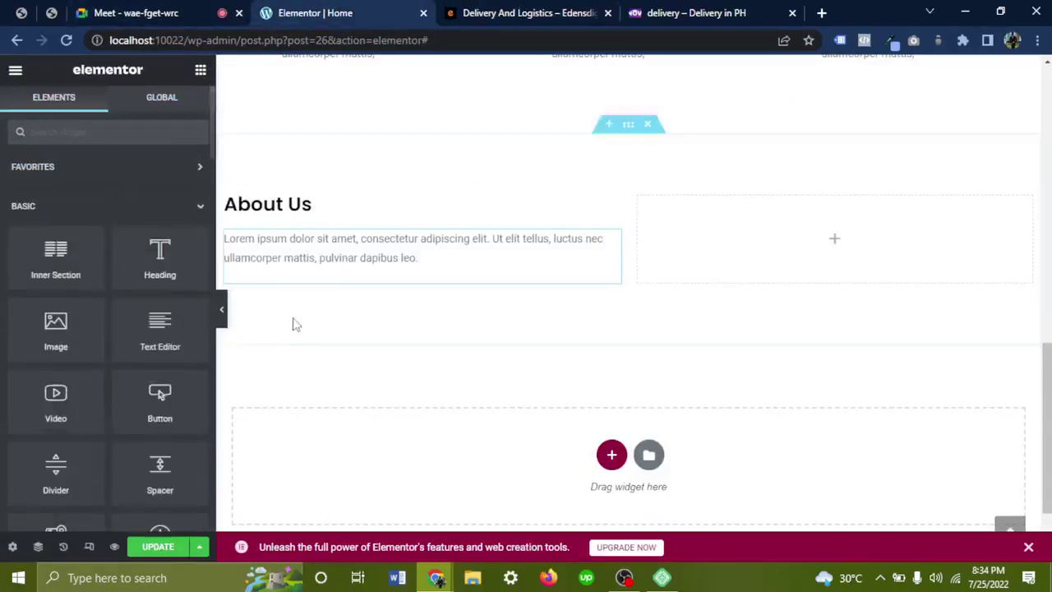
drag(57, 260, 313, 281)
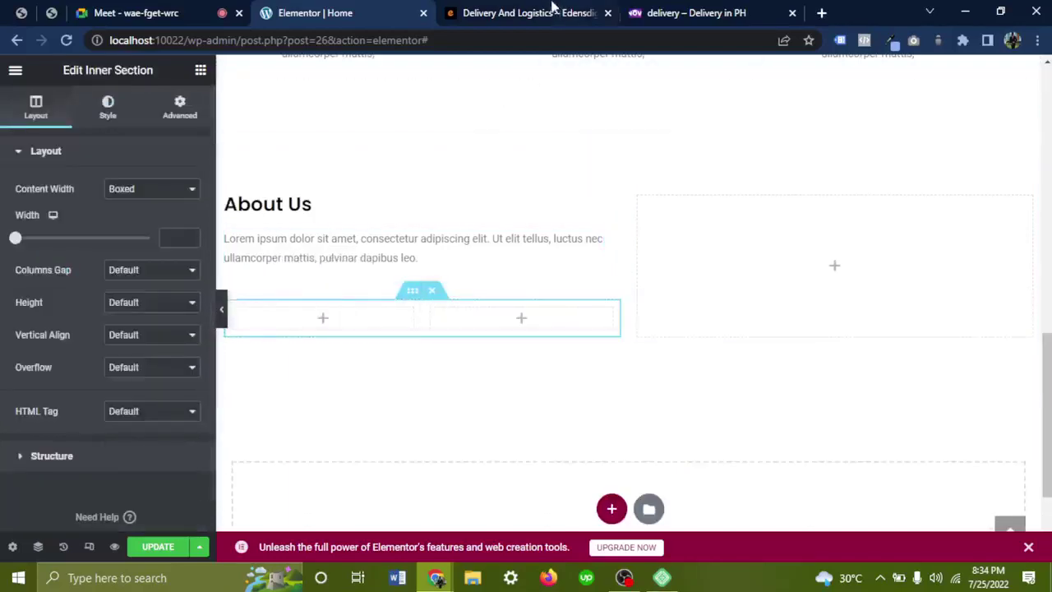
Check the reference's "About us" features, and copy a "Pick up and Delivery" icon box into the first column of the new inner section.
click(552, 10)
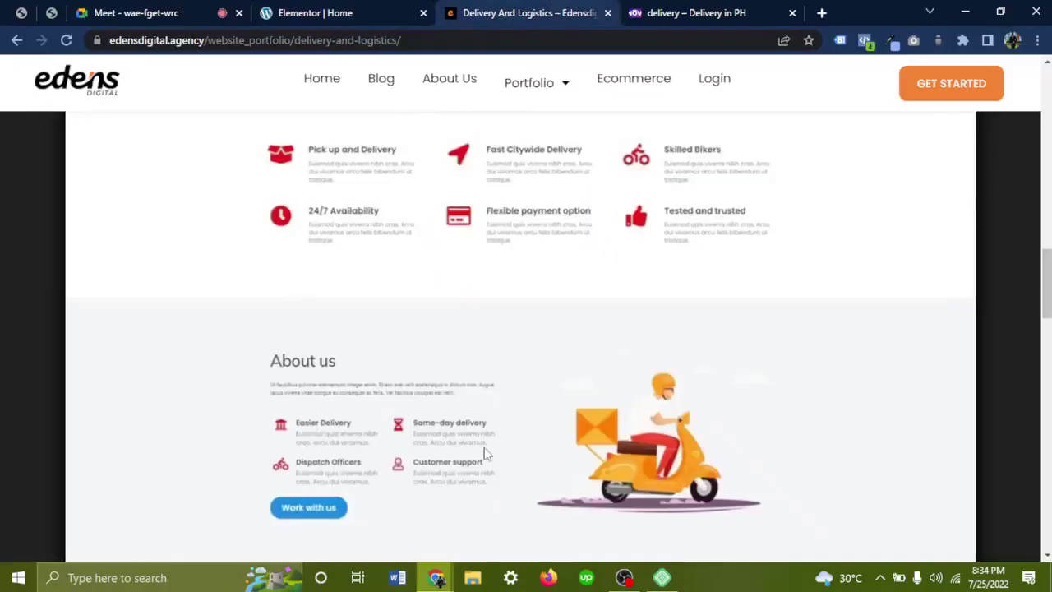
click(333, 12)
scroll(444, 157, up, 3)
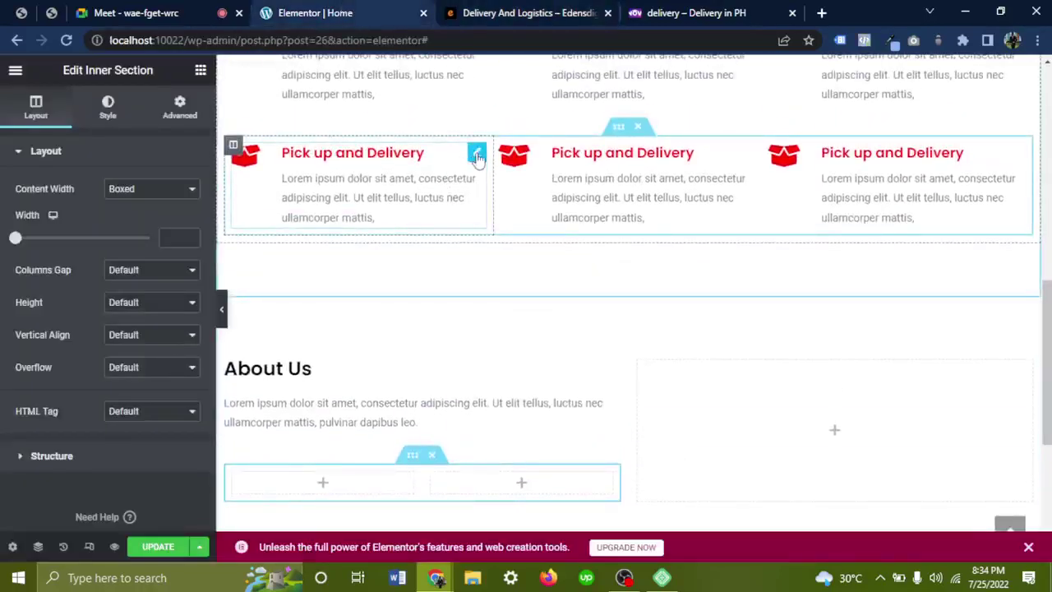
right_click(478, 158)
click(510, 217)
scroll(512, 226, down, 2)
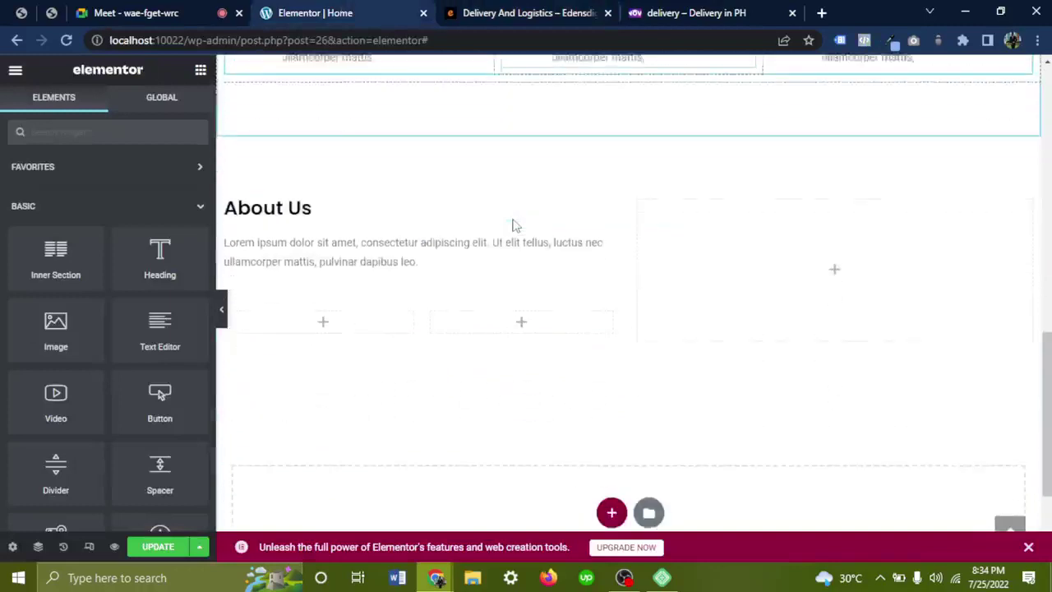
right_click(304, 318)
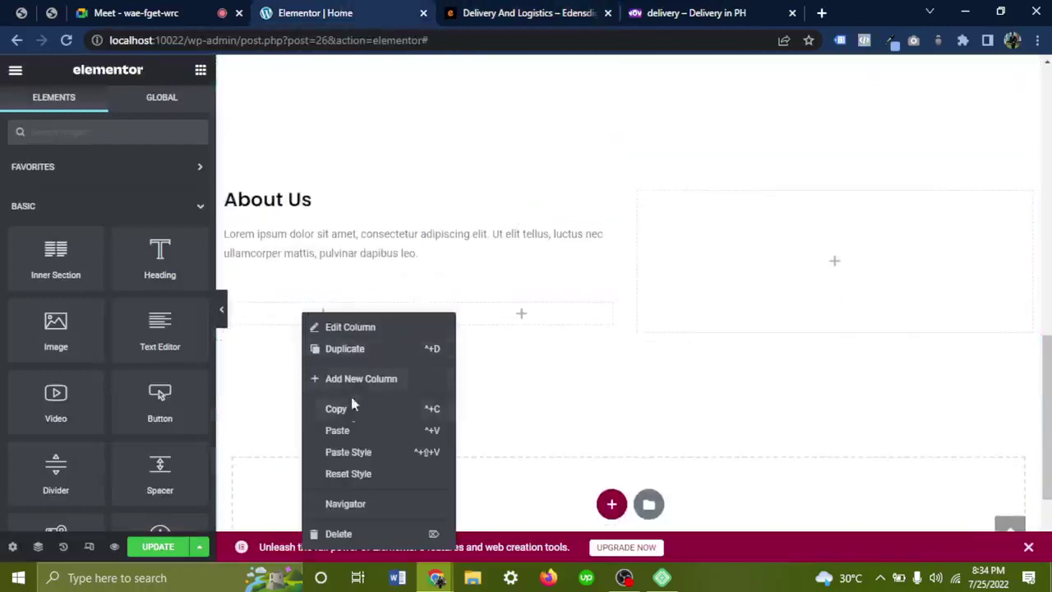
click(350, 430)
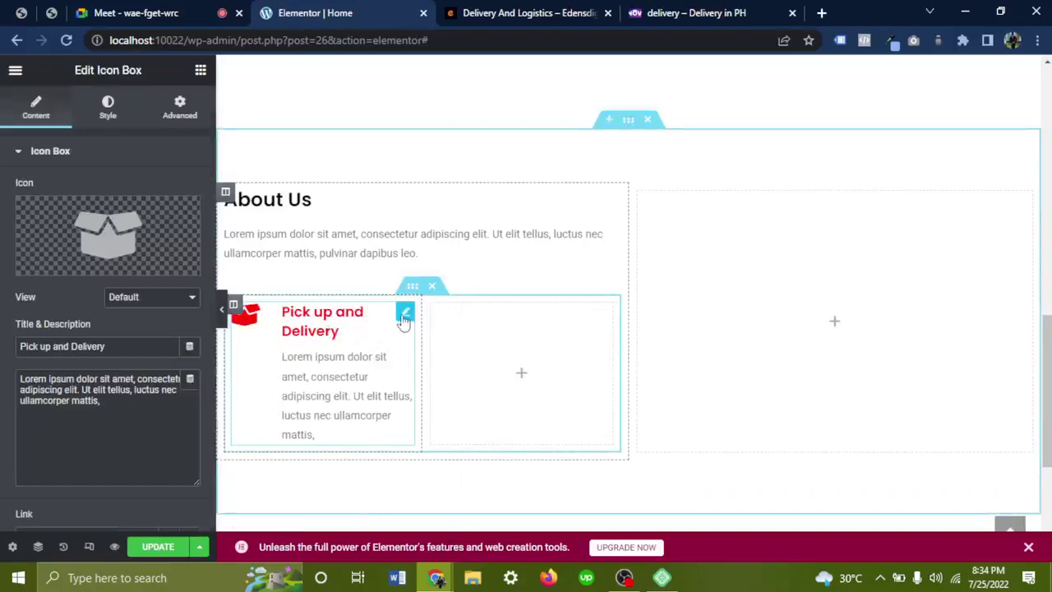
Set the pasted icon box's icon spacing to 14 and its icon size to about 23.
click(110, 115)
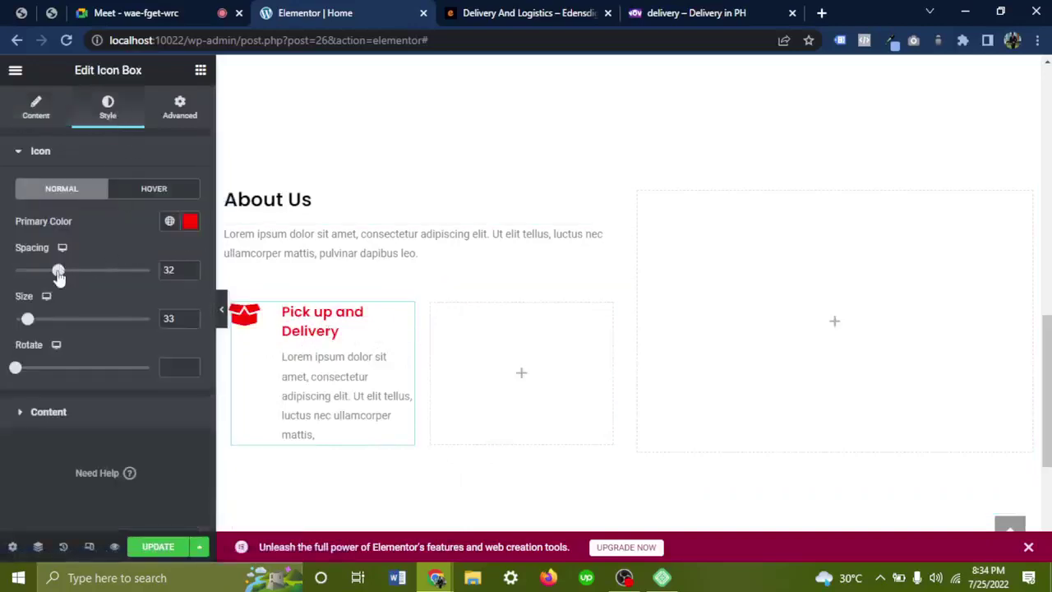
drag(59, 276, 33, 274)
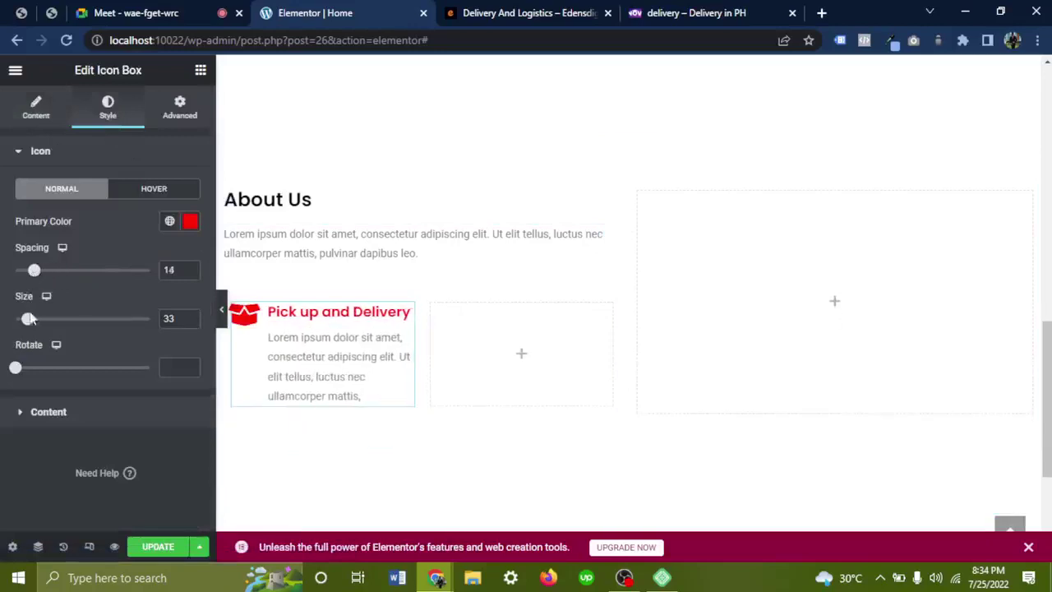
drag(29, 319, 24, 323)
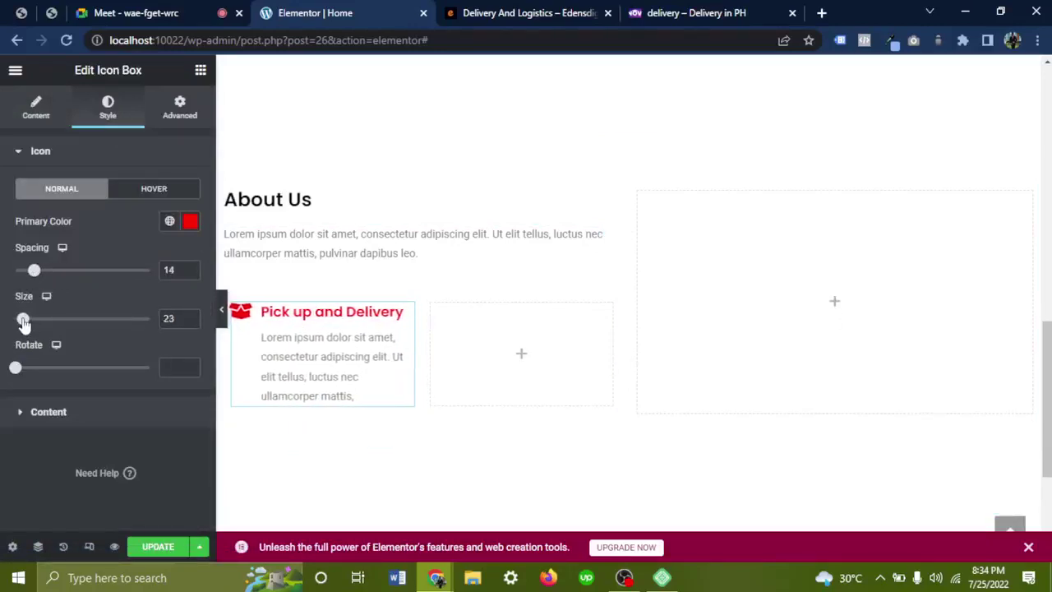
Open the title typography settings of the pasted "Pick up and Delivery" icon box, down to the font size.
click(48, 412)
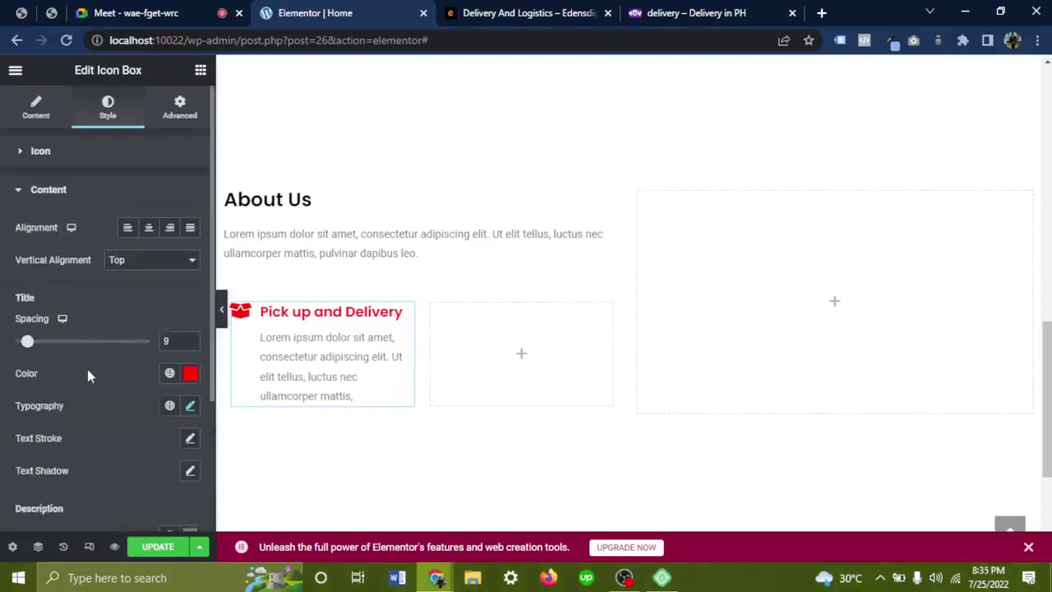
click(189, 408)
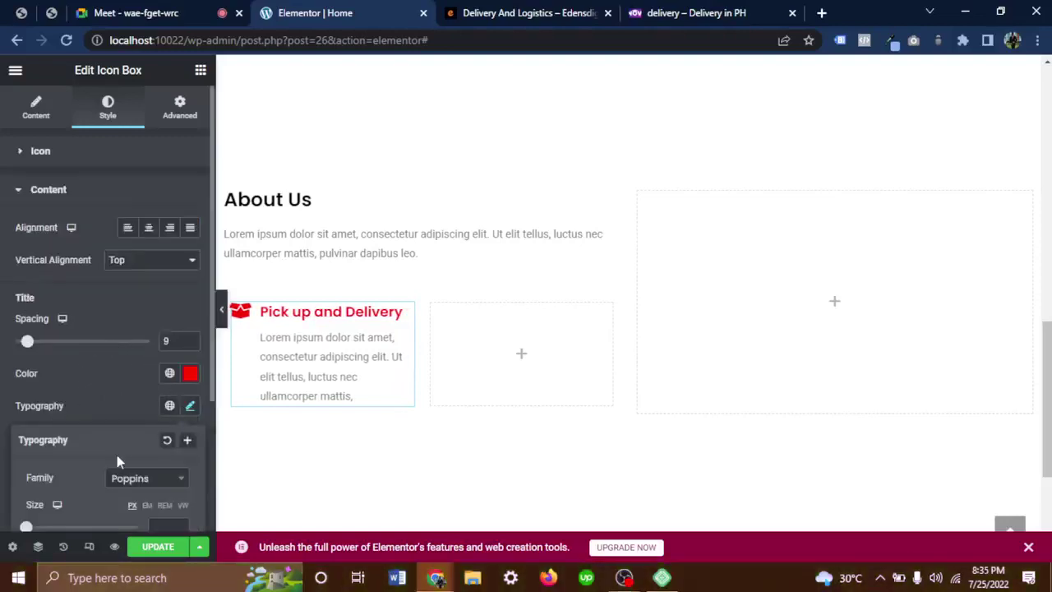
scroll(82, 465, down, 1)
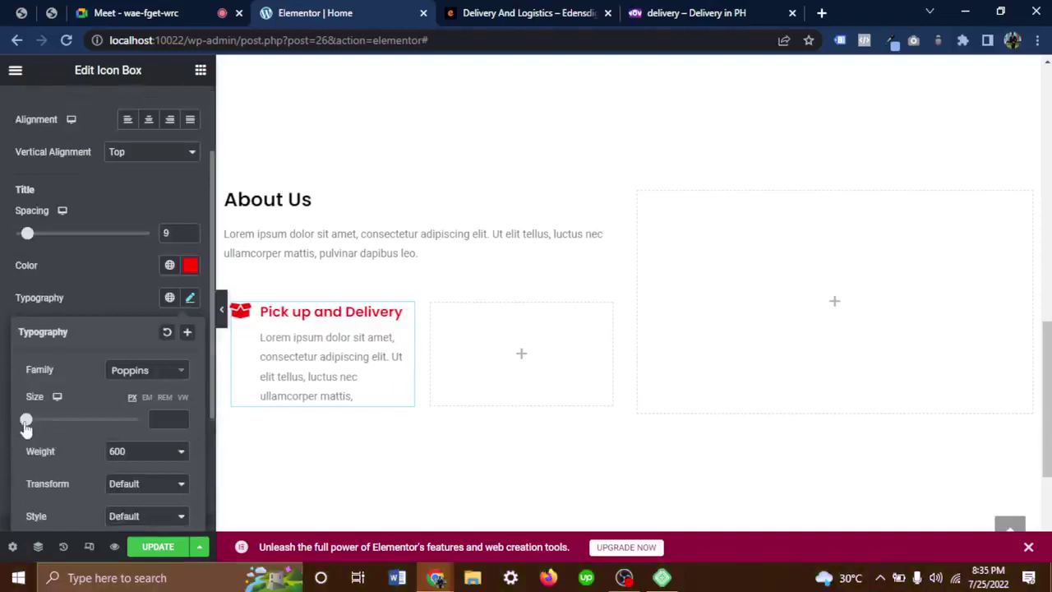
Set the Pick up and Delivery icon box title's font size to 12 px and its color to black.
drag(27, 420, 33, 420)
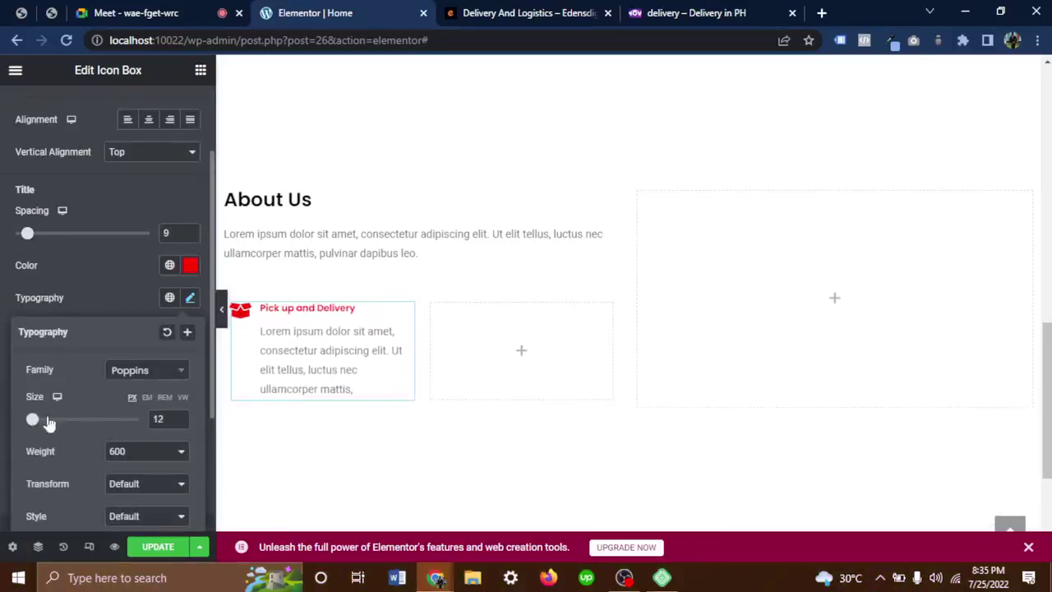
click(483, 11)
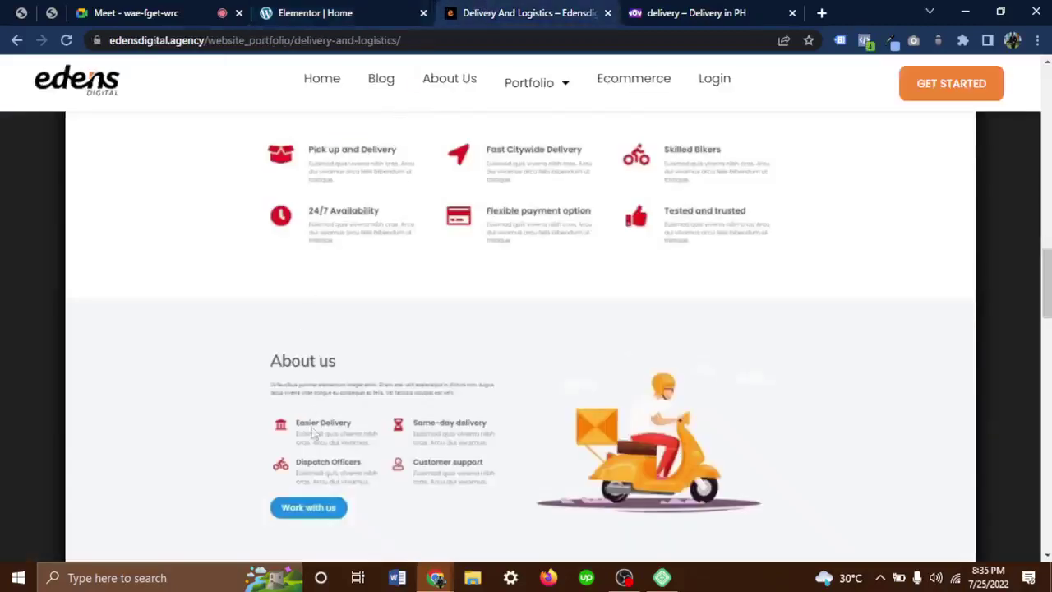
click(336, 13)
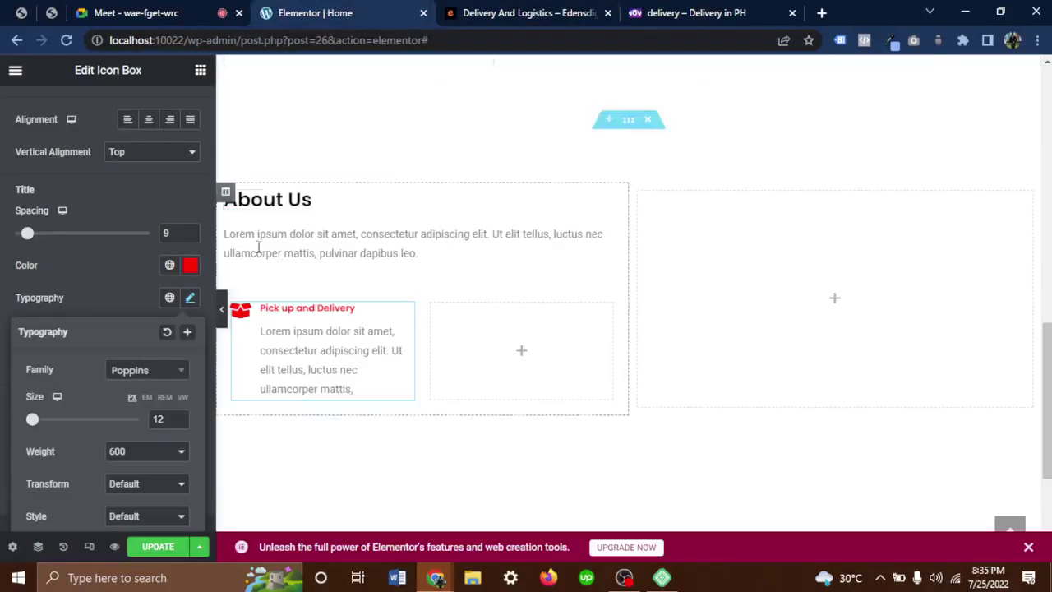
click(190, 264)
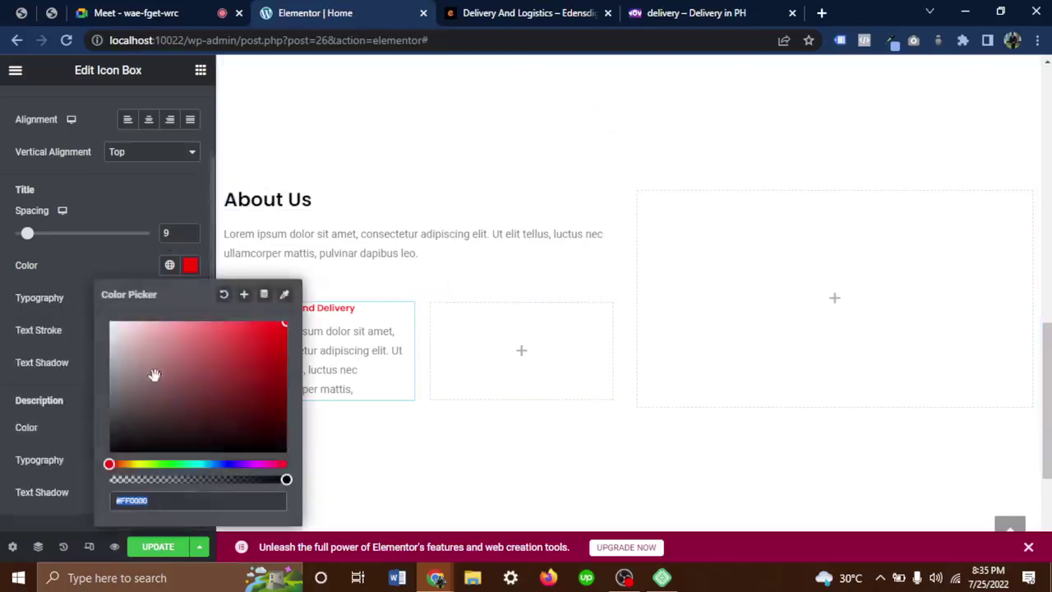
drag(164, 378, 110, 481)
click(73, 249)
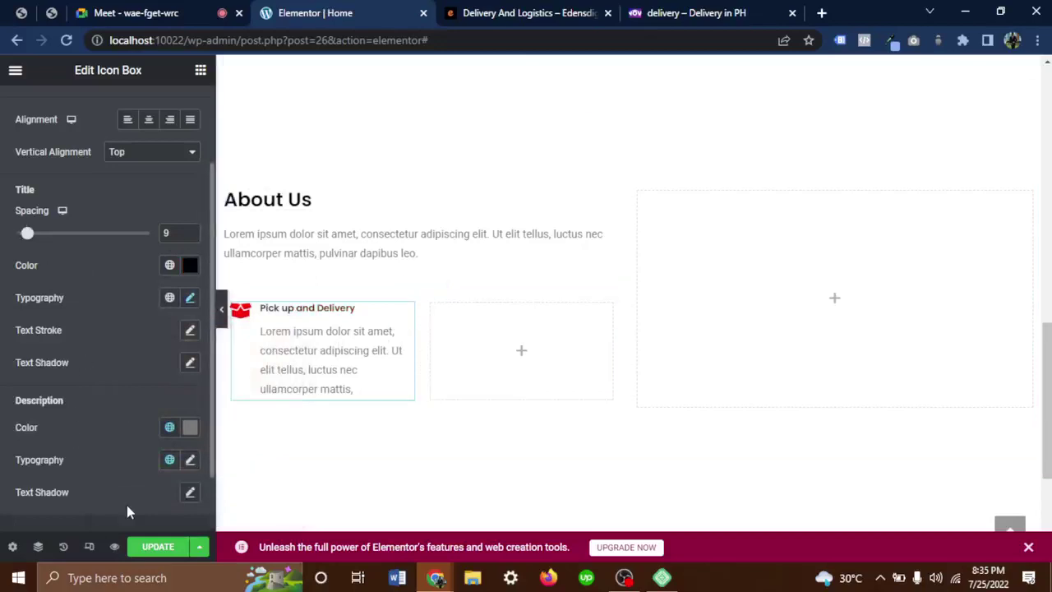
Set the icon box description's font size to 11 px and reduce the title spacing to 3.
scroll(127, 504, down, 1)
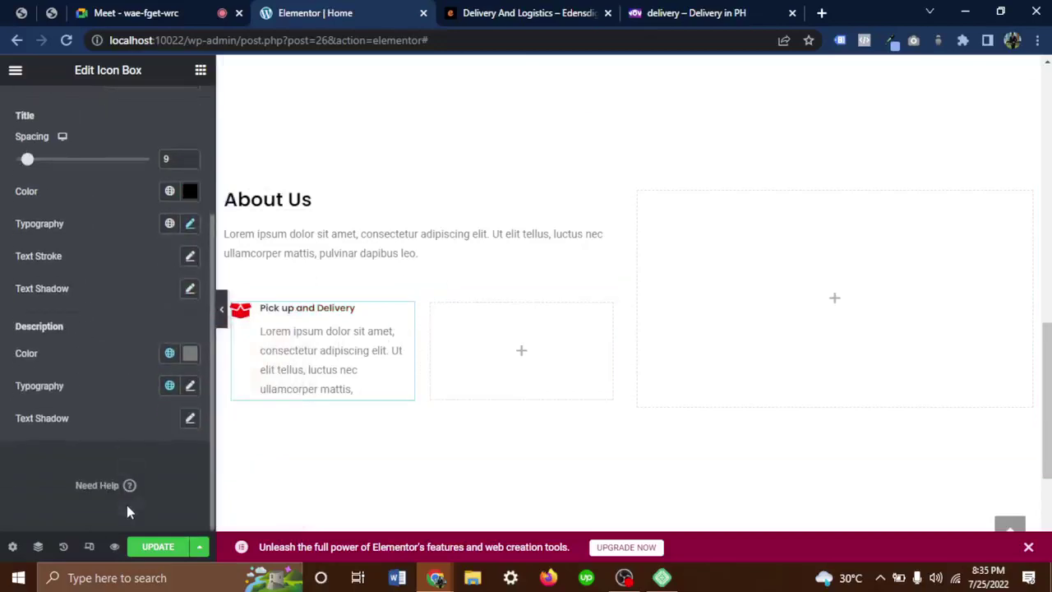
click(190, 386)
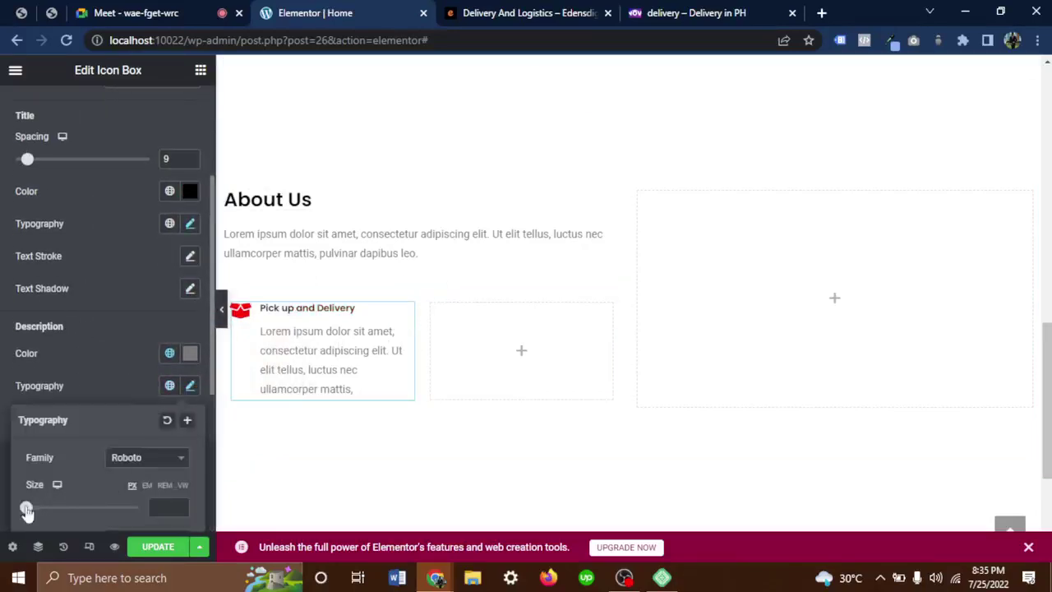
drag(27, 510, 32, 510)
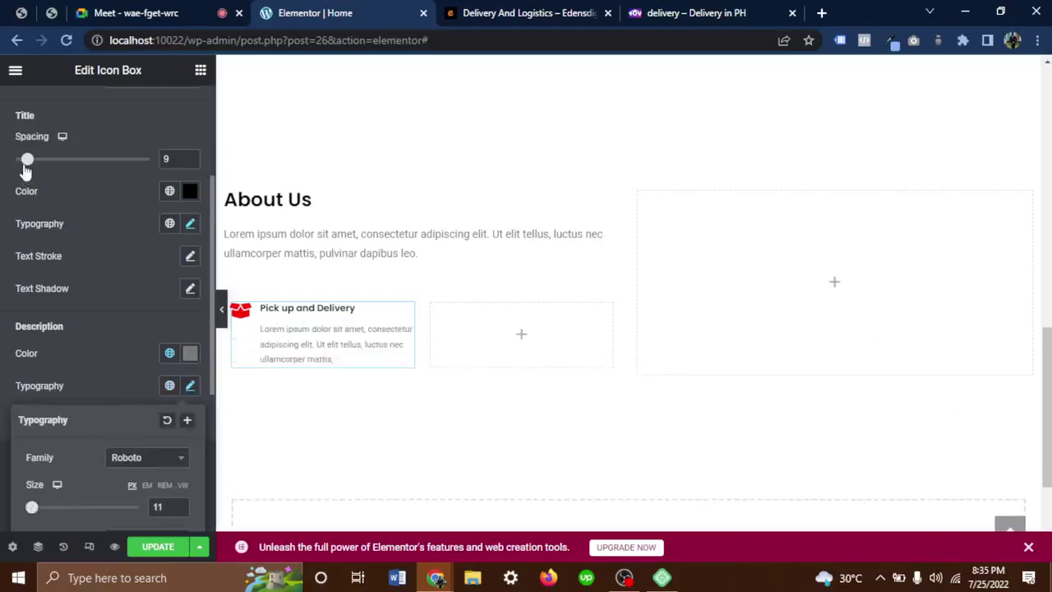
drag(24, 167, 17, 163)
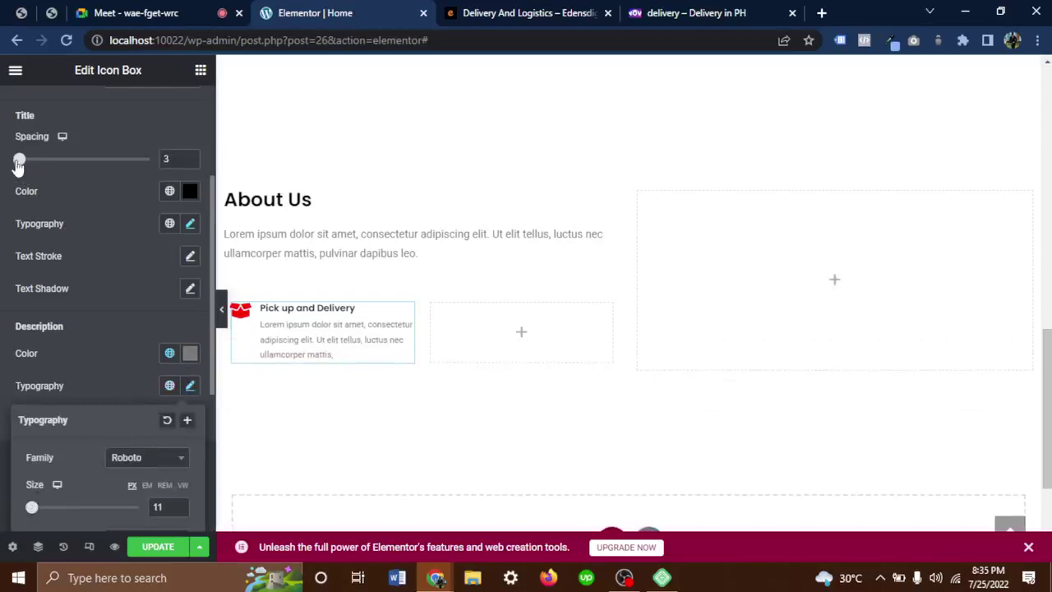
click(17, 167)
Shorten the icon box description by deleting "Ut elit tellus, luctus nec ullamcorper mattis," after the first sentence.
scroll(189, 230, up, 2)
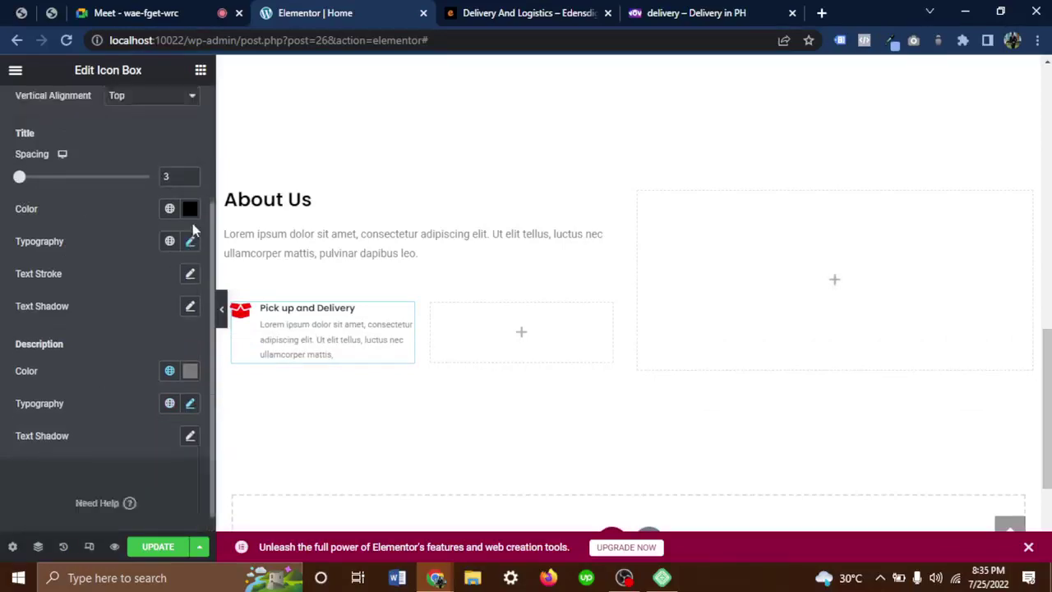
scroll(103, 78, up, 1)
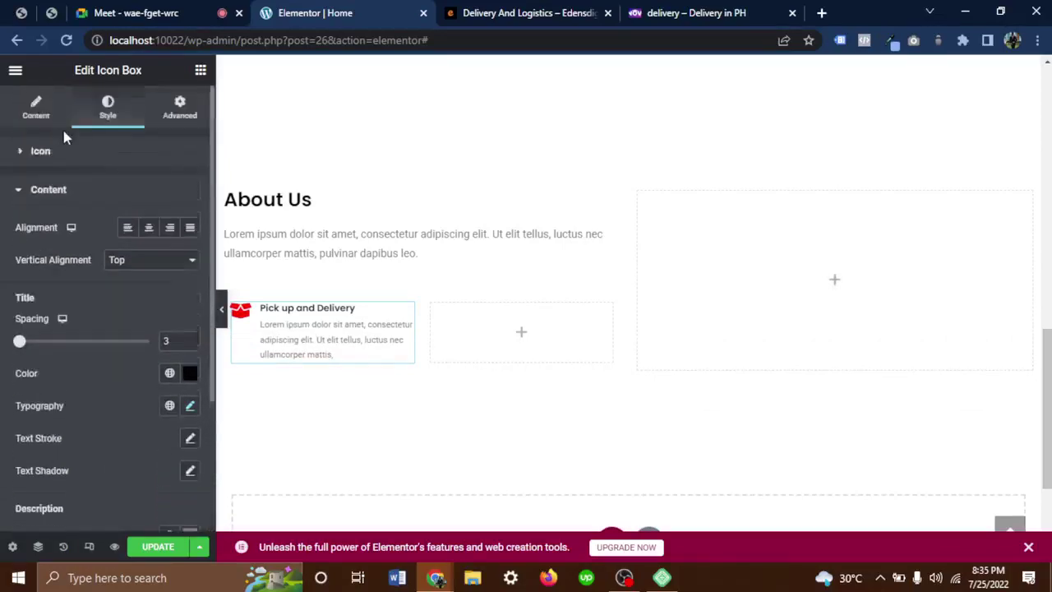
click(40, 102)
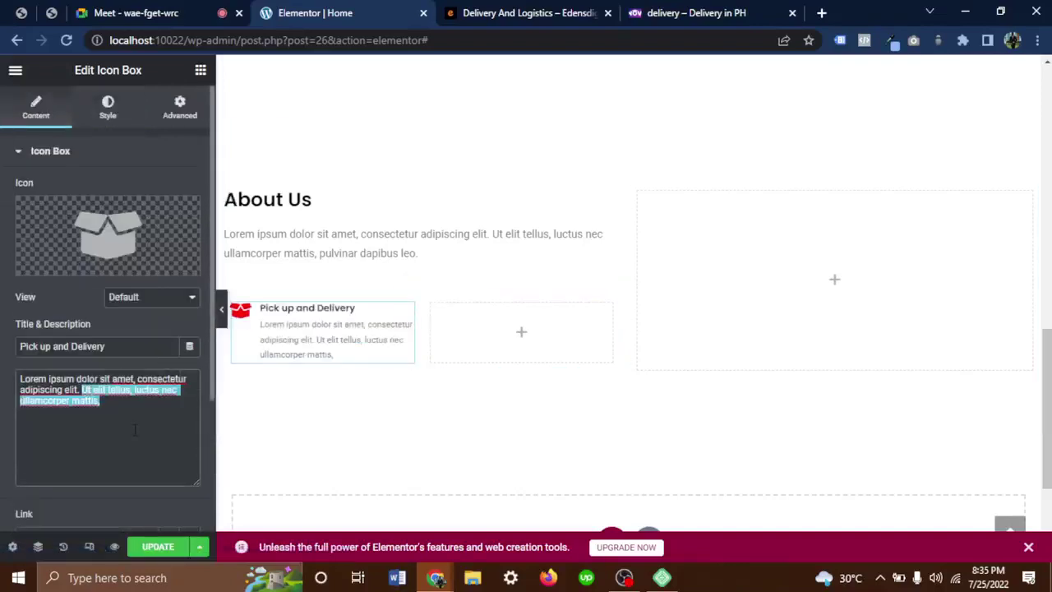
key(BackSpace)
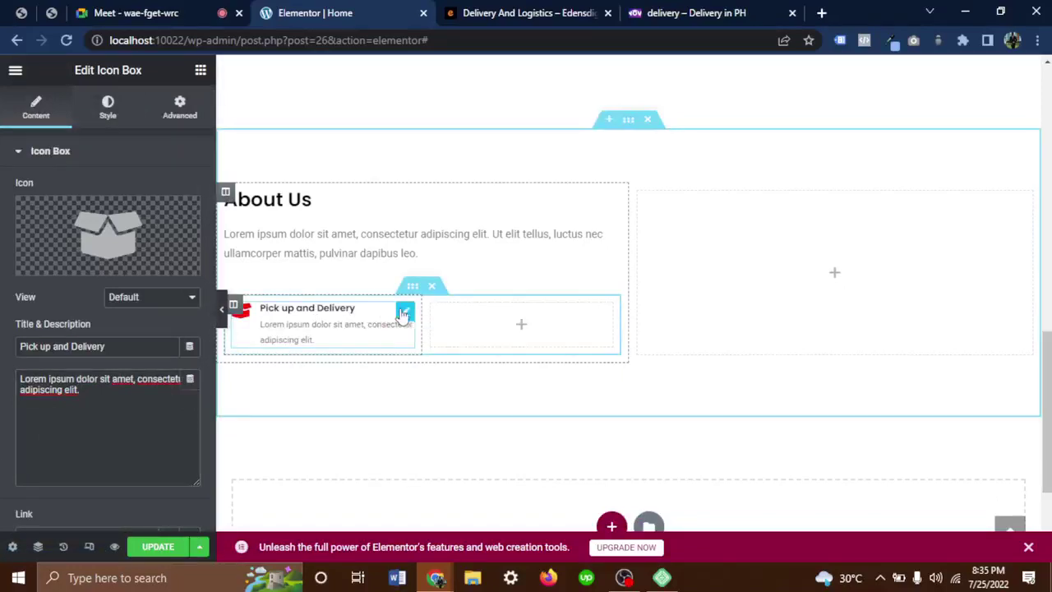
Copy the Pick up and Delivery icon box into the adjacent empty column and duplicate the inner section holding both boxes.
right_click(403, 313)
click(438, 378)
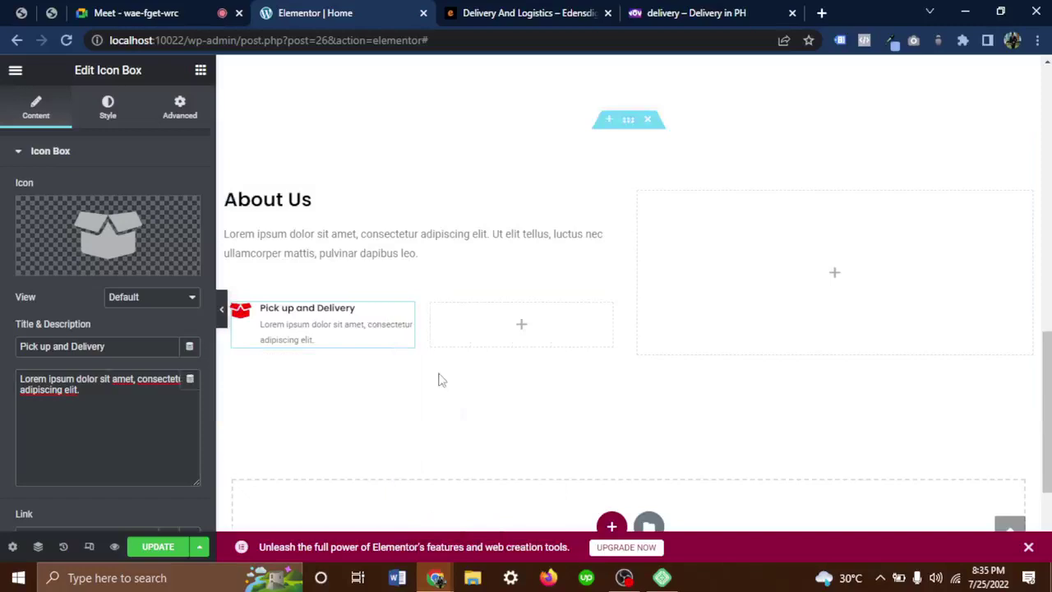
right_click(496, 323)
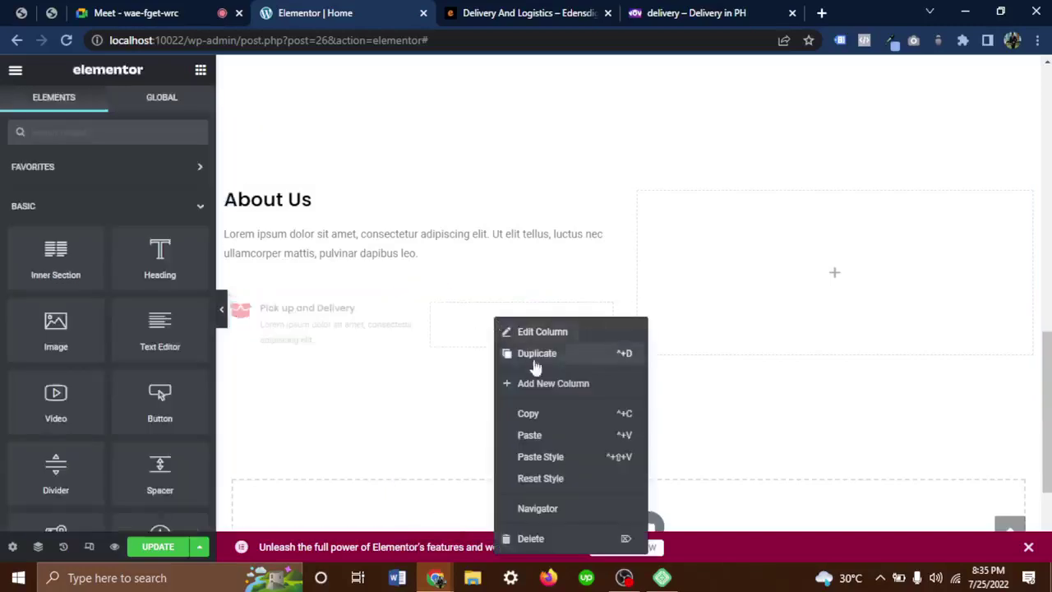
click(538, 436)
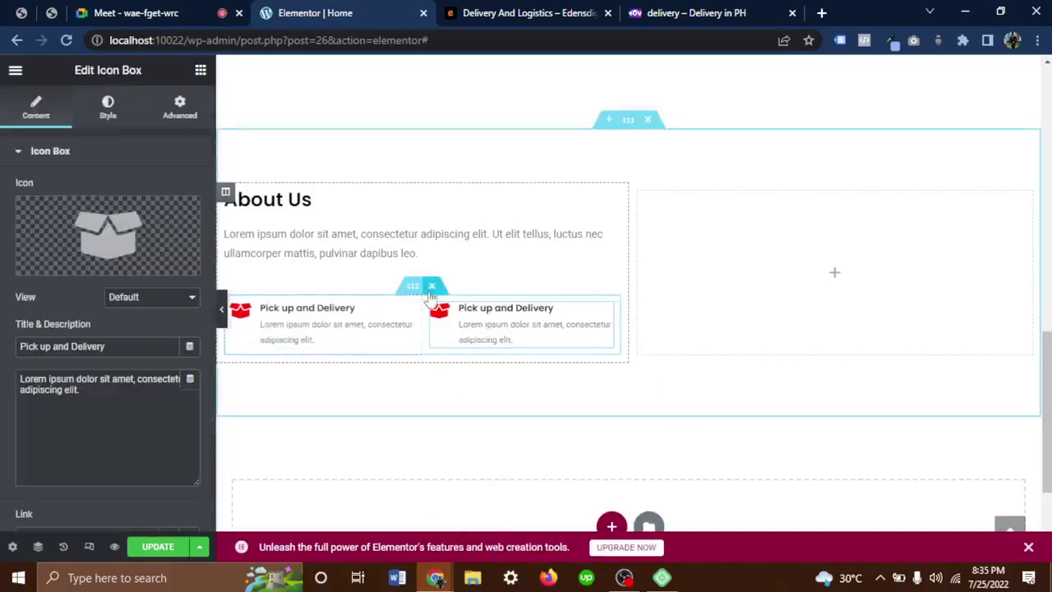
right_click(415, 289)
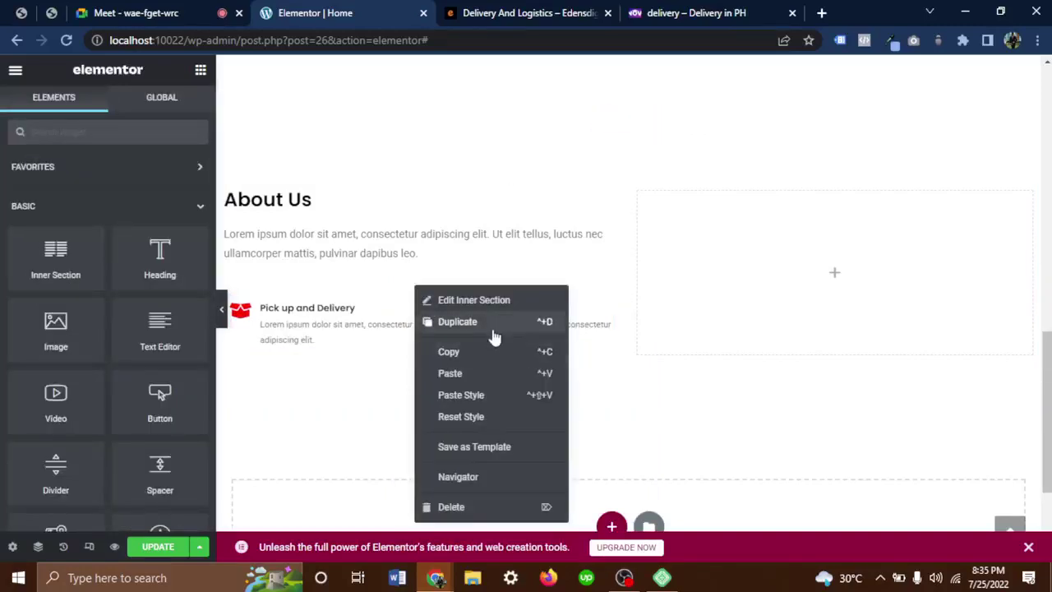
click(496, 324)
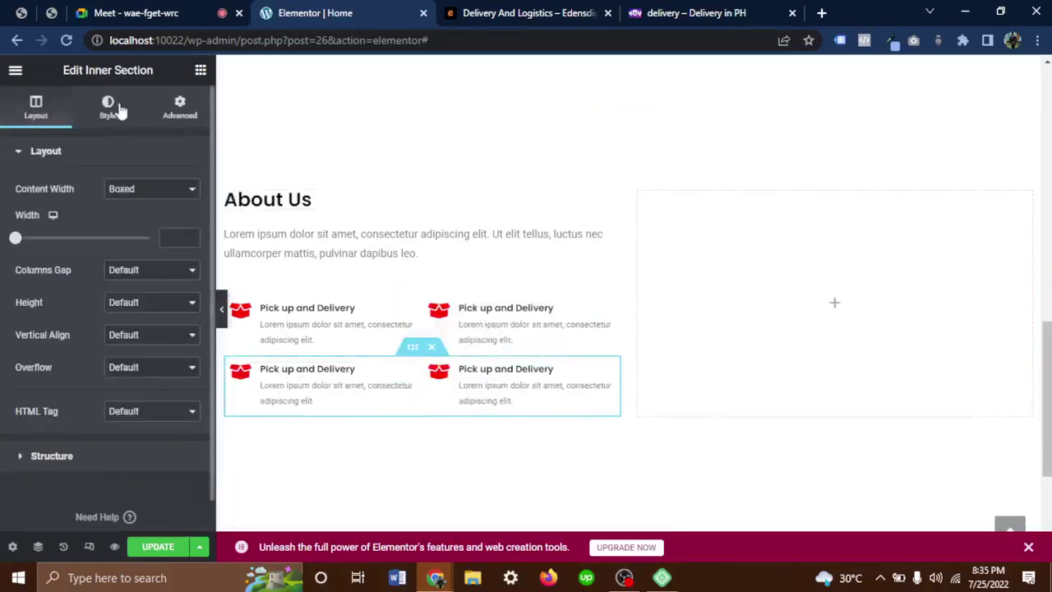
Unlink the margins of the duplicated inner section and give it a 20 px top margin.
click(177, 113)
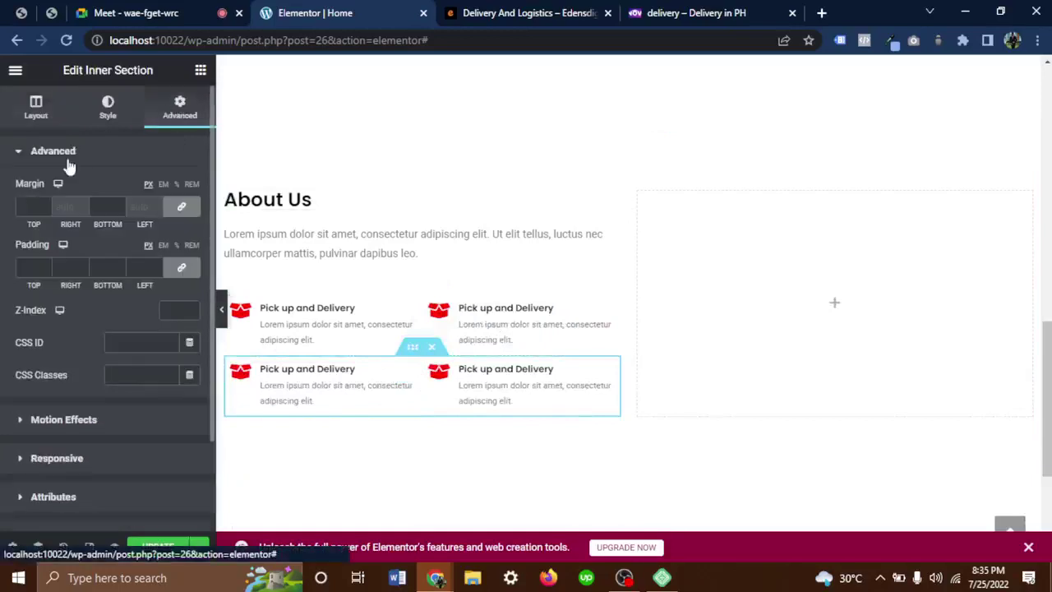
click(181, 206)
text(30)
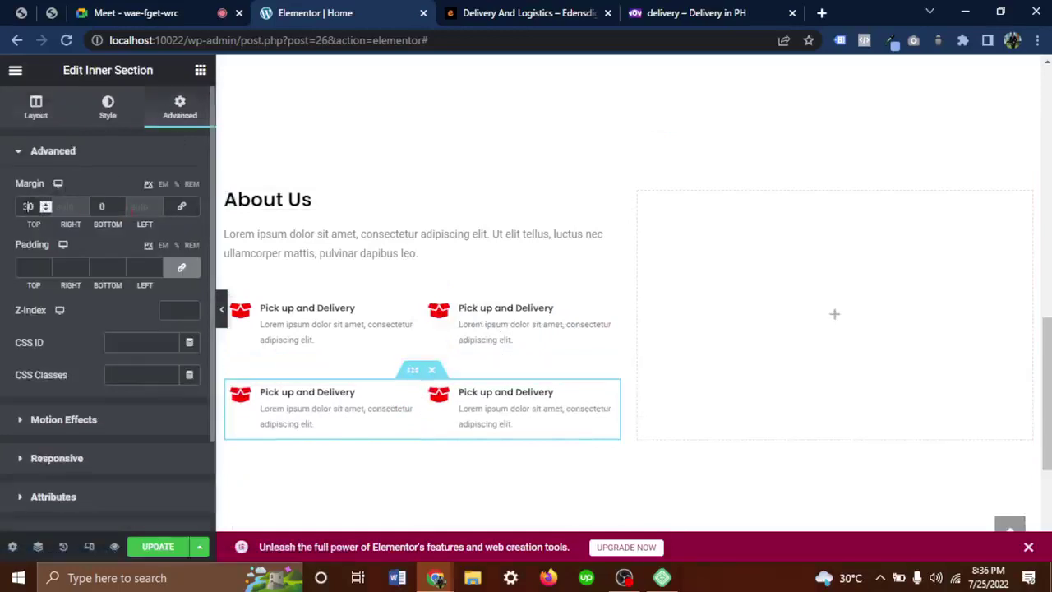
key(BackSpace)
key(BackSpace)
text(0)
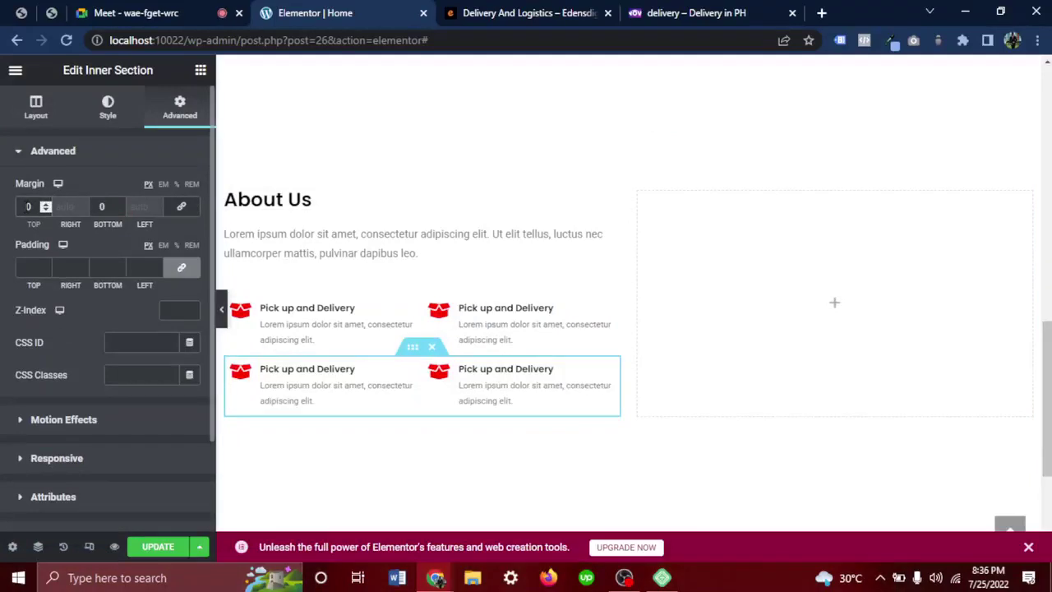
key(BackSpace)
text(20)
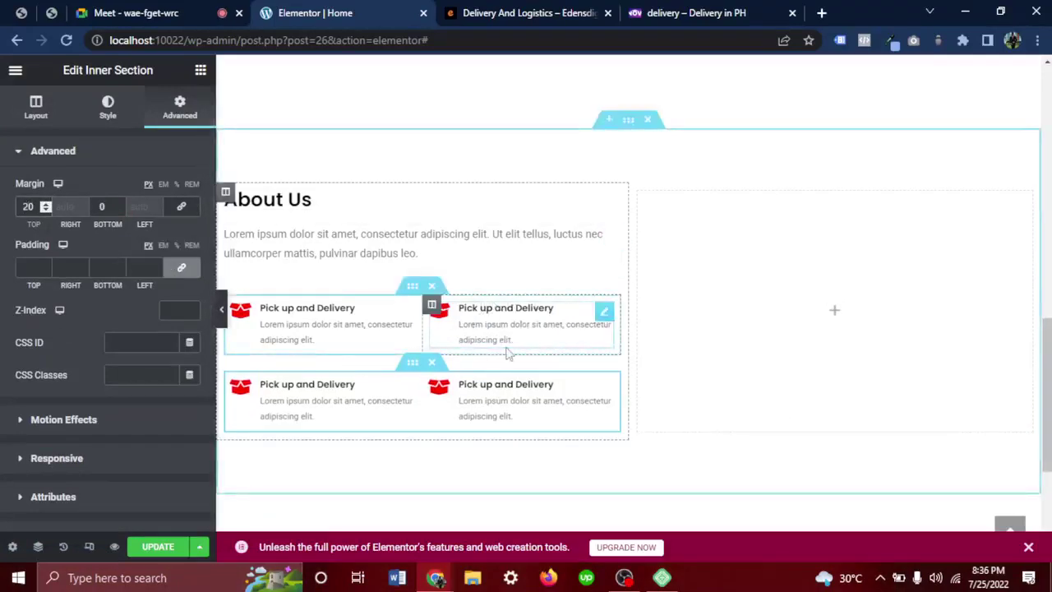
Glance at the reference design's About us section, and admit the waiting participant to the Google Meet call.
scroll(507, 352, down, 1)
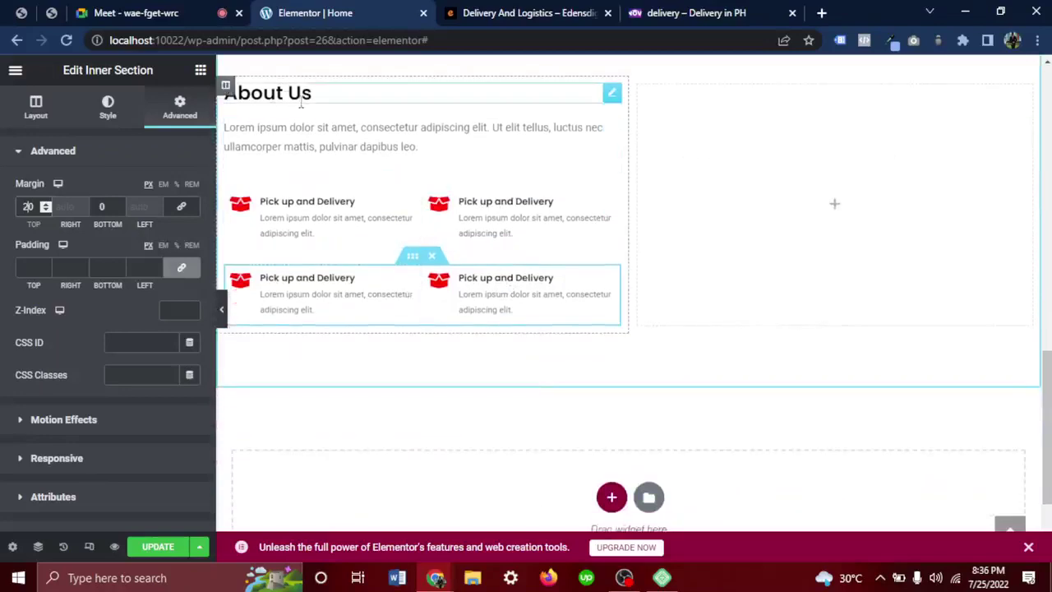
key(ctrl+Tab)
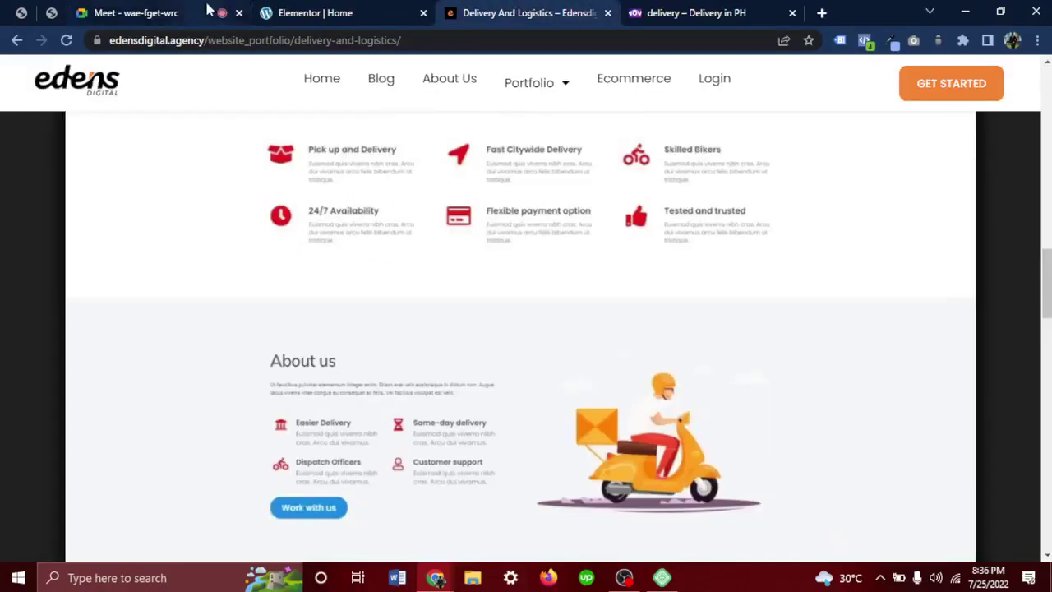
click(168, 12)
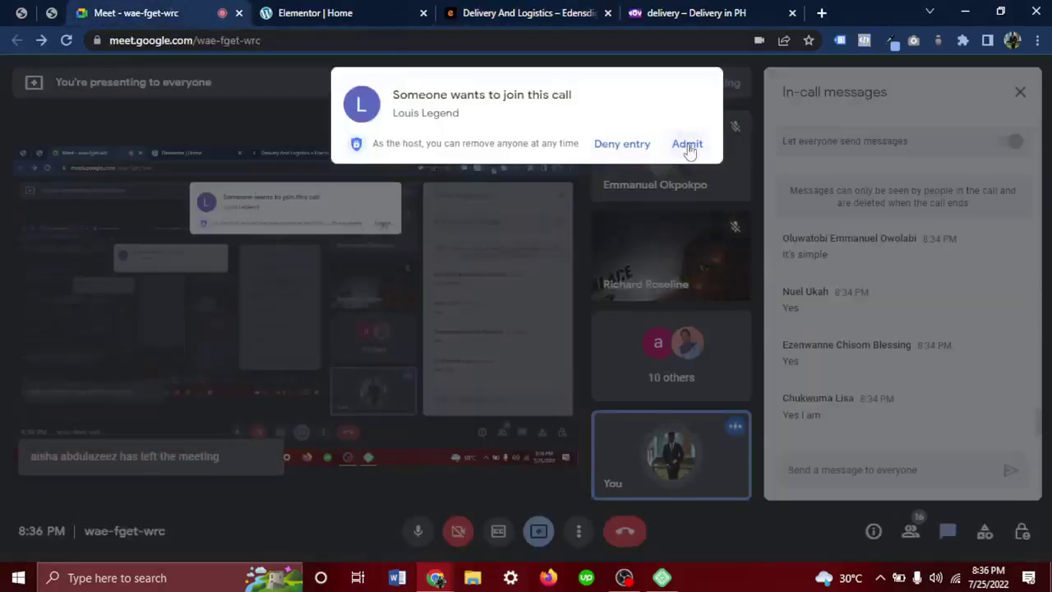
click(685, 143)
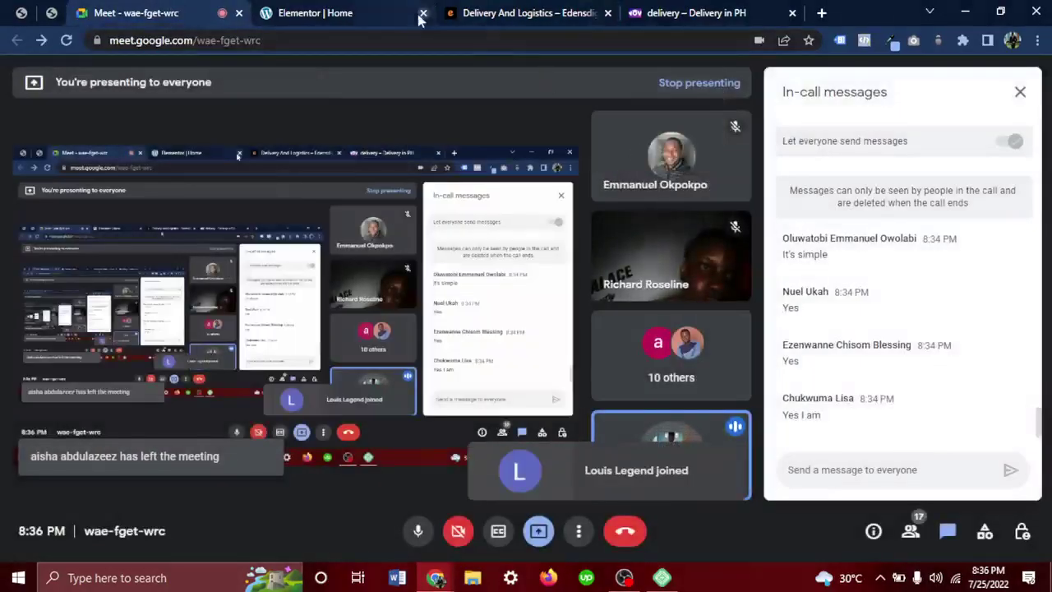
Back in the Elementor page, copy the hero section's Get Started button and paste it below the About Us icon boxes.
click(357, 11)
scroll(396, 284, up, 10)
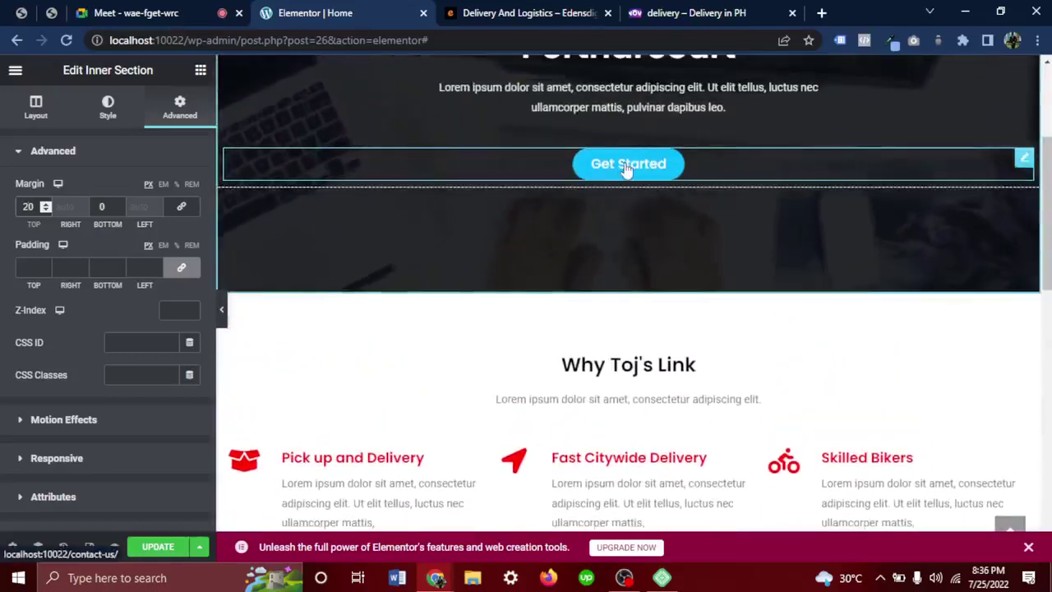
right_click(623, 167)
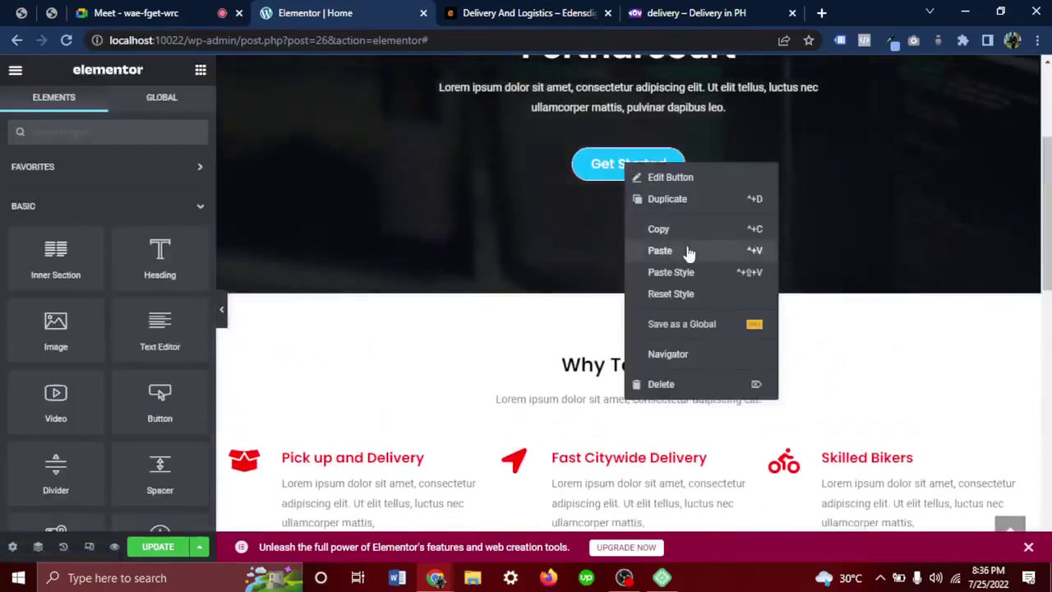
click(667, 229)
scroll(516, 306, down, 3)
scroll(517, 305, down, 6)
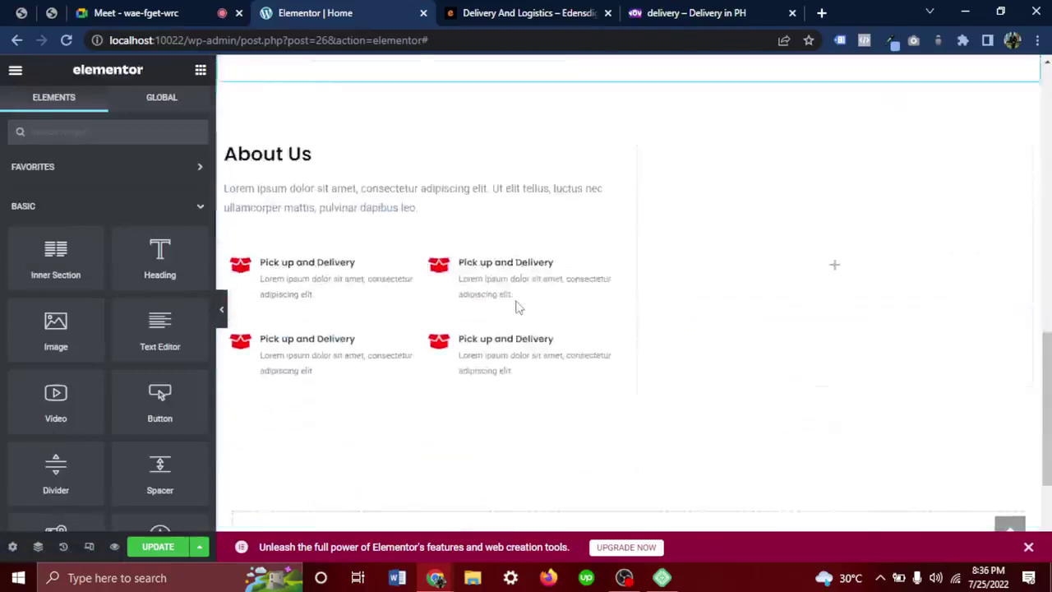
scroll(436, 294, up, 2)
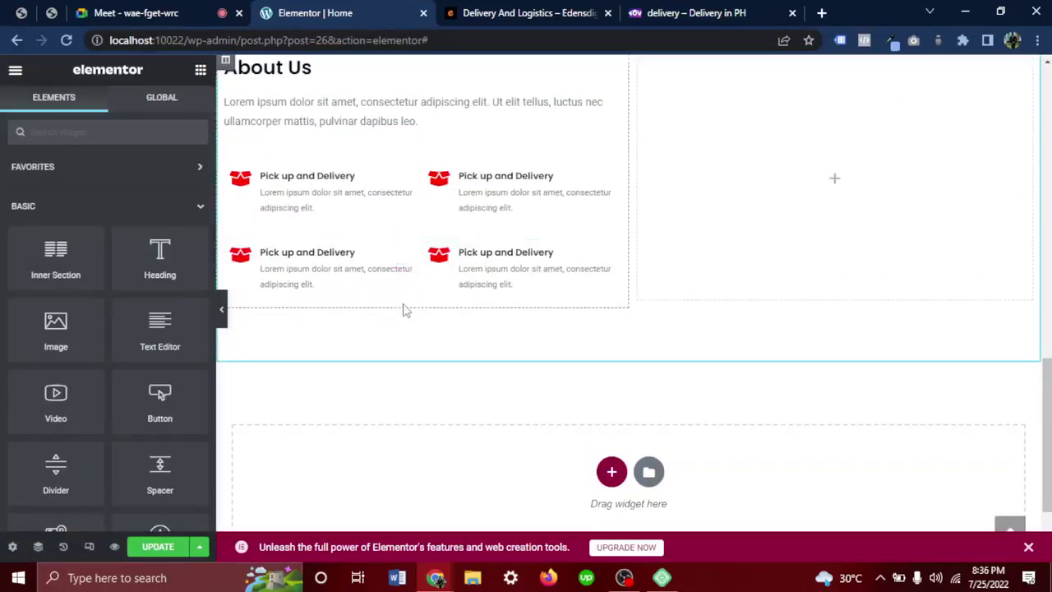
right_click(403, 310)
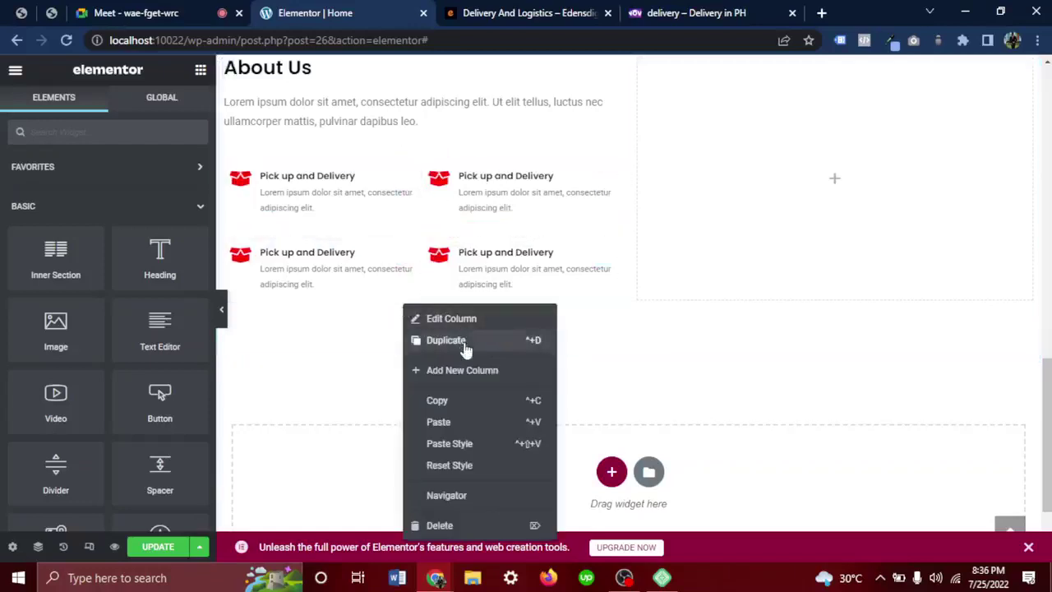
click(461, 426)
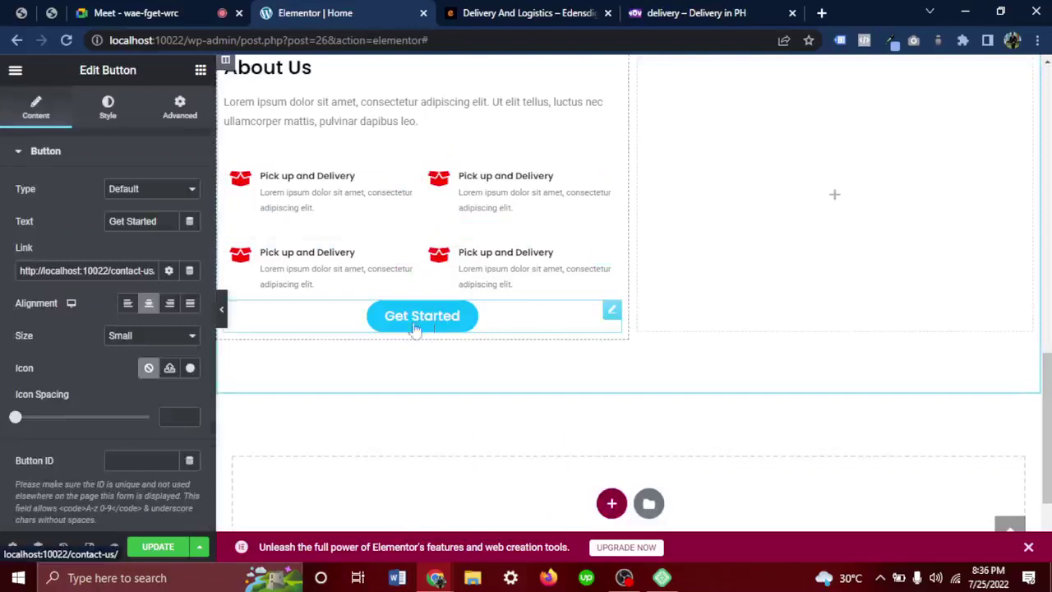
Left-align the pasted button and change its text to "Work with Us".
click(127, 302)
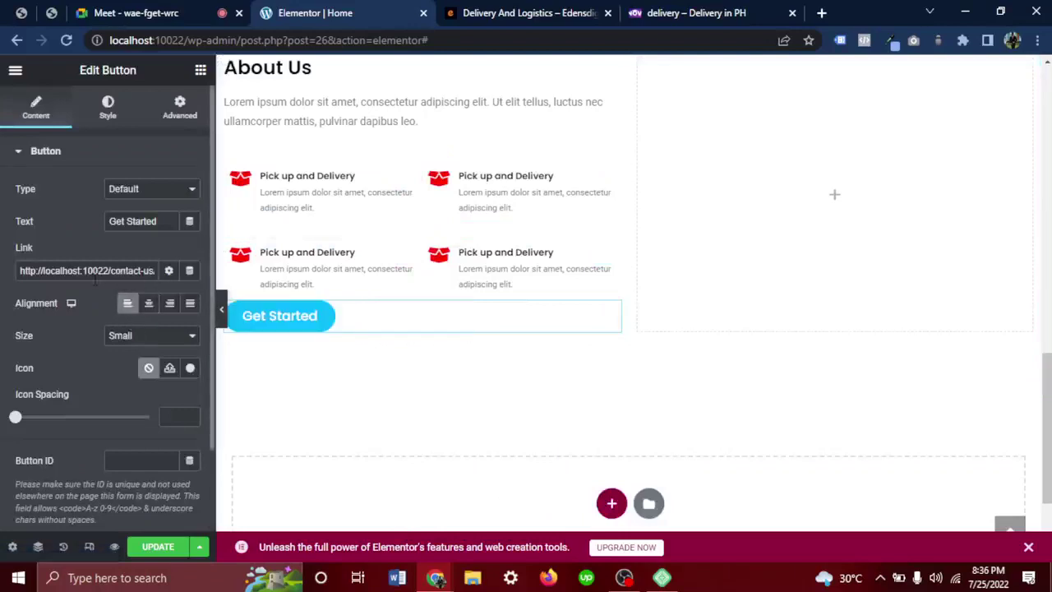
triple_click(165, 221)
text(Work)
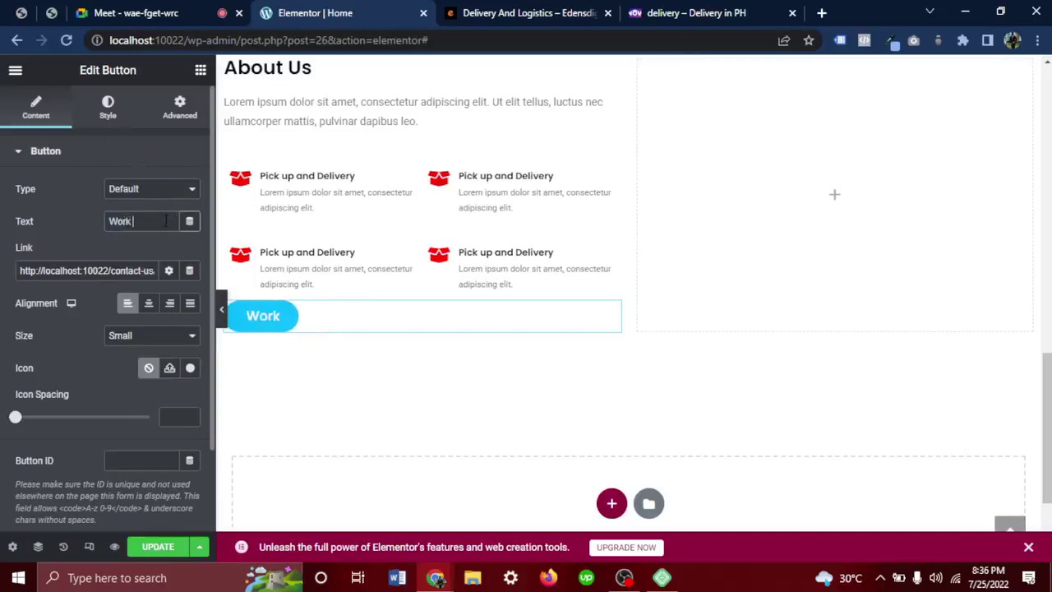
text( with Us)
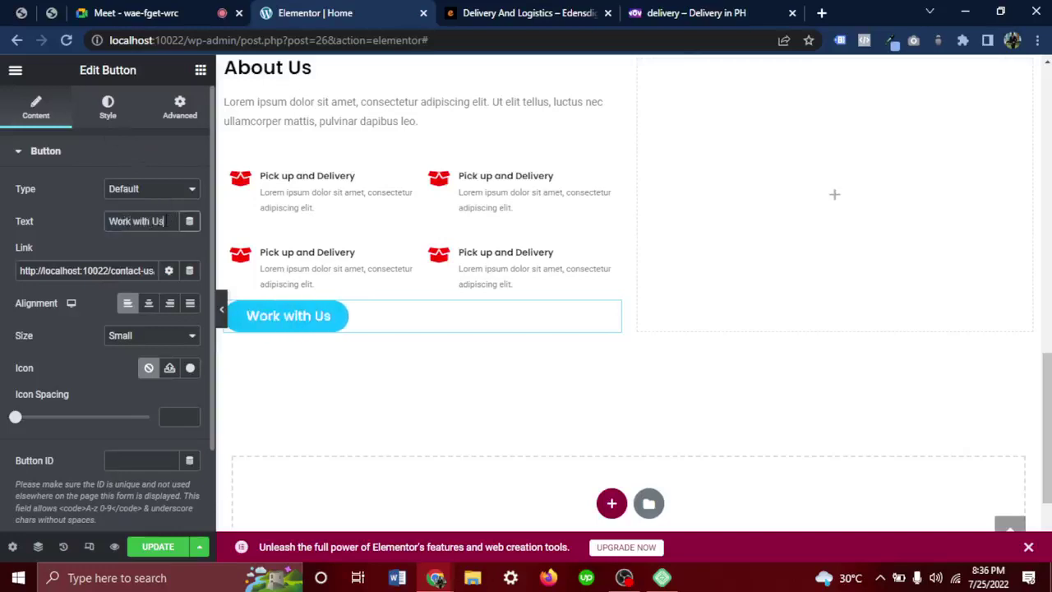
Give the Work with Us button a 30 px top margin.
click(174, 112)
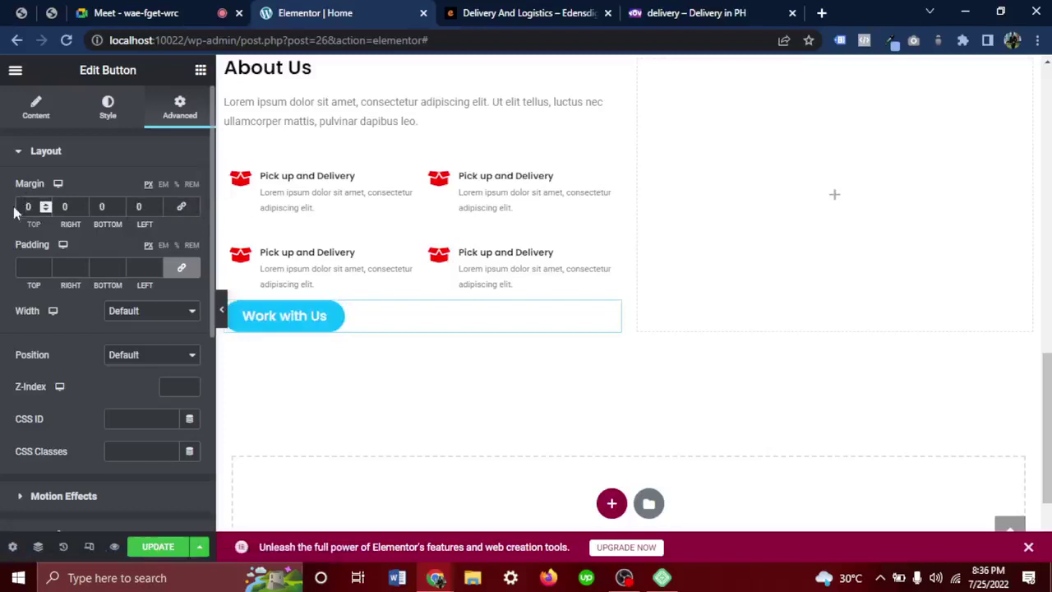
text(50)
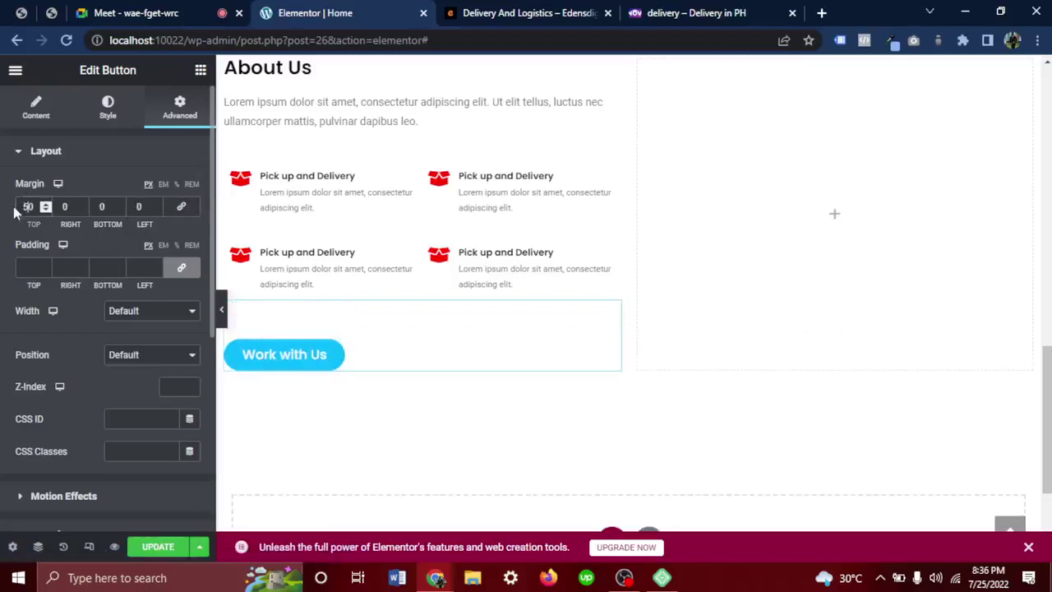
key(BackSpace)
key(BackSpace)
text(40)
key(BackSpace)
key(BackSpace)
text(30)
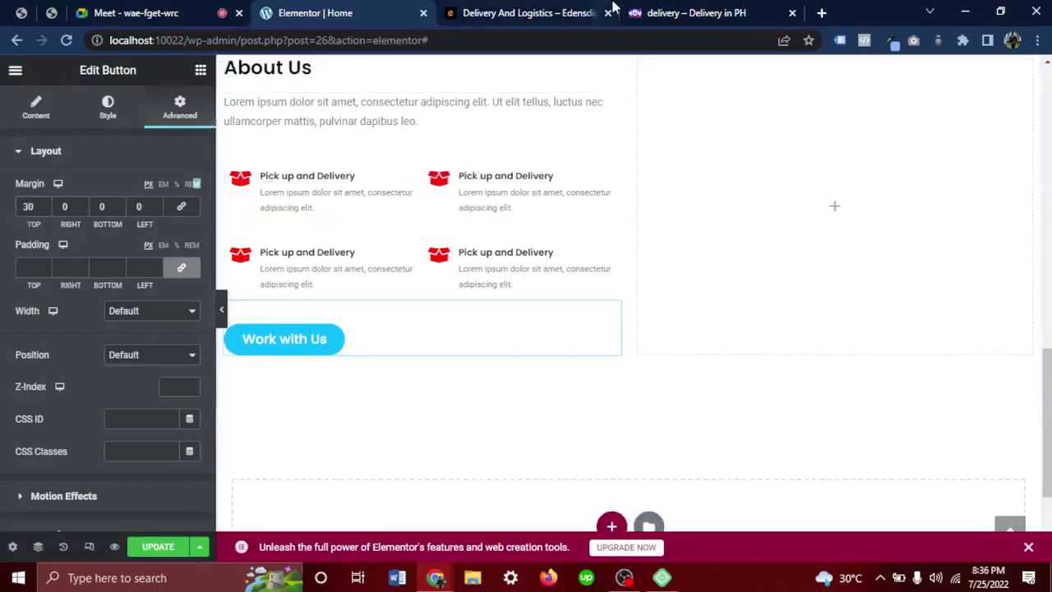
Check the icons in the reference design's About us section and return to the Elementor page.
click(565, 10)
scroll(436, 402, down, 1)
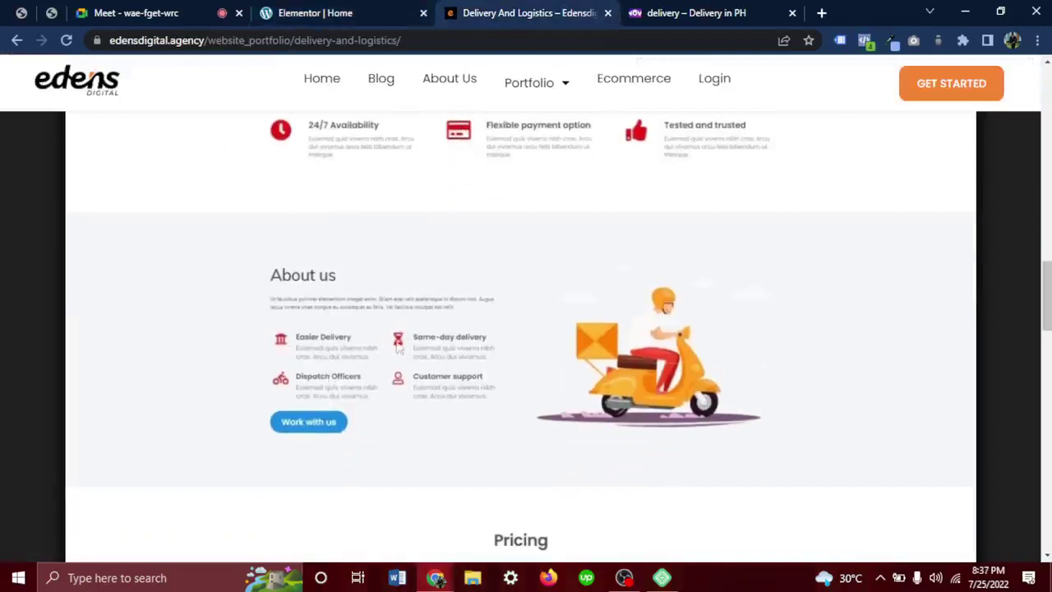
click(331, 13)
Replace the icon of the first About Us icon box with an hourglass found by searching the icon library for "hou".
click(404, 178)
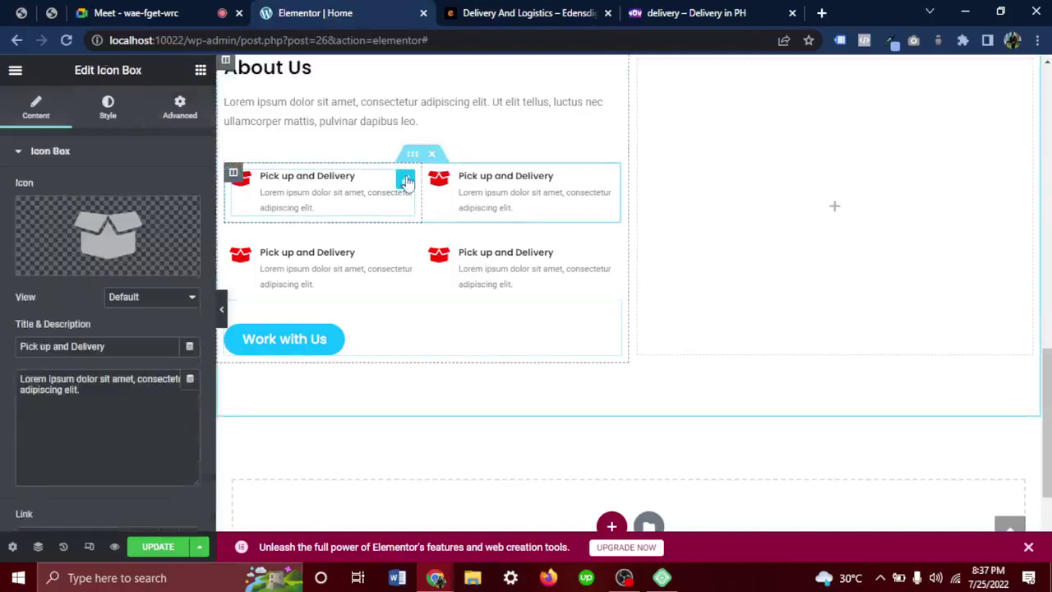
click(47, 267)
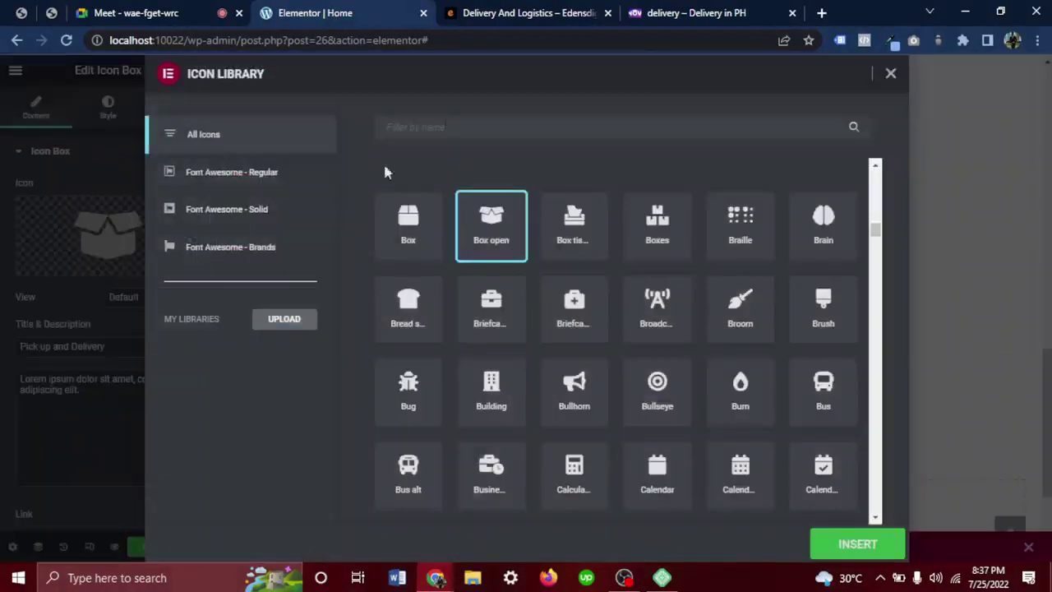
click(468, 127)
text(bank)
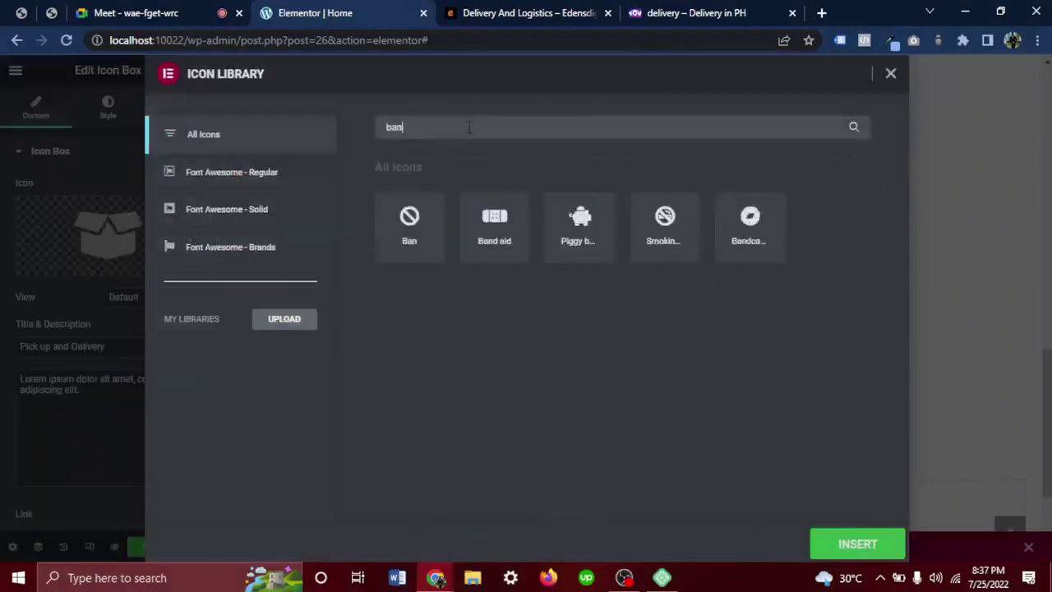
key(BackSpace)
key(BackSpace)
key(BackSpace)
key(BackSpace)
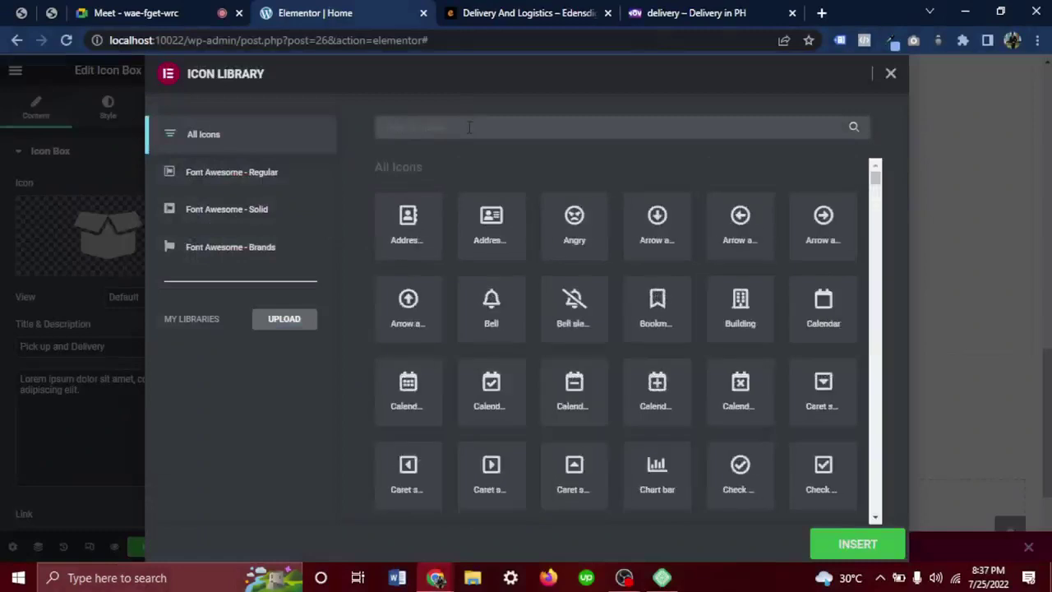
text(hou)
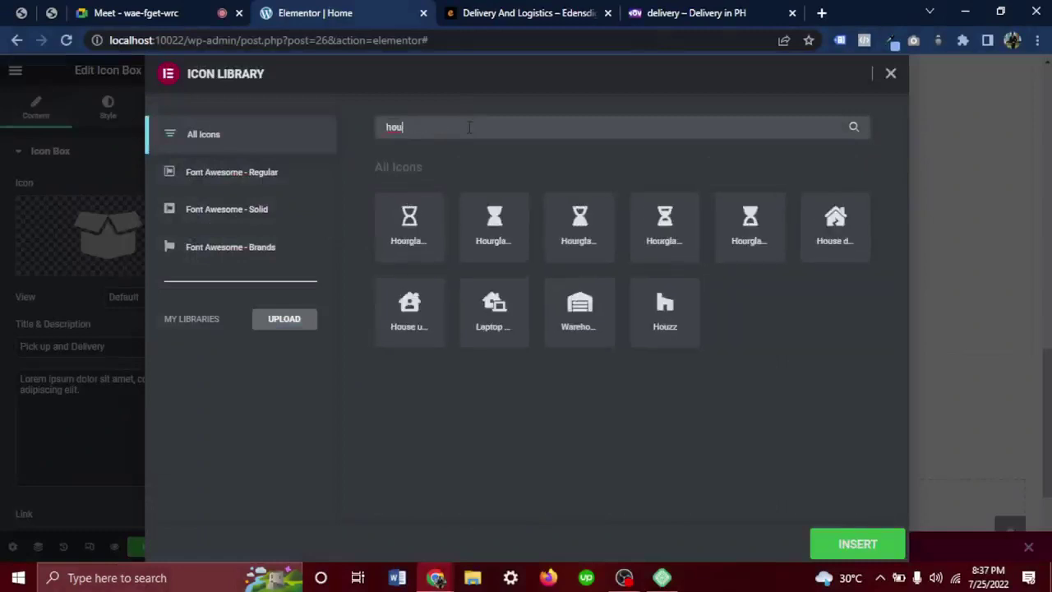
click(646, 215)
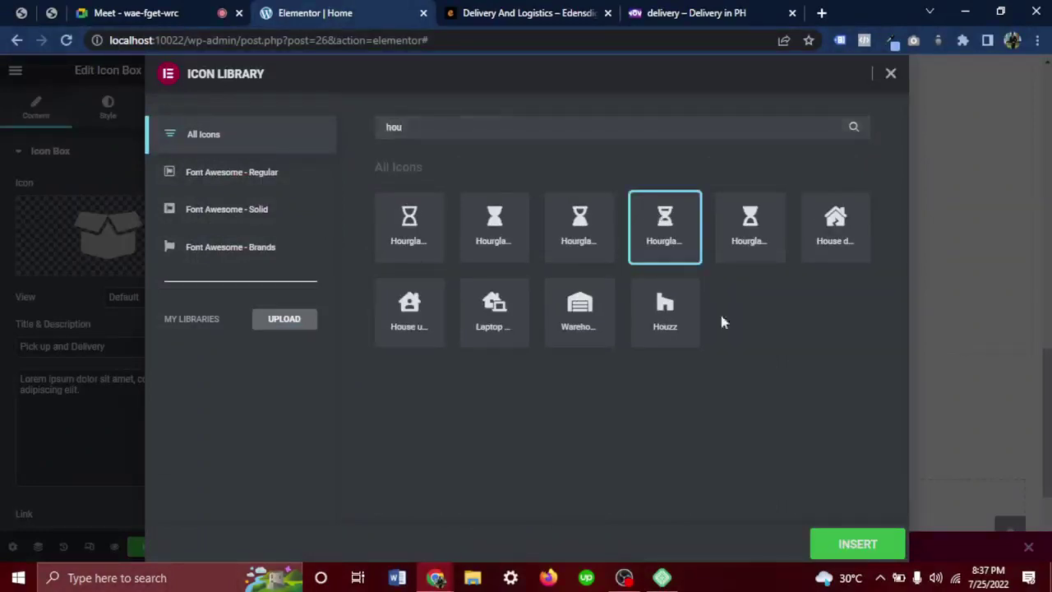
click(827, 551)
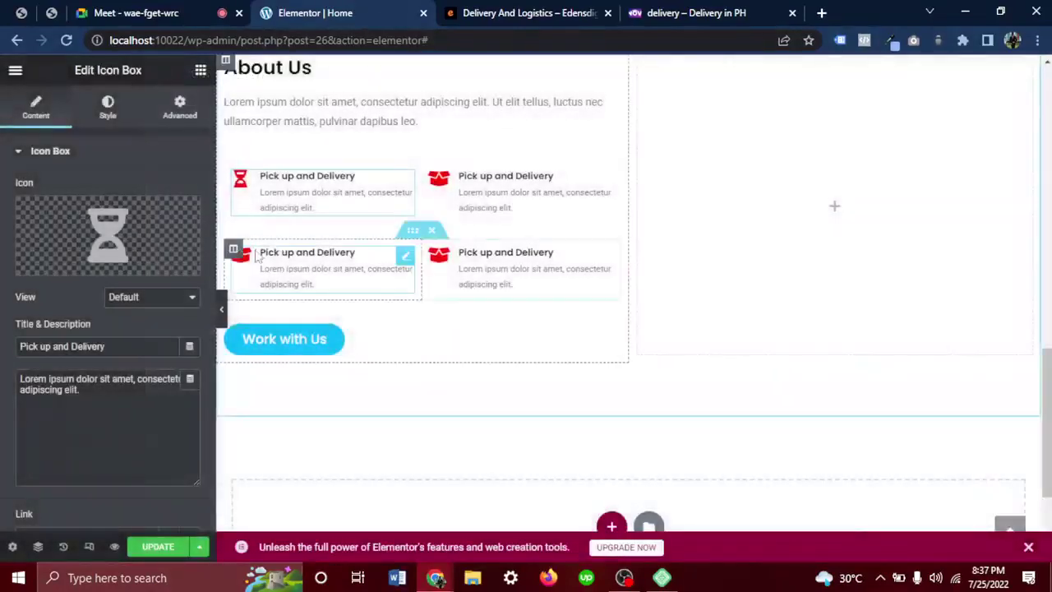
drag(90, 346, 33, 346)
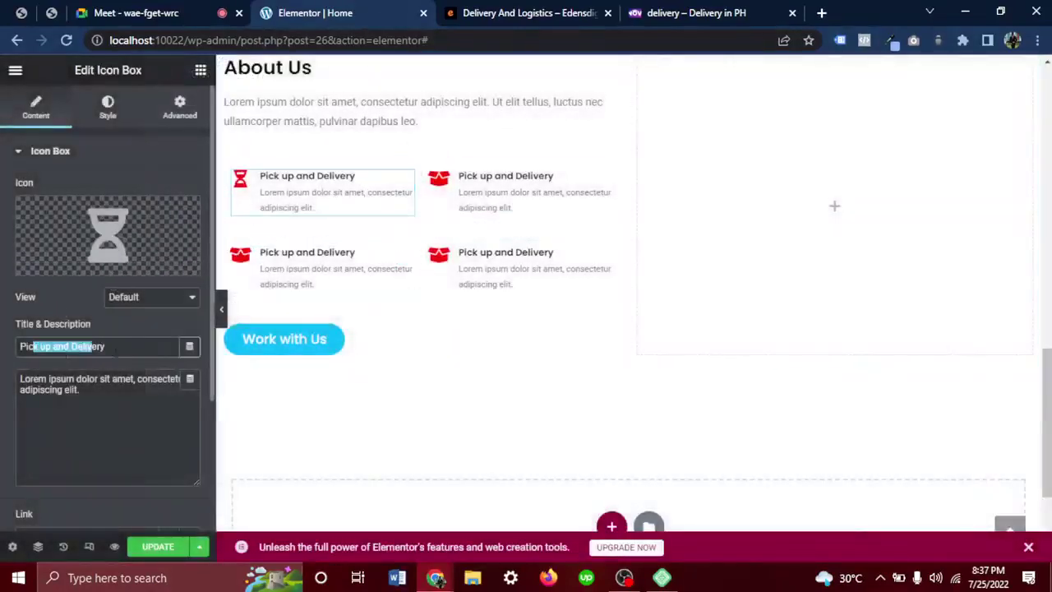
click(105, 346)
scroll(911, 244, up, 2)
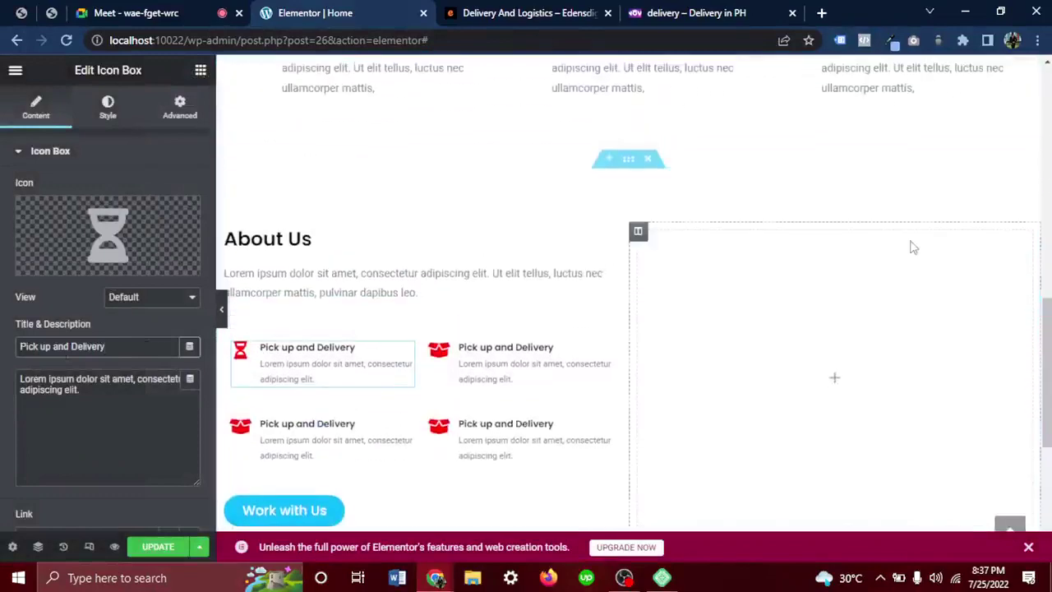
Open the widget list for the empty column beside About Us, and examine the scooter illustration in the reference design's About us section.
click(834, 378)
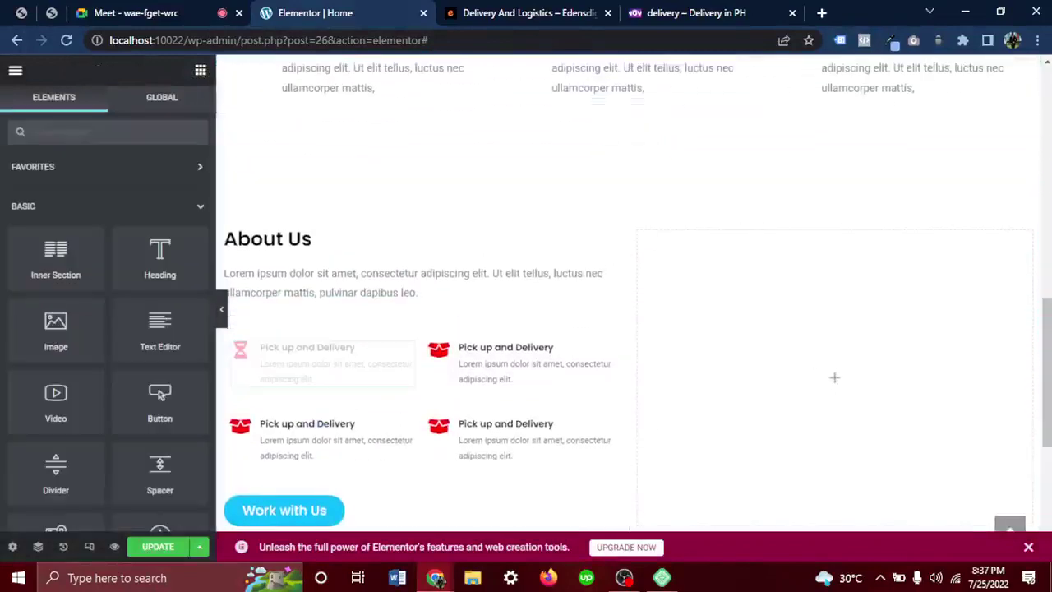
click(540, 10)
drag(709, 345, 721, 399)
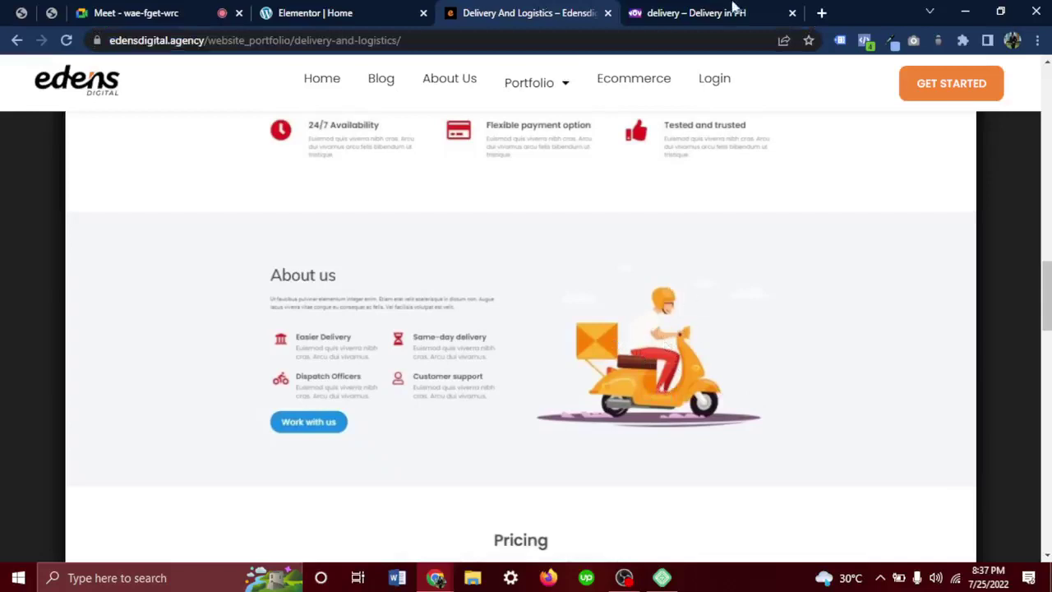
Search Google in a new tab for "delivery bike illustration" and open the Freepik image of the red scooter rider.
click(822, 13)
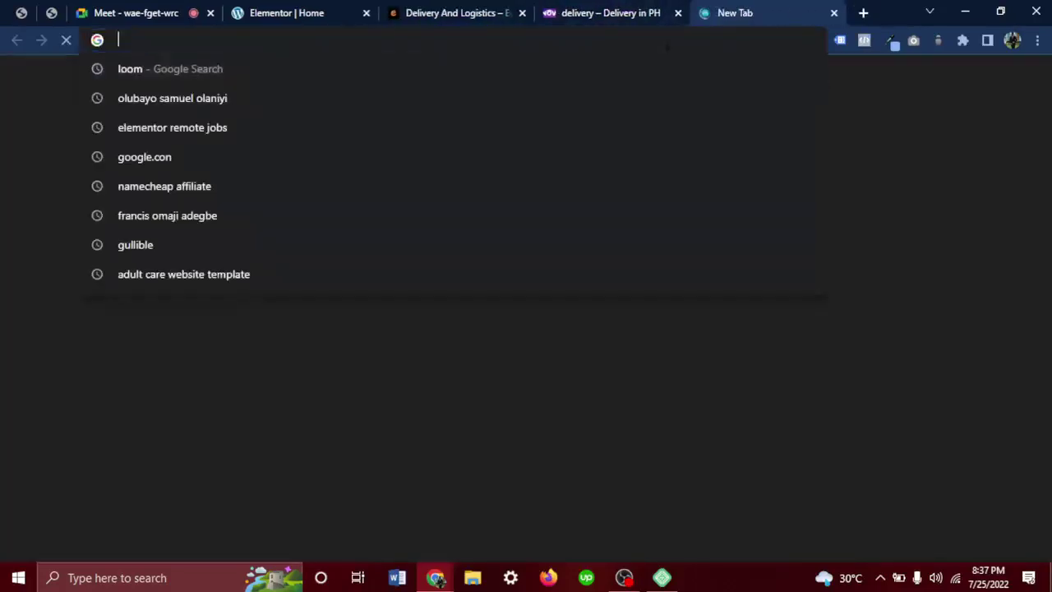
text(de)
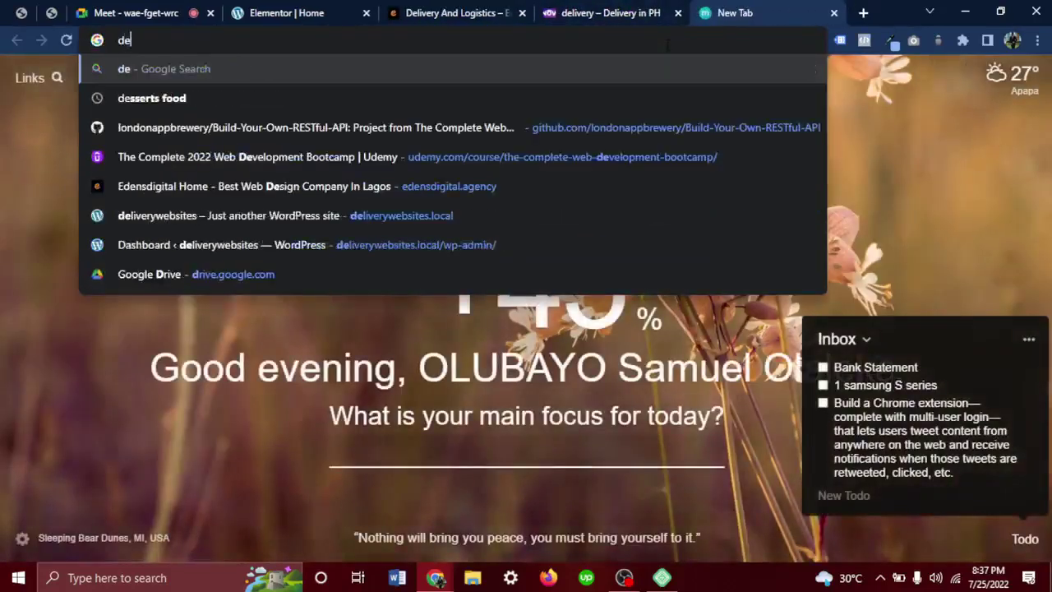
text(livery bike)
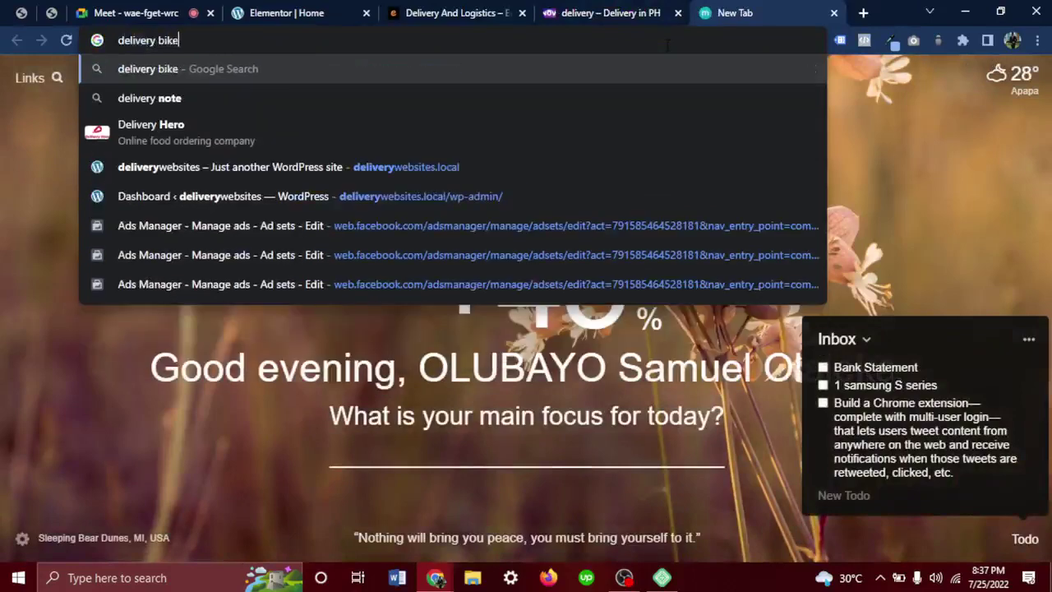
text( illustration)
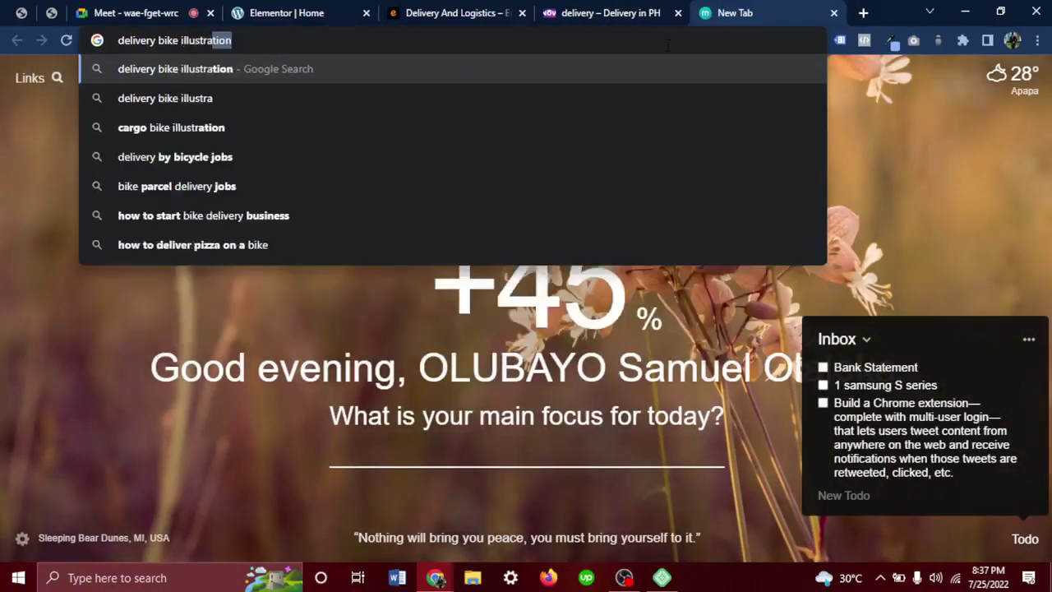
key(Return)
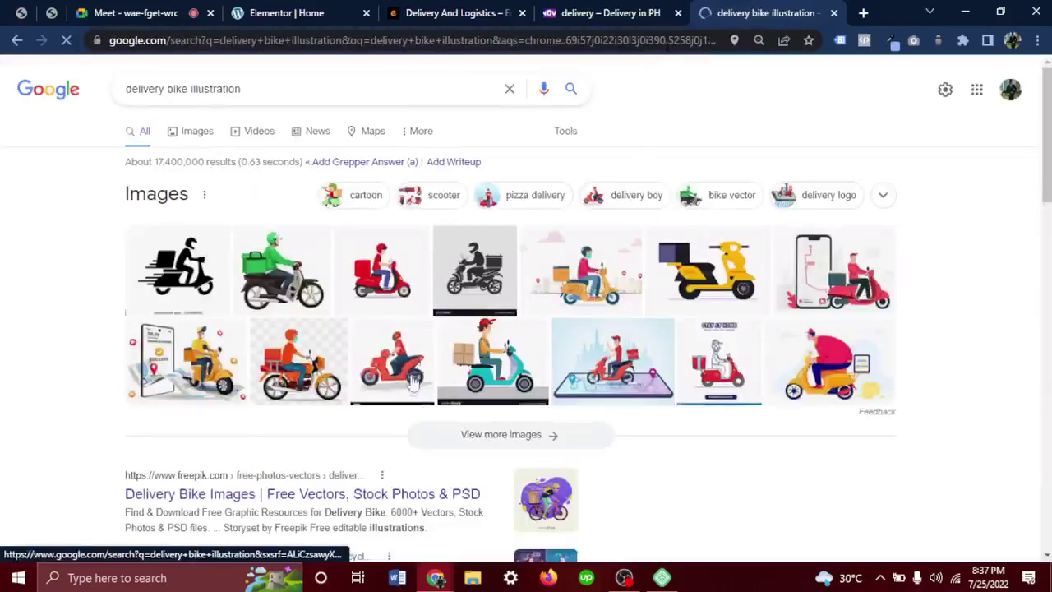
click(391, 268)
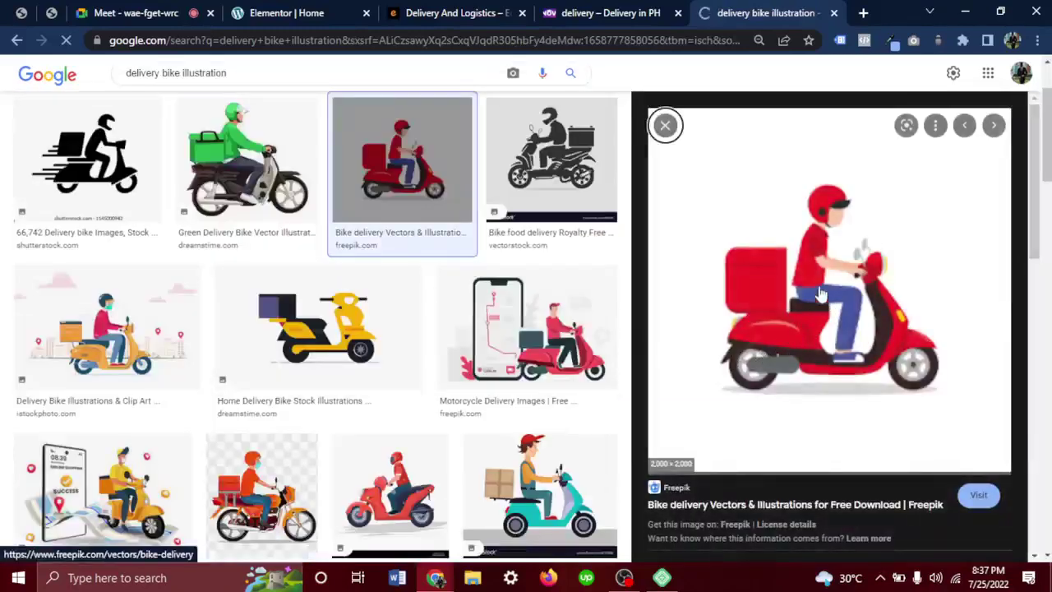
Save the red scooter illustration as delivery-man-riding-red-scooter-illustration_9845-14.webp in the Restuarant folder.
scroll(817, 306, down, 4)
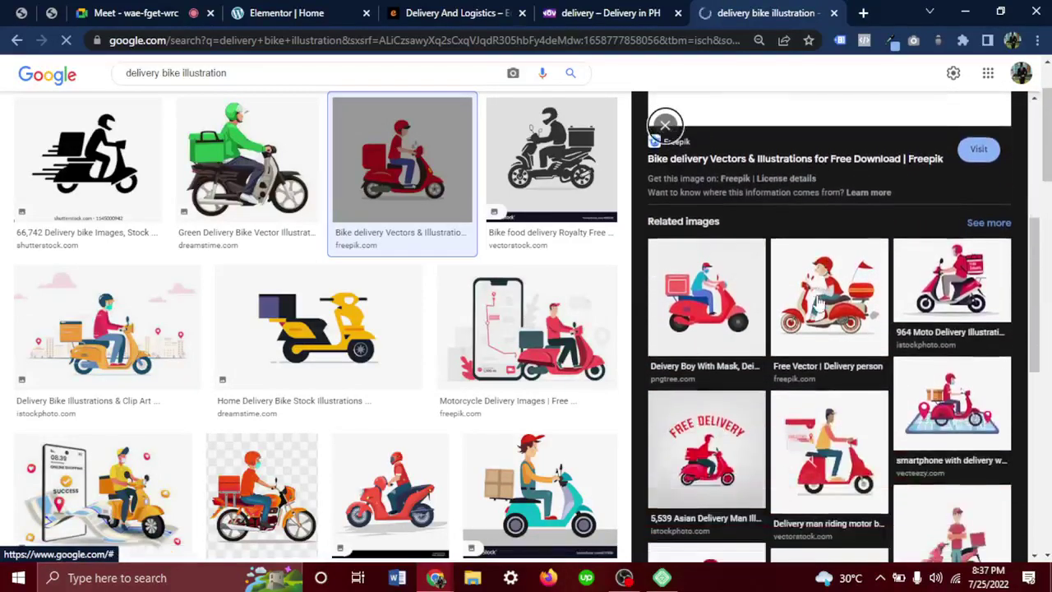
scroll(817, 304, down, 3)
scroll(817, 304, up, 7)
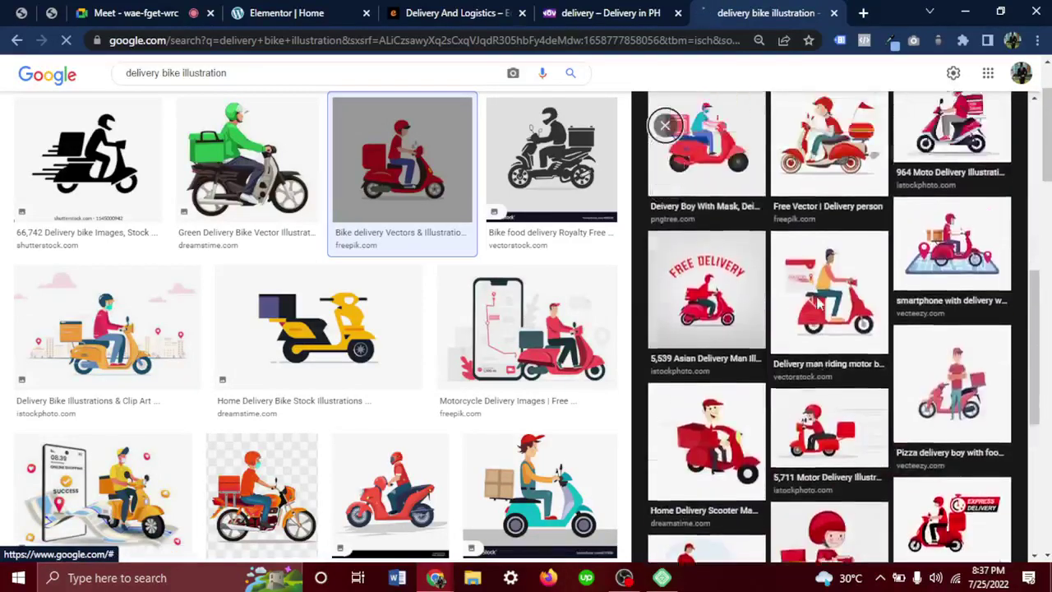
right_click(833, 306)
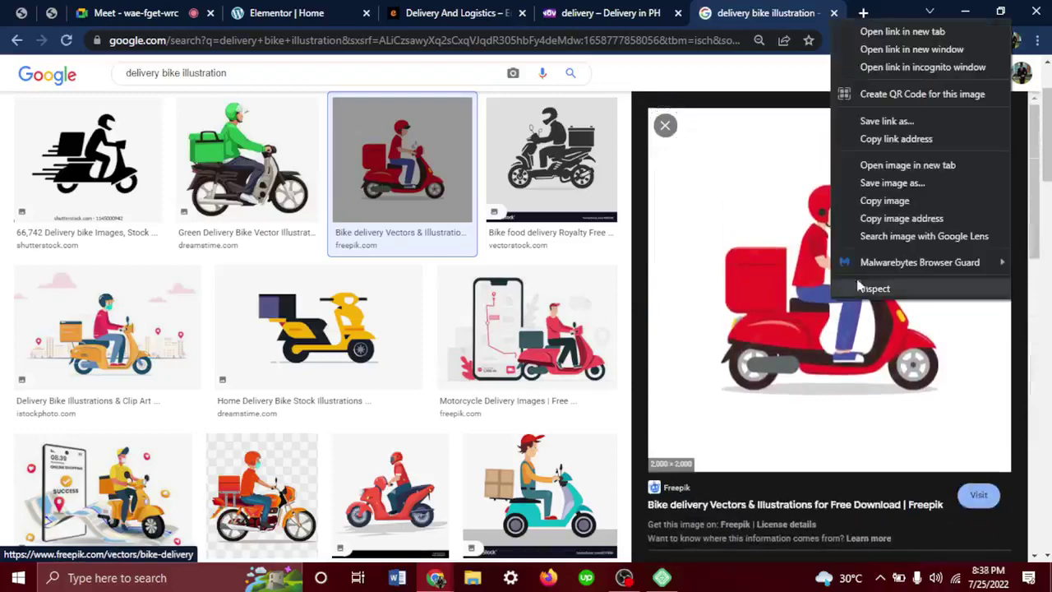
click(889, 182)
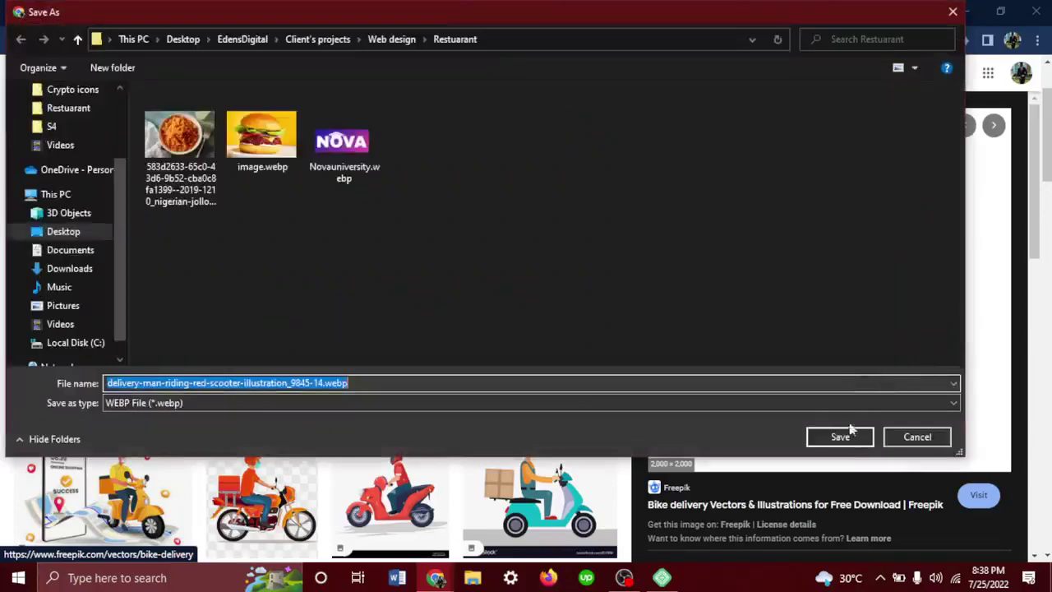
click(846, 436)
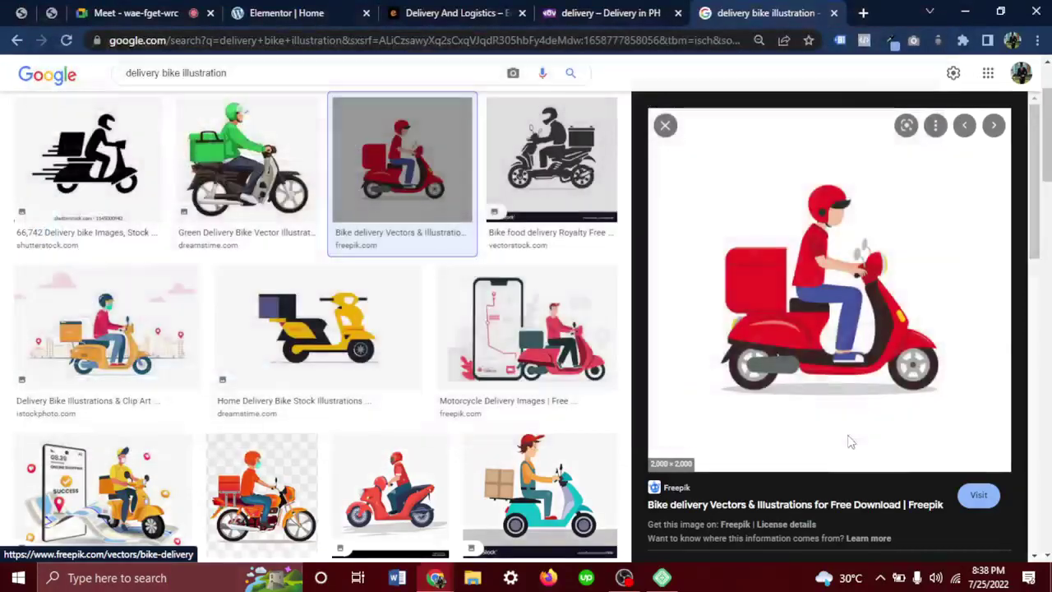
Search Google Images for "delivery bike illustration gif" and open the Delivery Hero animated illustration from Behance.
scroll(247, 312, up, 2)
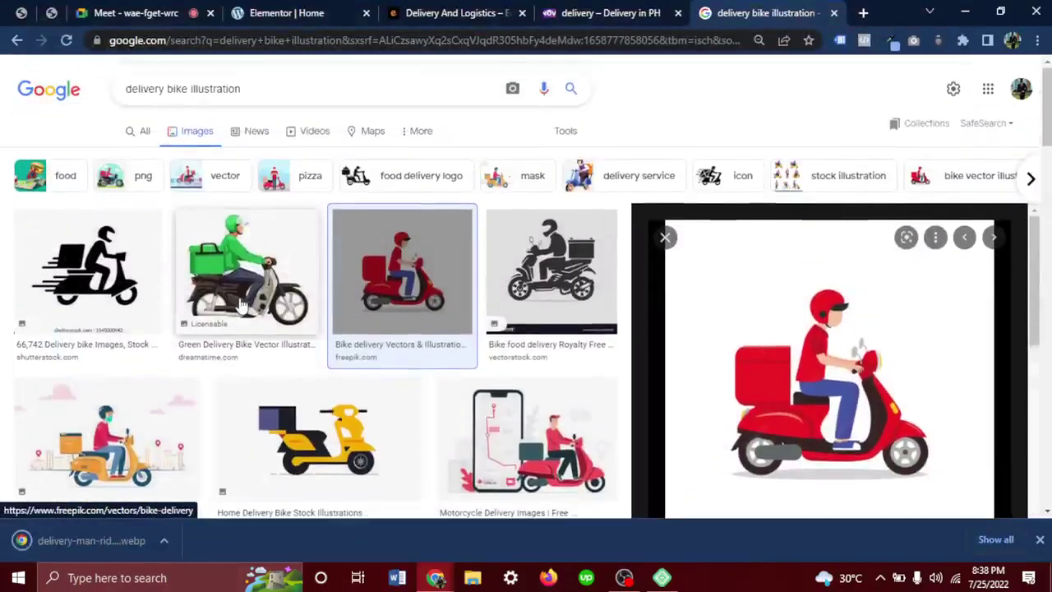
click(214, 93)
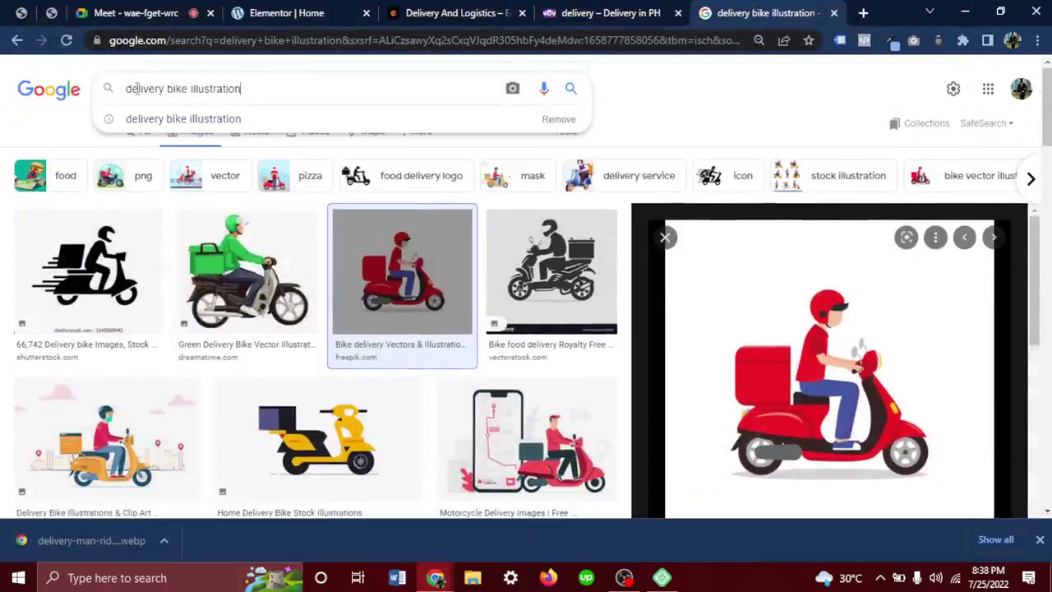
text(gi)
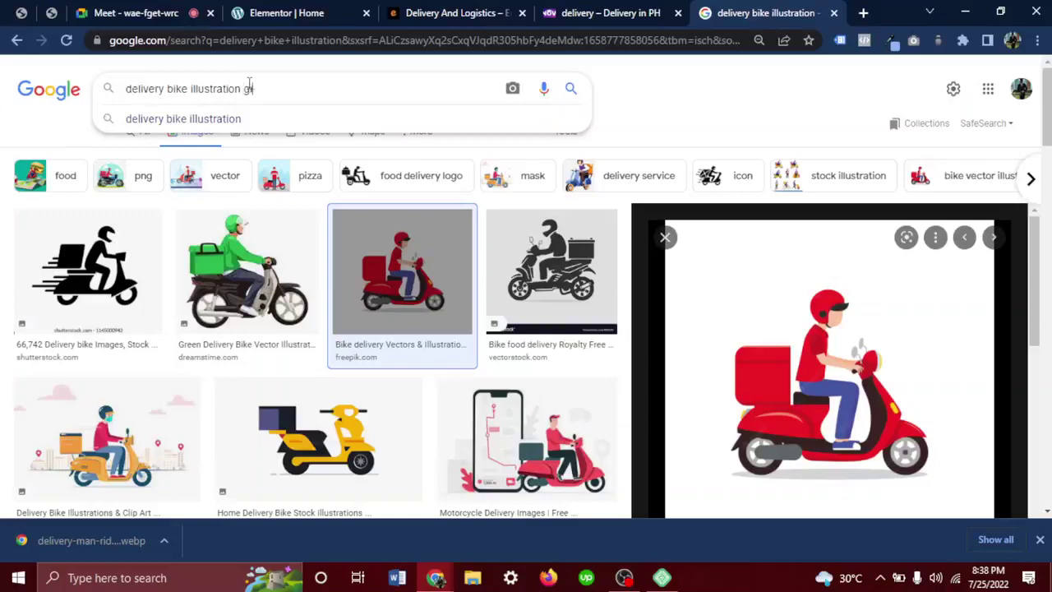
text(f)
key(Return)
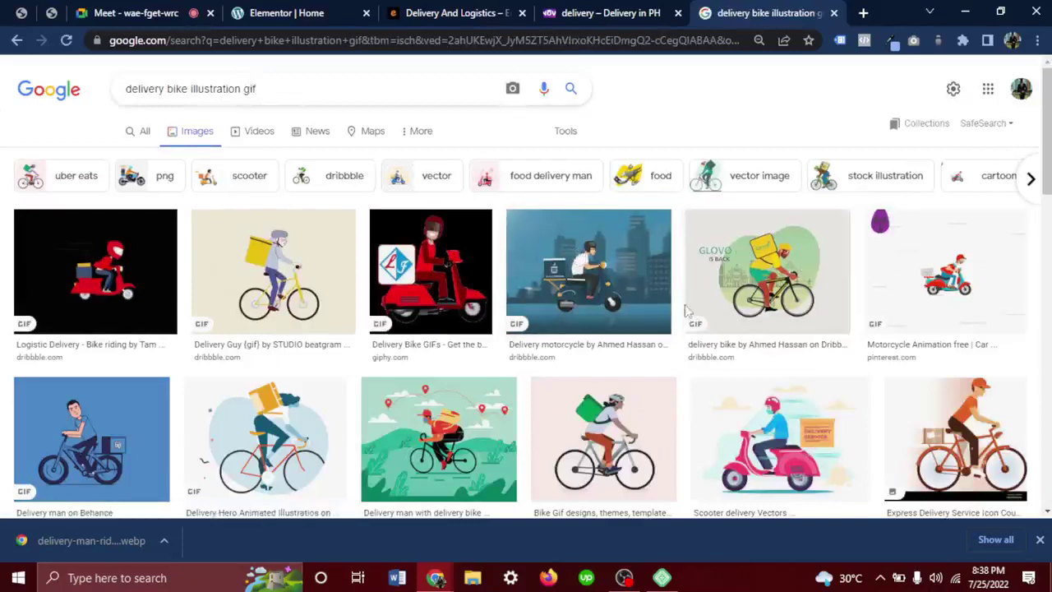
click(312, 446)
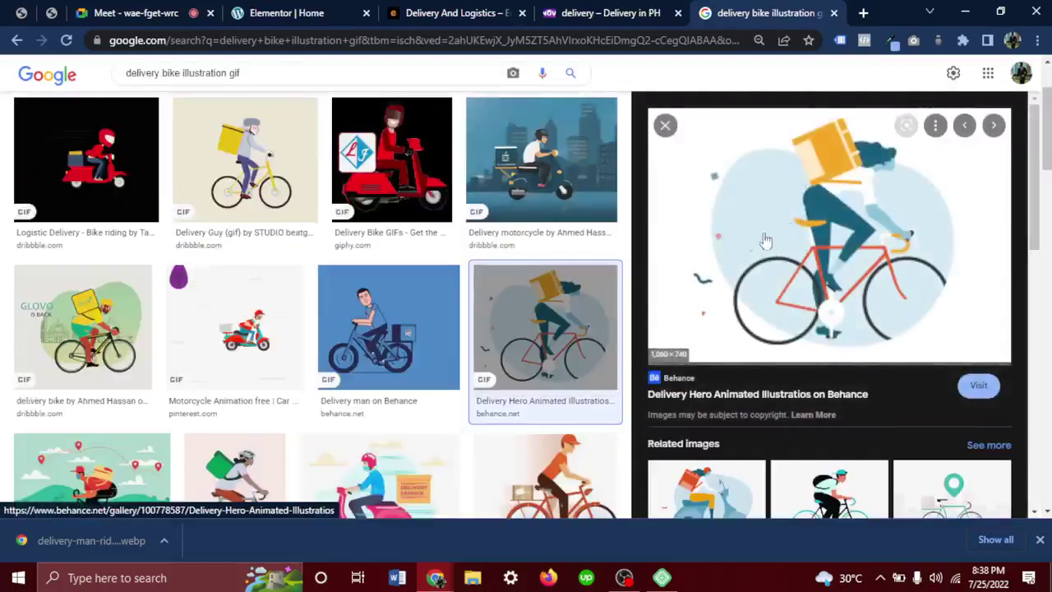
Save the animated cyclist as a1a373100778587.5f1028a886776.gif in the Restuarant folder, and switch back to the Elementor home page.
right_click(825, 215)
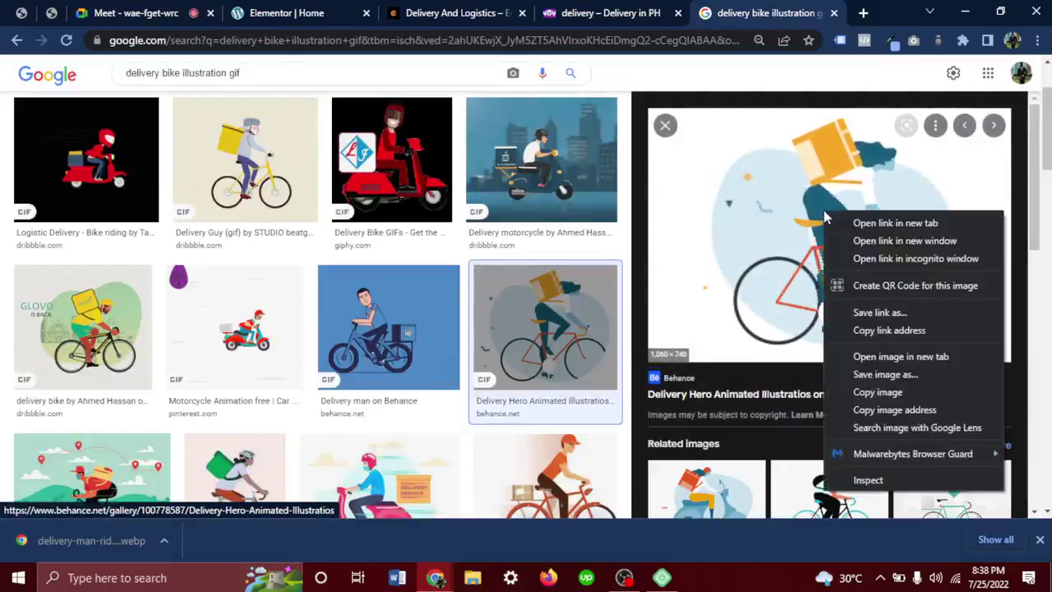
click(917, 375)
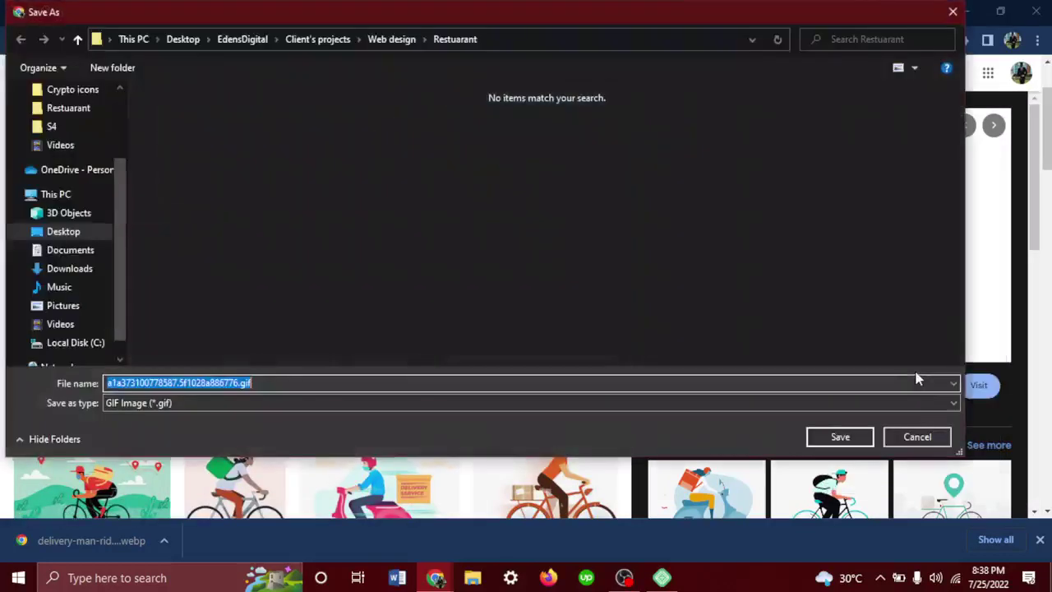
click(857, 434)
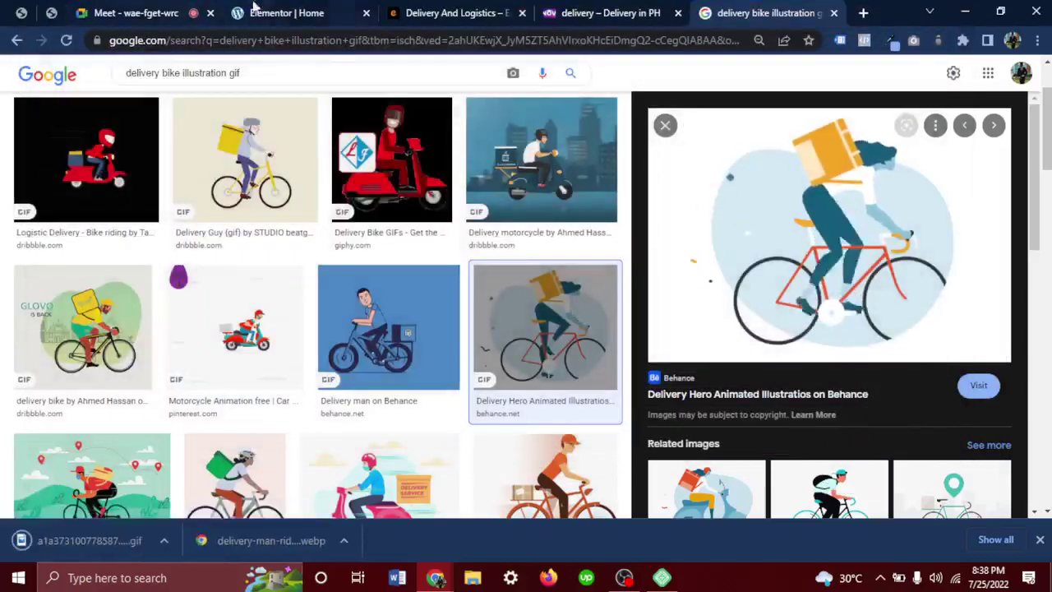
click(284, 10)
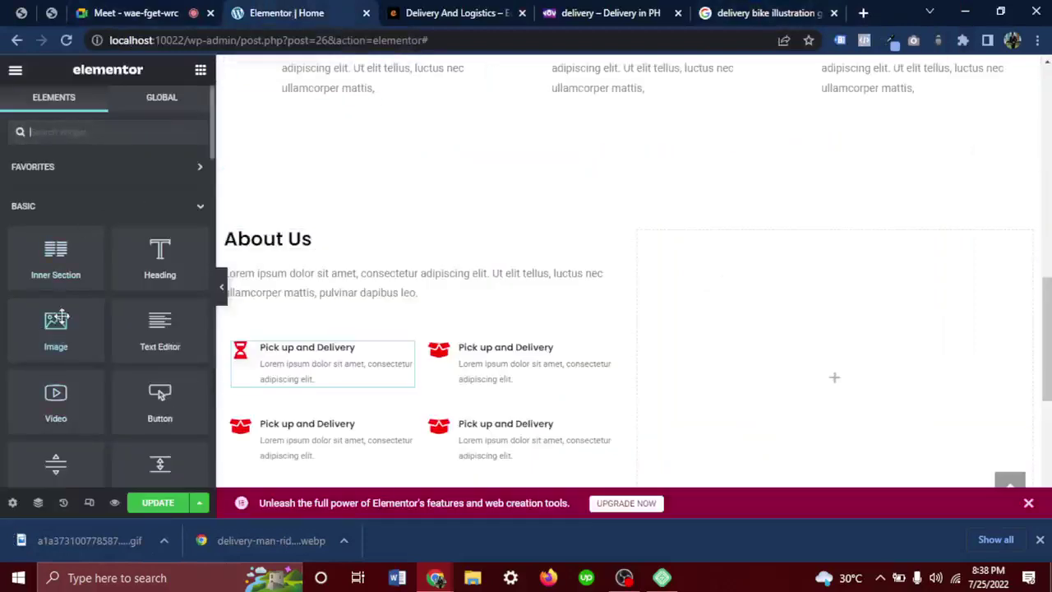
Add an Image widget to the empty About Us column and insert the uploaded a1a373100778587.5f1028a886776.gif.
drag(44, 330, 744, 301)
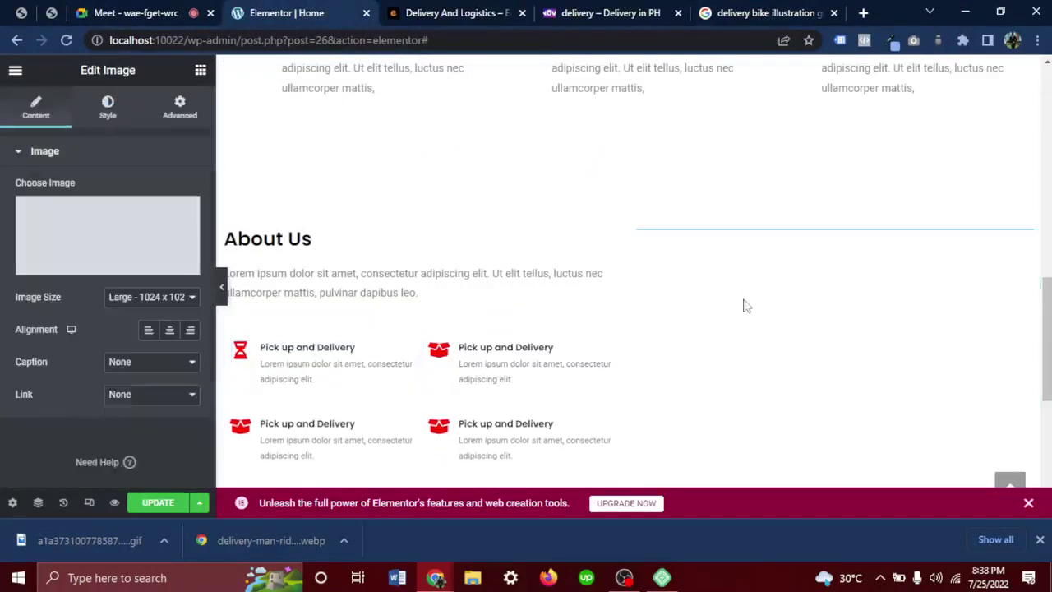
click(96, 264)
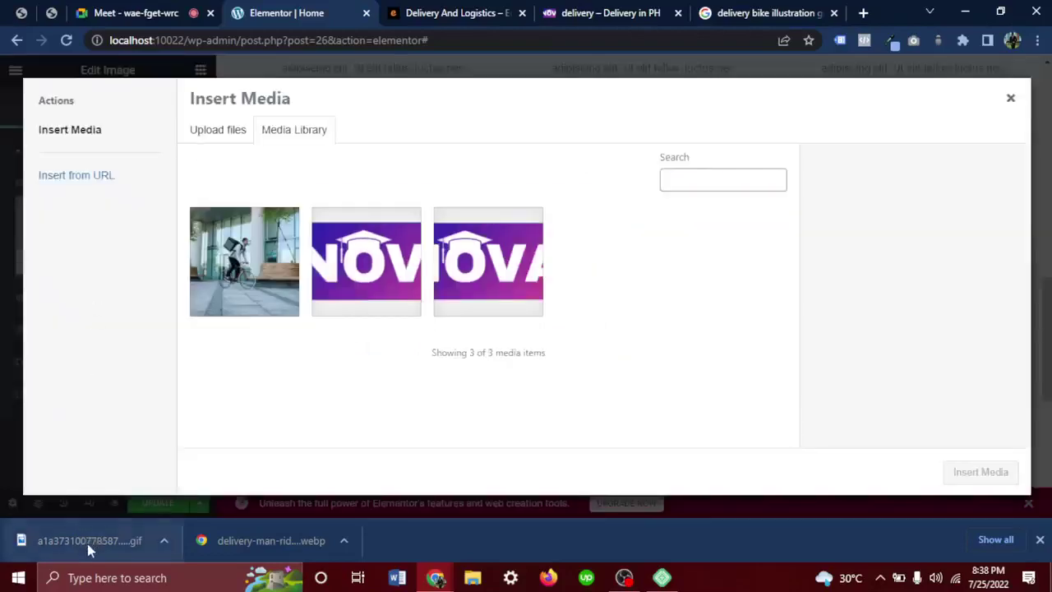
drag(87, 543, 297, 319)
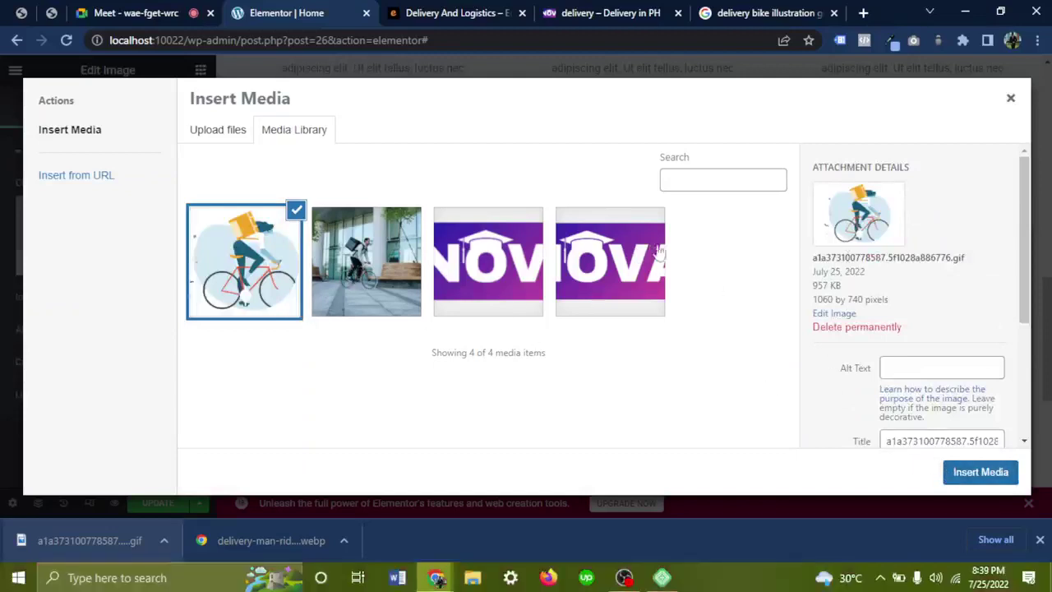
mouse_move(837, 285)
mouse_down()
mouse_move(812, 287)
mouse_move(824, 285)
mouse_up()
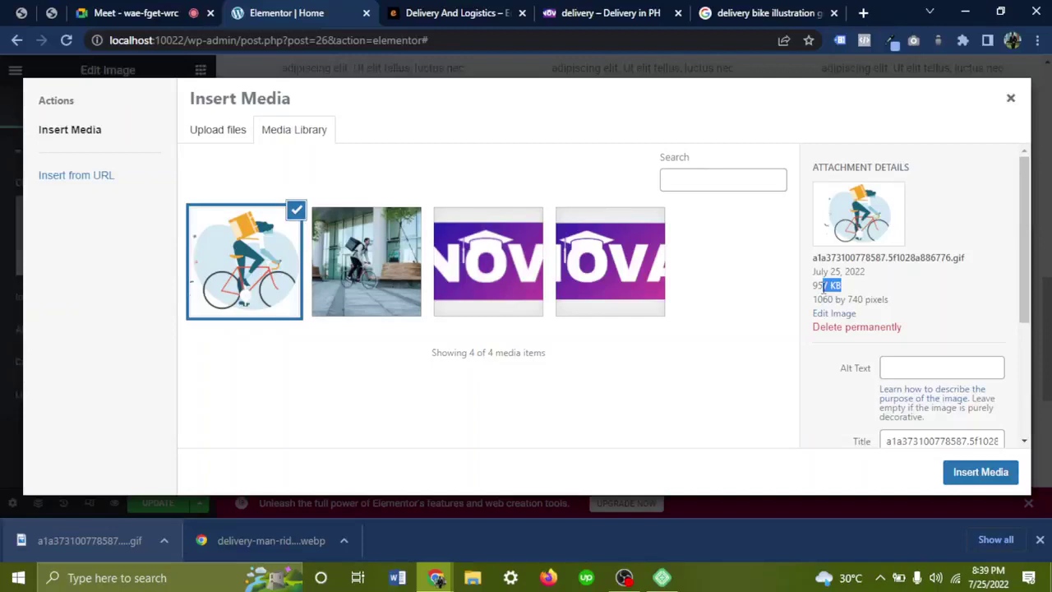
click(991, 475)
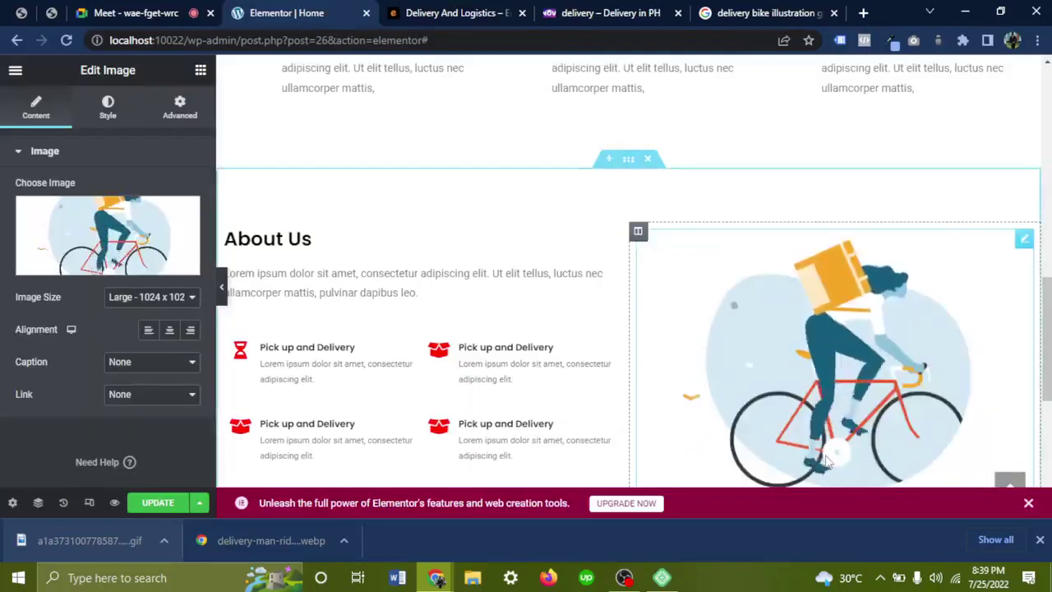
Review the home page at full width, checking the animated cyclist in the About Us section against the rest of the layout.
scroll(825, 465, down, 3)
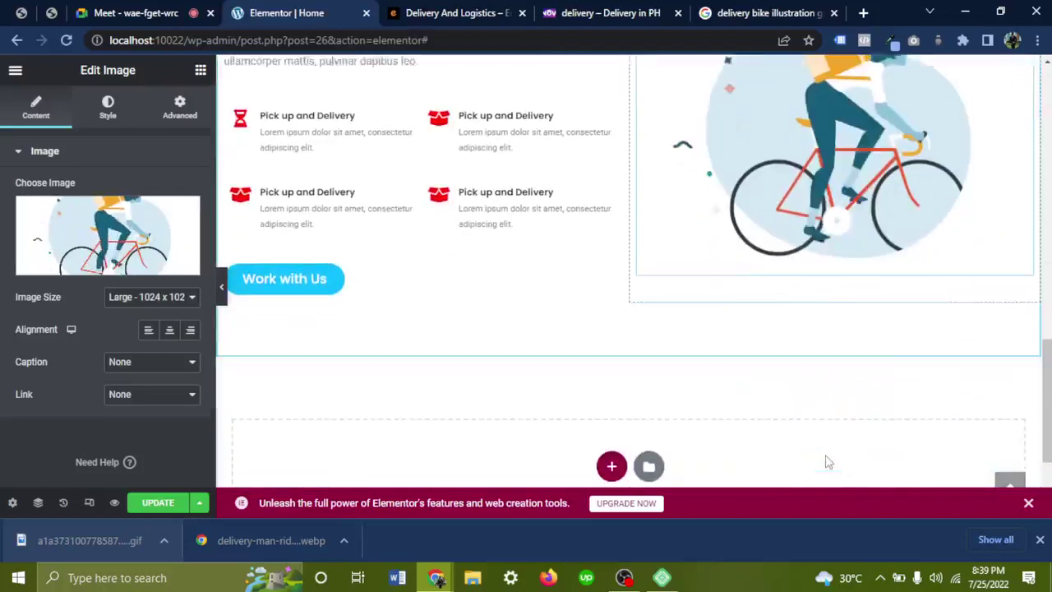
scroll(781, 206, up, 1)
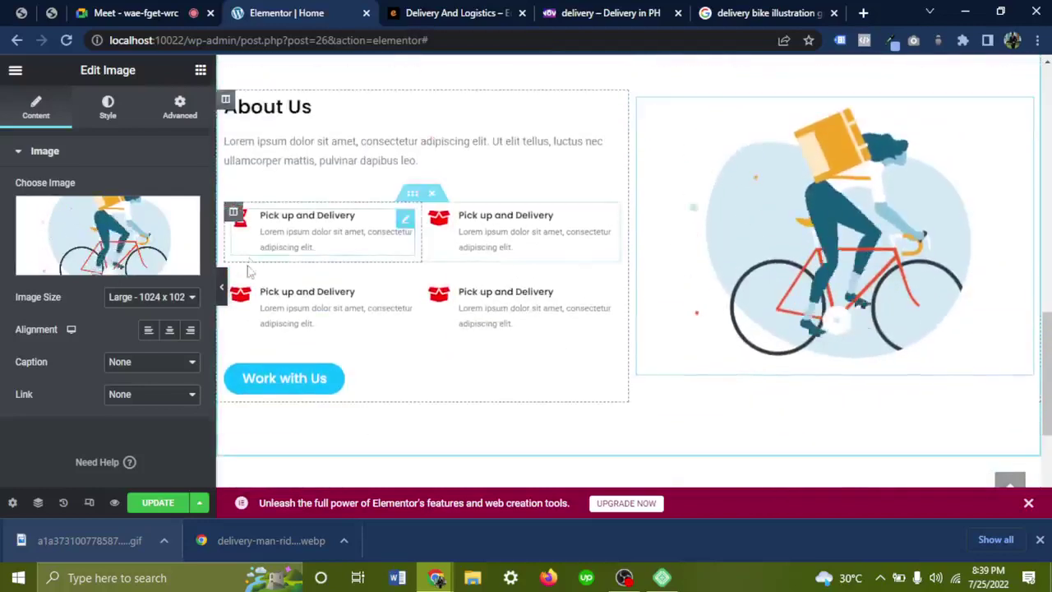
click(222, 292)
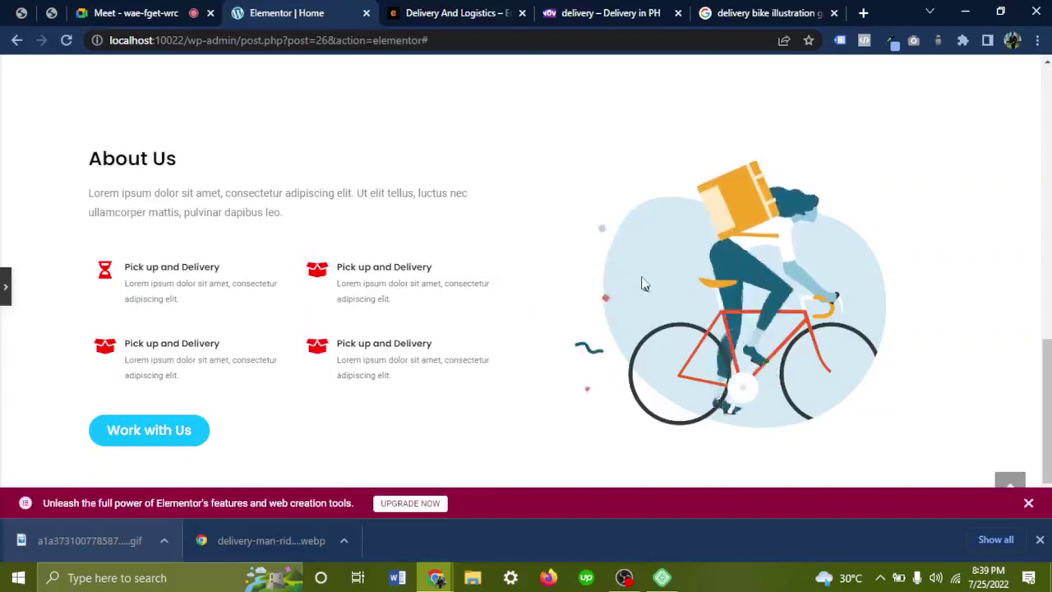
scroll(643, 284, up, 2)
scroll(643, 285, up, 8)
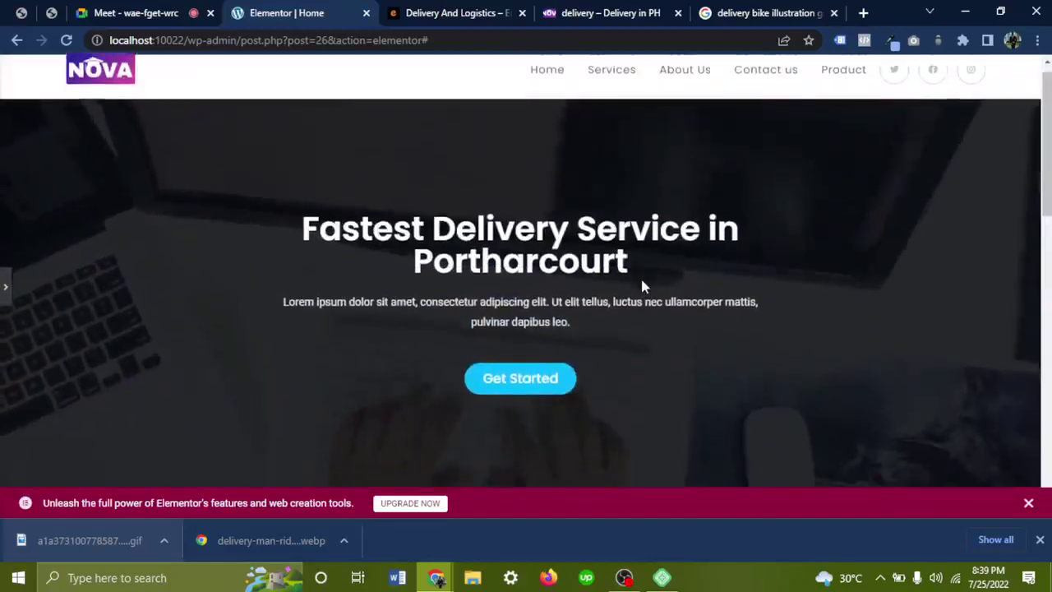
scroll(644, 285, down, 3)
scroll(644, 285, down, 9)
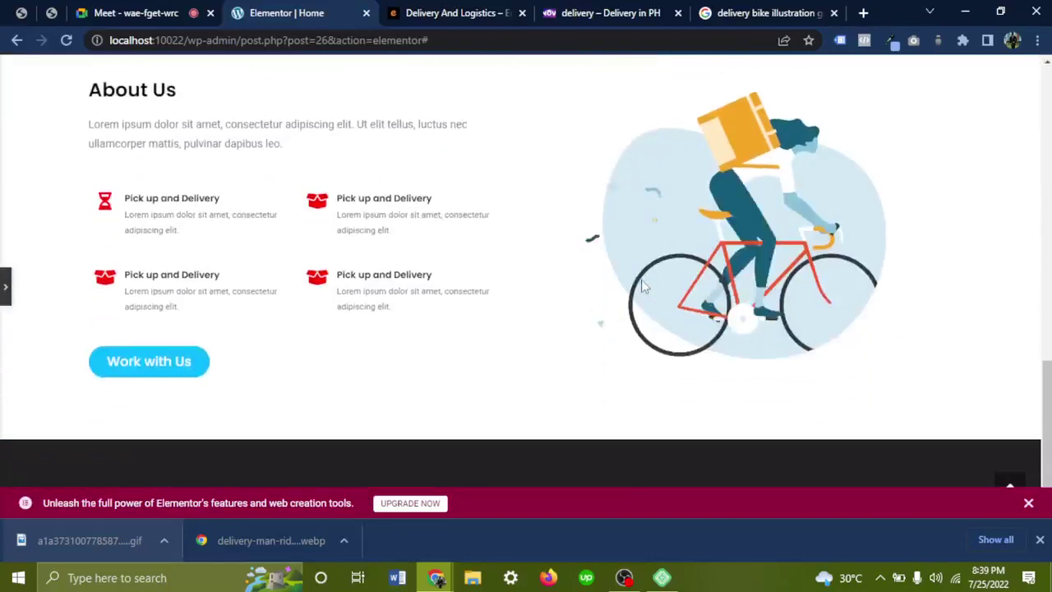
scroll(641, 288, up, 9)
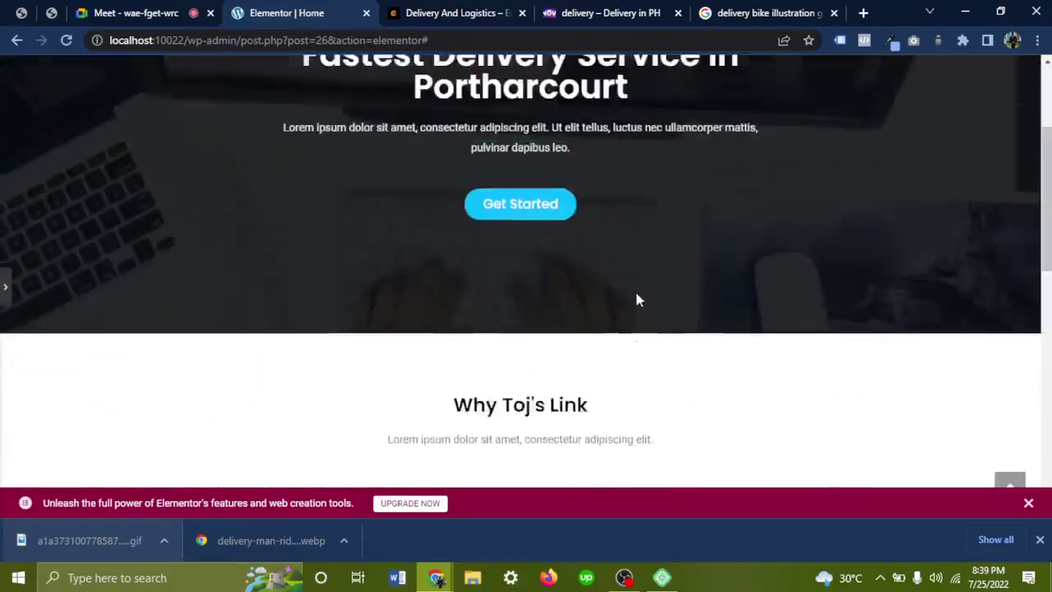
scroll(637, 300, down, 9)
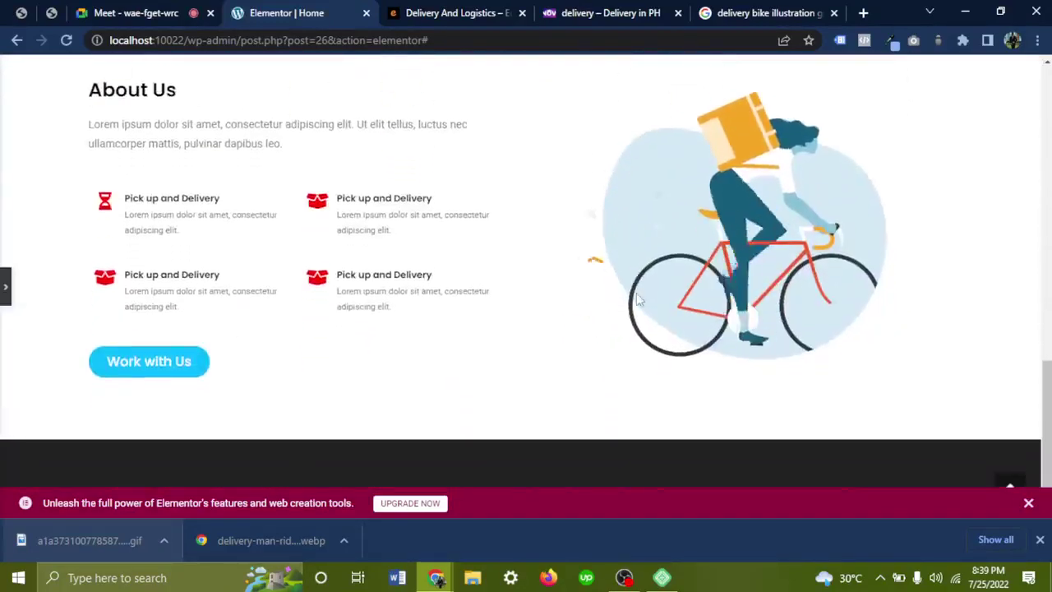
scroll(637, 302, up, 2)
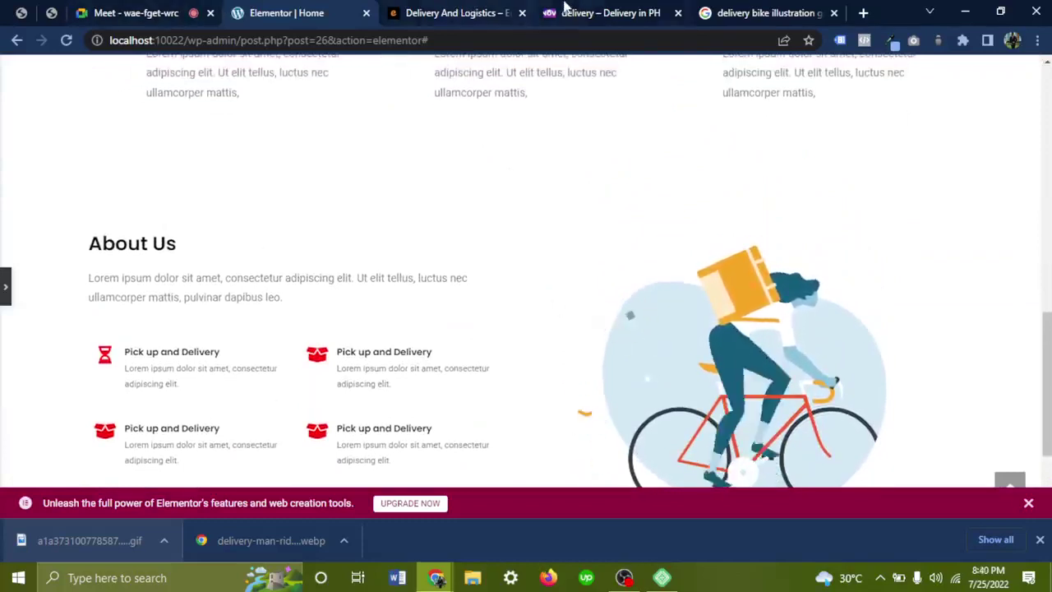
Check the reference's About us section, and give the About Us section a classic background in light grey #F9F9F9.
click(452, 9)
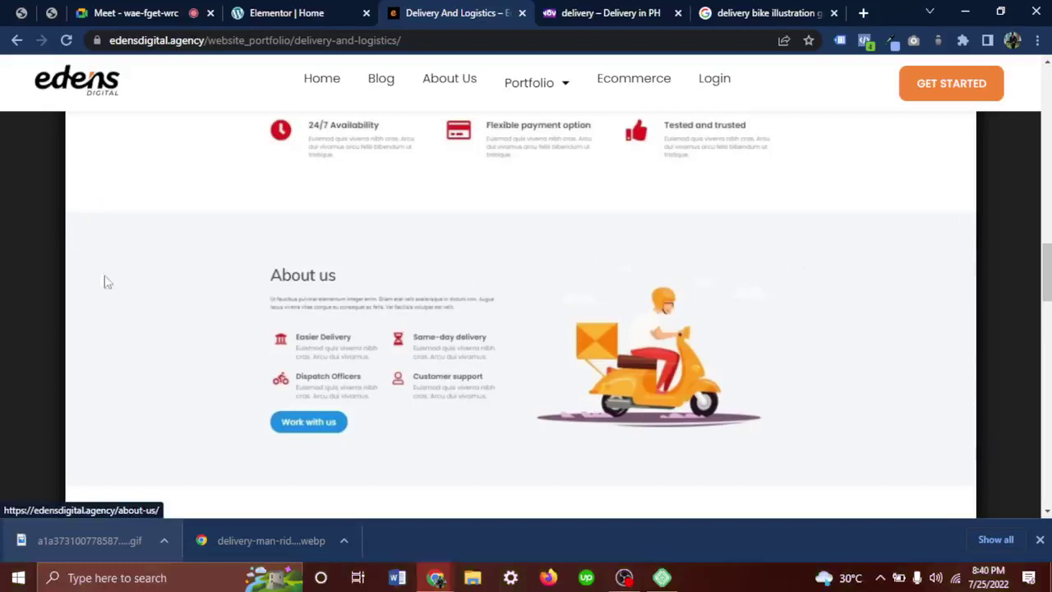
click(310, 10)
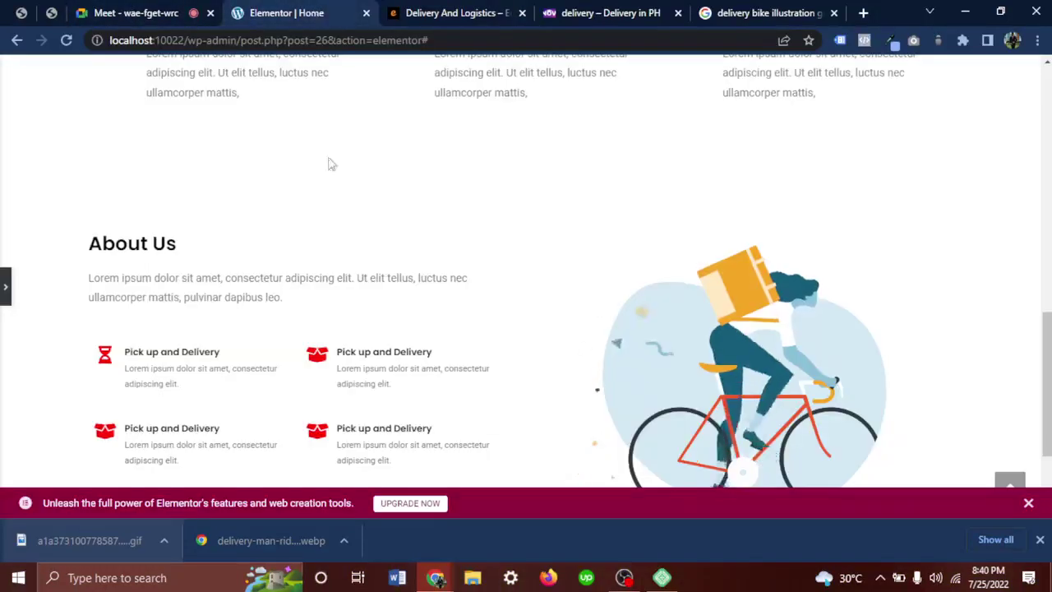
click(5, 287)
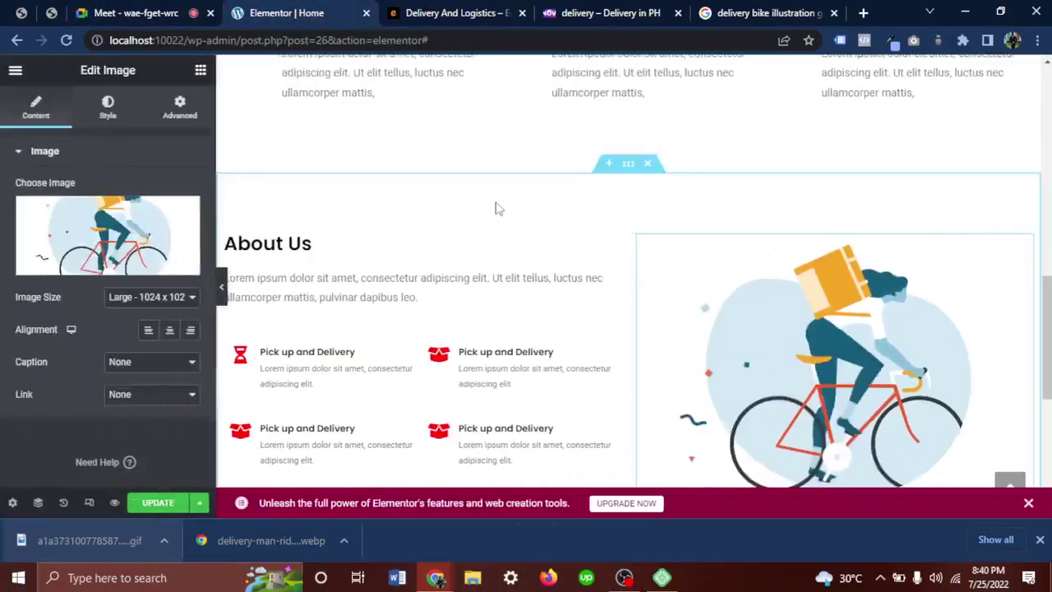
click(628, 165)
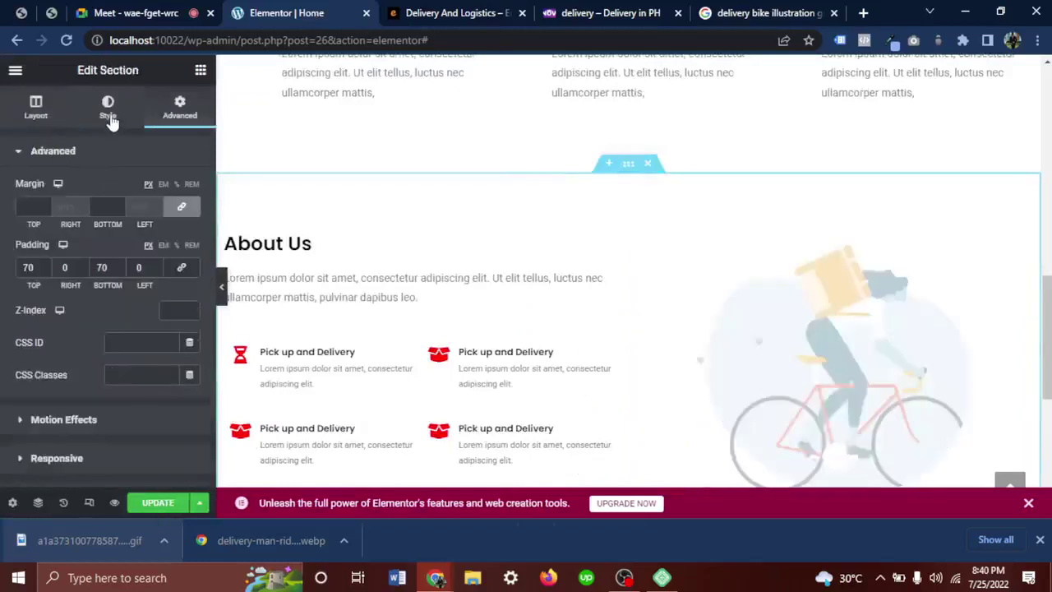
click(110, 115)
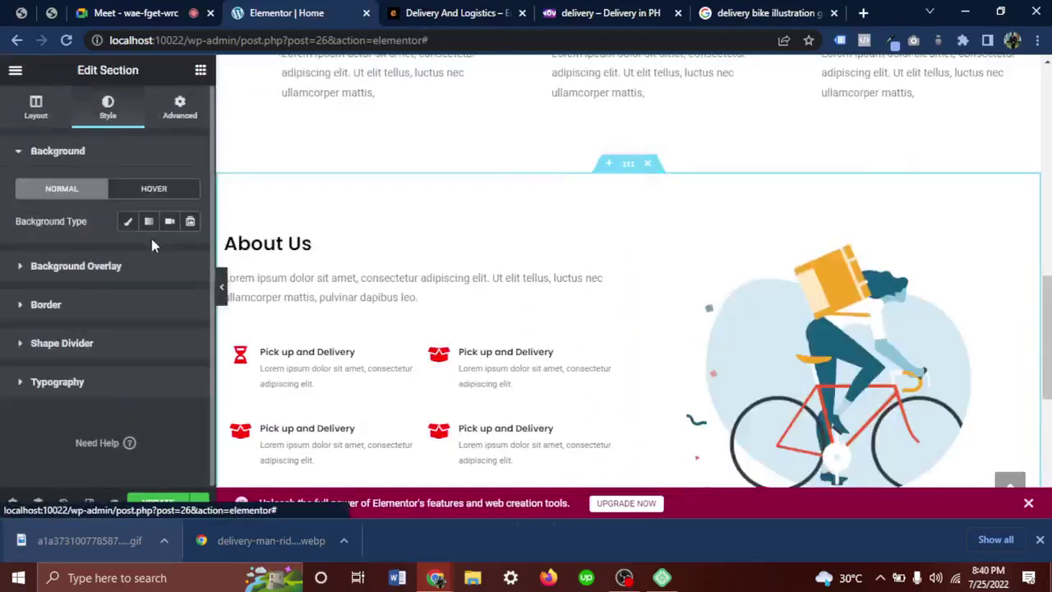
click(129, 222)
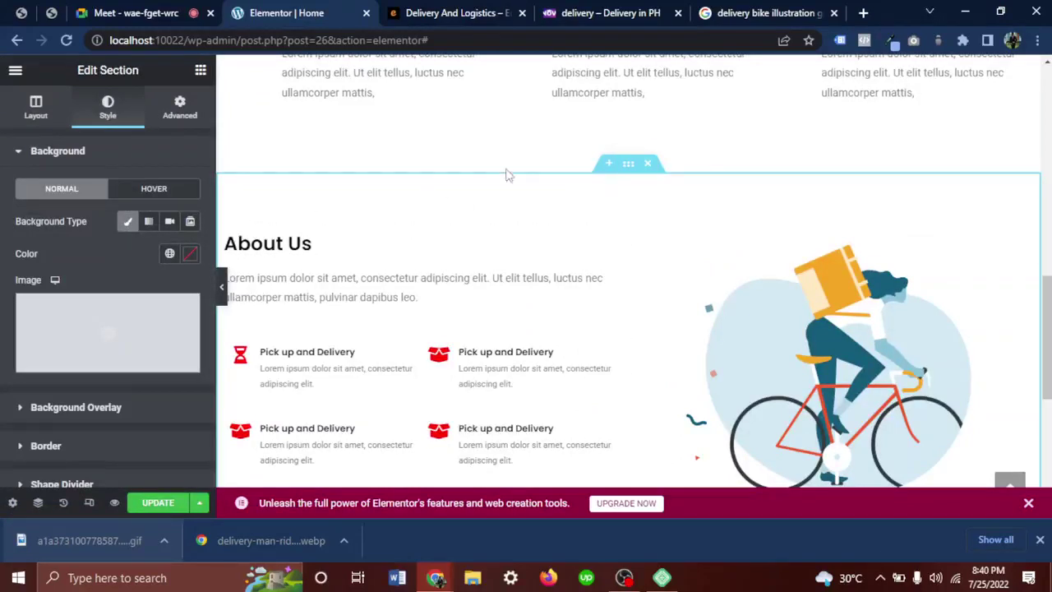
click(189, 253)
click(121, 341)
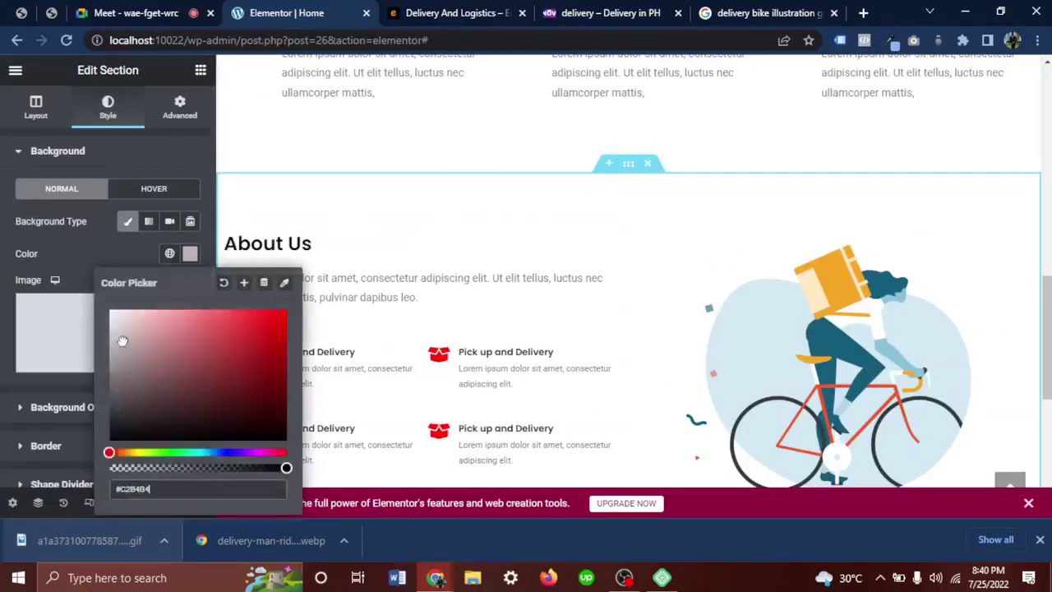
drag(122, 339, 106, 317)
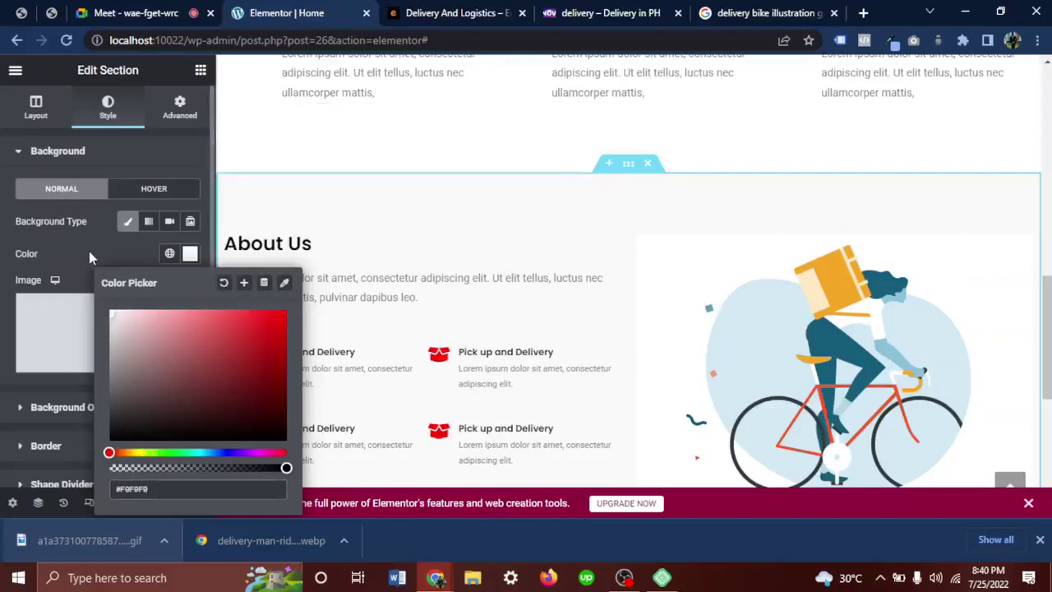
click(212, 264)
Check the page at full width, update the home page and open its preview in a new tab.
click(221, 286)
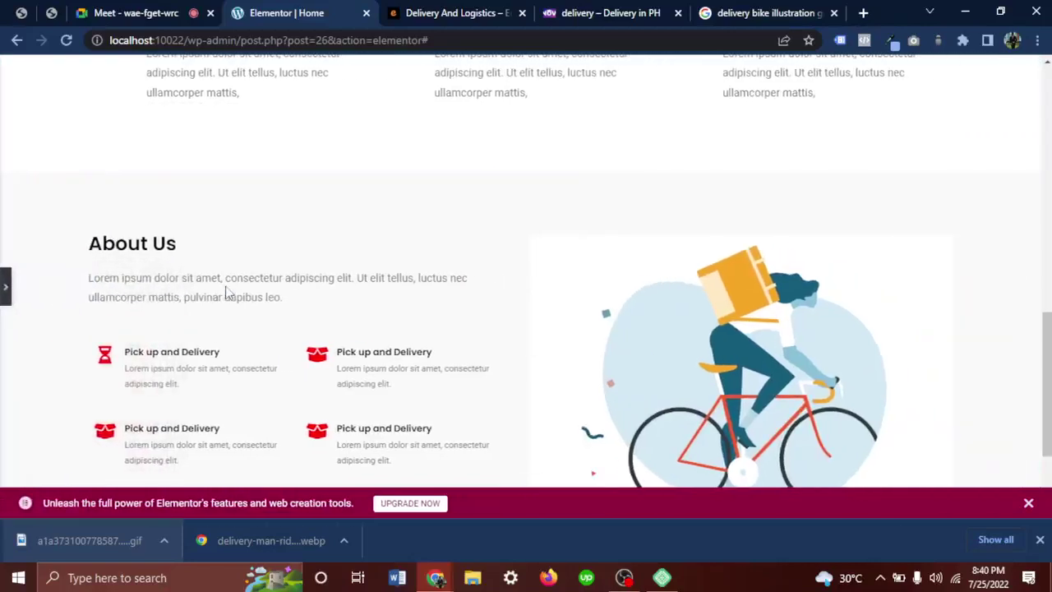
scroll(352, 305, down, 2)
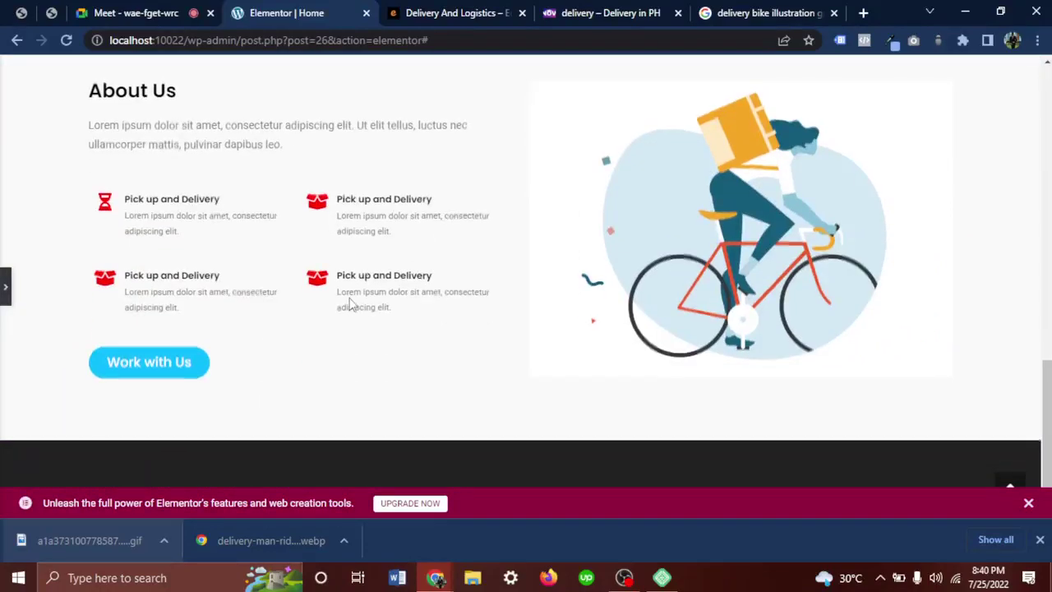
scroll(352, 304, up, 5)
scroll(349, 305, up, 5)
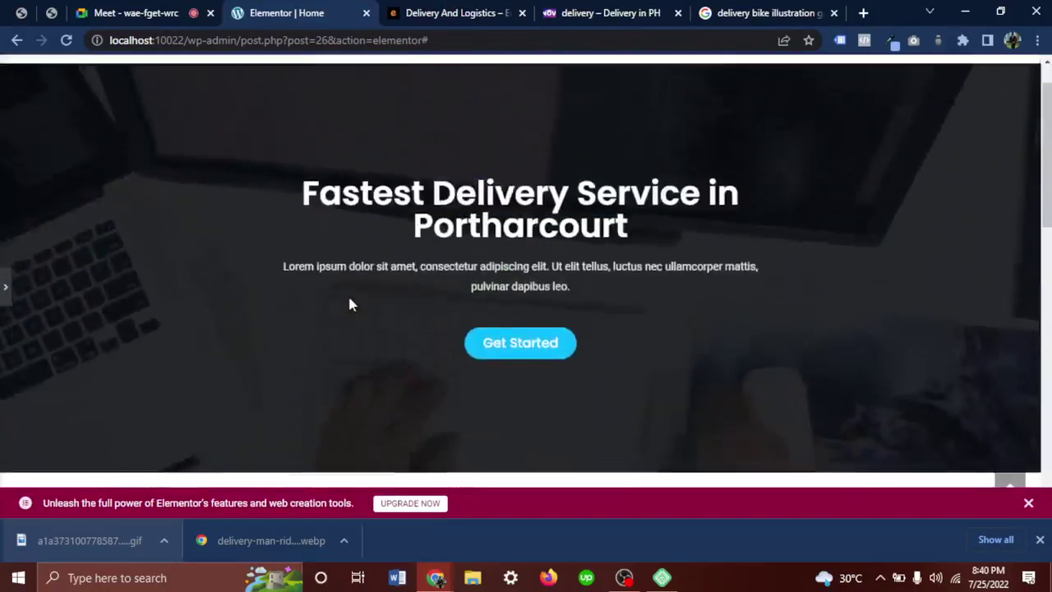
scroll(348, 305, down, 10)
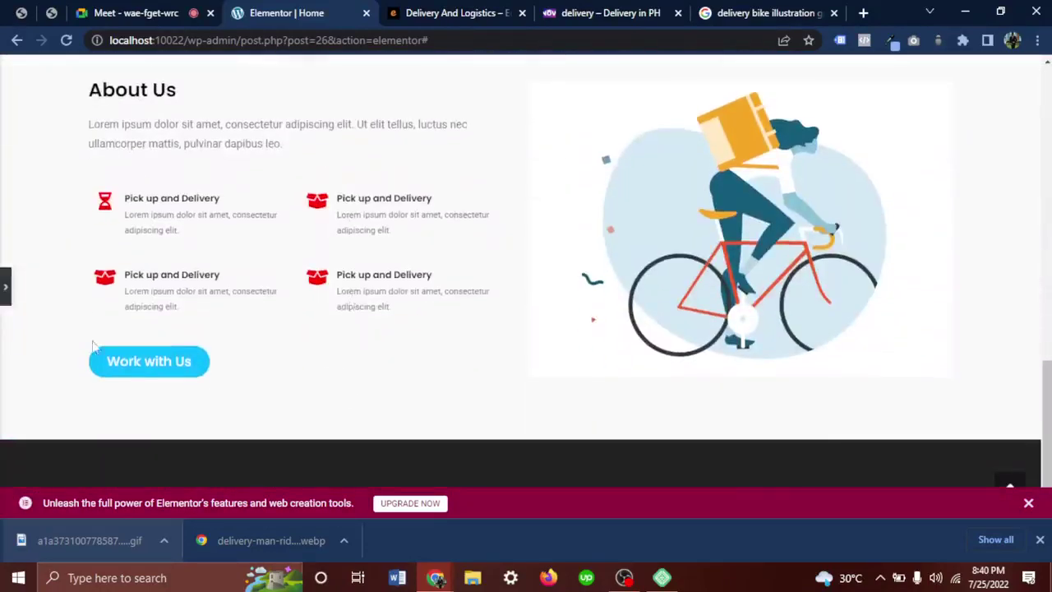
click(4, 283)
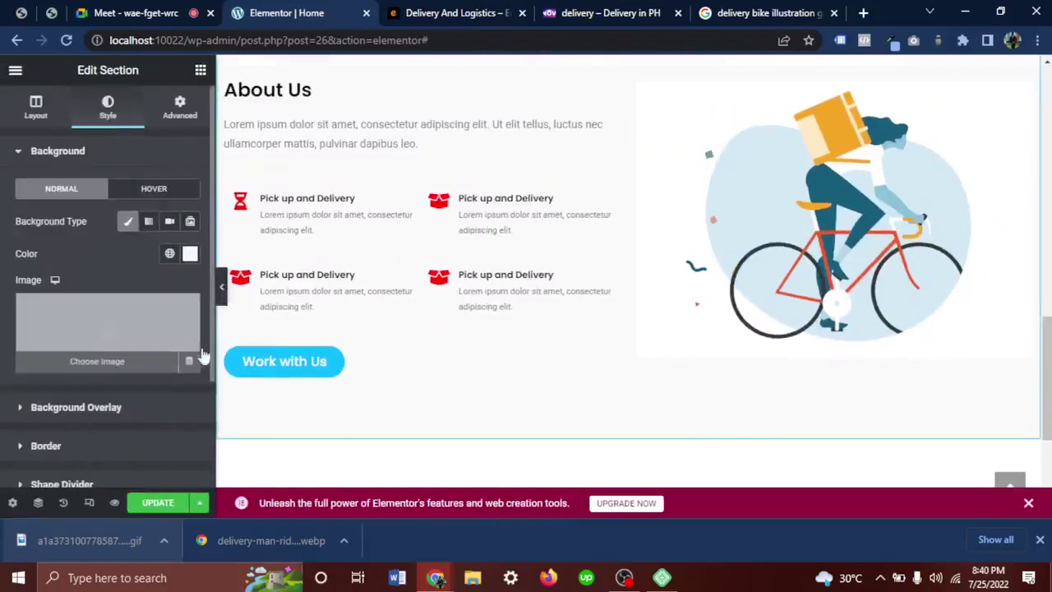
click(164, 507)
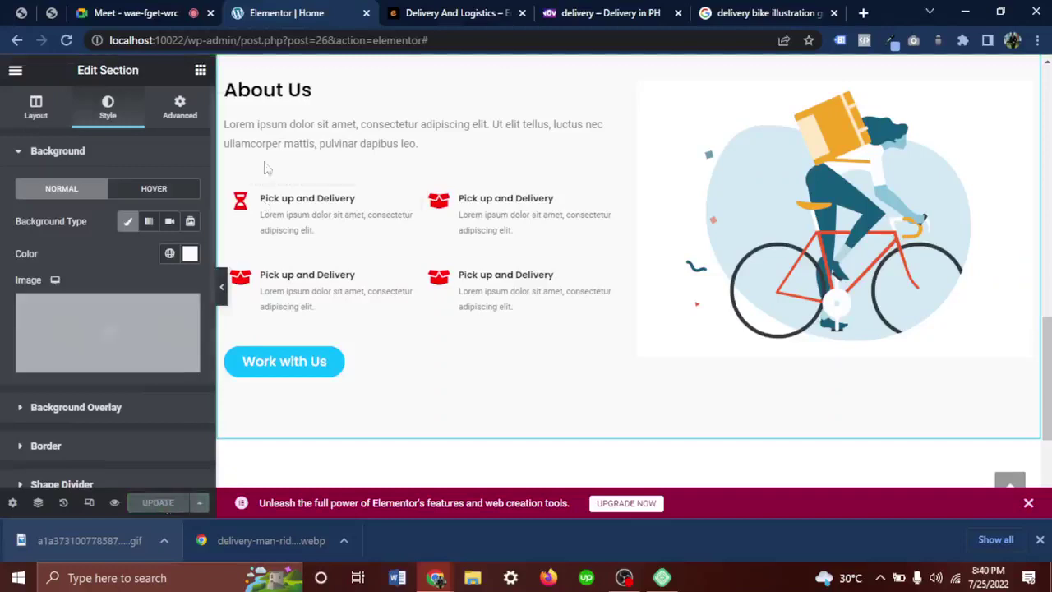
click(115, 504)
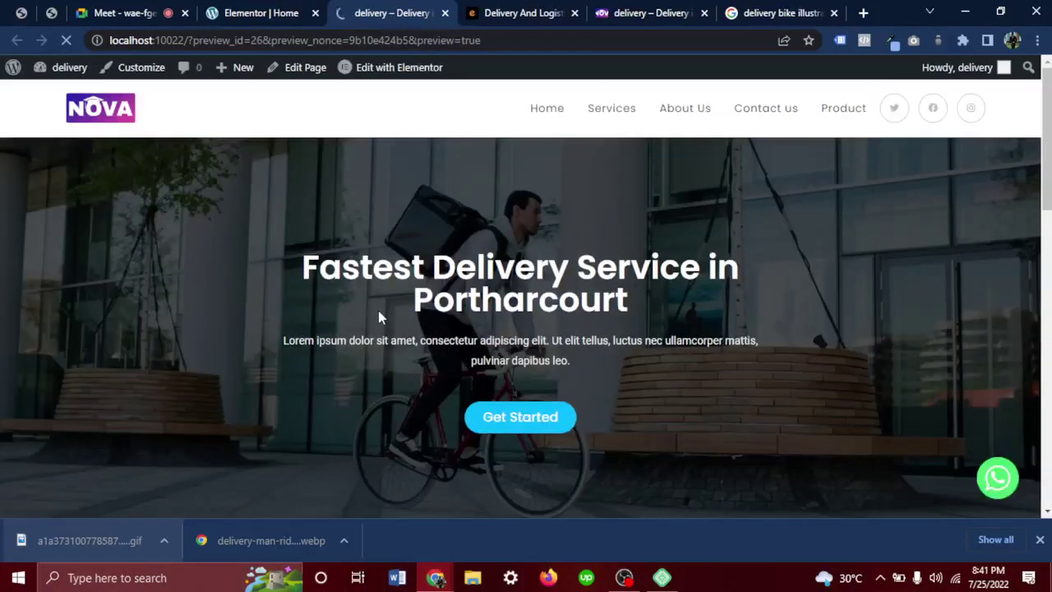
Examine the previewed home page from the hero through the Why Toj's Link and About Us sections to the footer.
scroll(378, 311, down, 2)
scroll(379, 317, down, 5)
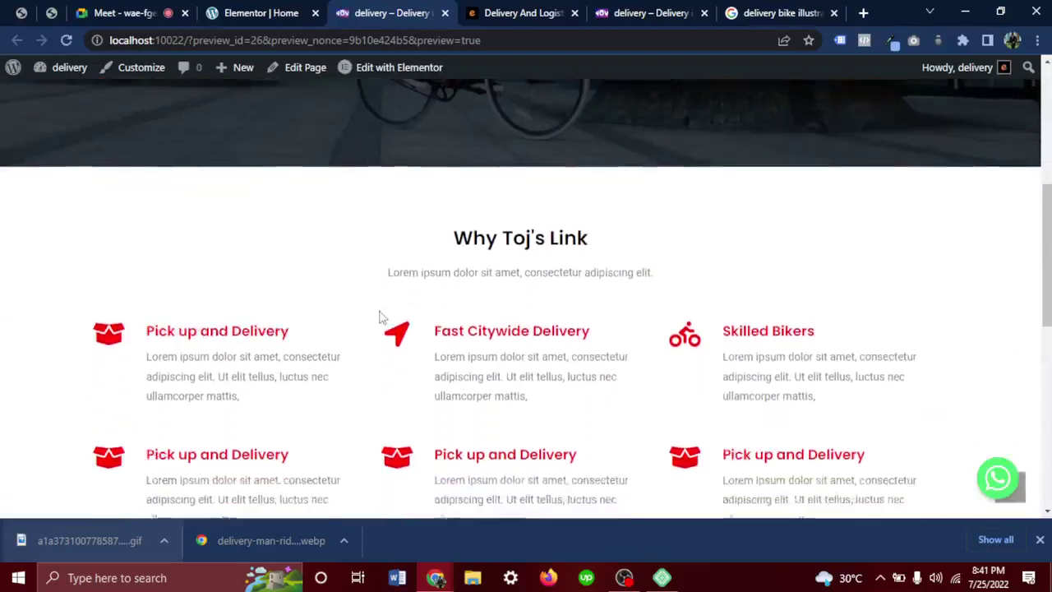
scroll(379, 318, down, 4)
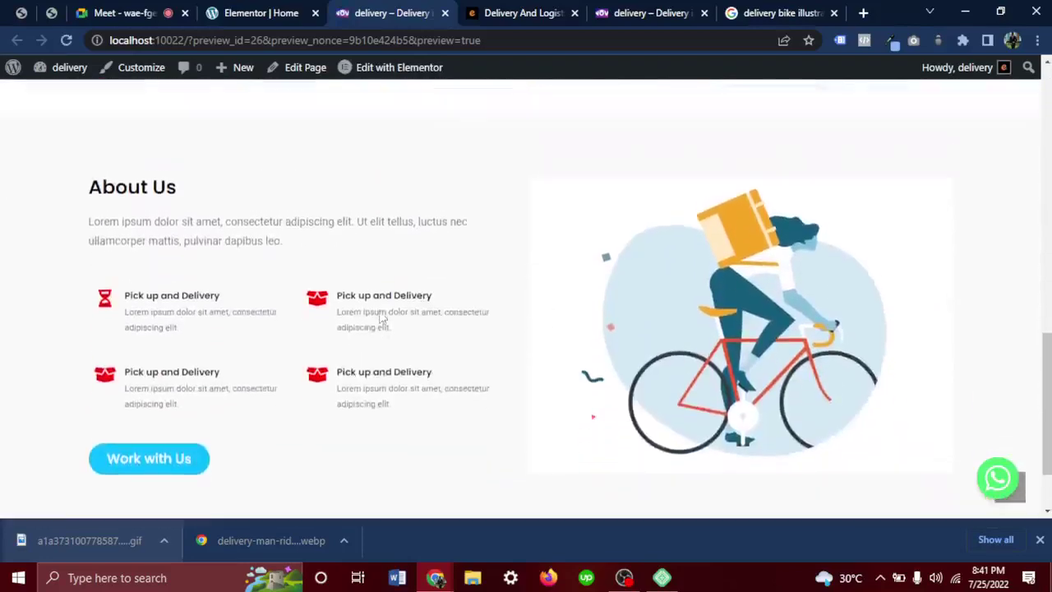
scroll(381, 315, up, 4)
scroll(380, 316, down, 4)
scroll(379, 317, down, 1)
scroll(378, 321, up, 7)
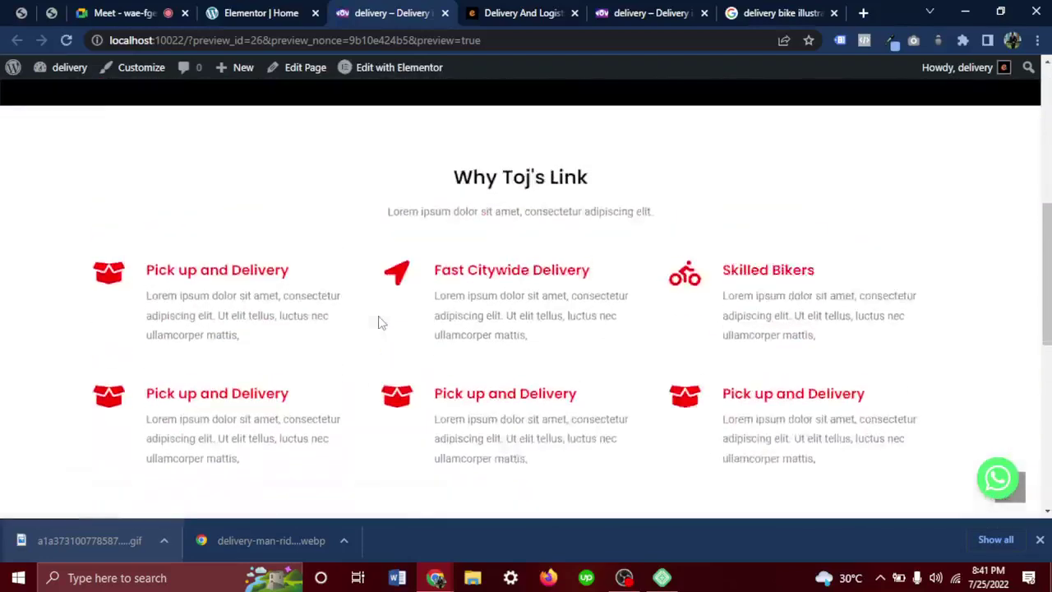
scroll(378, 322, down, 2)
scroll(379, 323, down, 8)
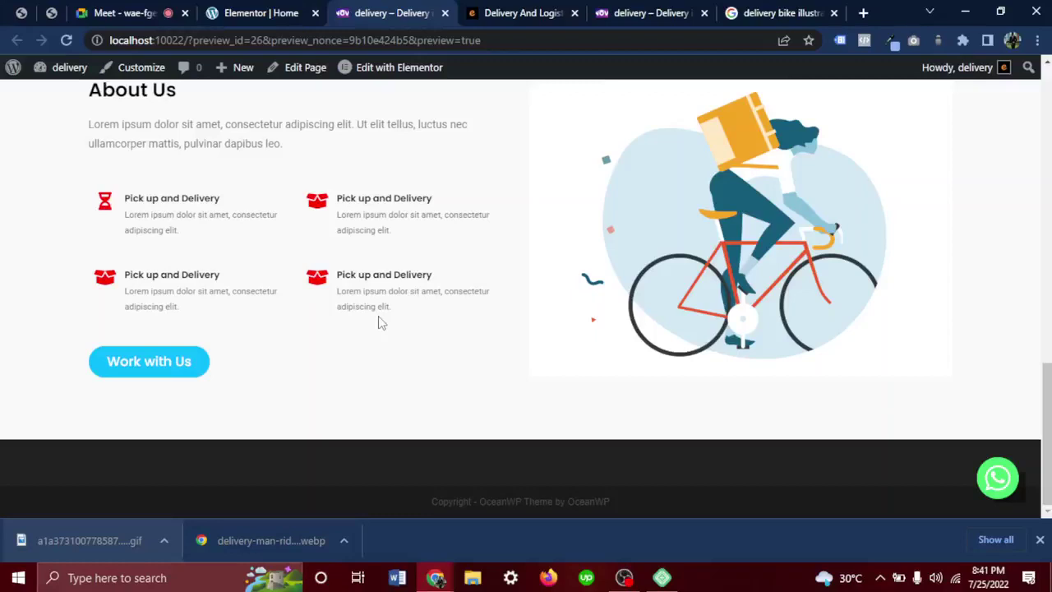
Look through the sections following About us on the reference Delivery And Logistics page, and return to the Elementor home page.
click(534, 12)
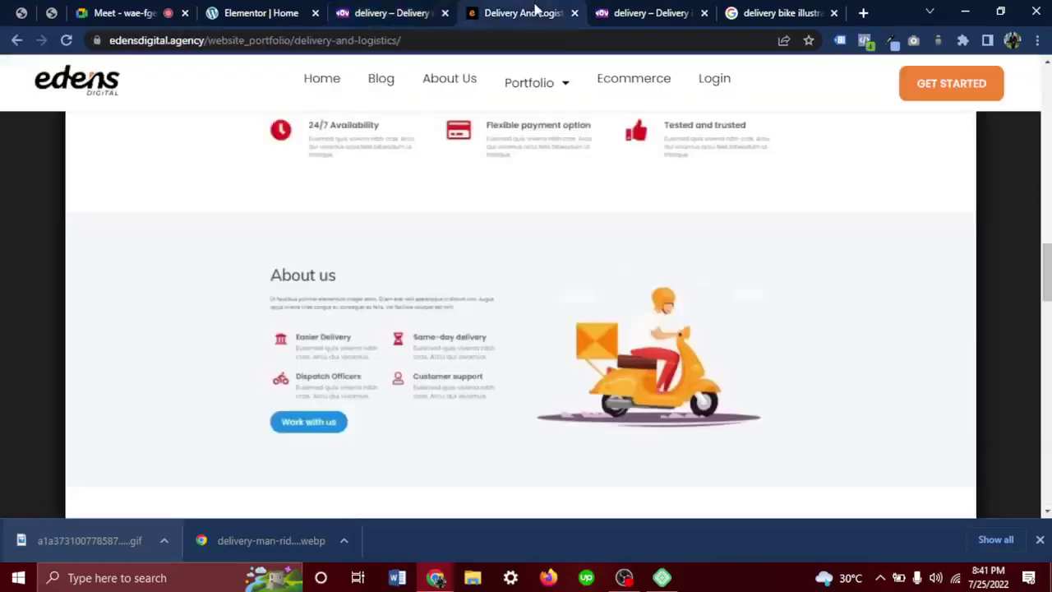
scroll(590, 337, down, 5)
scroll(590, 344, down, 2)
scroll(590, 344, up, 3)
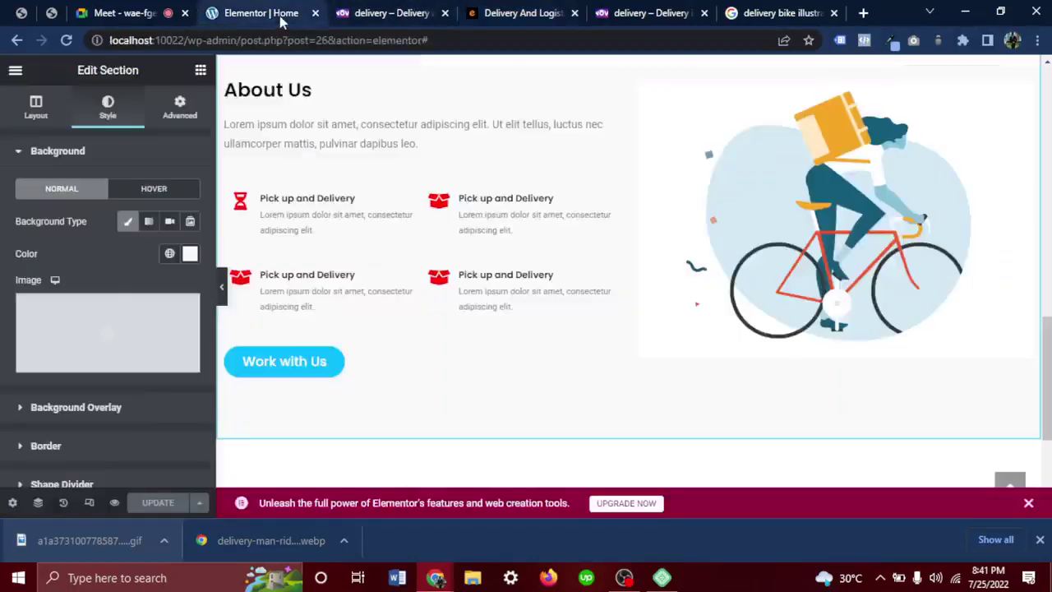
click(280, 15)
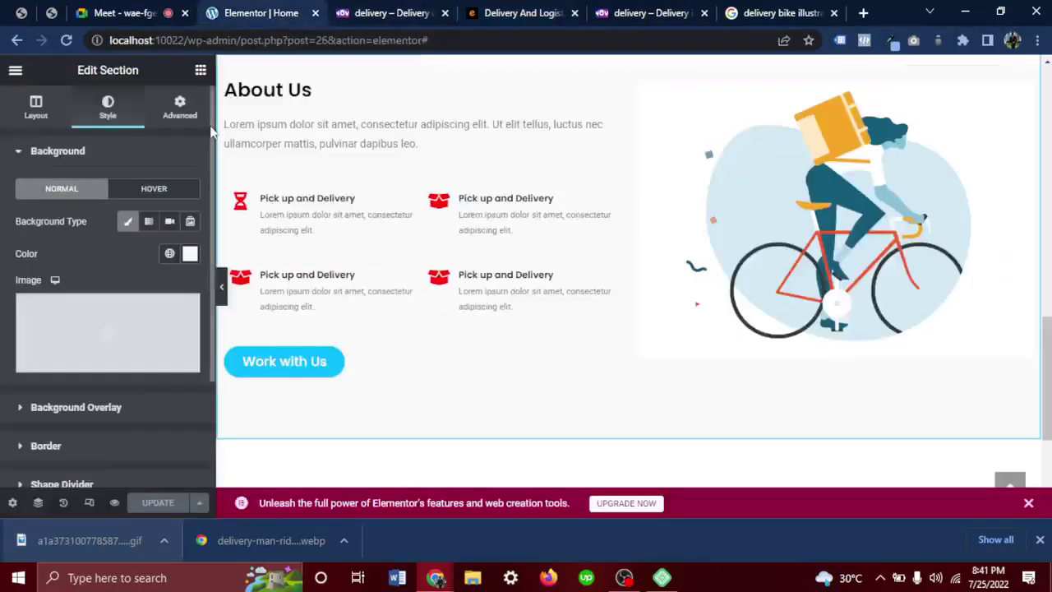
Search the widgets for "pric" and check whether the Price Table widget is available.
click(203, 70)
text(pro)
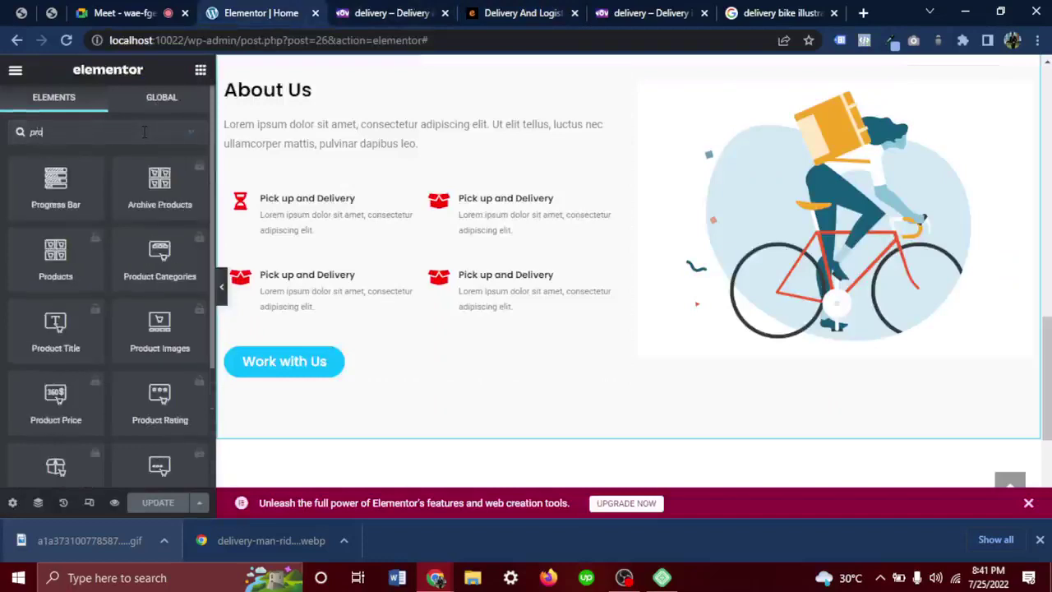
key(BackSpace)
key(BackSpace)
text(ric)
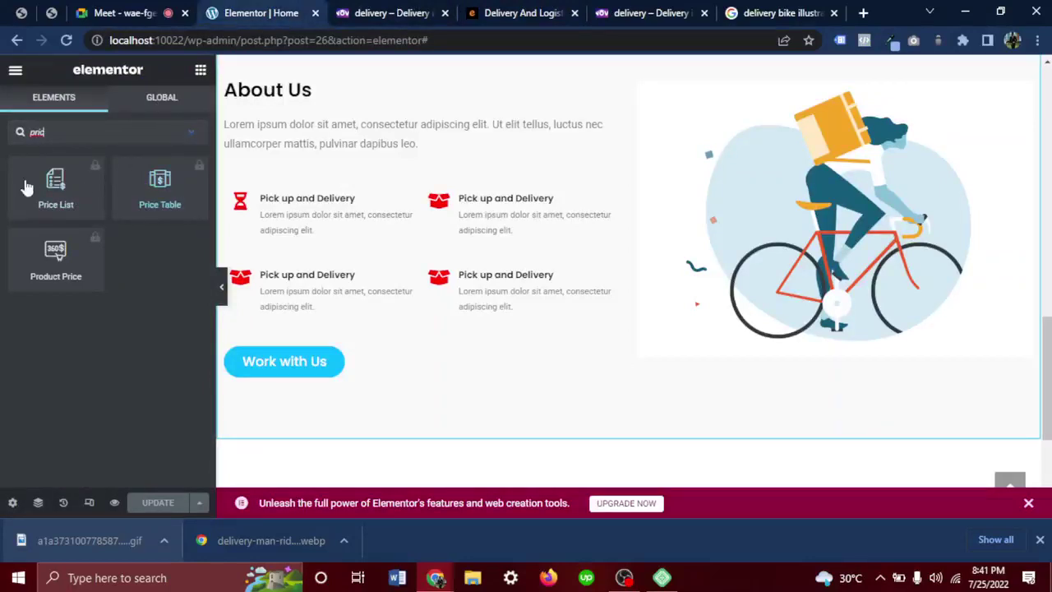
click(170, 193)
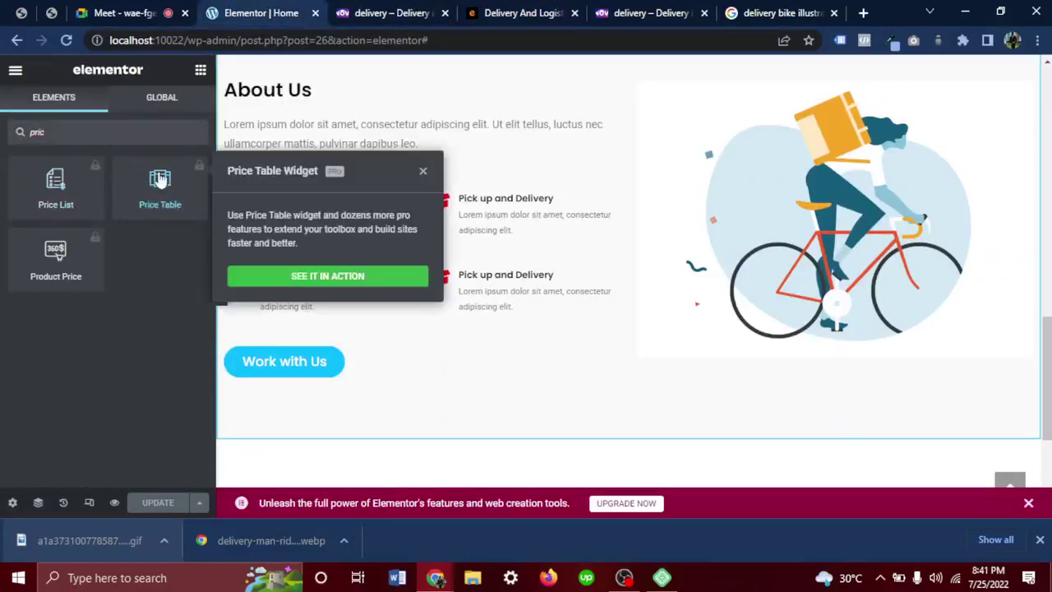
click(238, 215)
click(158, 204)
Add a new section with three equal columns below the About Us section.
scroll(457, 413, down, 3)
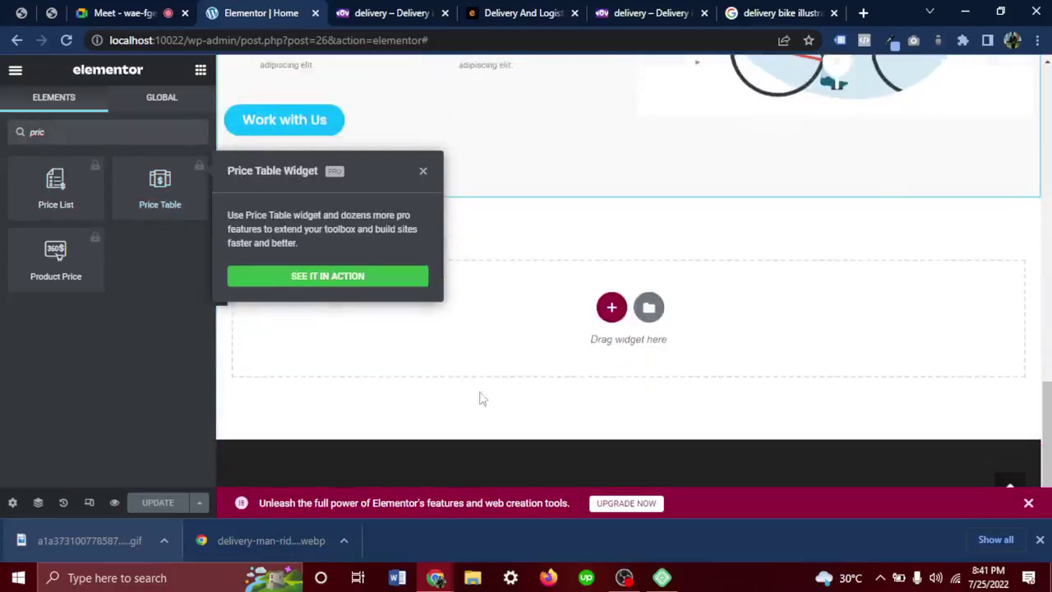
click(542, 368)
click(610, 308)
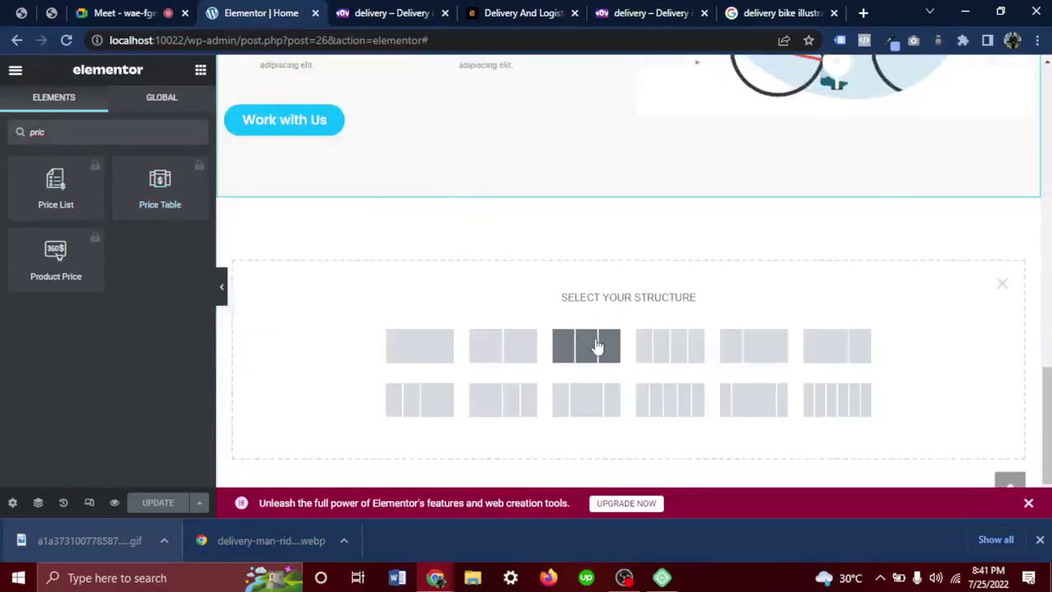
click(597, 346)
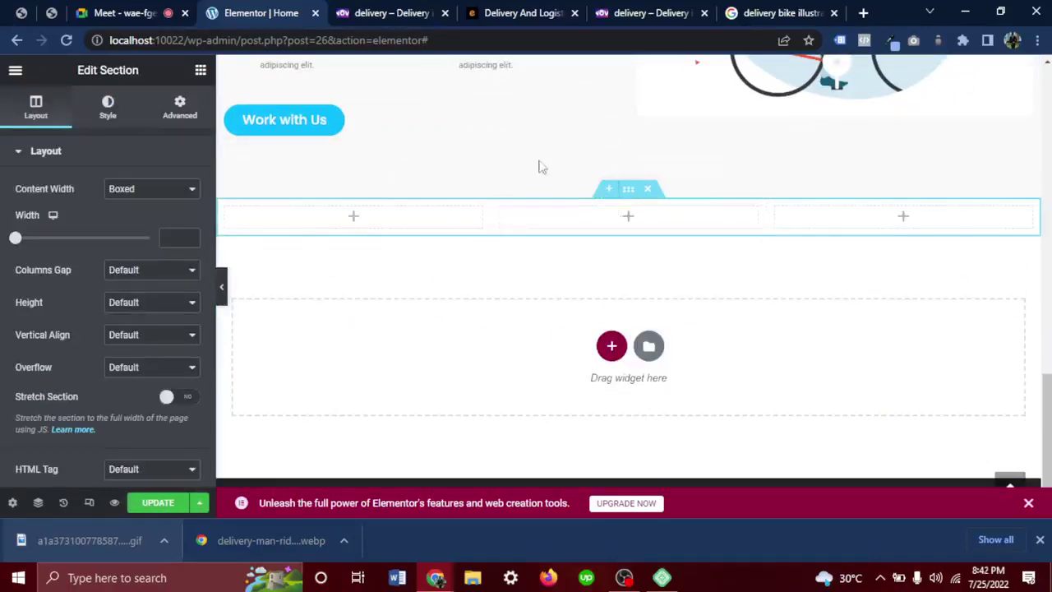
Unlink the new three-column section's padding and set its top and bottom padding to 100 px.
click(178, 114)
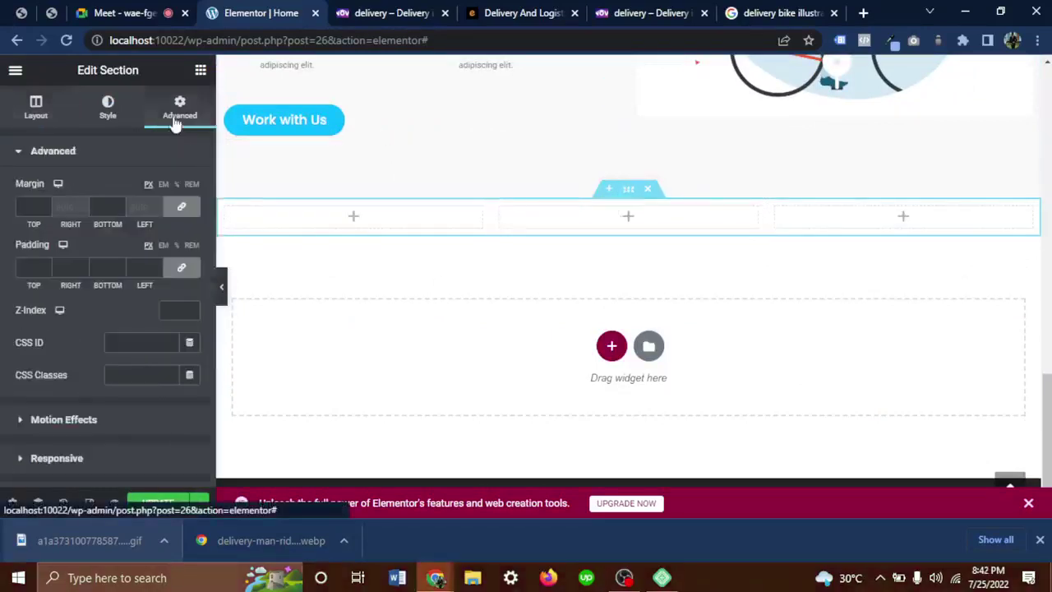
click(181, 267)
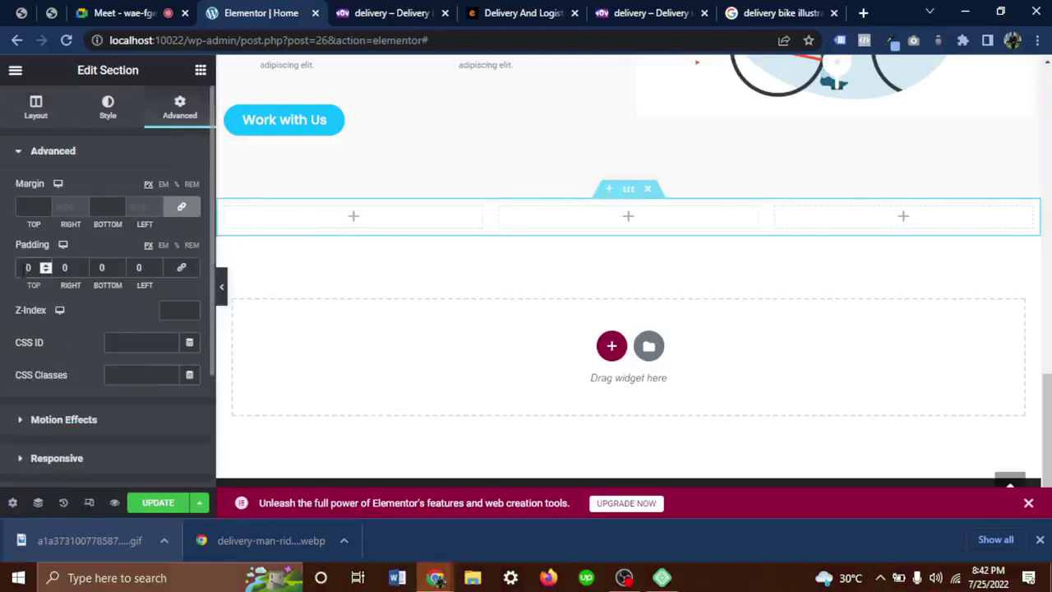
double_click(27, 268)
text(100)
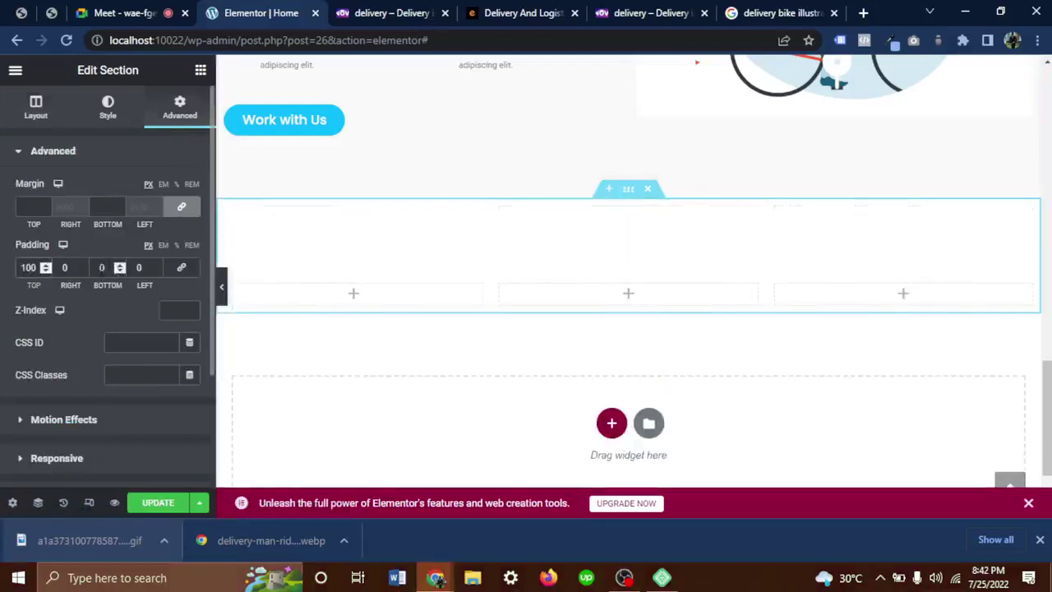
double_click(102, 267)
text(100)
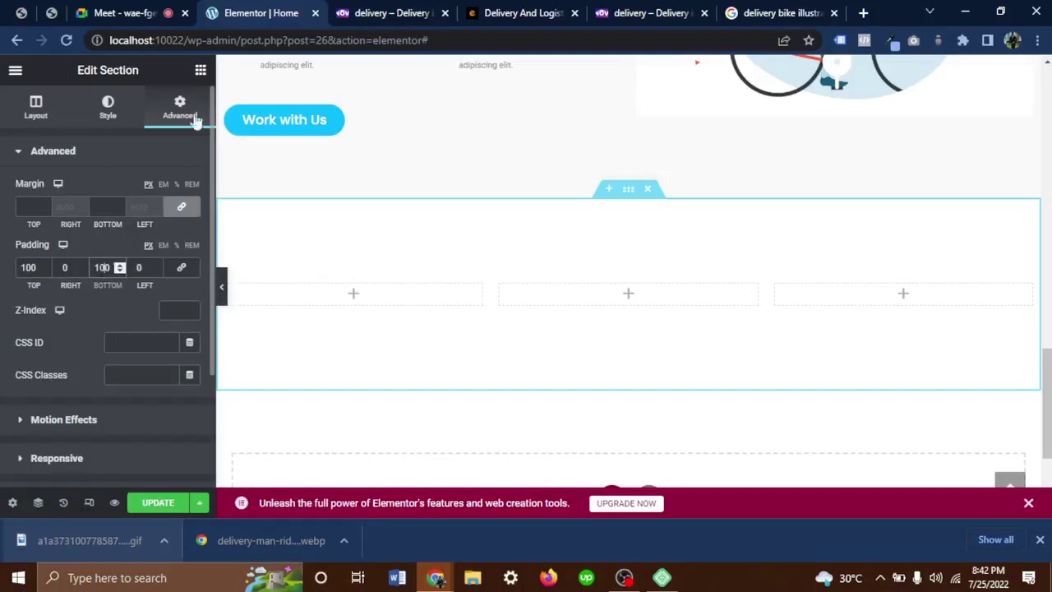
Add a Heading widget to the first column of the new section and title it "Price".
click(200, 70)
drag(155, 255, 282, 293)
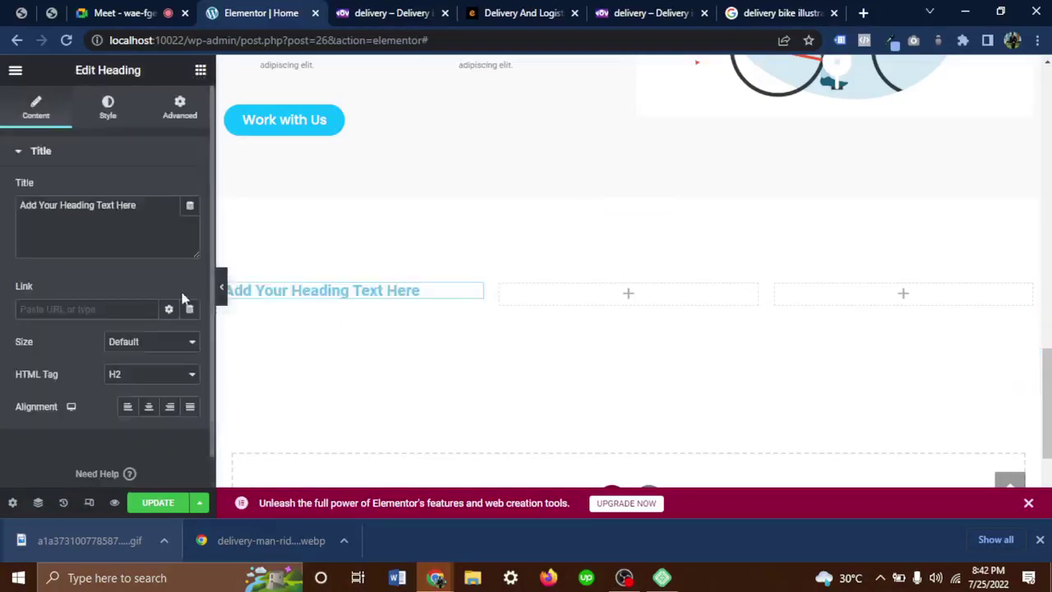
click(200, 71)
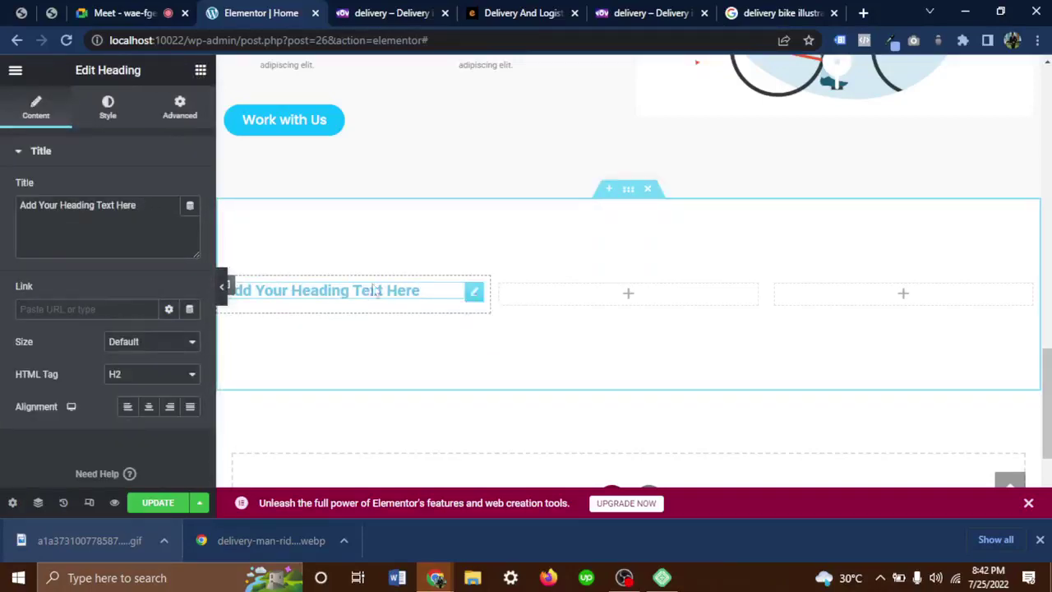
drag(136, 204, 19, 205)
text(Price)
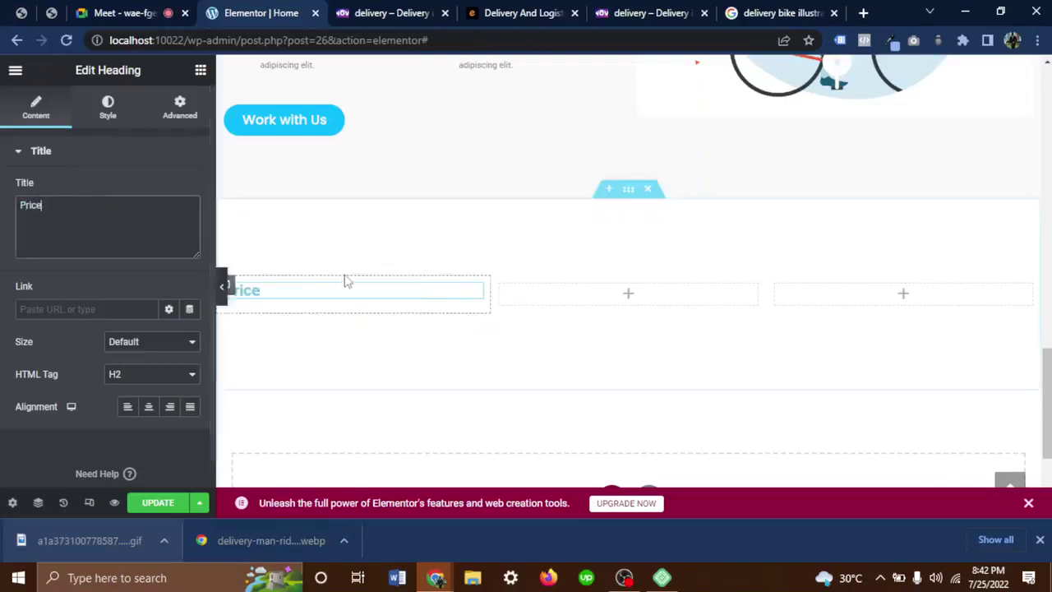
Duplicate the Price heading and change the copy's title to "$56".
right_click(474, 298)
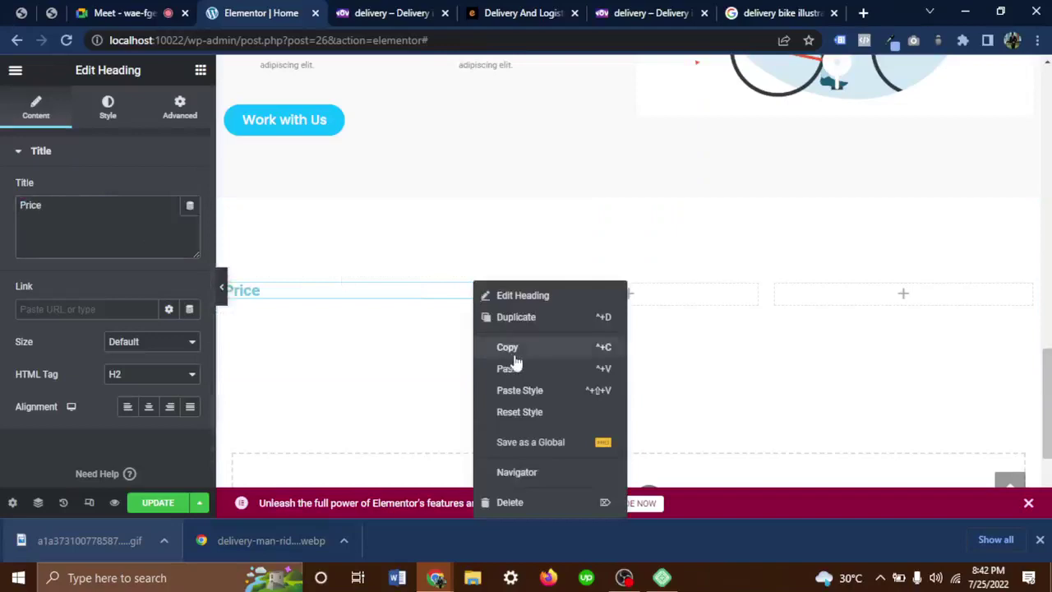
click(487, 317)
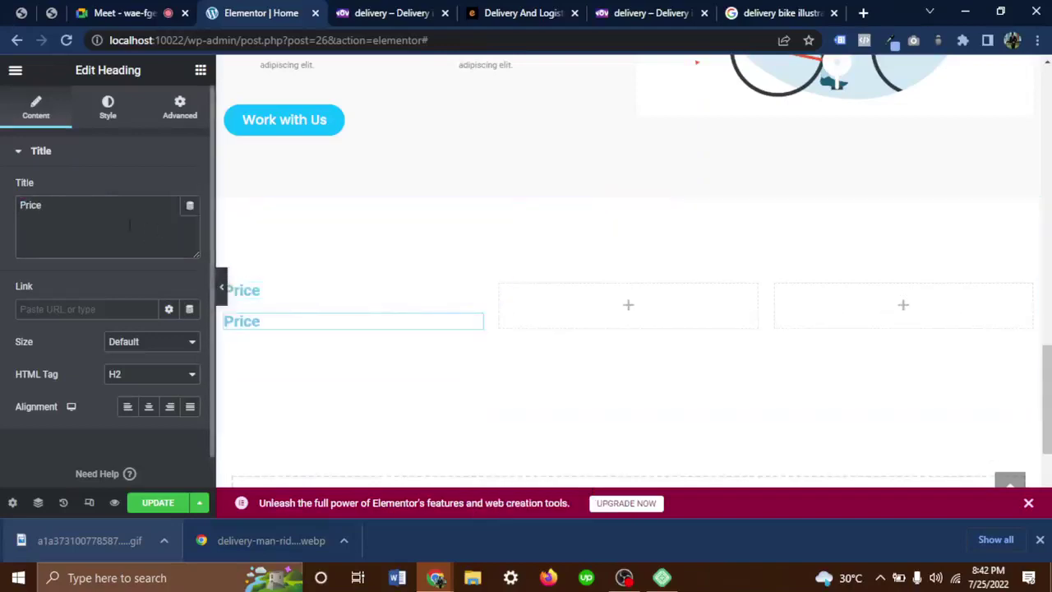
drag(61, 206, 3, 211)
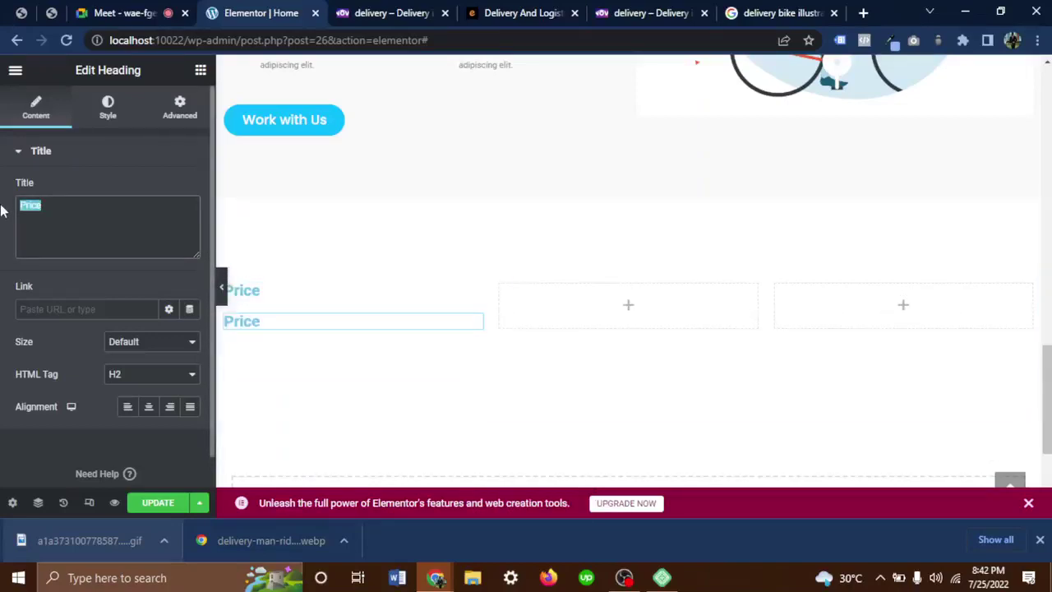
text(56)
key(Home)
text($)
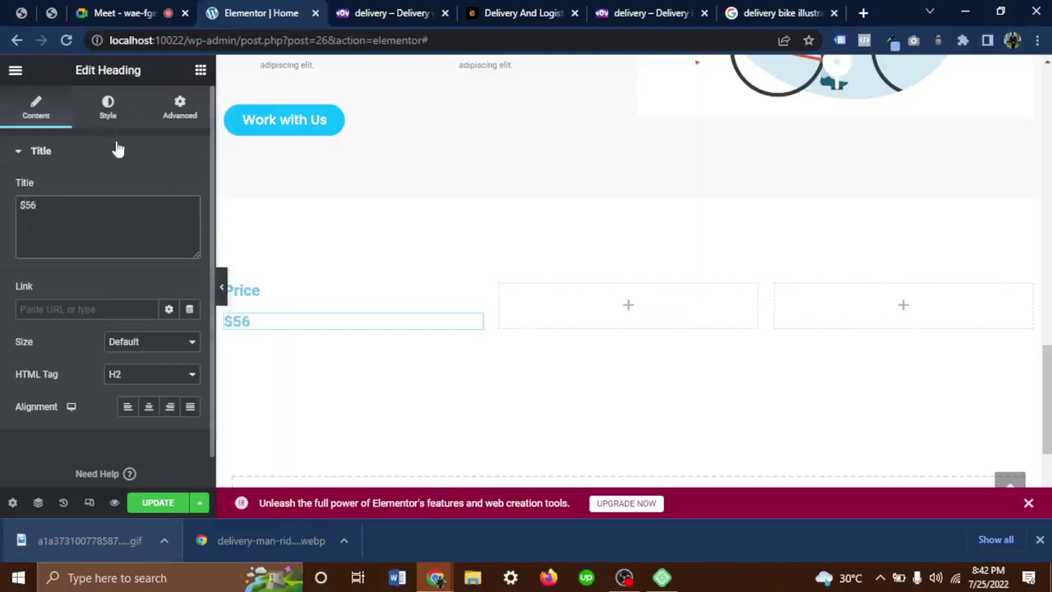
Make the $56 heading's text black and set its font size to 62 px.
click(108, 107)
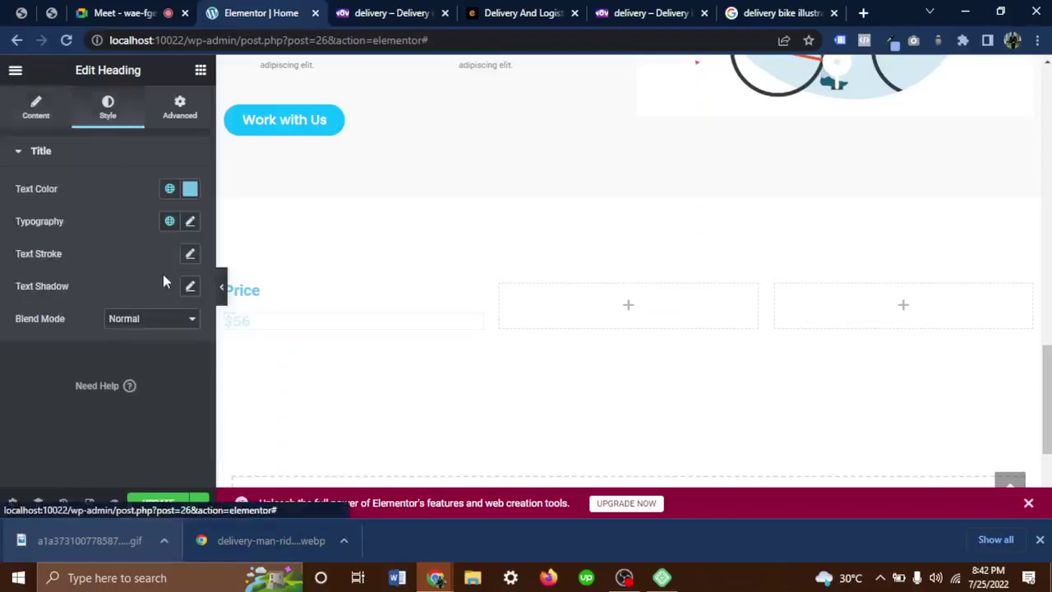
click(189, 188)
drag(188, 245, 140, 388)
click(87, 326)
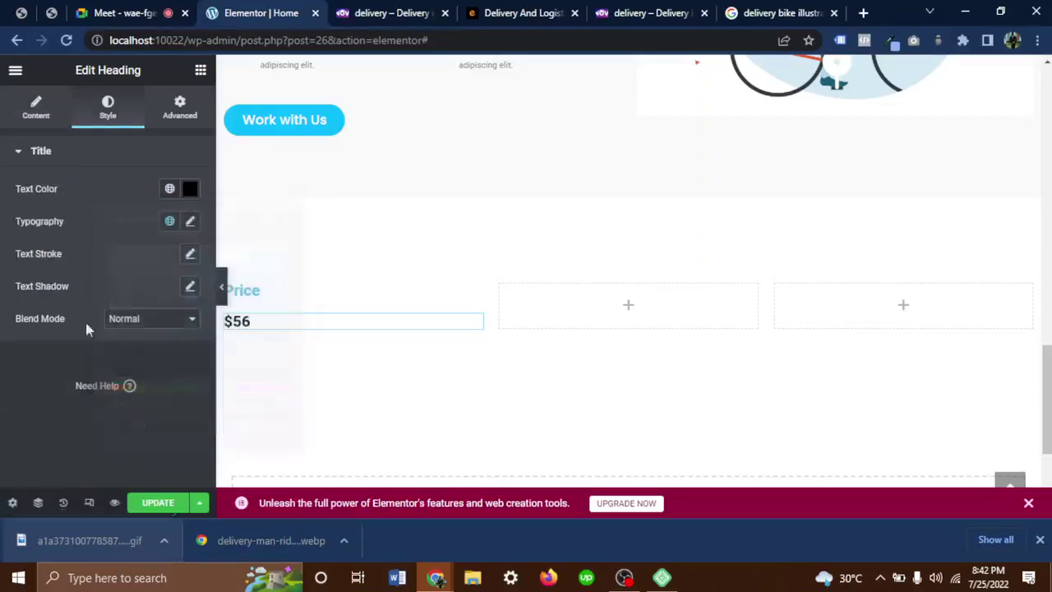
click(191, 222)
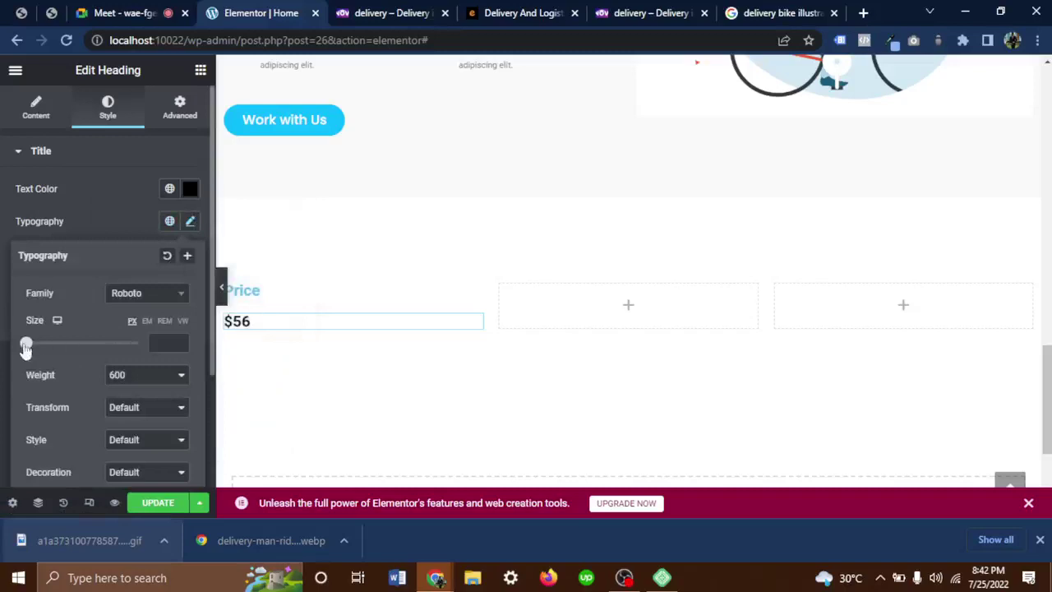
drag(28, 345, 60, 353)
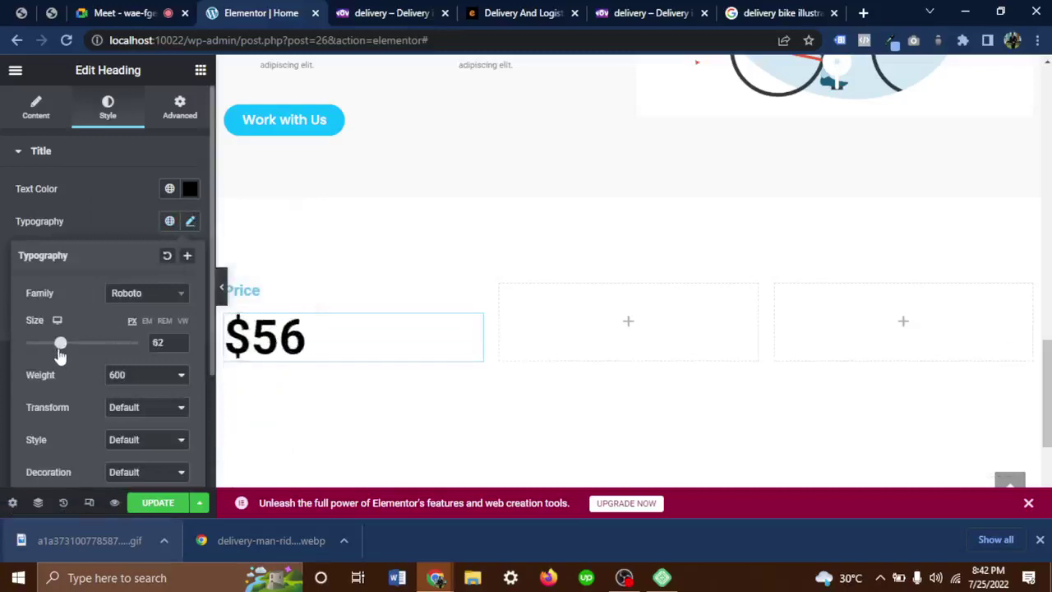
Change the Price heading's text color to dark grey.
click(242, 290)
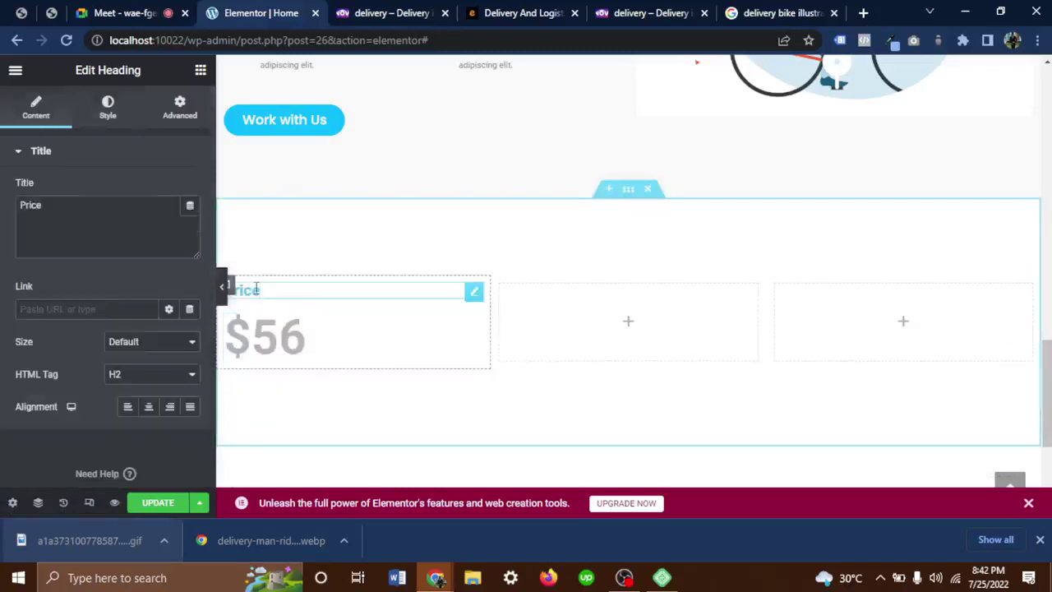
click(199, 72)
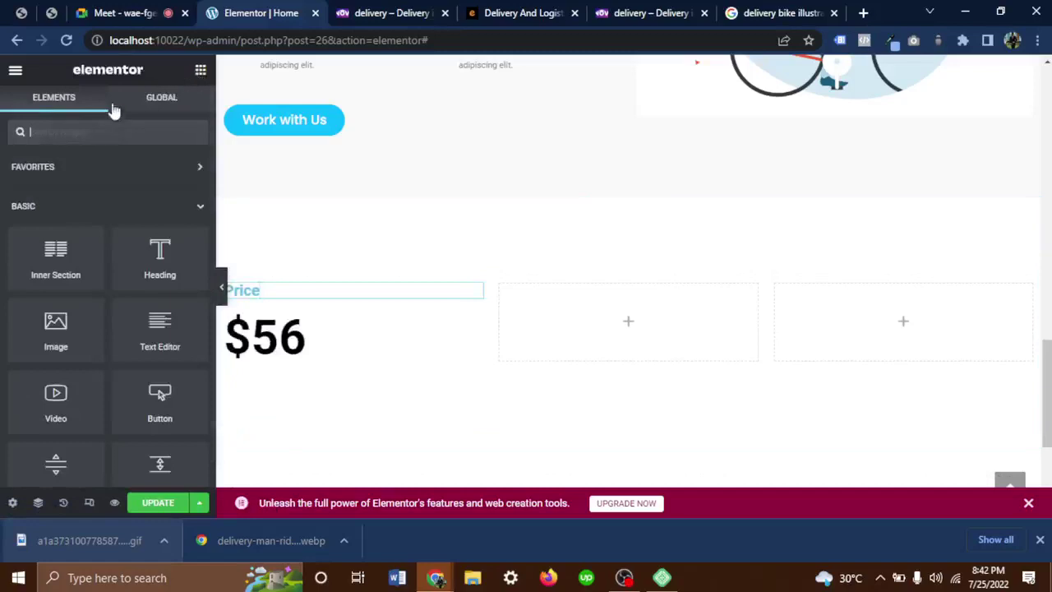
click(275, 293)
click(107, 105)
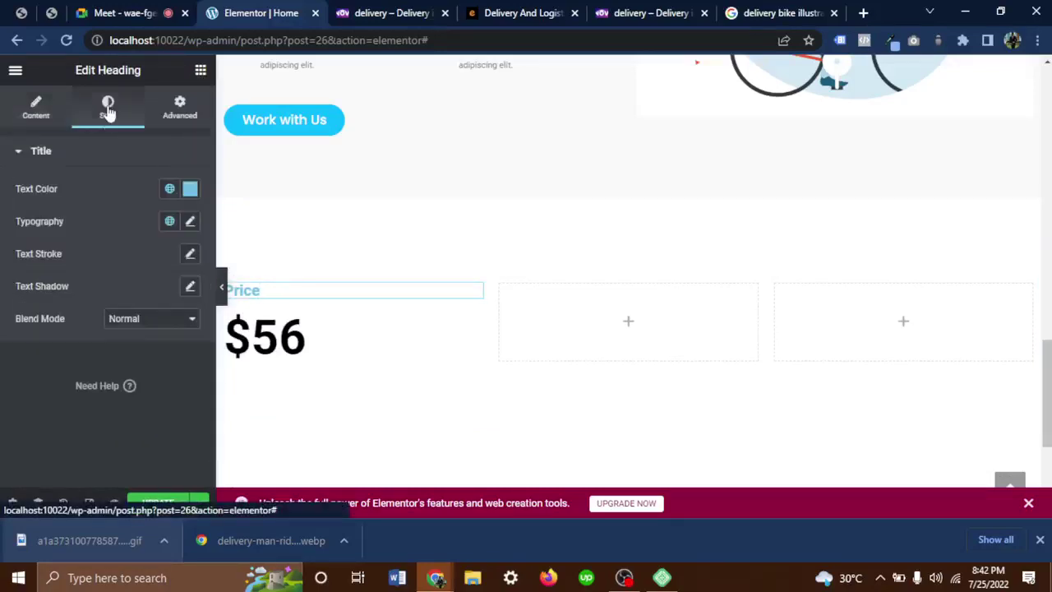
click(190, 190)
mouse_move(124, 295)
mouse_down()
mouse_move(103, 330)
mouse_move(59, 338)
mouse_up()
click(14, 388)
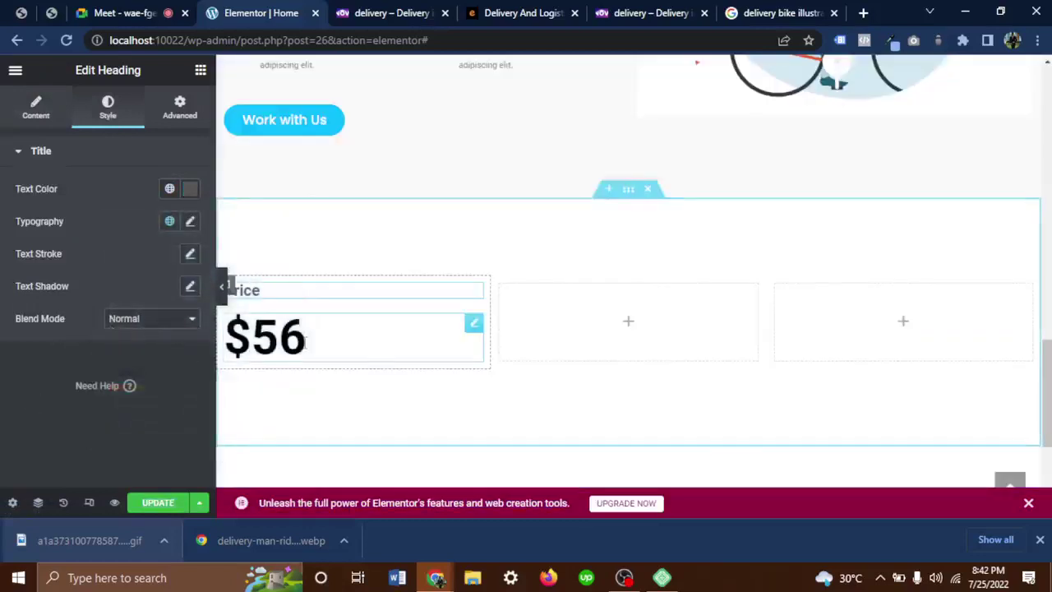
Add a Button widget below the $56 heading and set its alignment to justified.
scroll(304, 343, down, 1)
click(200, 70)
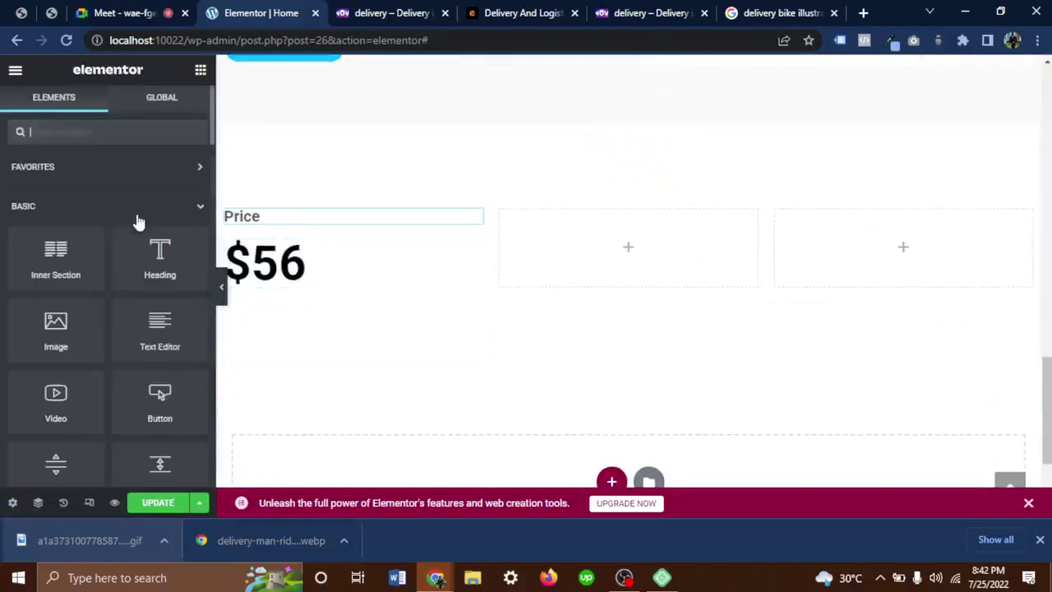
drag(160, 396, 304, 284)
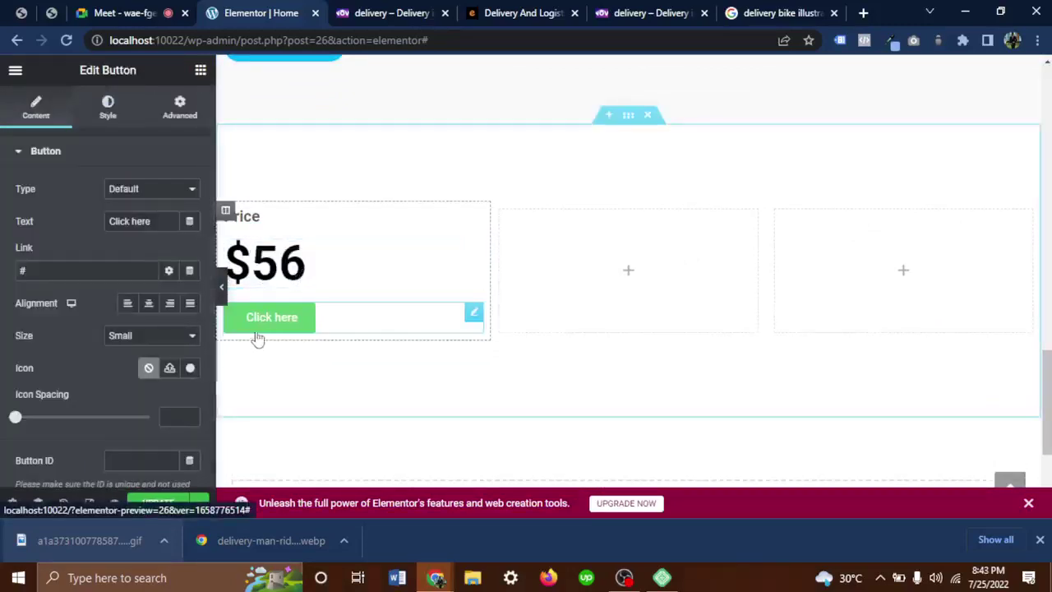
click(190, 304)
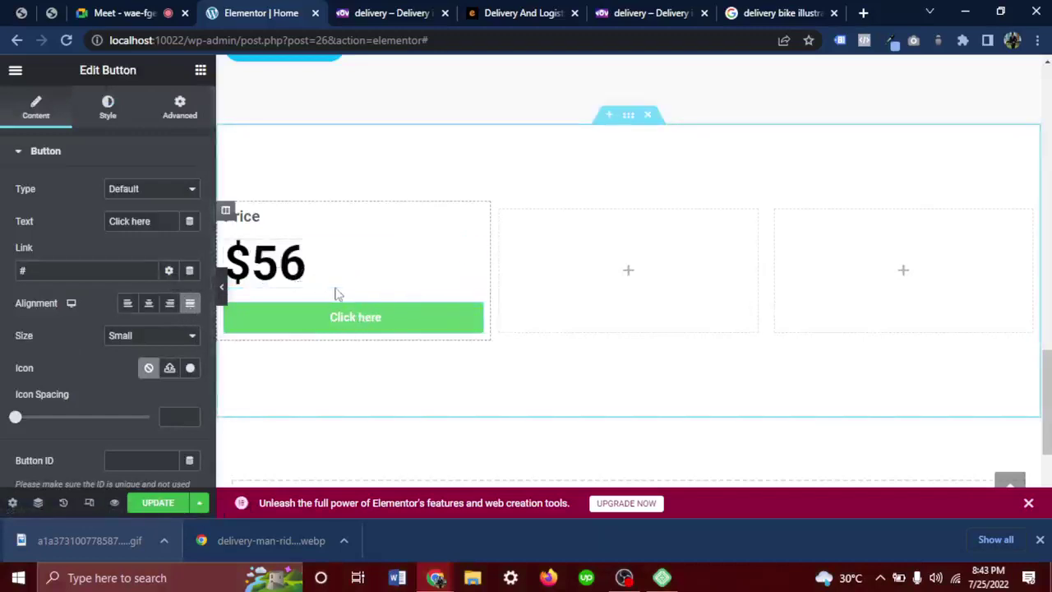
Add an Icon List widget to the first column and move the button beneath the list.
click(200, 70)
text(ic)
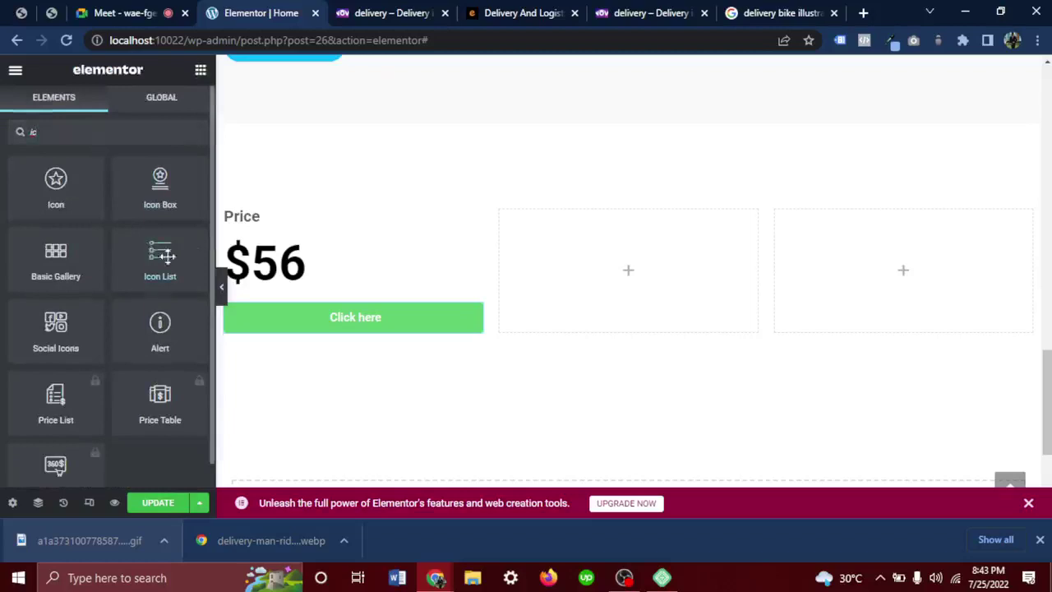
drag(160, 256, 272, 334)
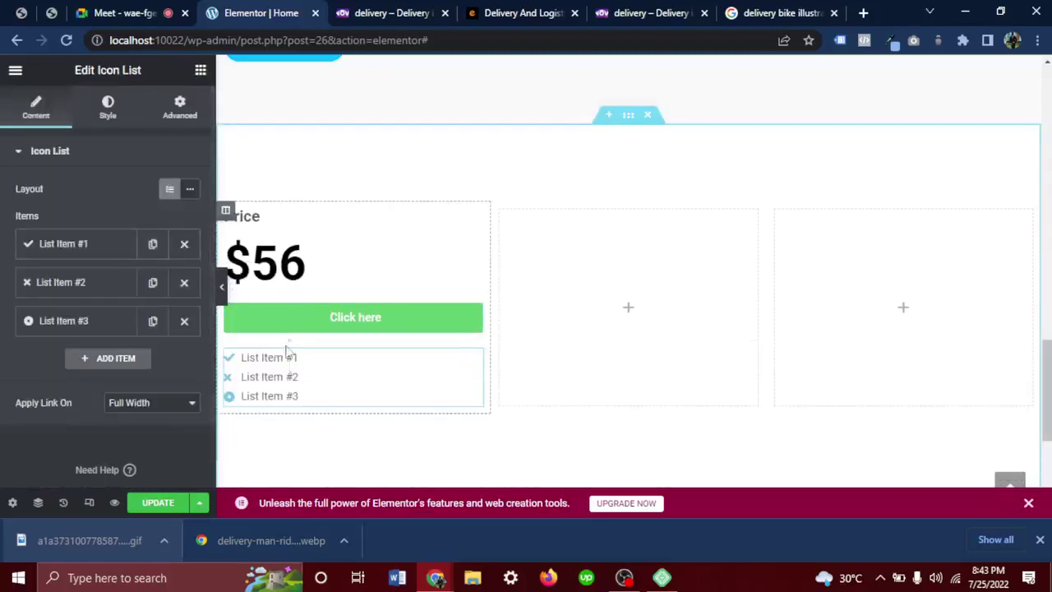
scroll(293, 411, down, 1)
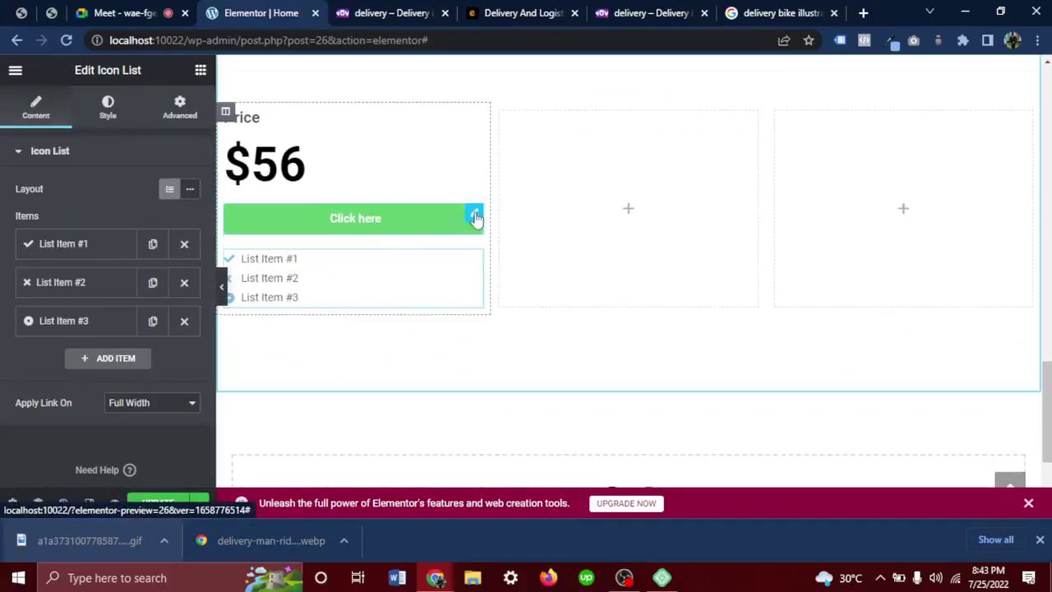
drag(474, 217, 422, 278)
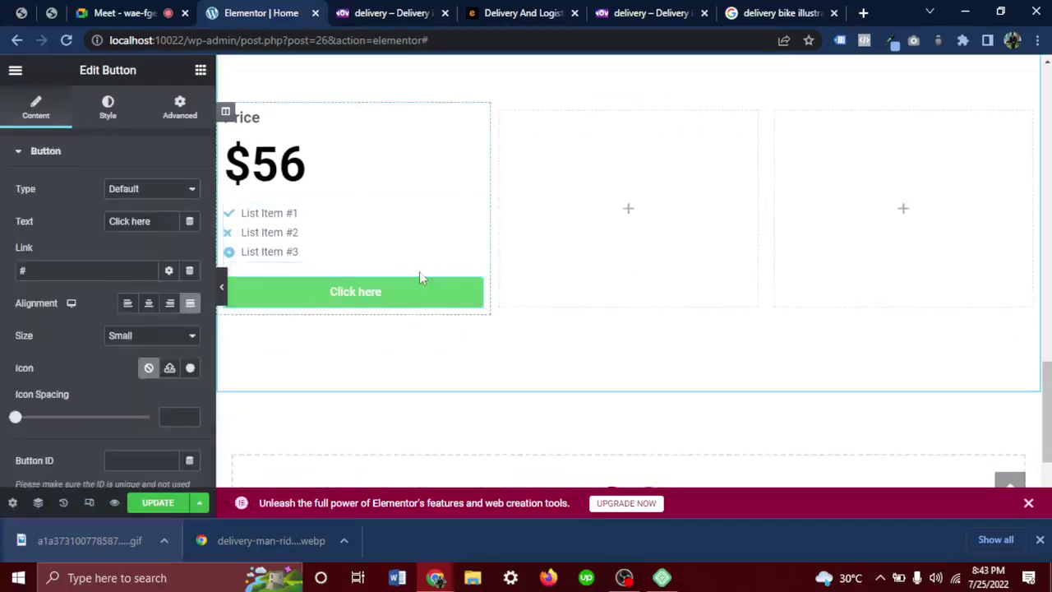
Set the first pricing column's padding to 30 px on all sides.
scroll(313, 256, up, 1)
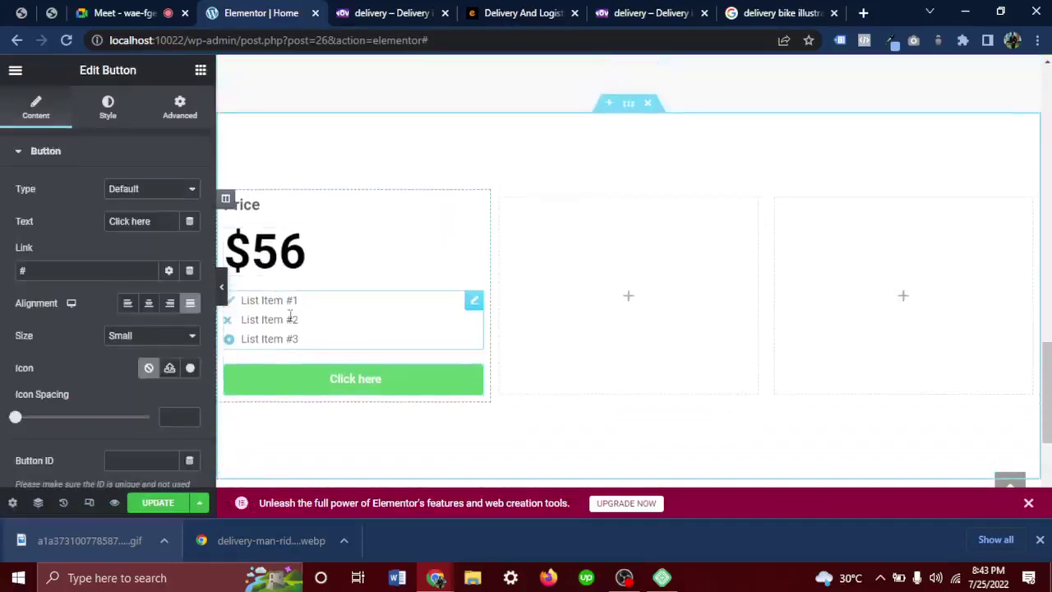
click(382, 382)
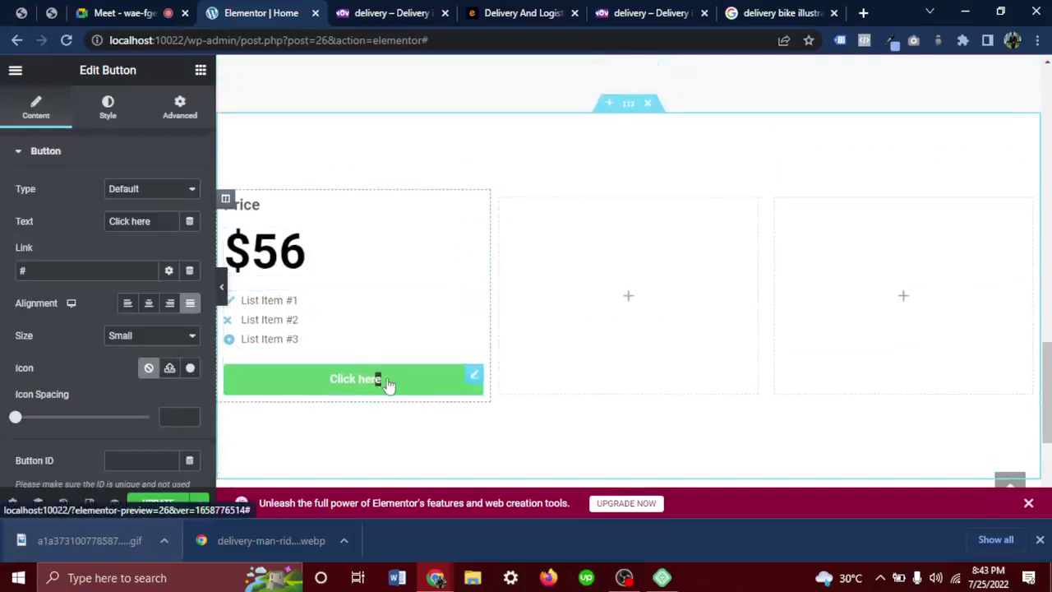
click(226, 201)
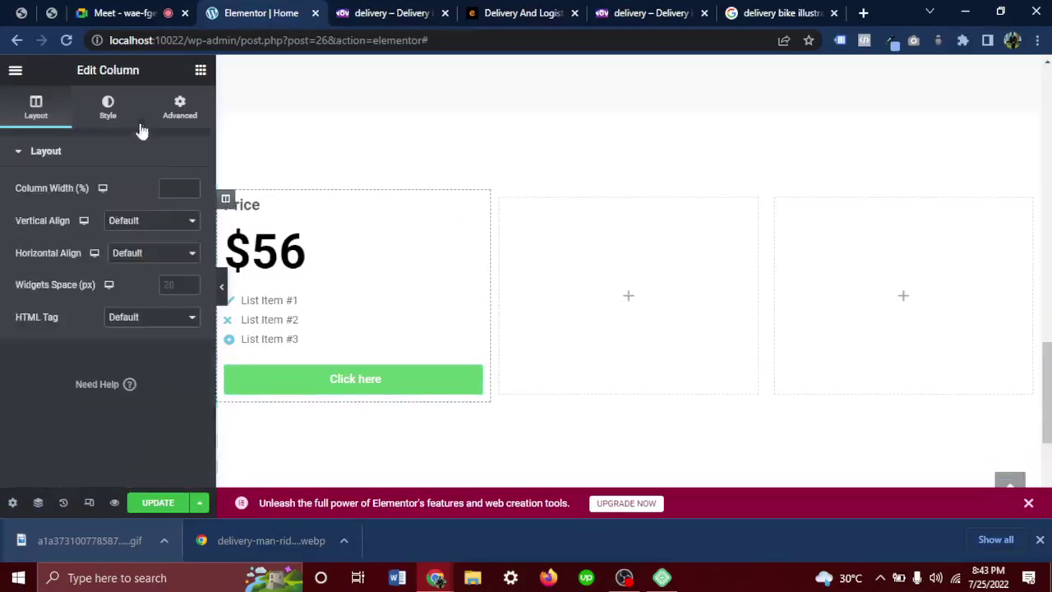
click(178, 107)
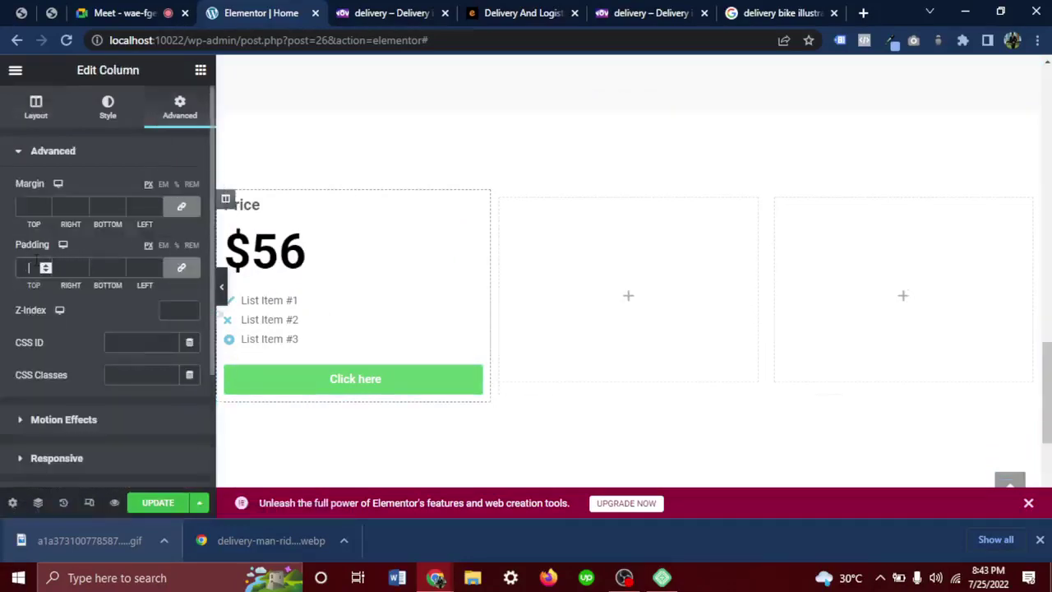
text(20)
key(BackSpace)
key(BackSpace)
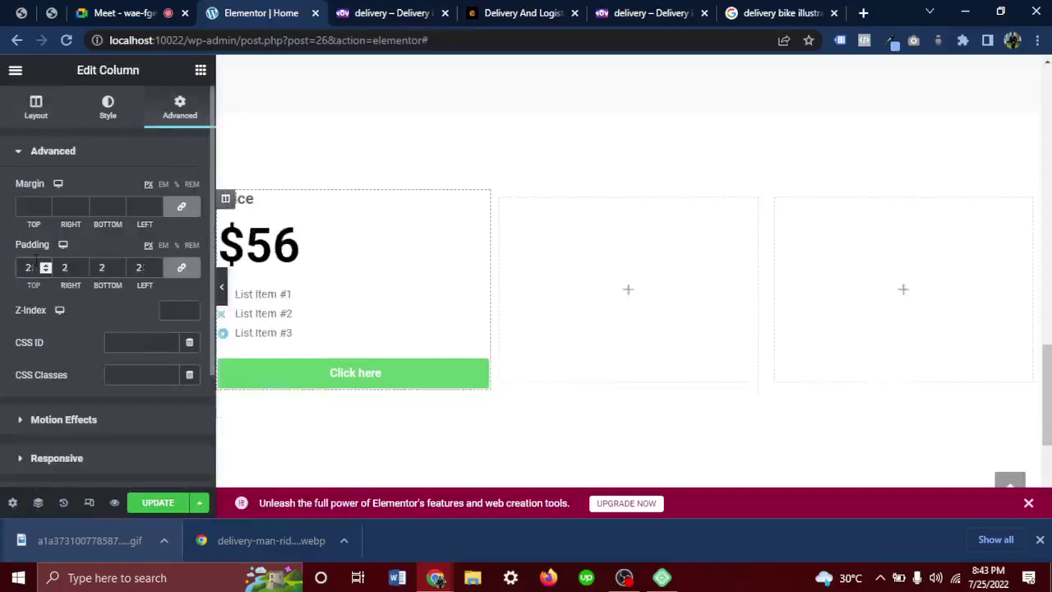
text(50)
key(BackSpace)
key(BackSpace)
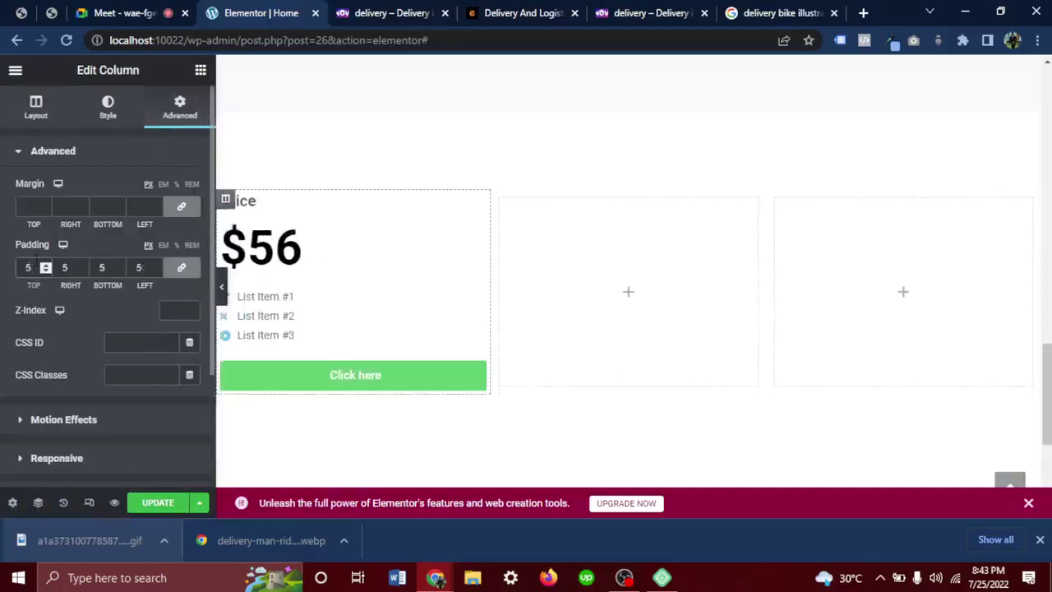
text(30)
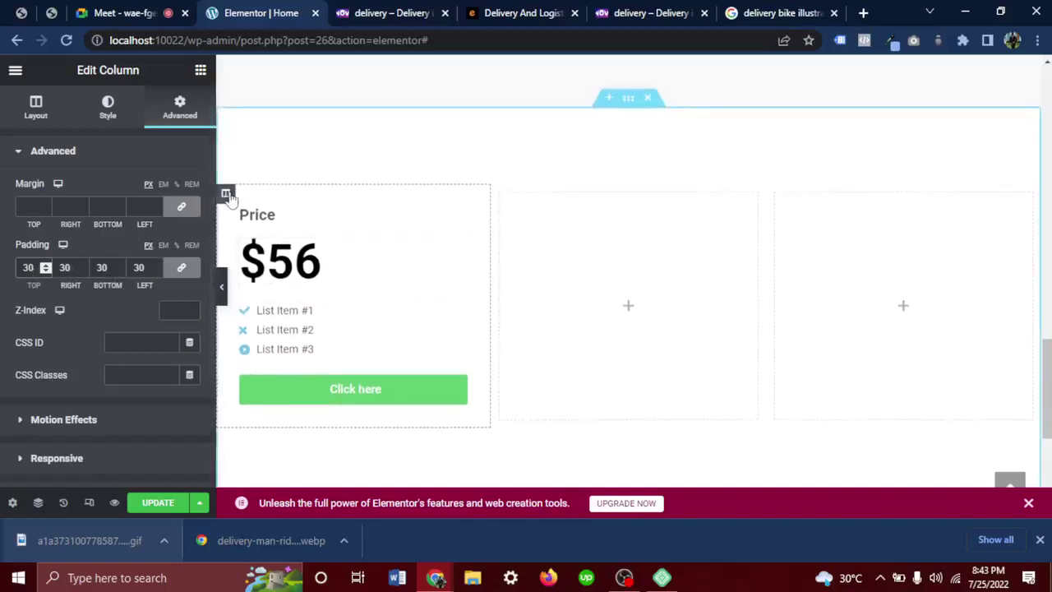
Give the first pricing column a solid black border 1 px wide on all sides.
click(109, 119)
click(94, 267)
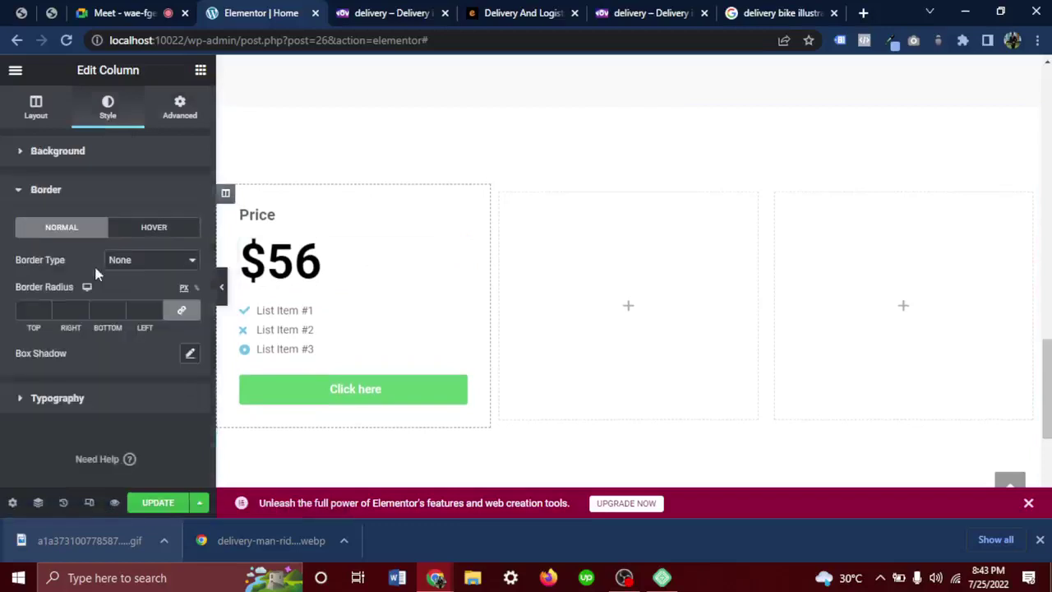
click(153, 260)
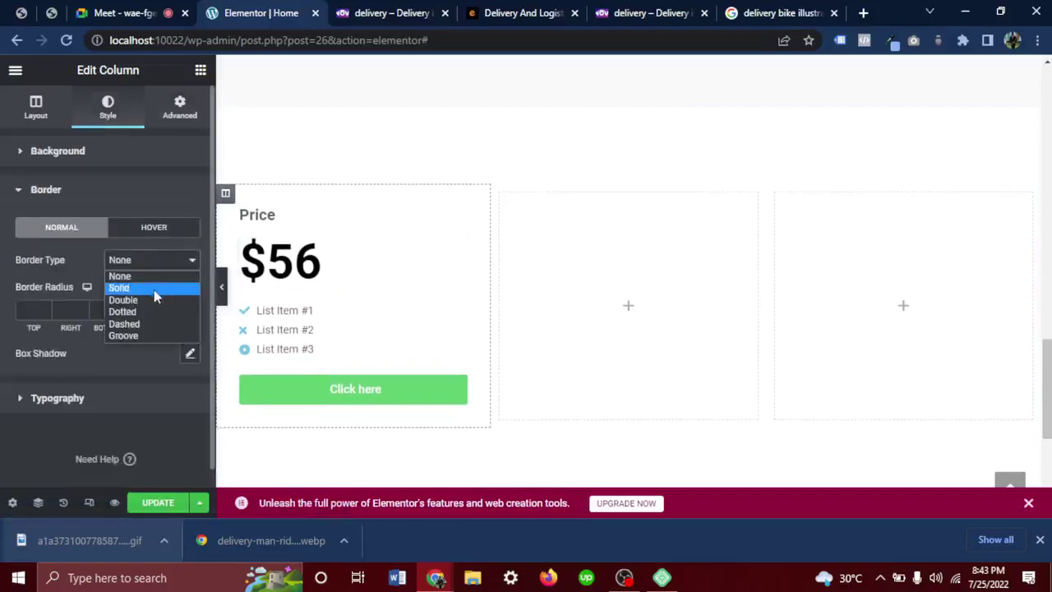
click(154, 287)
click(34, 309)
text(1)
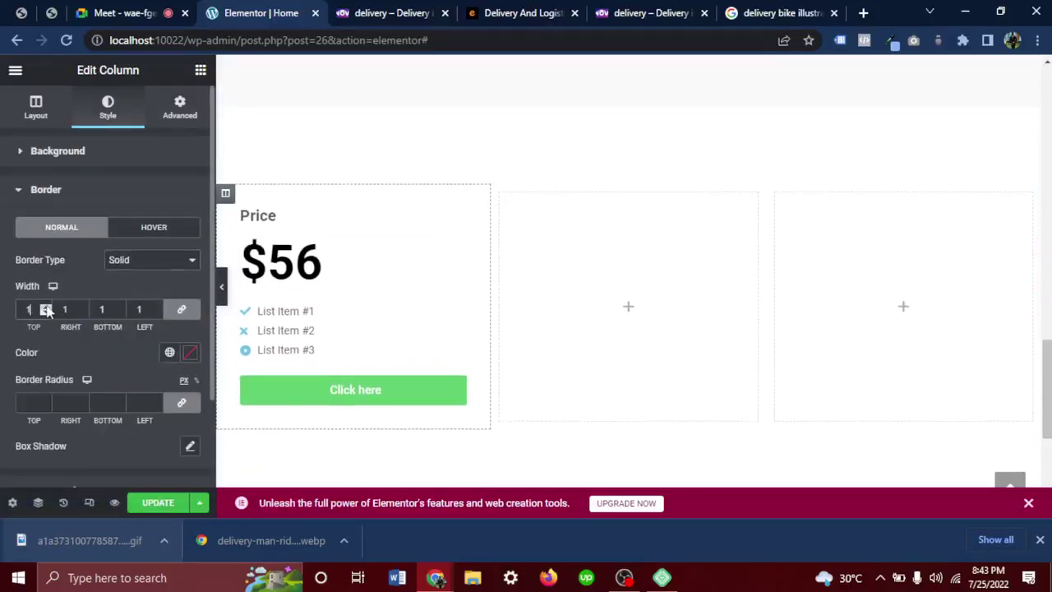
click(190, 358)
click(131, 241)
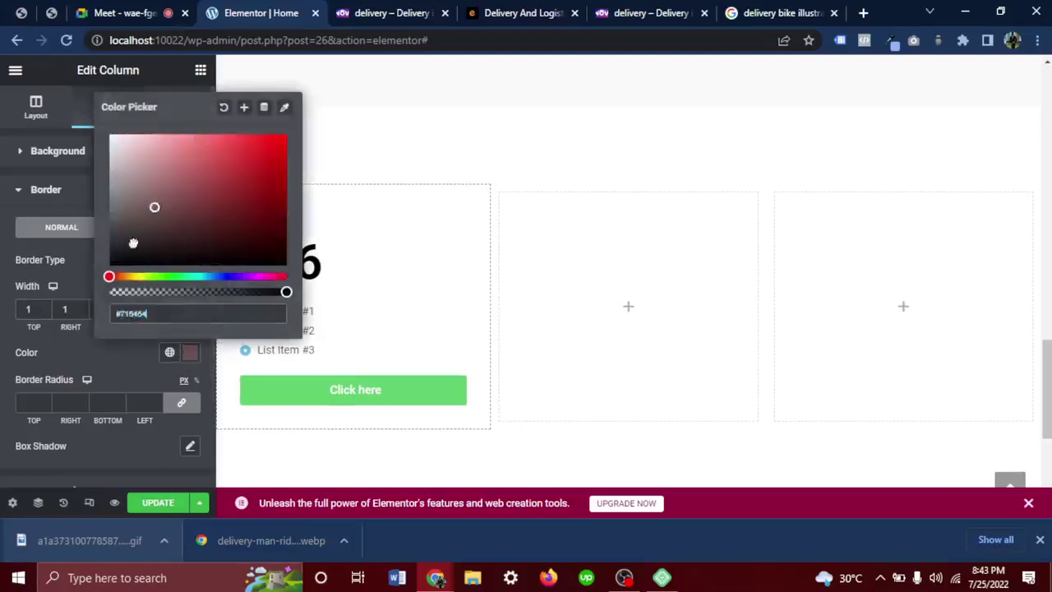
click(110, 263)
Round the first pricing column's border with a 15 px radius and hide the editing panel to preview the card.
click(27, 402)
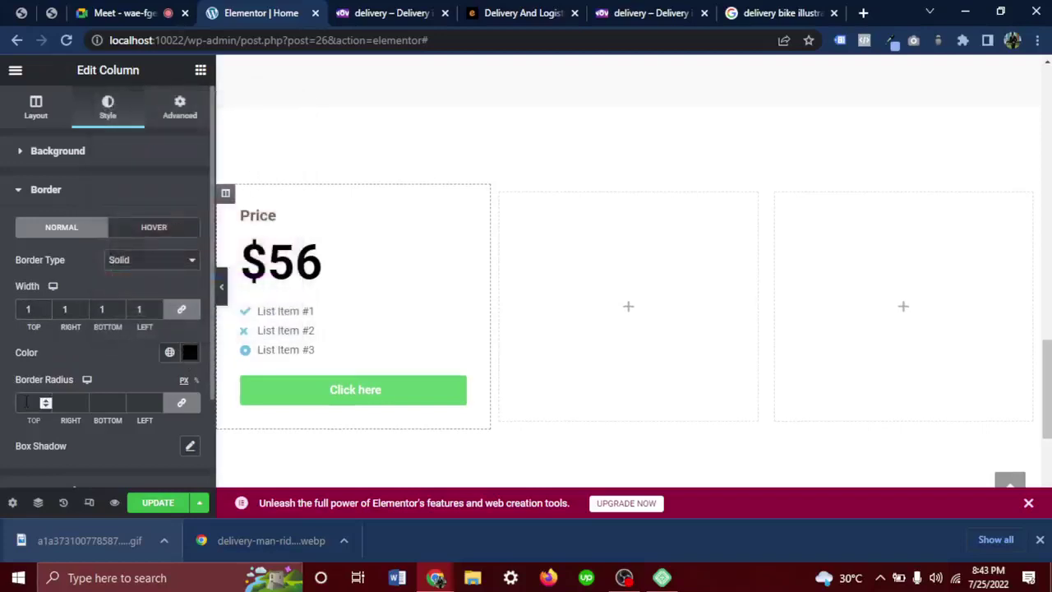
text(15)
click(221, 286)
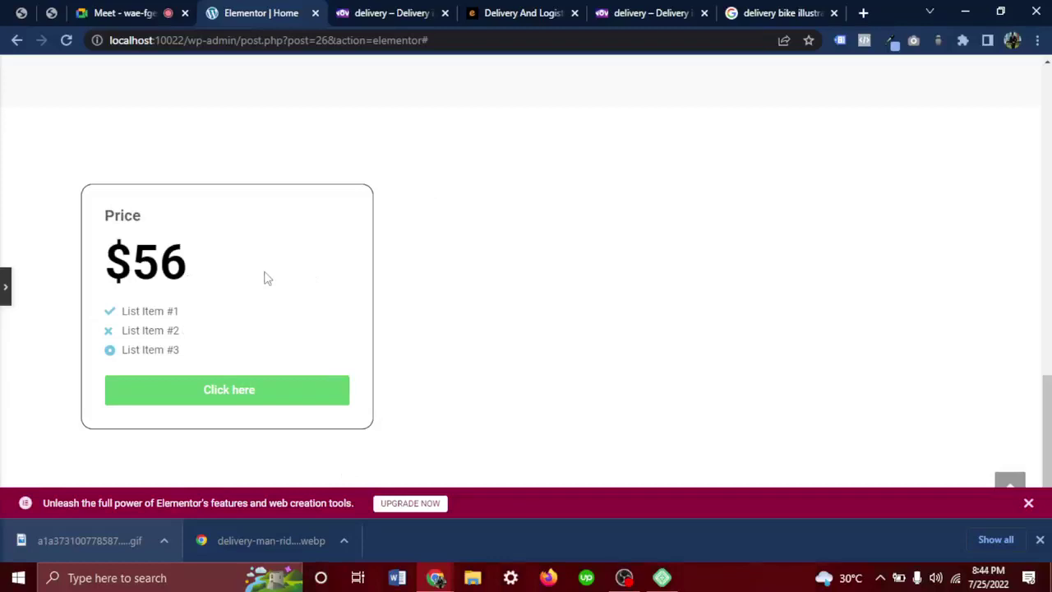
Switch to the Delivery And Logistics reference page and examine its Pricing section layout.
click(516, 16)
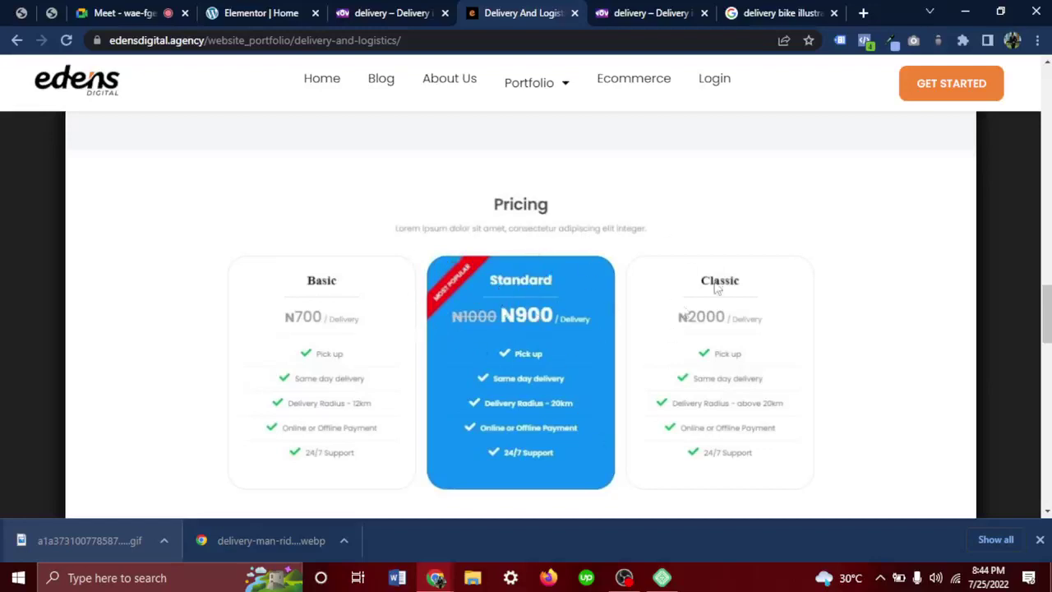
scroll(482, 252, down, 2)
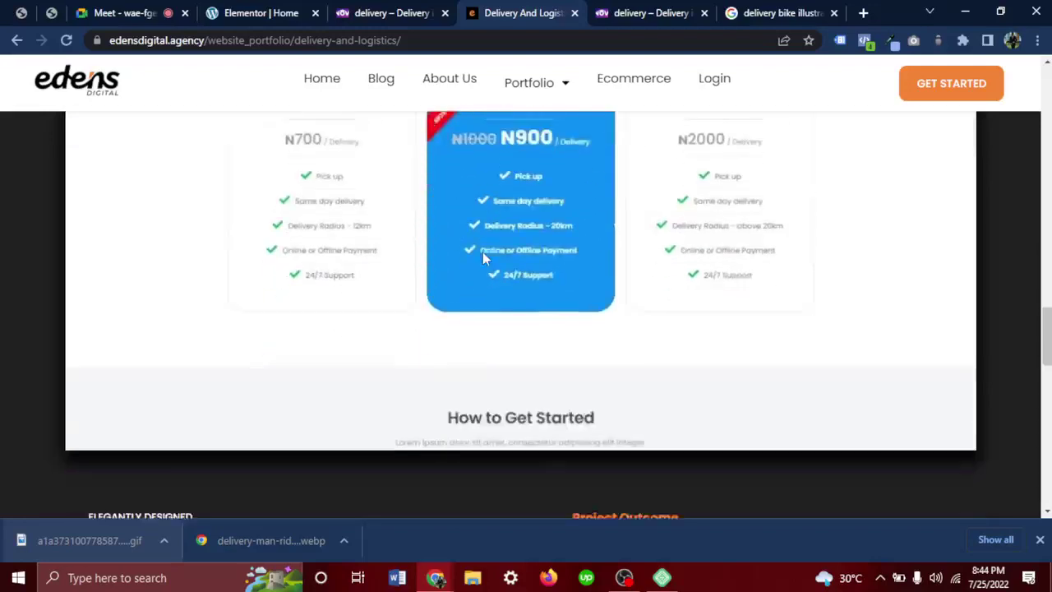
scroll(481, 257, up, 1)
scroll(481, 260, up, 1)
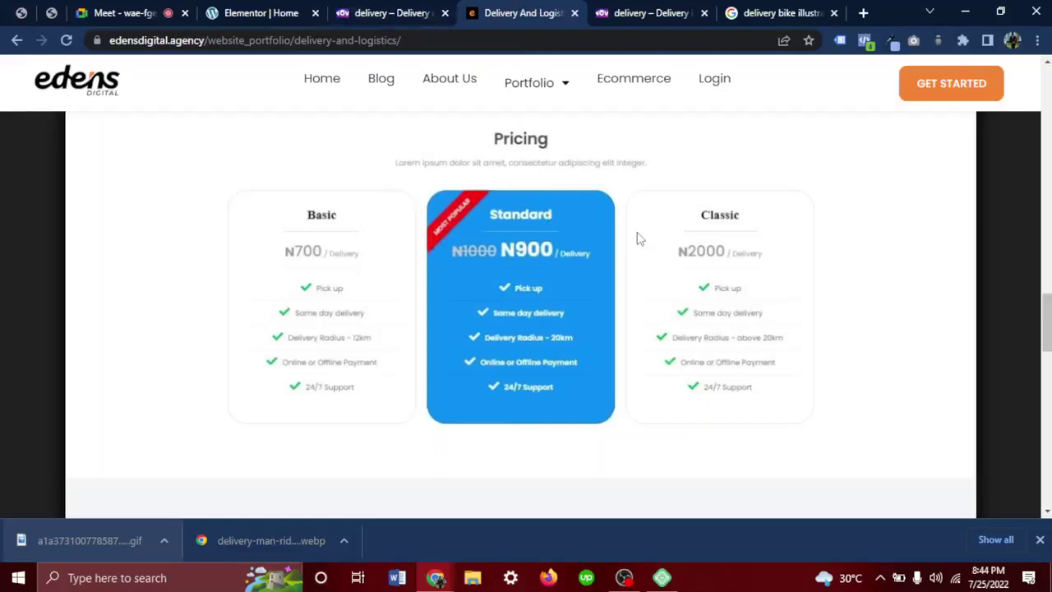
Return to the Elementor home page, restore the editing panel and save the page changes.
click(263, 13)
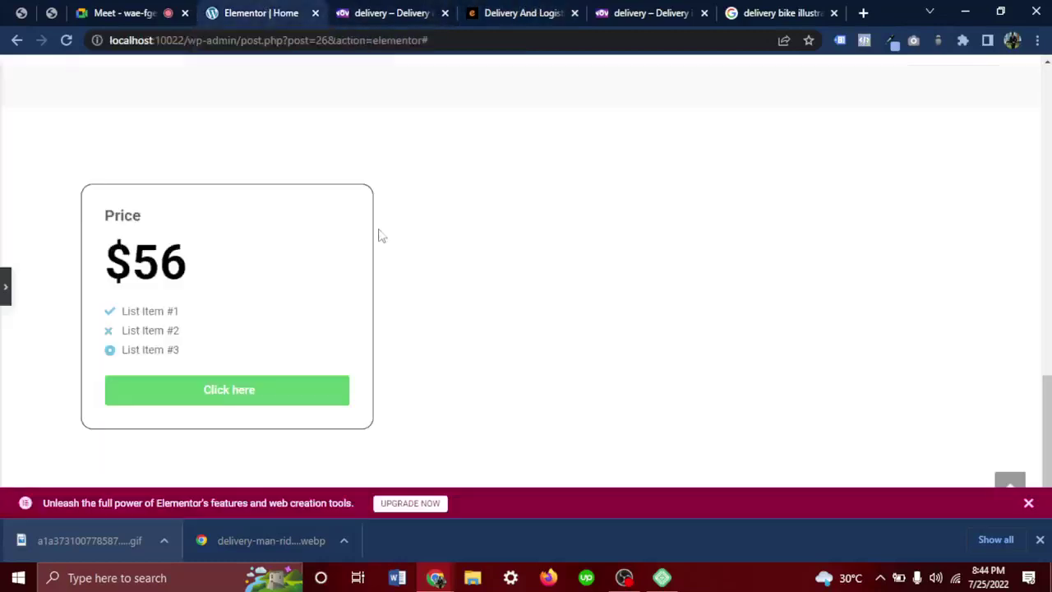
scroll(183, 289, up, 6)
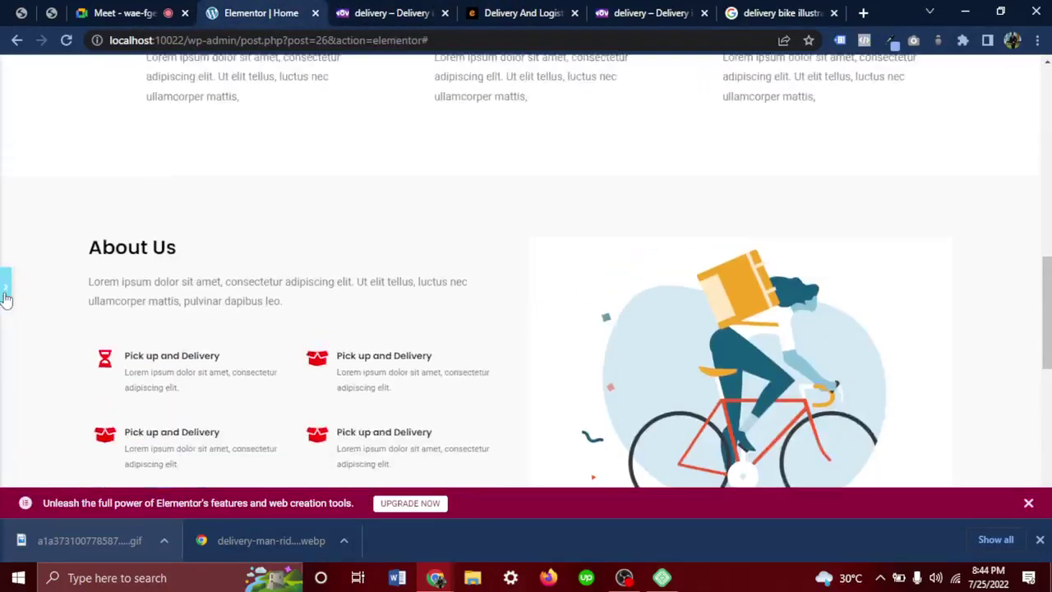
click(8, 288)
scroll(277, 253, down, 1)
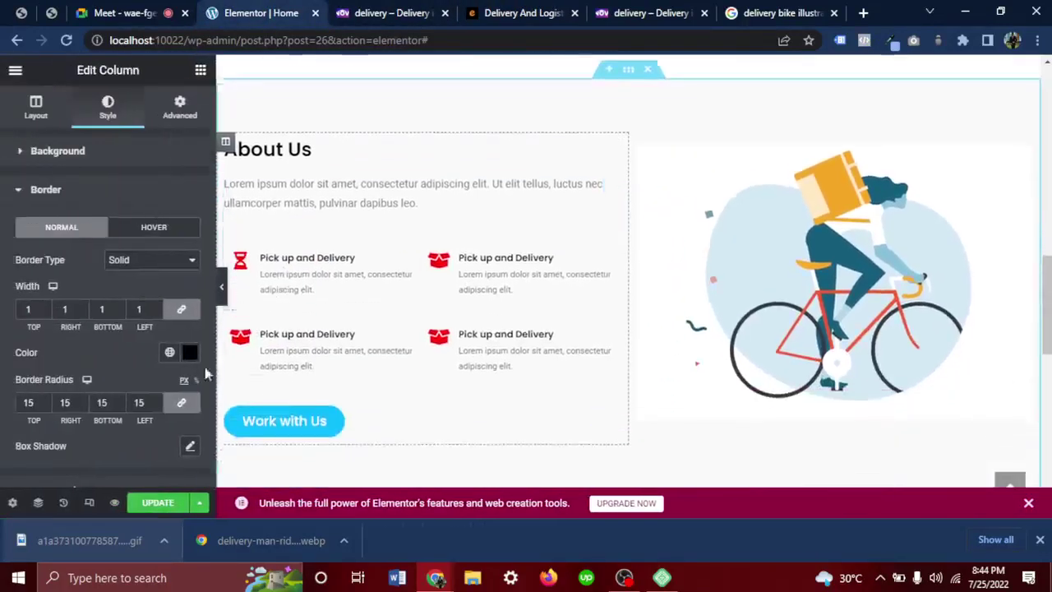
click(160, 509)
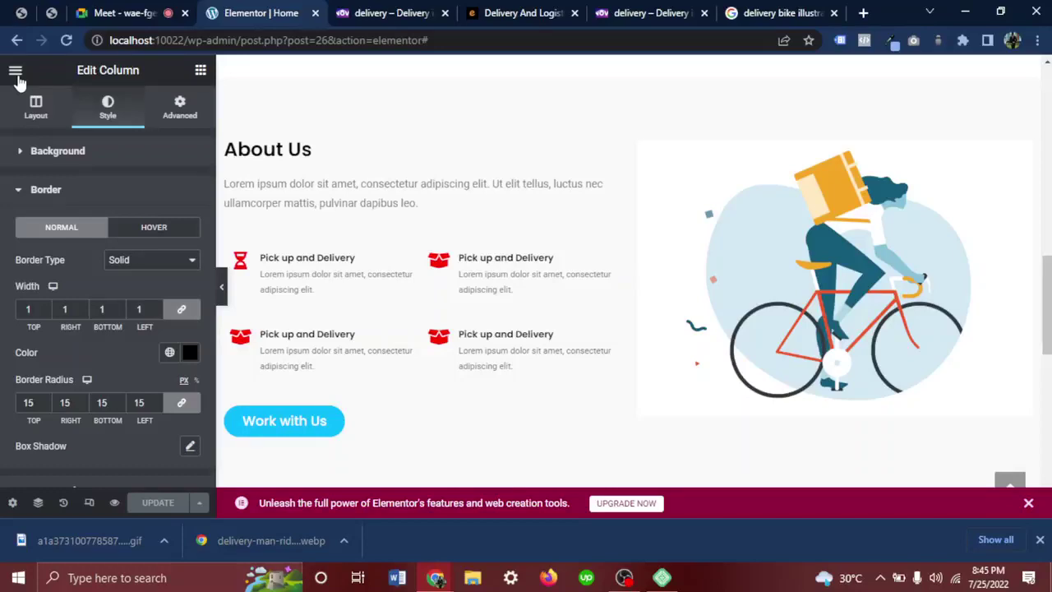
Switch to WhatsApp Web and reload the page.
click(21, 12)
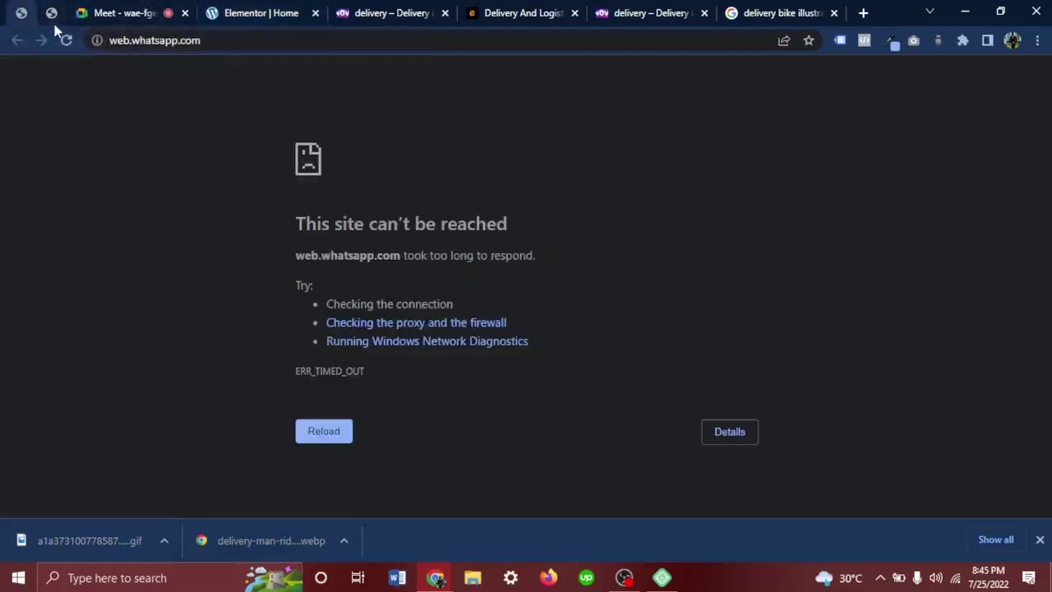
click(66, 40)
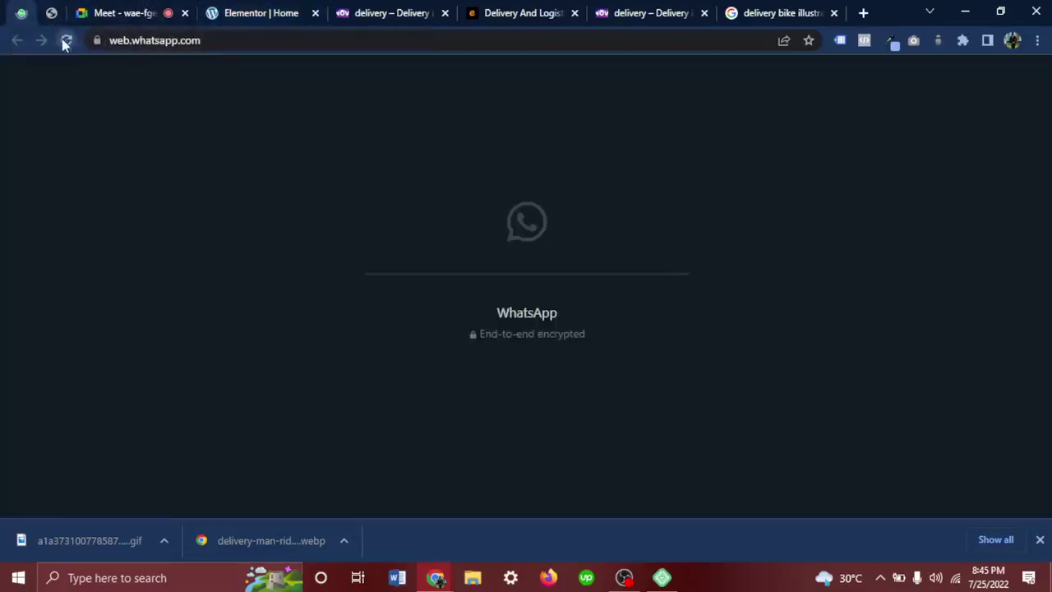
click(65, 41)
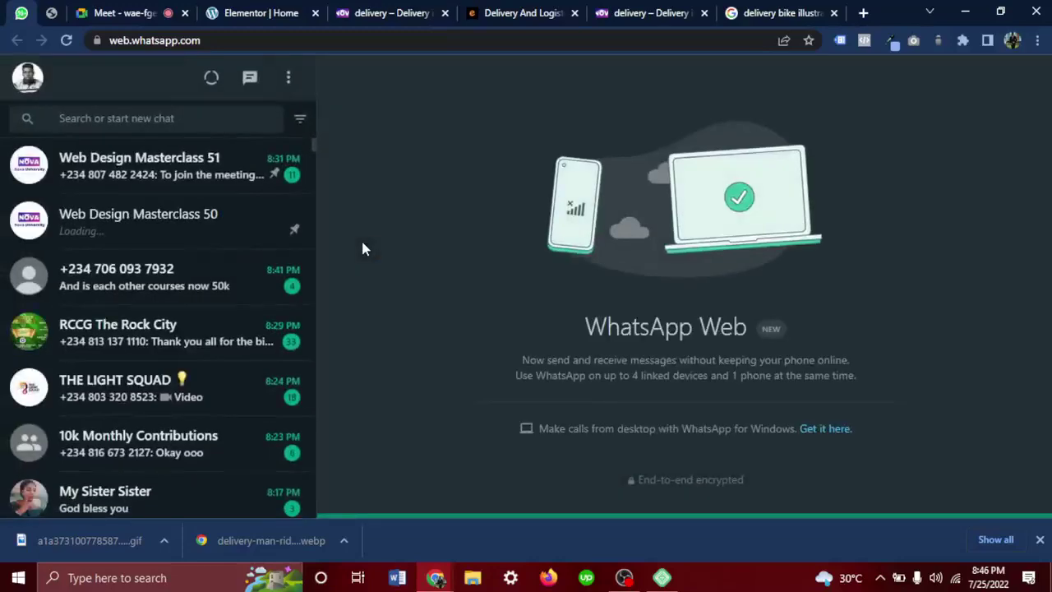
Search the WhatsApp chats for "Mrs" and open the first matching conversation.
scroll(125, 275, down, 3)
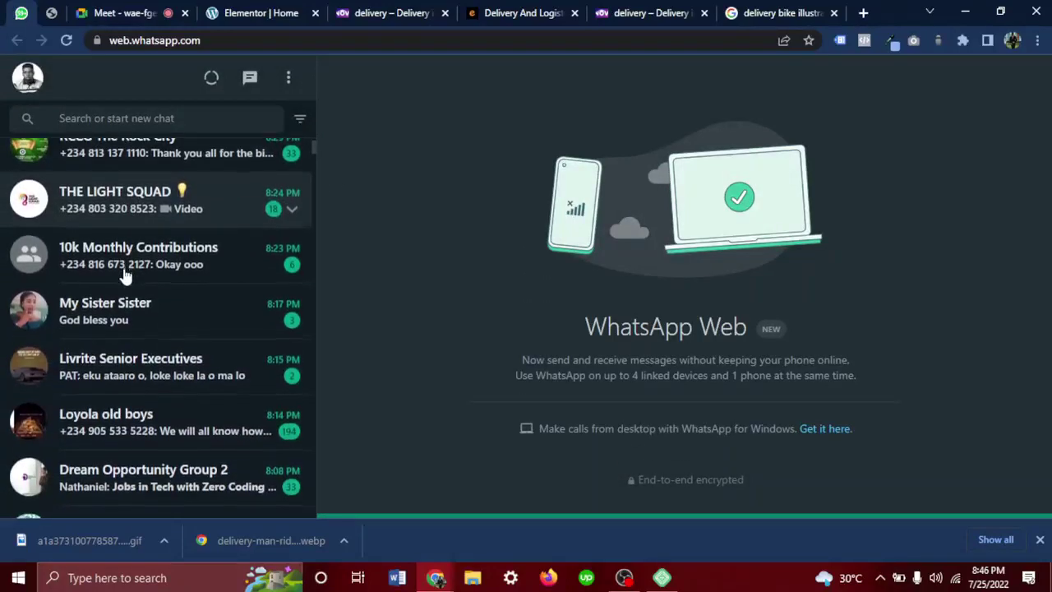
scroll(129, 275, down, 1)
scroll(132, 255, up, 3)
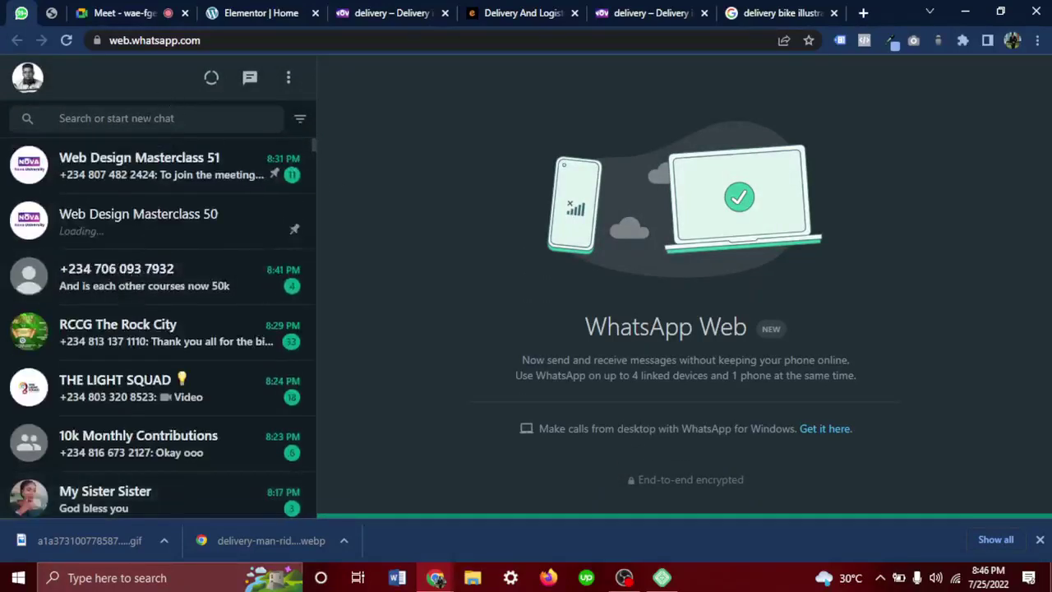
click(148, 119)
text(Mr)
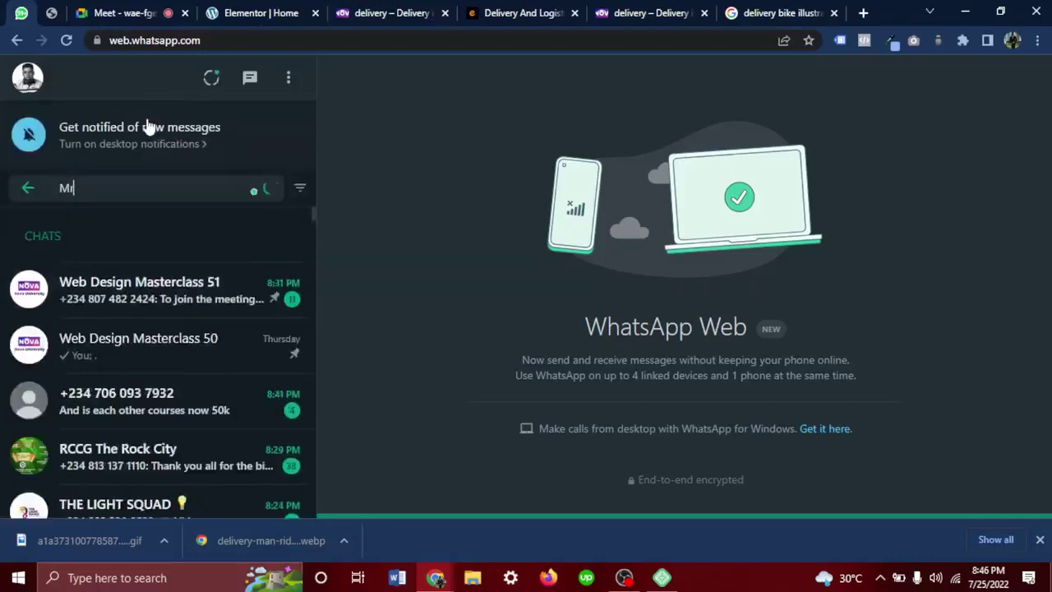
text(s)
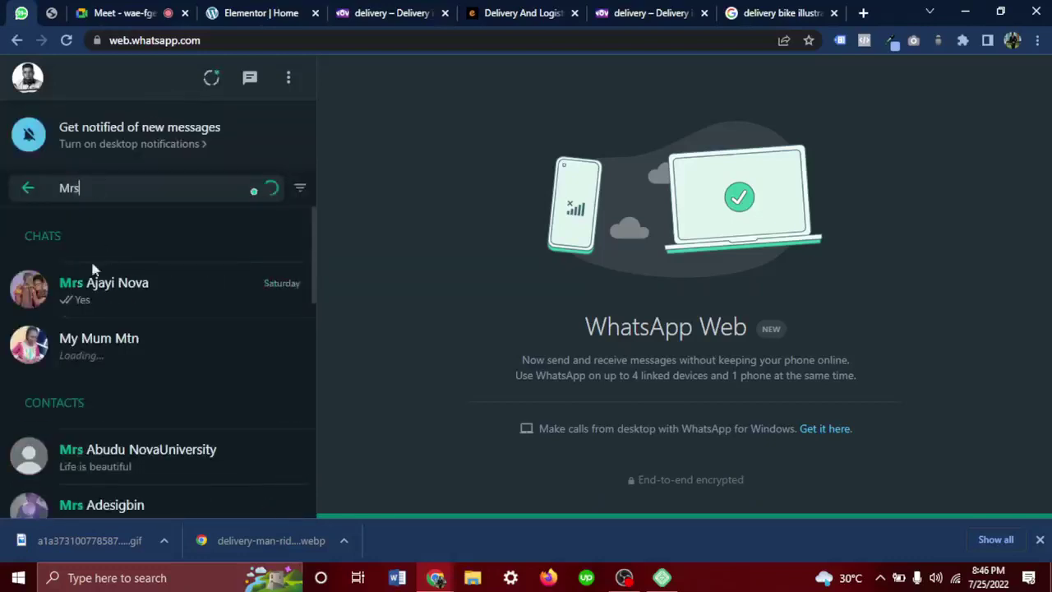
click(104, 296)
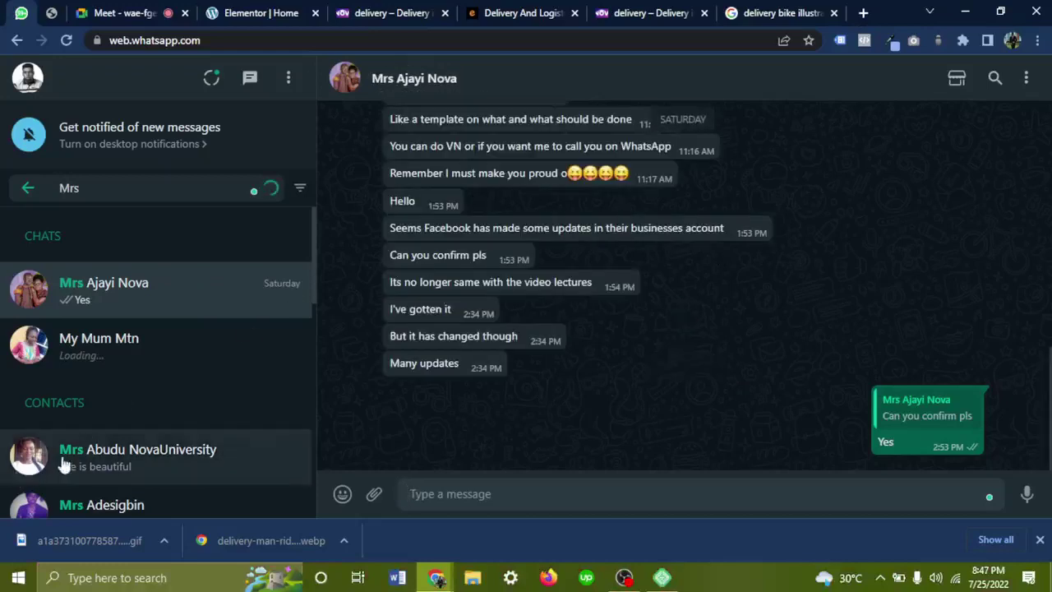
Look back through the open conversation's message history to the messages dated 7/11/2022.
scroll(134, 395, down, 2)
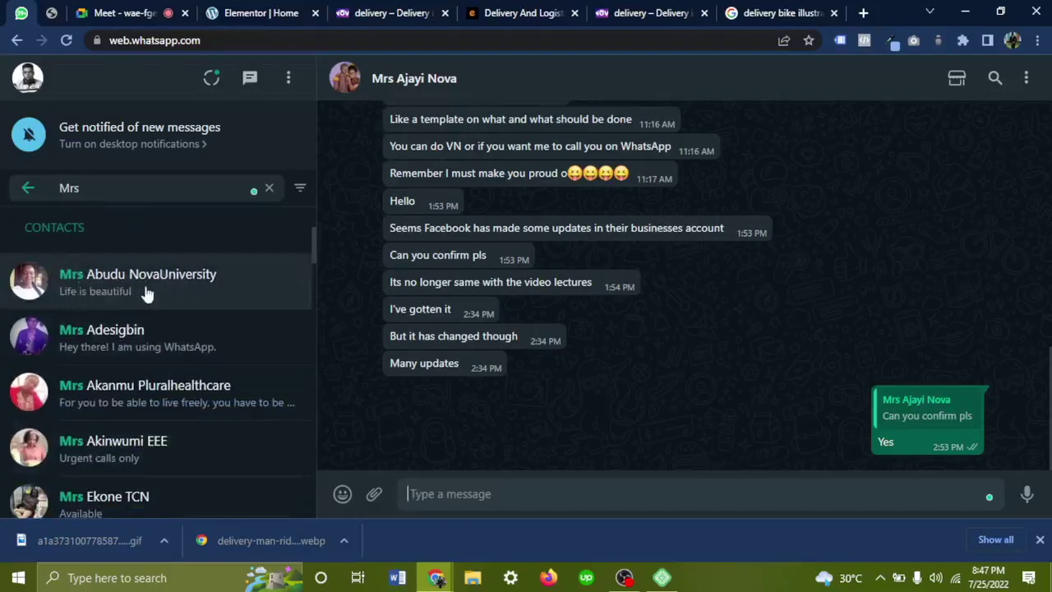
scroll(431, 304, up, 2)
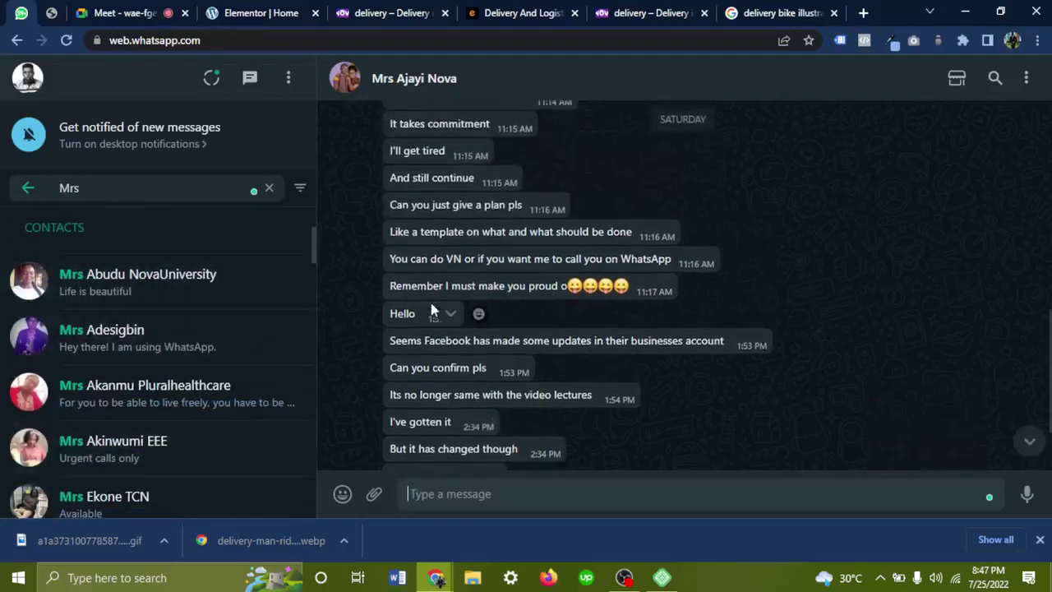
scroll(430, 309, up, 10)
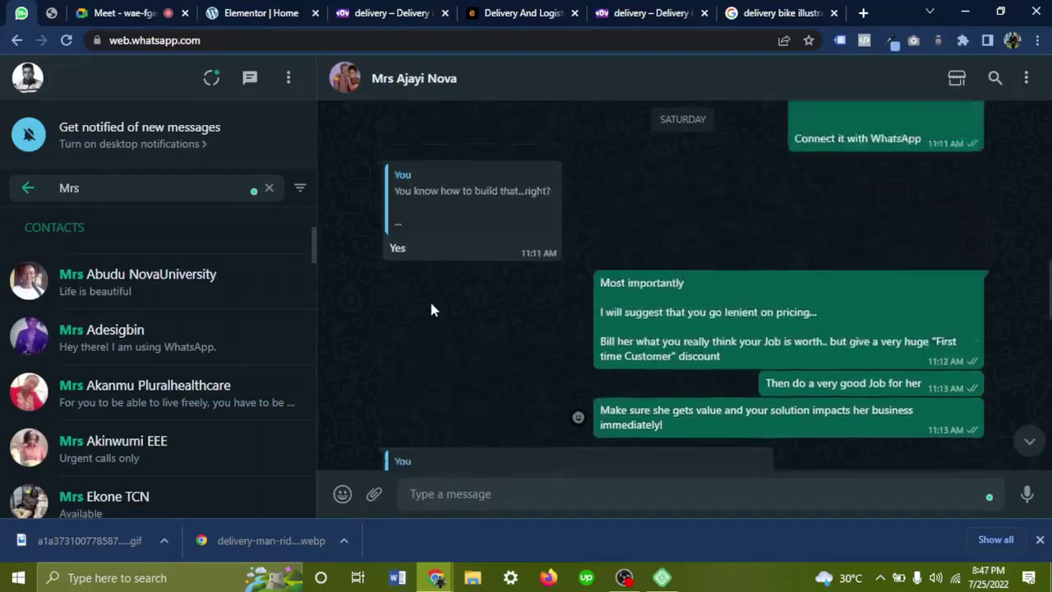
scroll(430, 309, up, 10)
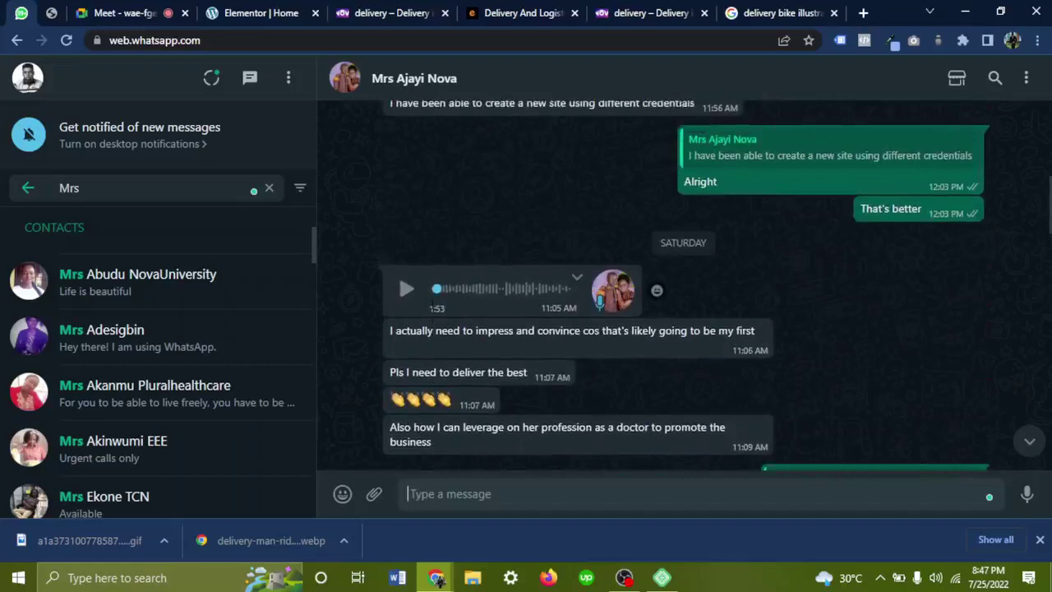
scroll(429, 299, up, 8)
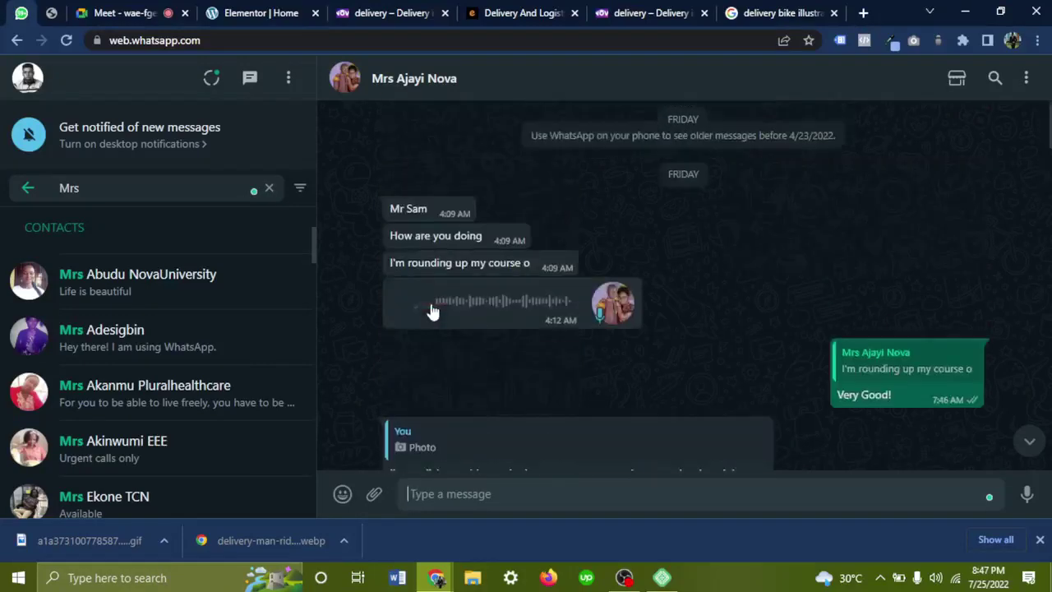
scroll(469, 267, up, 10)
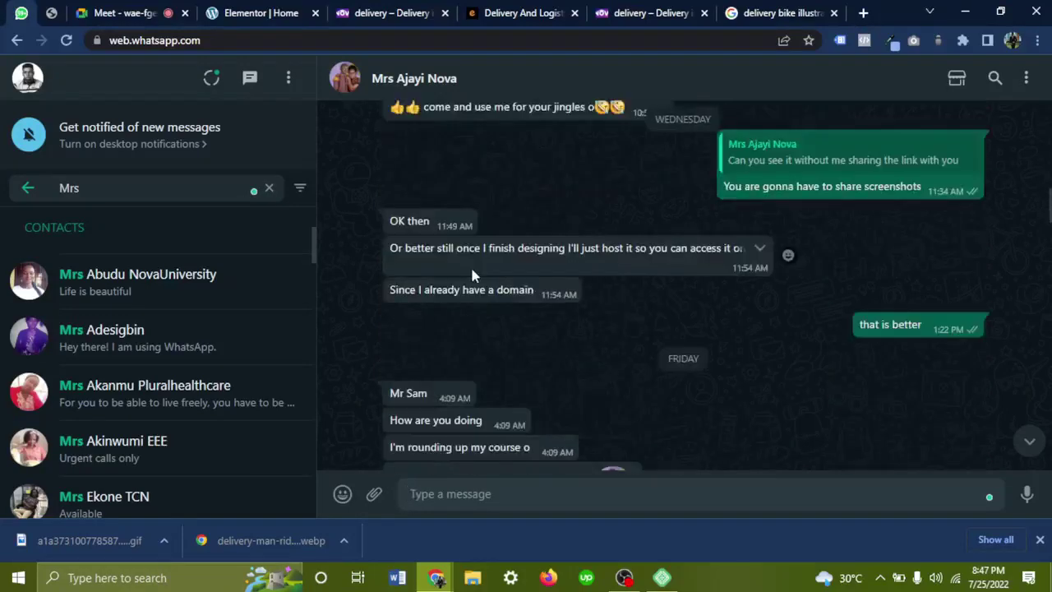
scroll(472, 276, up, 10)
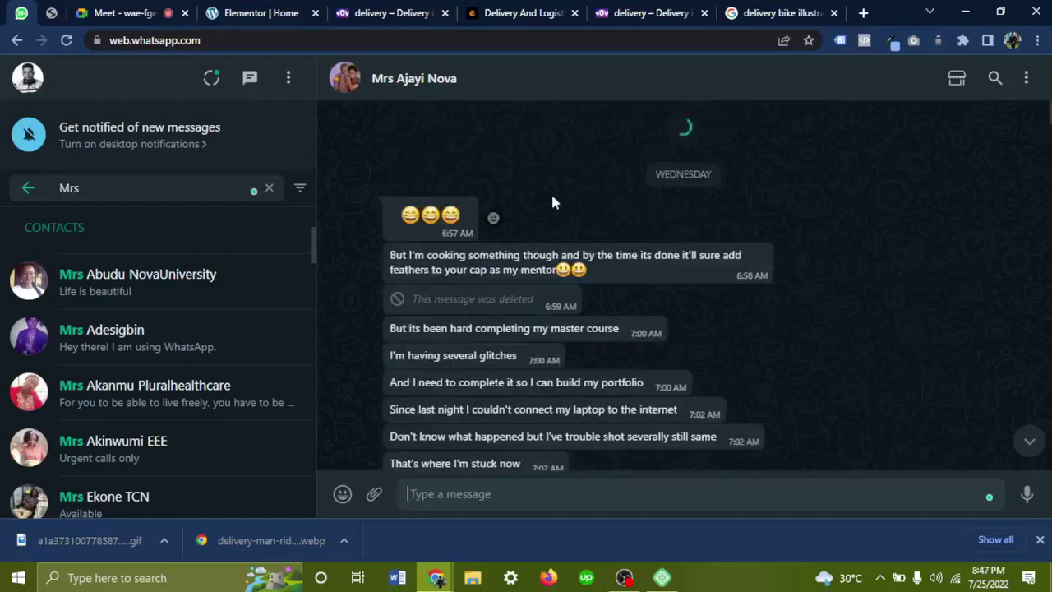
scroll(592, 215, up, 15)
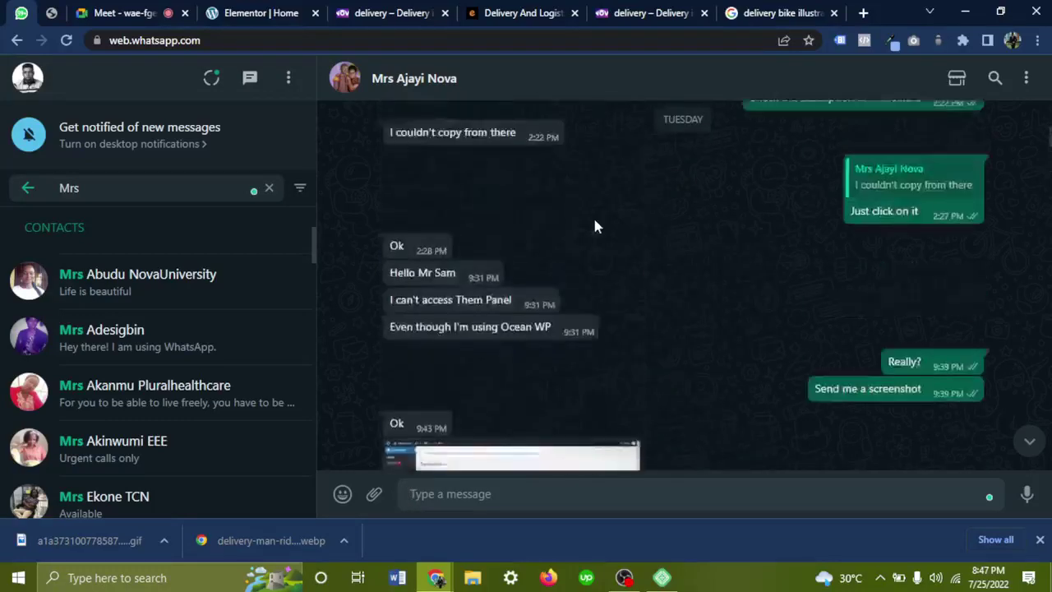
scroll(595, 228, up, 4)
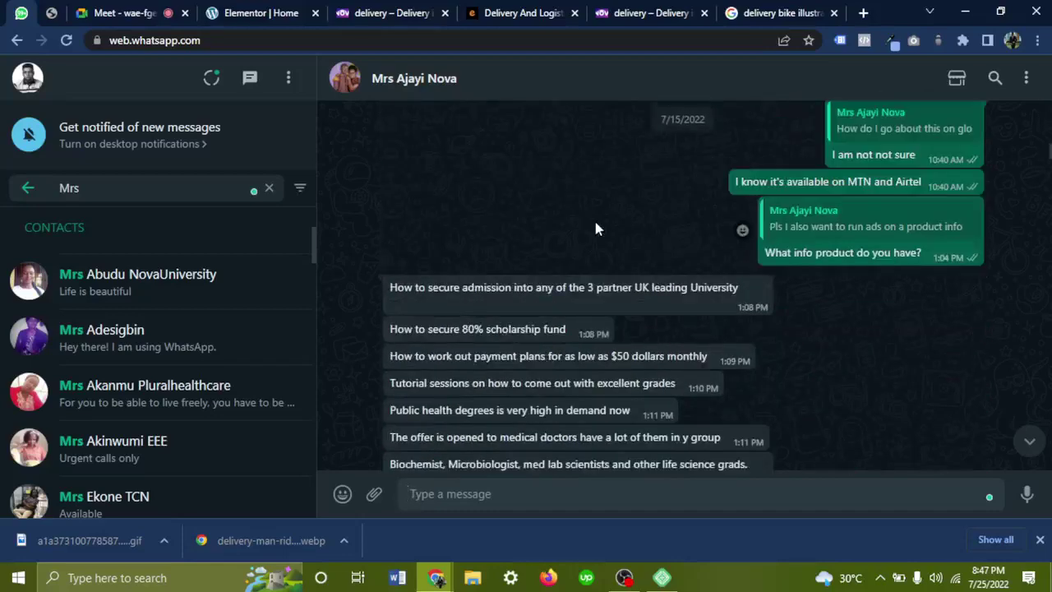
scroll(596, 229, up, 2)
scroll(597, 229, up, 3)
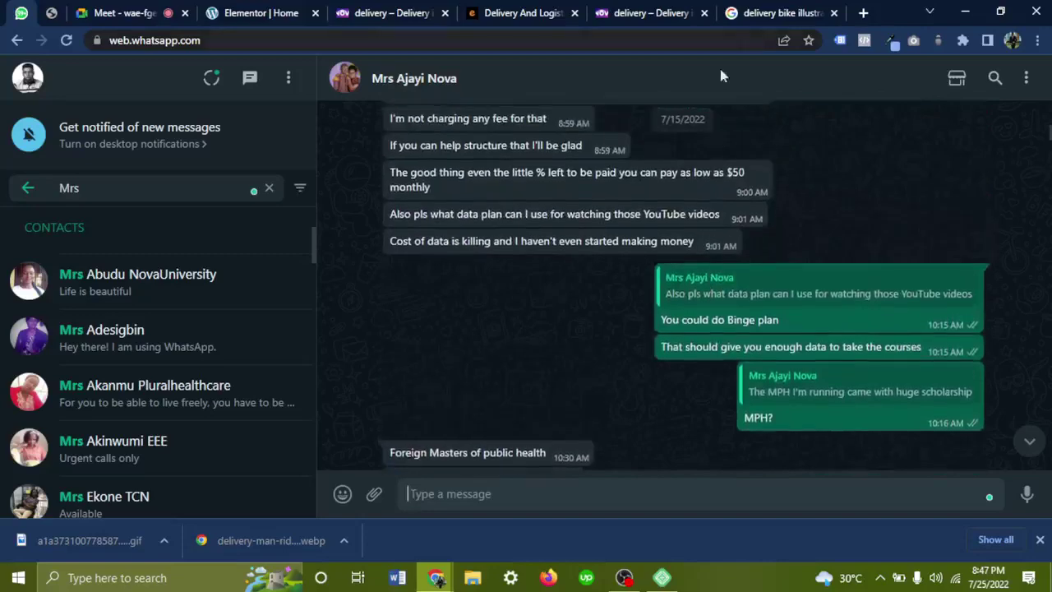
scroll(602, 196, up, 5)
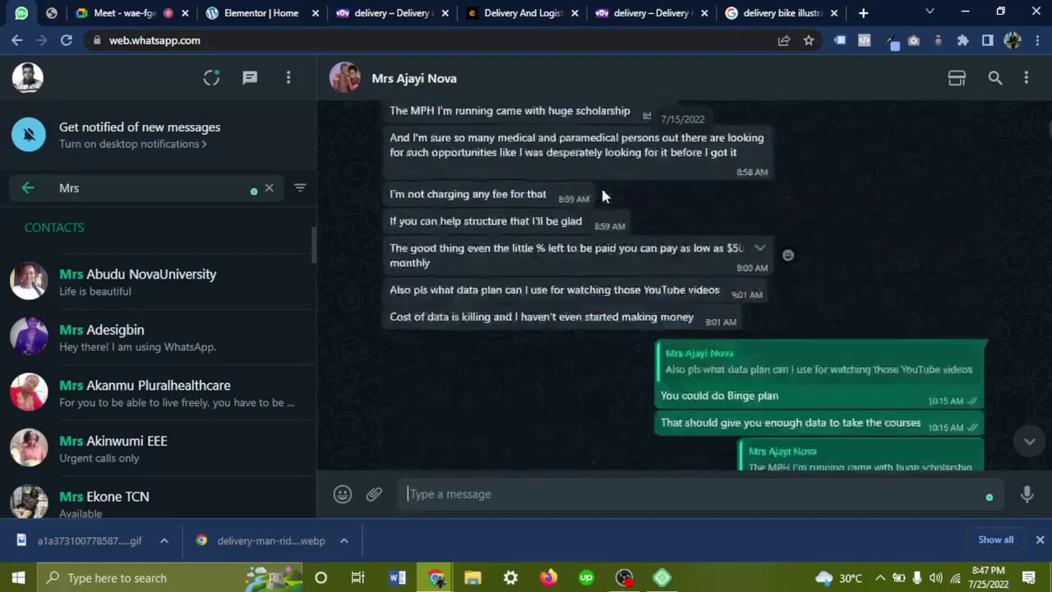
scroll(602, 195, up, 6)
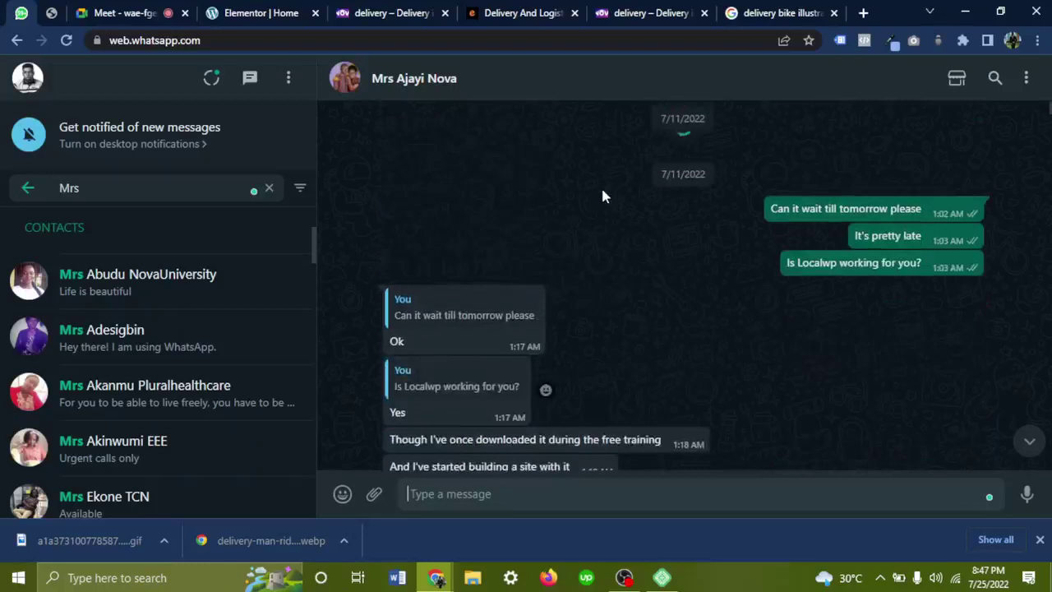
scroll(602, 196, up, 2)
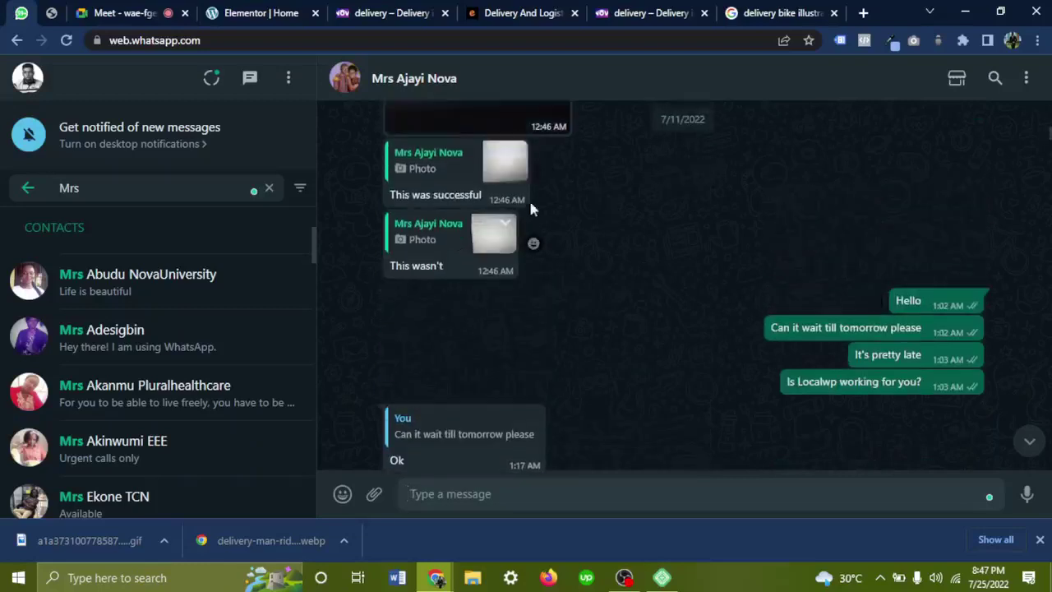
Read the conversation forward from the 7/11/2022 messages through to the 7/18/2022 exchange about the master course.
scroll(592, 227, down, 3)
scroll(592, 222, down, 3)
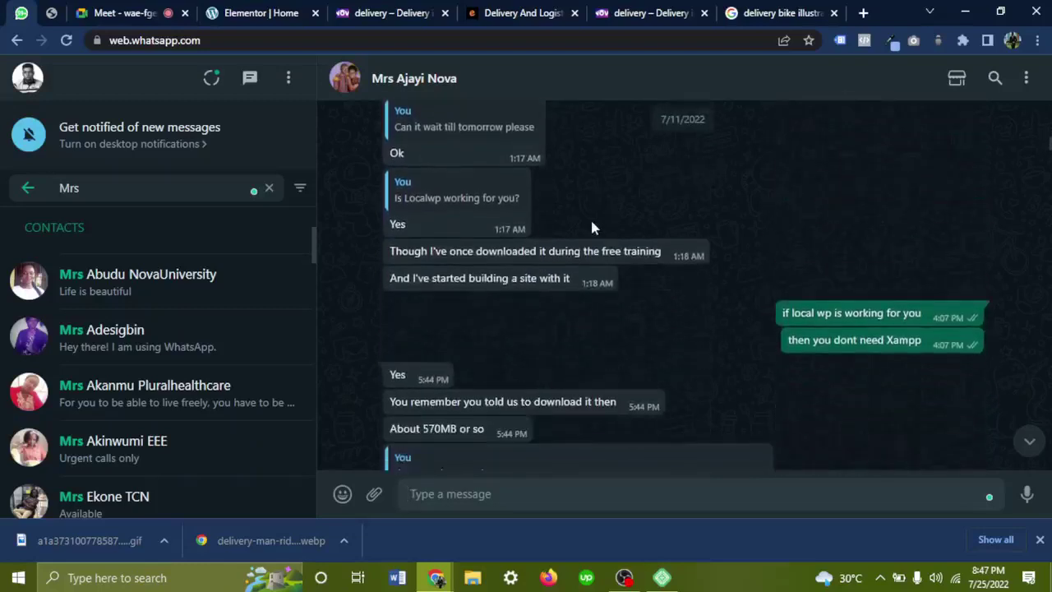
scroll(592, 227, down, 3)
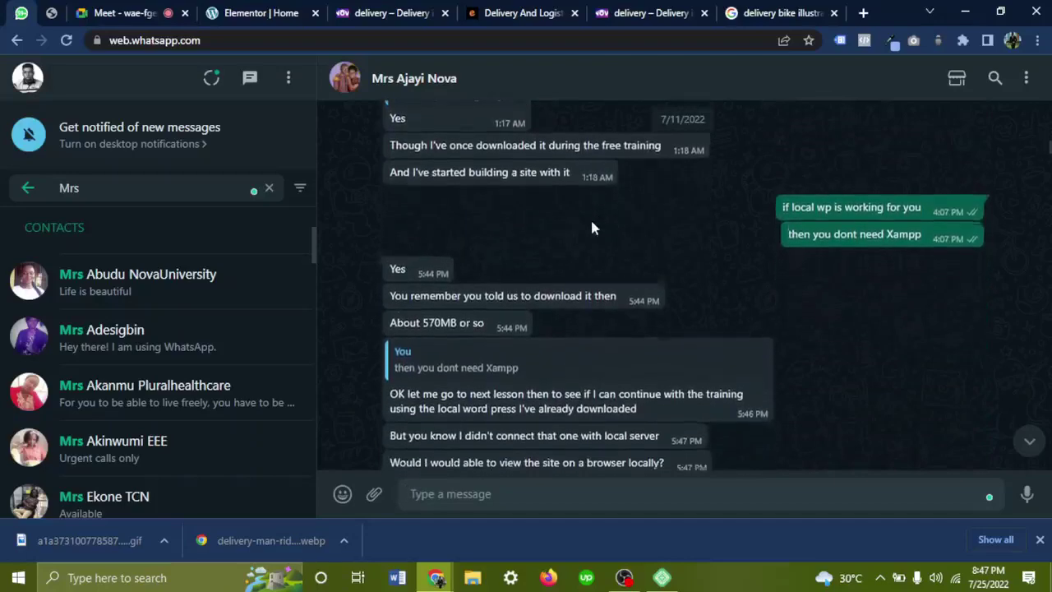
scroll(591, 222, down, 1)
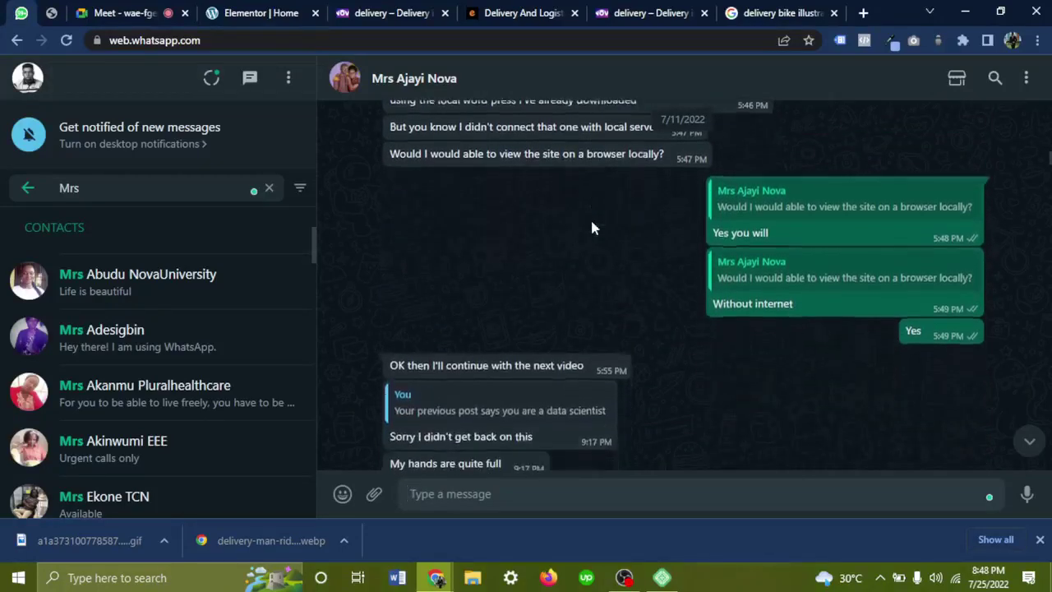
scroll(591, 222, down, 3)
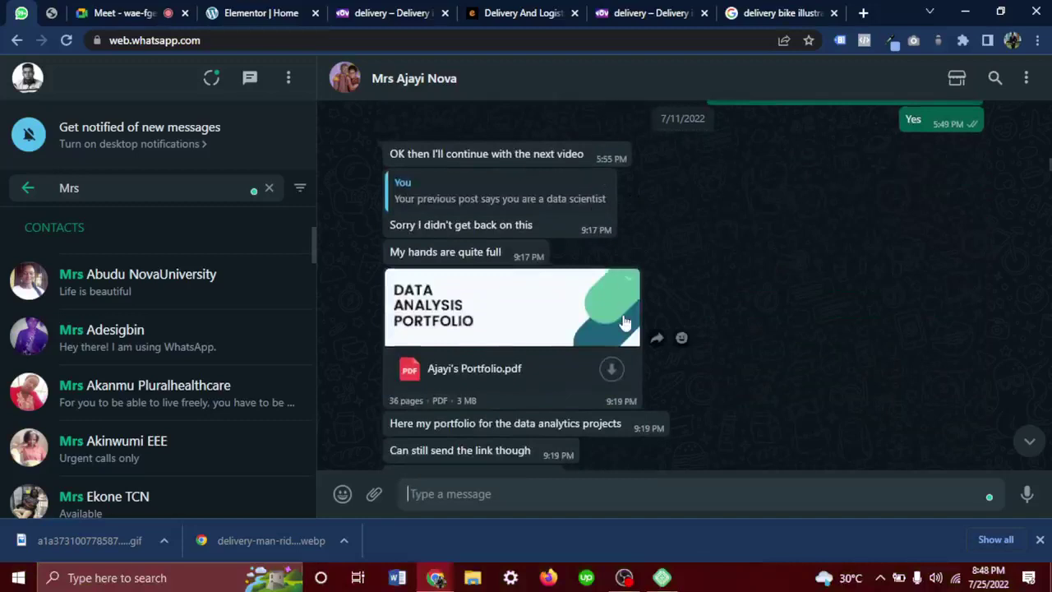
scroll(622, 322, down, 4)
scroll(622, 322, down, 10)
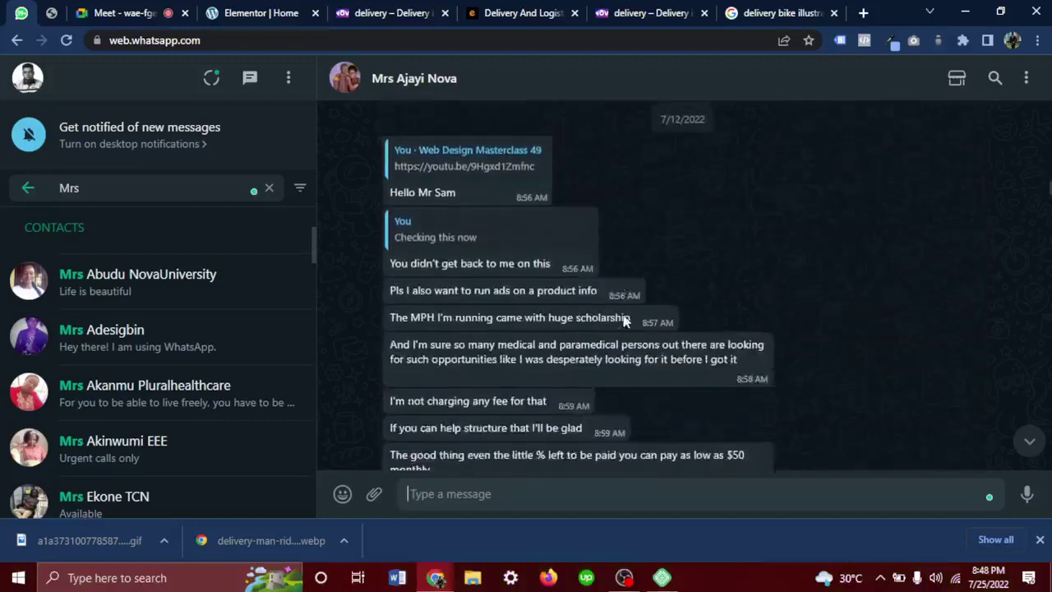
scroll(623, 322, down, 2)
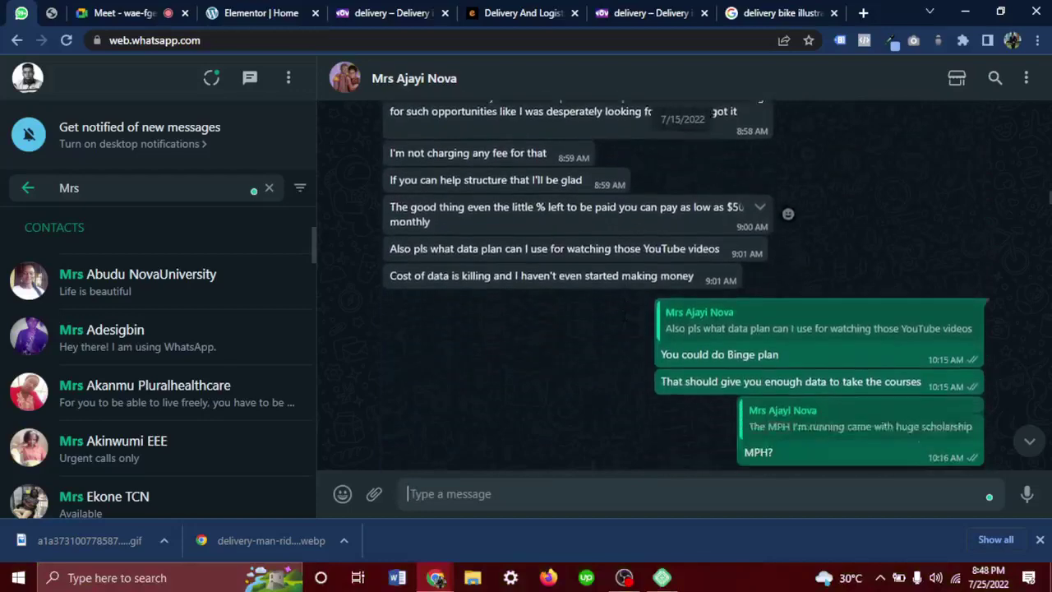
scroll(623, 322, up, 3)
scroll(623, 321, down, 6)
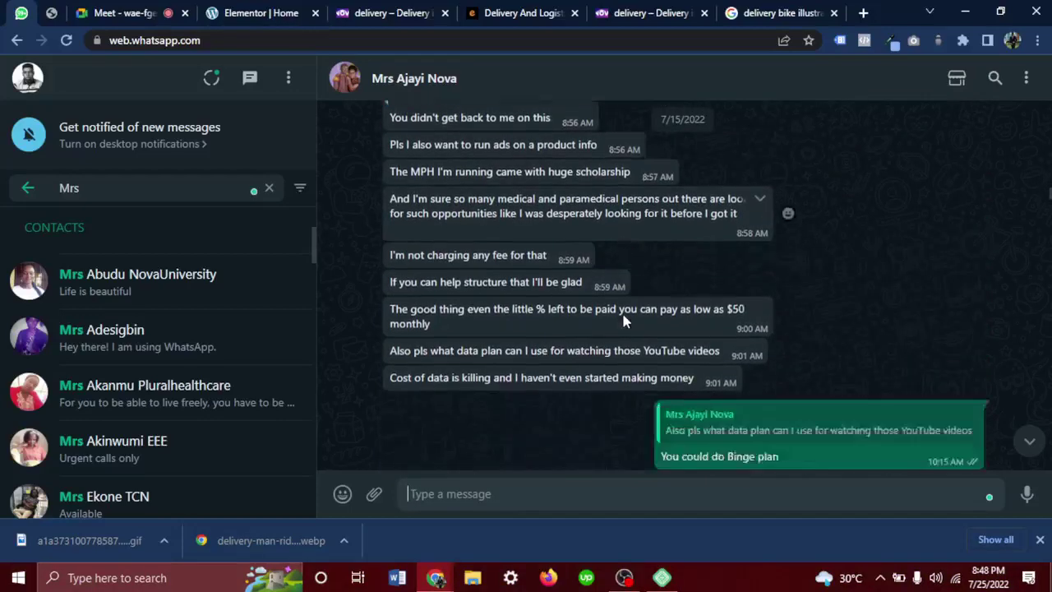
scroll(623, 322, down, 7)
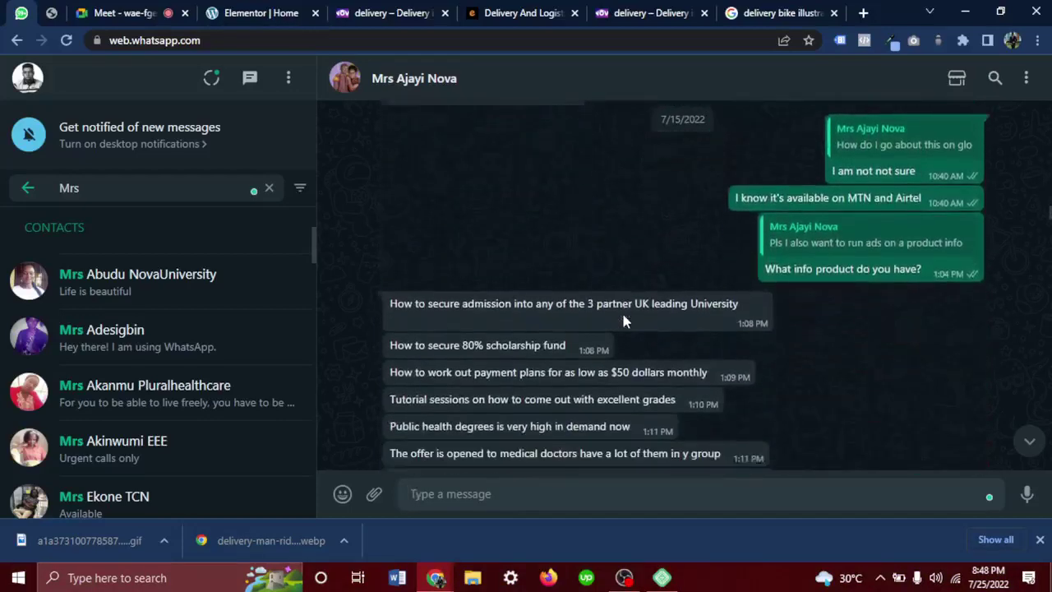
scroll(623, 322, down, 6)
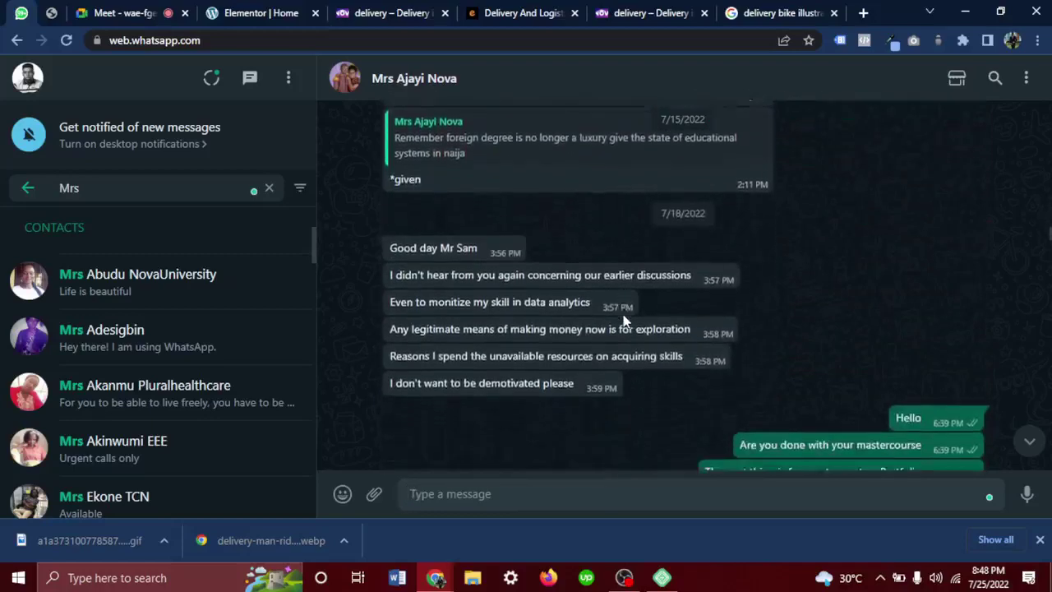
scroll(623, 322, down, 1)
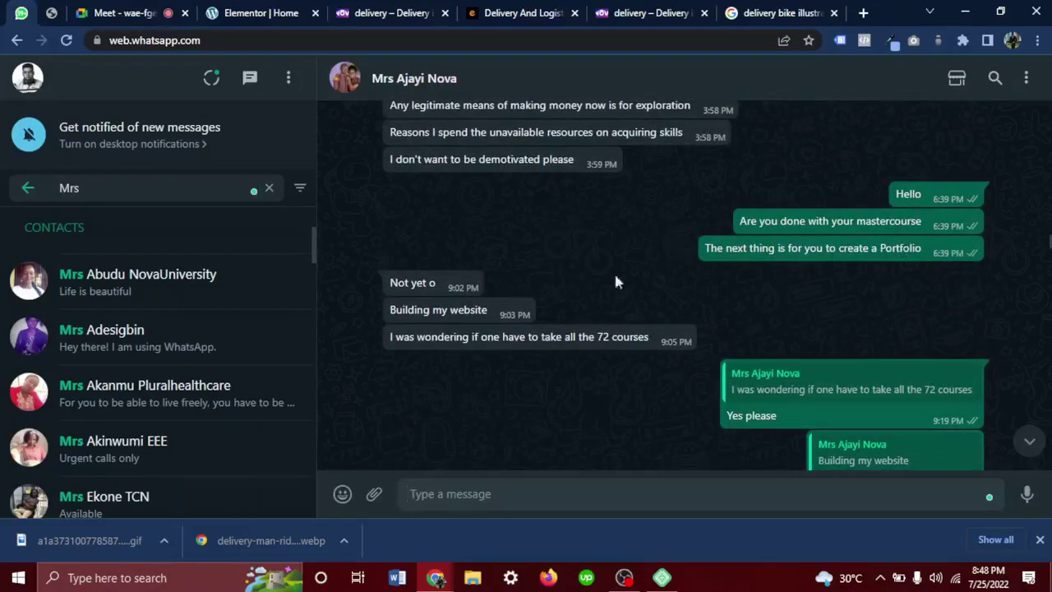
Highlight the 7/18/2022 messages about building the website, taking all 72 courses and sharing the link while reading them.
drag(440, 284, 485, 309)
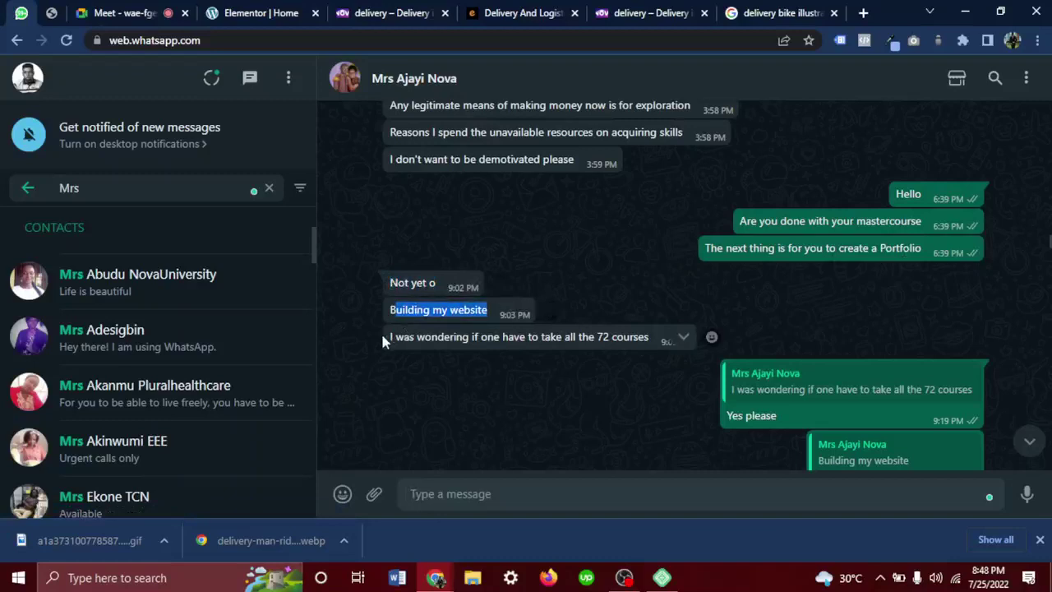
drag(383, 333, 653, 338)
scroll(775, 410, down, 2)
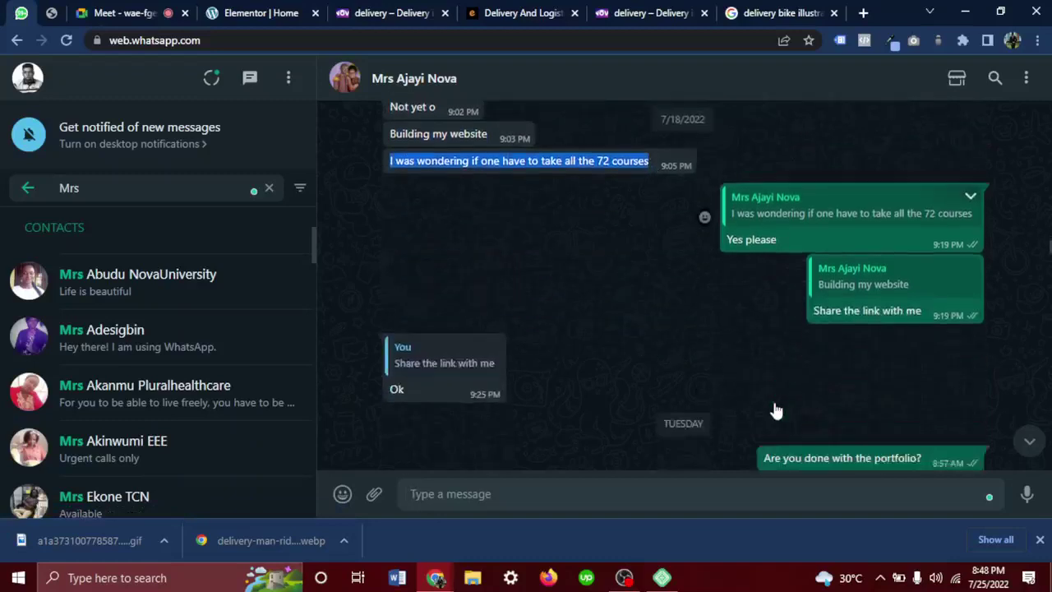
drag(814, 299, 924, 300)
Go to Wednesday's messages and highlight them one by one, from the greeting to the message about cooking something for the mentor.
scroll(923, 300, down, 4)
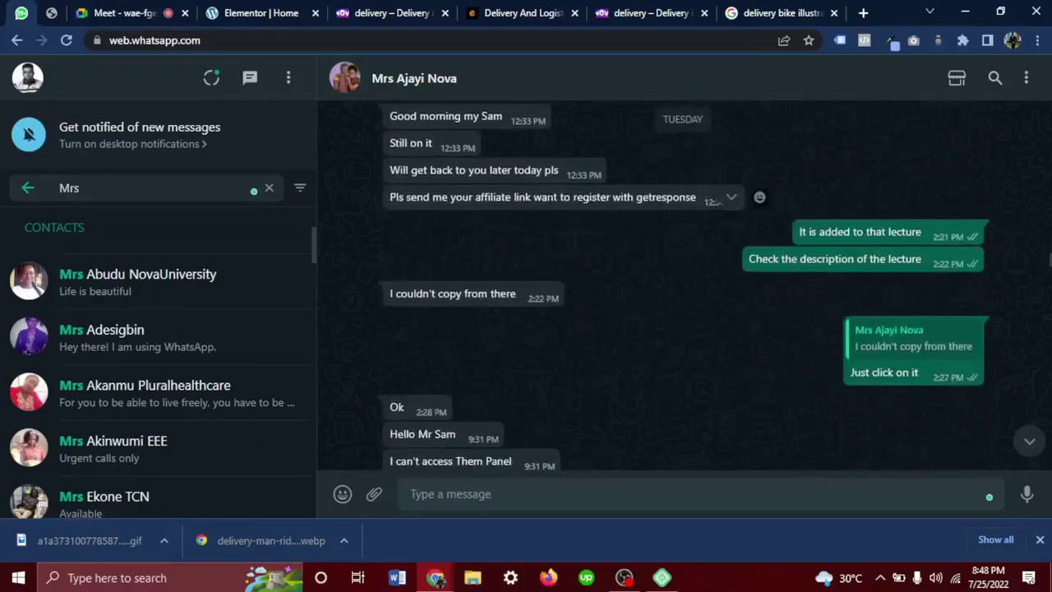
scroll(815, 307, down, 2)
scroll(815, 308, down, 8)
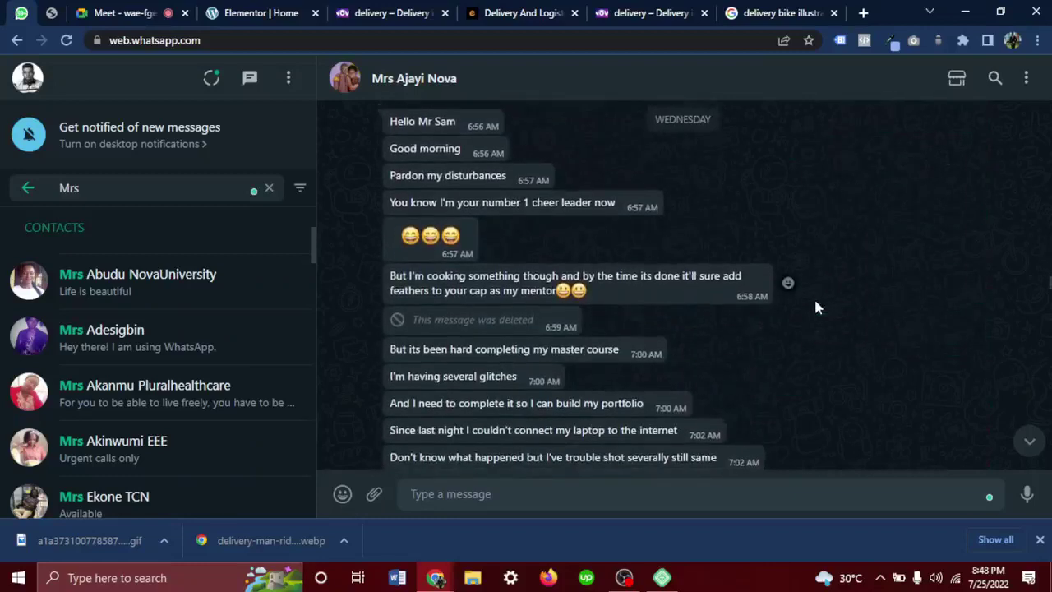
scroll(817, 304, up, 1)
drag(389, 182, 433, 182)
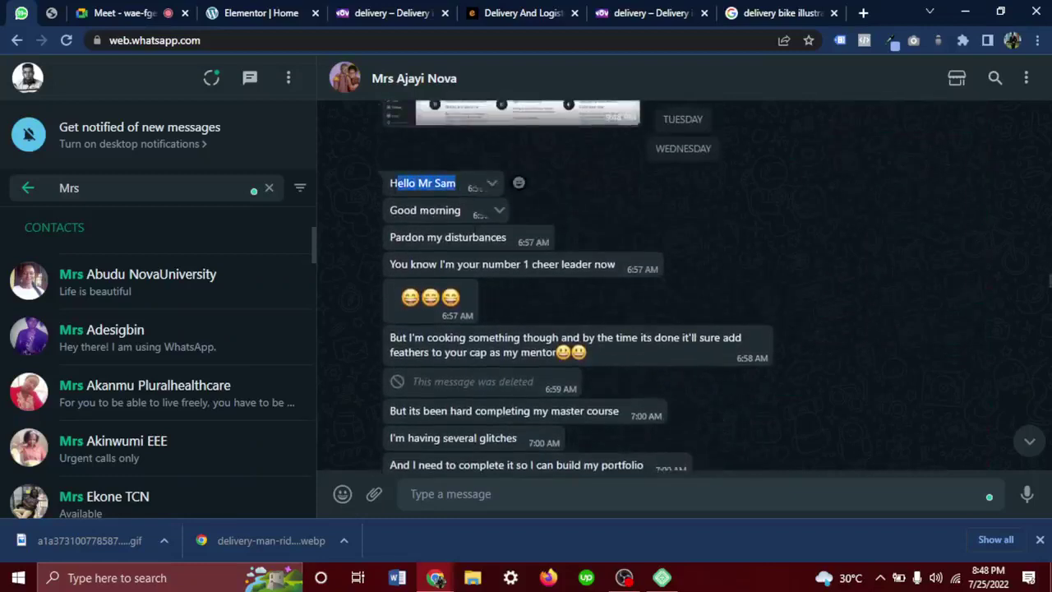
drag(390, 209, 460, 210)
drag(400, 237, 506, 236)
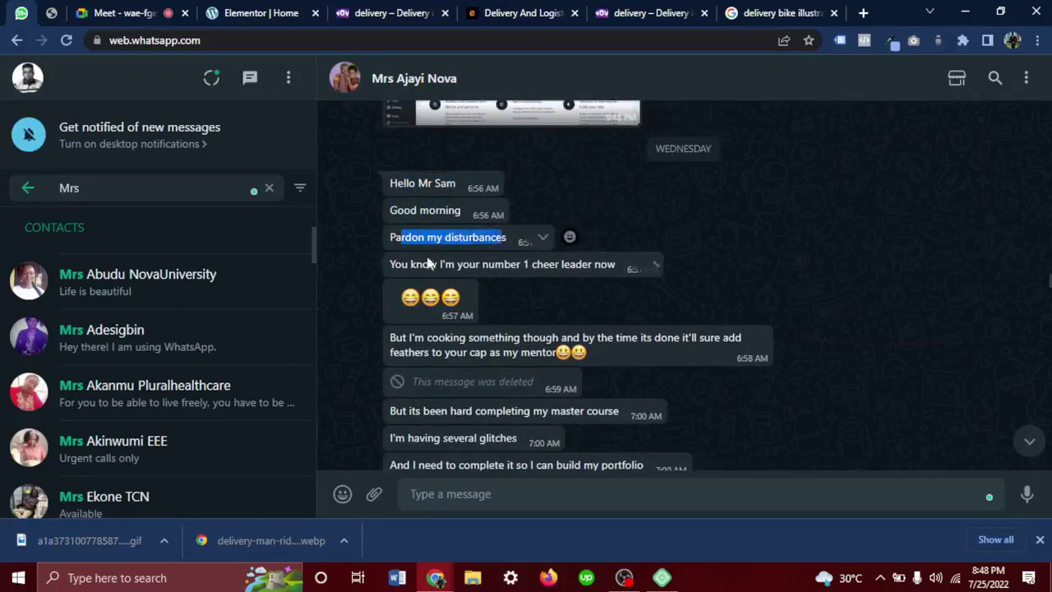
drag(390, 264, 616, 264)
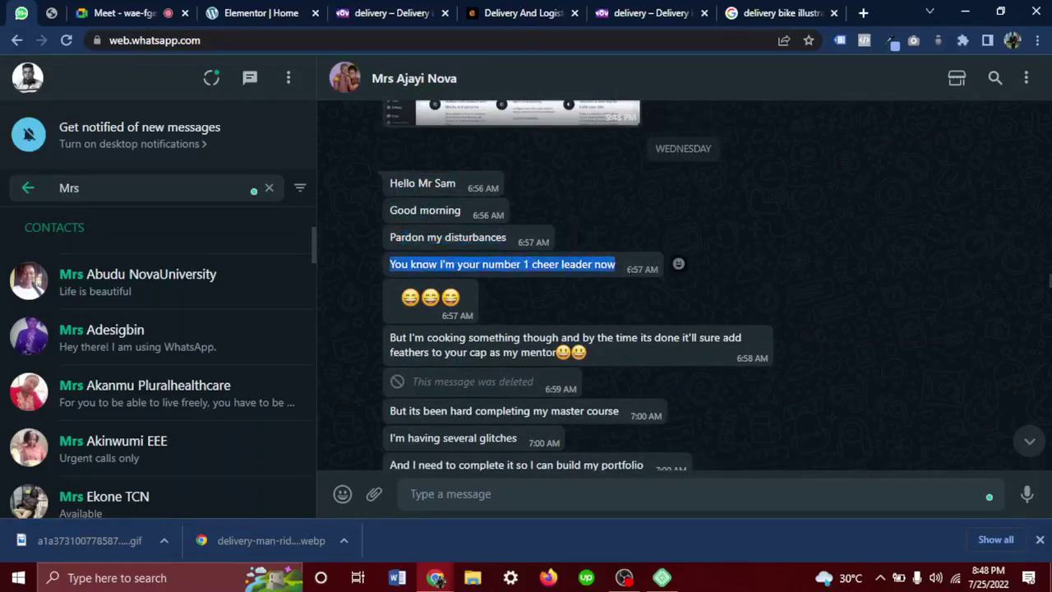
drag(389, 337, 587, 351)
click(596, 345)
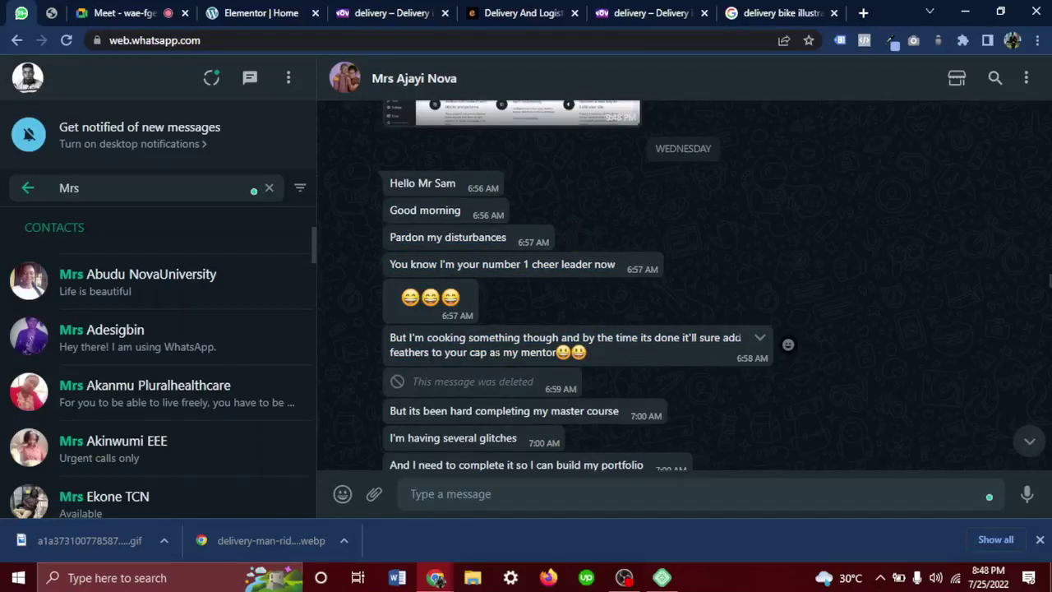
Read on from Wednesday's messages to Friday's and highlight the message about rounding up the course.
scroll(615, 369, down, 3)
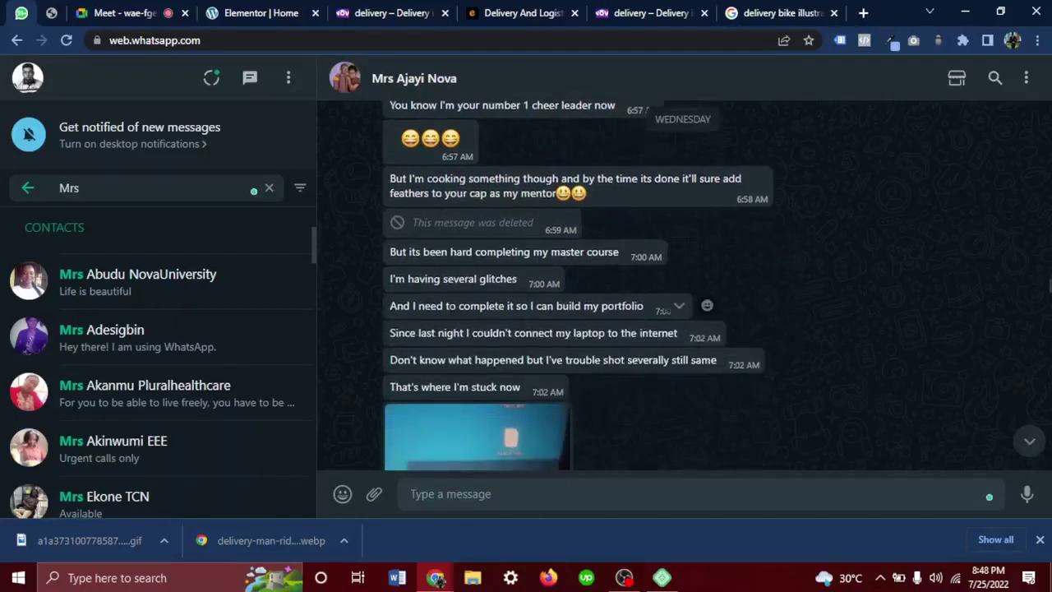
scroll(451, 316, down, 10)
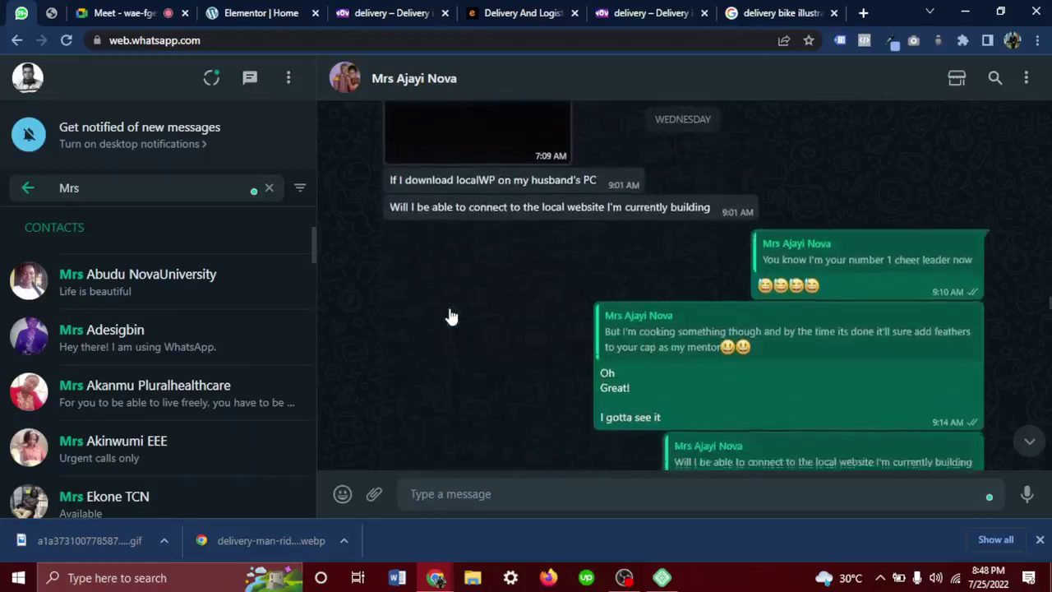
scroll(452, 316, down, 1)
scroll(449, 315, down, 5)
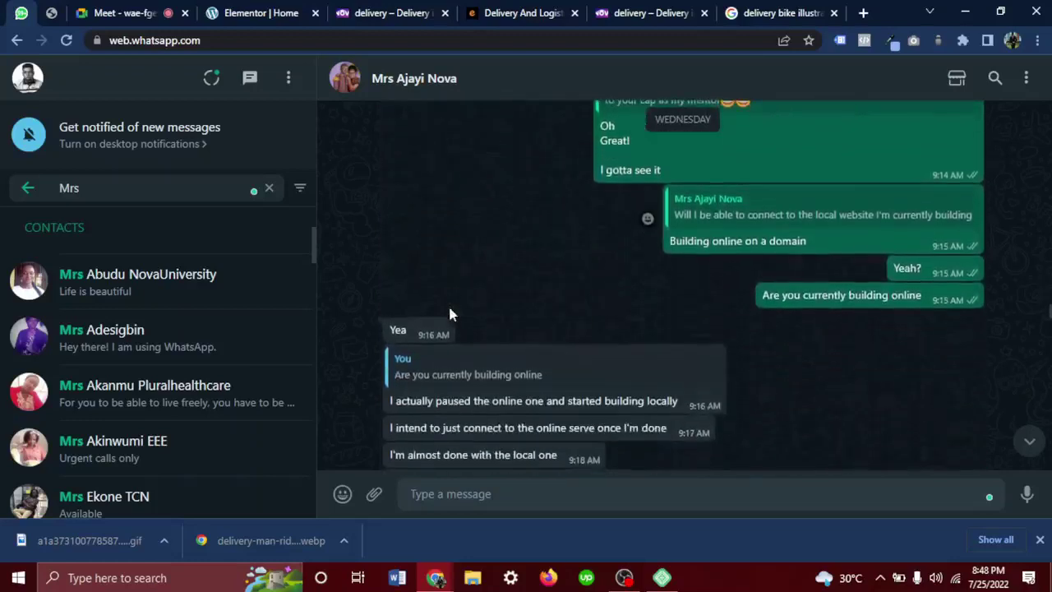
scroll(449, 314, down, 5)
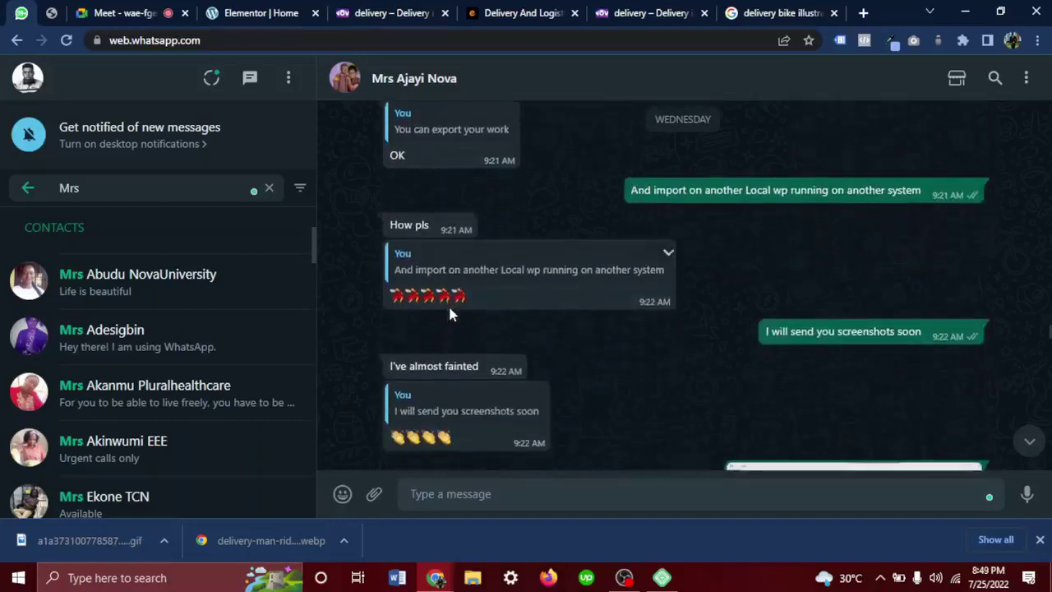
scroll(450, 314, down, 10)
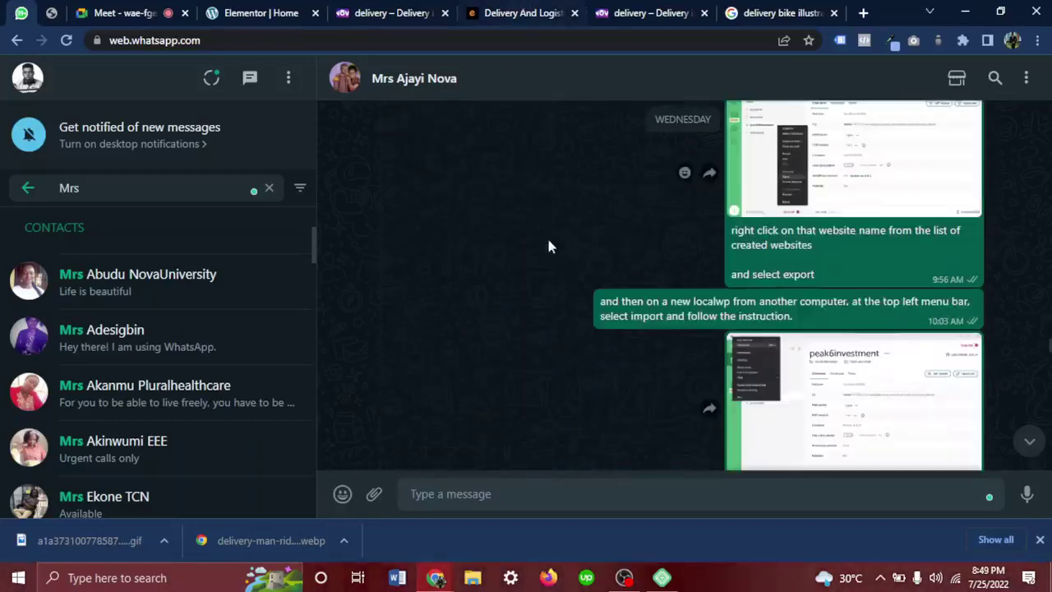
scroll(555, 403, down, 5)
scroll(555, 403, down, 10)
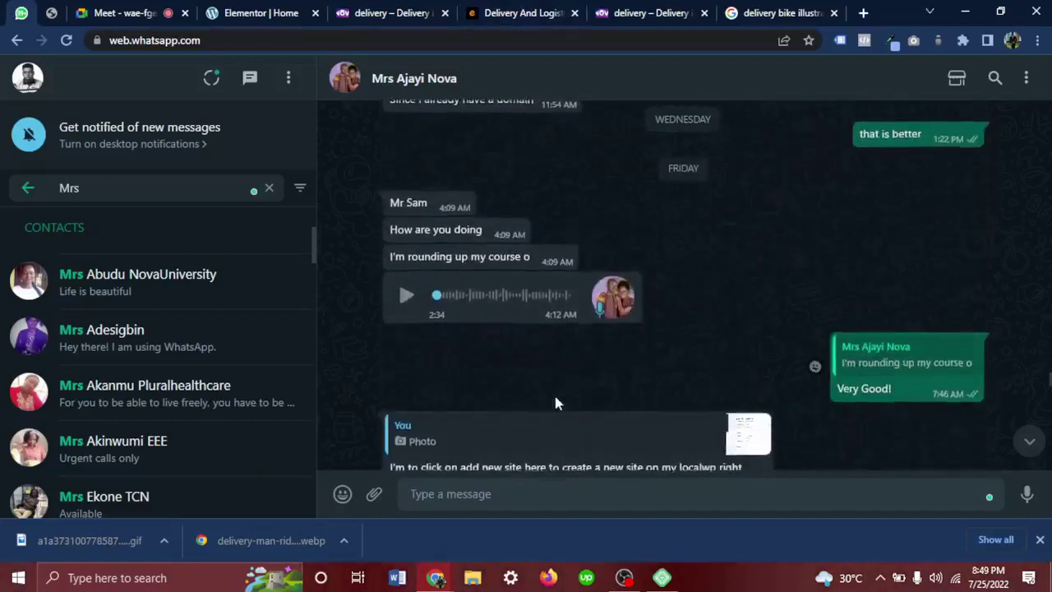
scroll(555, 403, down, 3)
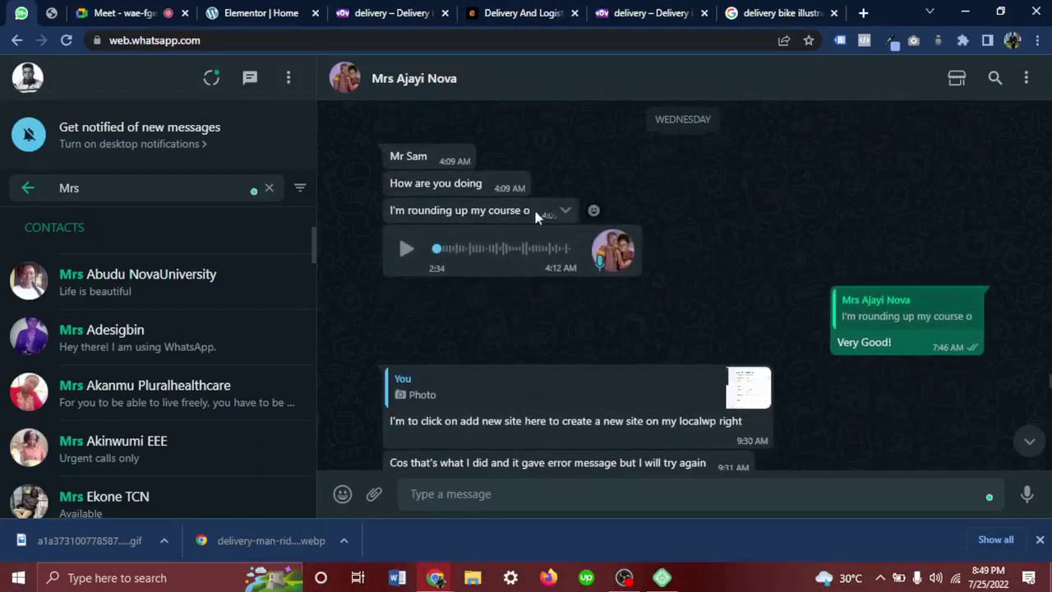
drag(534, 211, 363, 209)
Read through the rest of Friday's and Saturday's messages, and highlight Saturday's message about leveraging the client's profession as a doctor.
scroll(489, 287, down, 10)
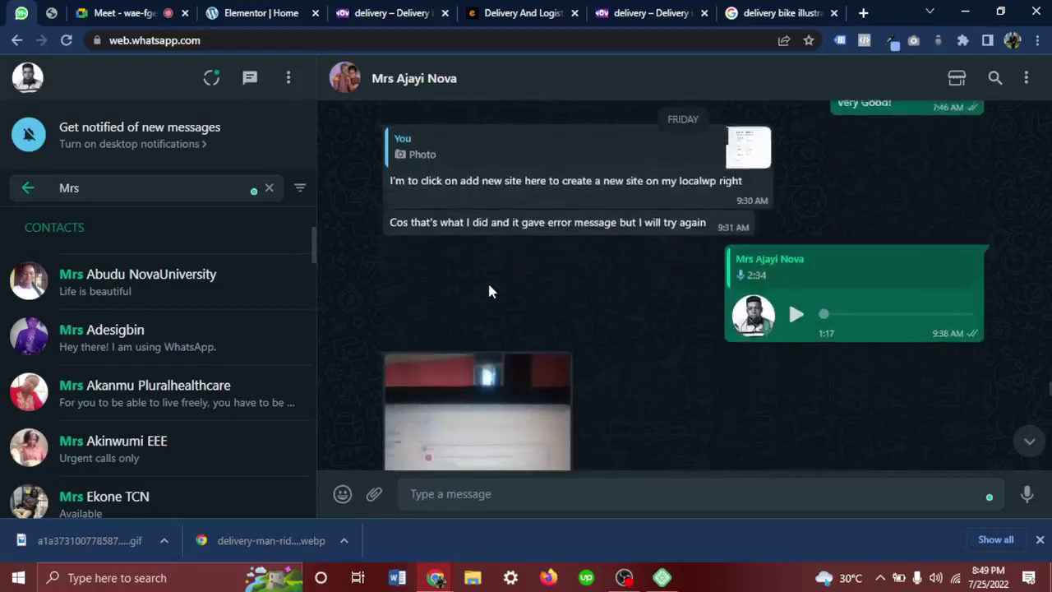
scroll(489, 292, down, 10)
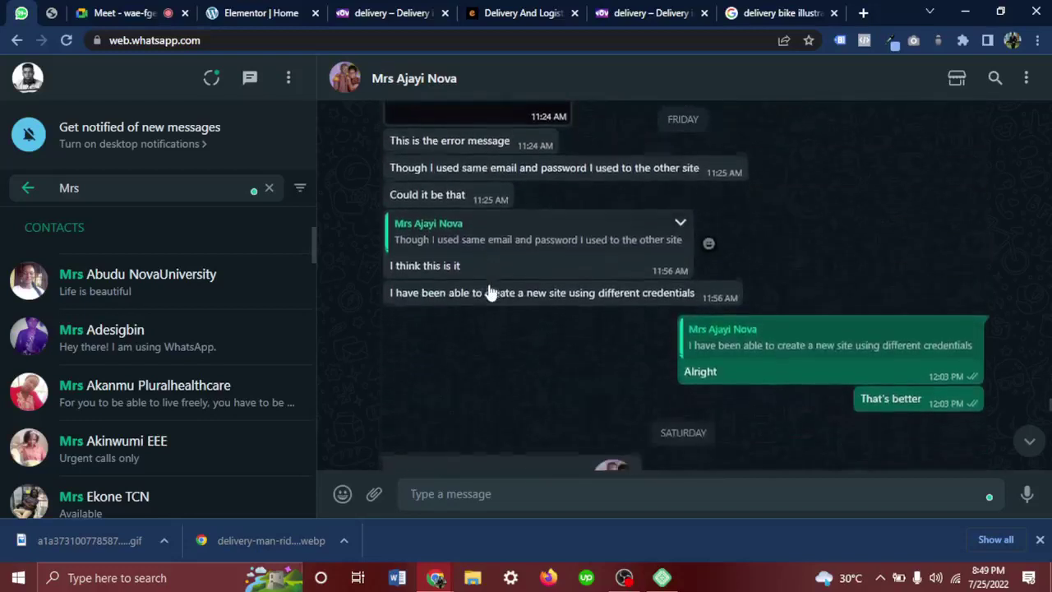
scroll(489, 292, down, 10)
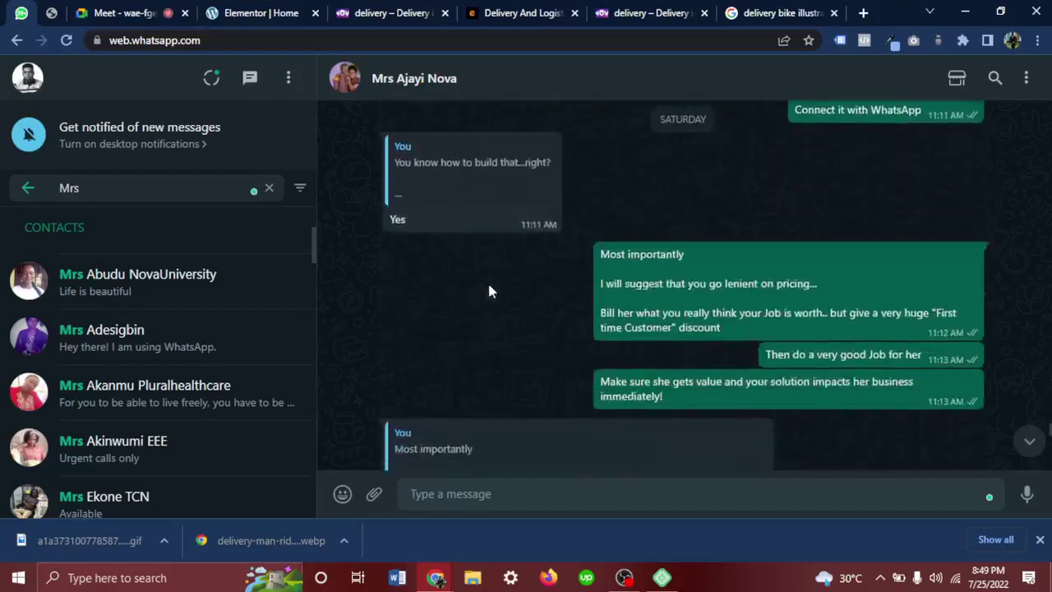
scroll(489, 292, down, 2)
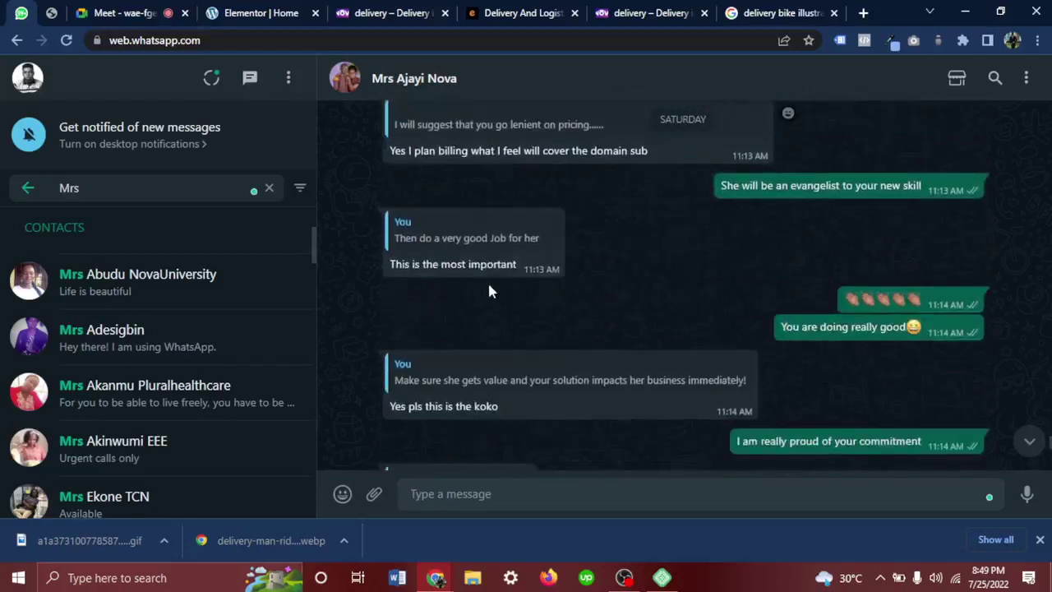
scroll(489, 291, up, 8)
scroll(489, 292, up, 3)
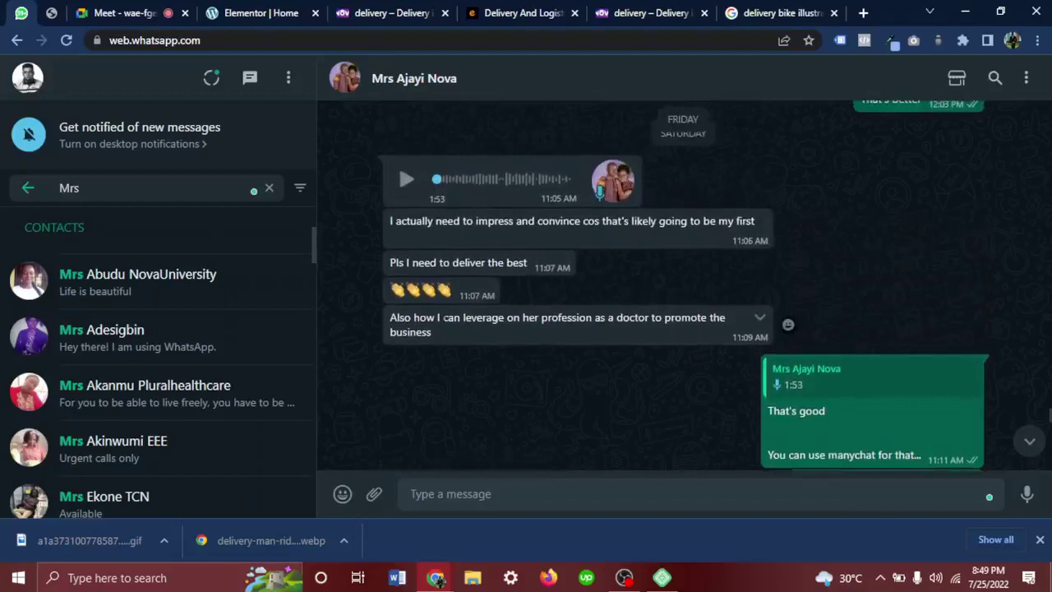
drag(396, 332, 456, 325)
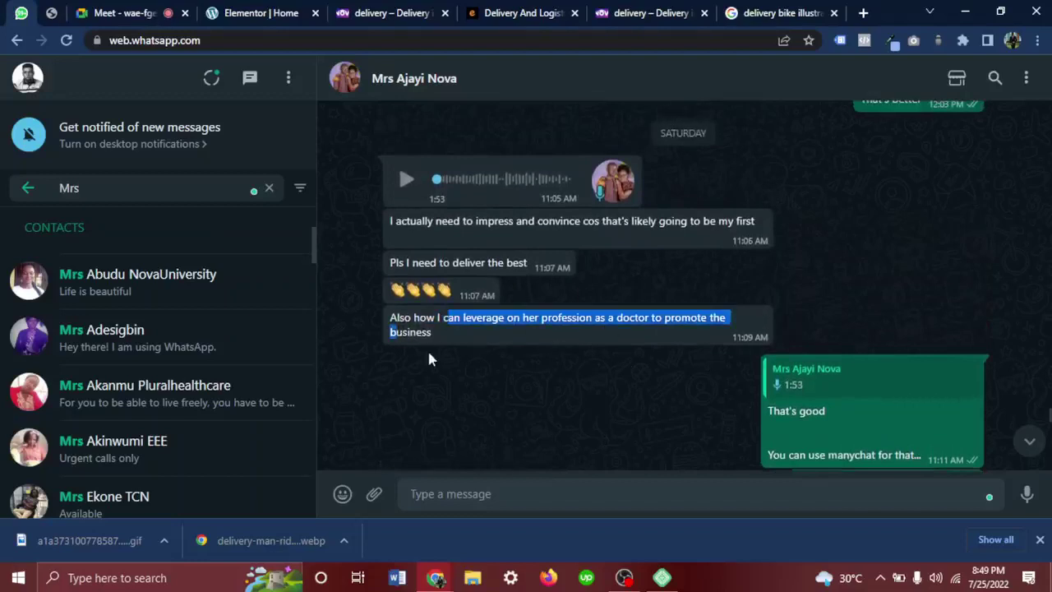
Look back at Friday's messages about creating a new site, and start a reply to Saturday's voice message.
scroll(539, 336, up, 3)
scroll(539, 335, up, 1)
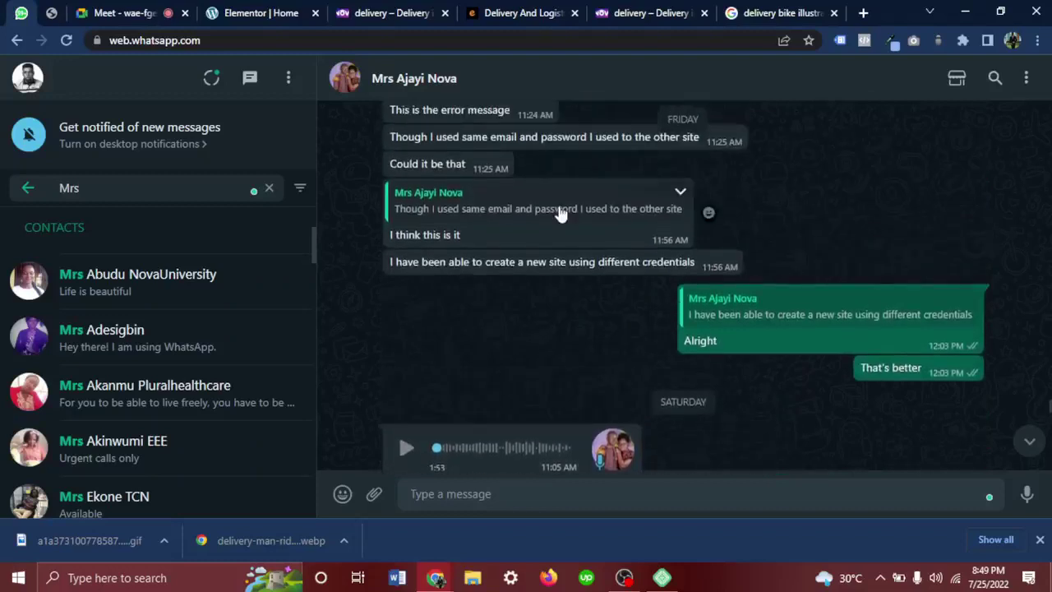
scroll(559, 214, up, 1)
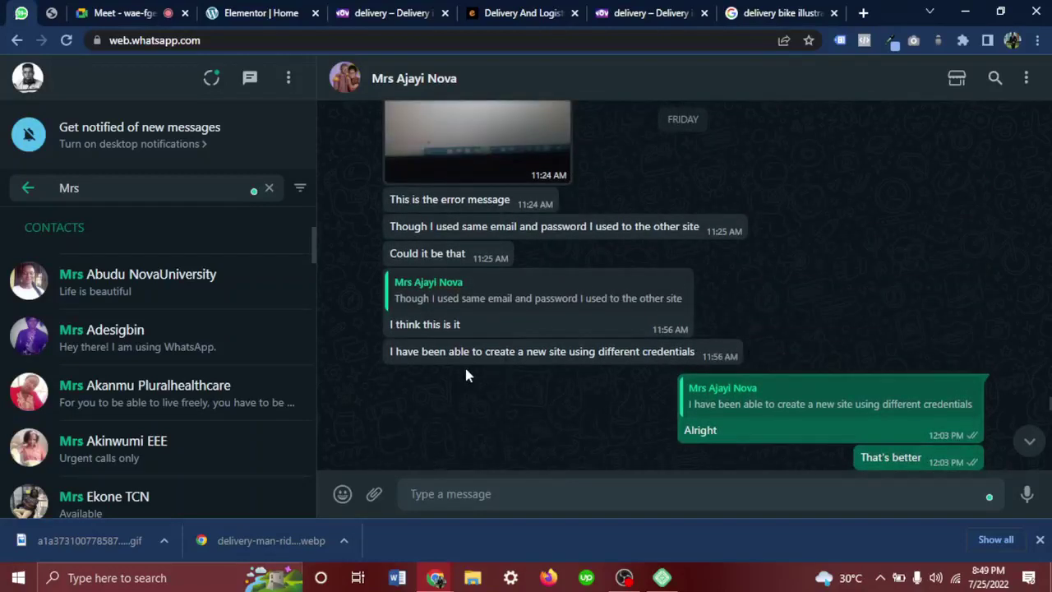
scroll(466, 374, down, 2)
scroll(465, 374, down, 2)
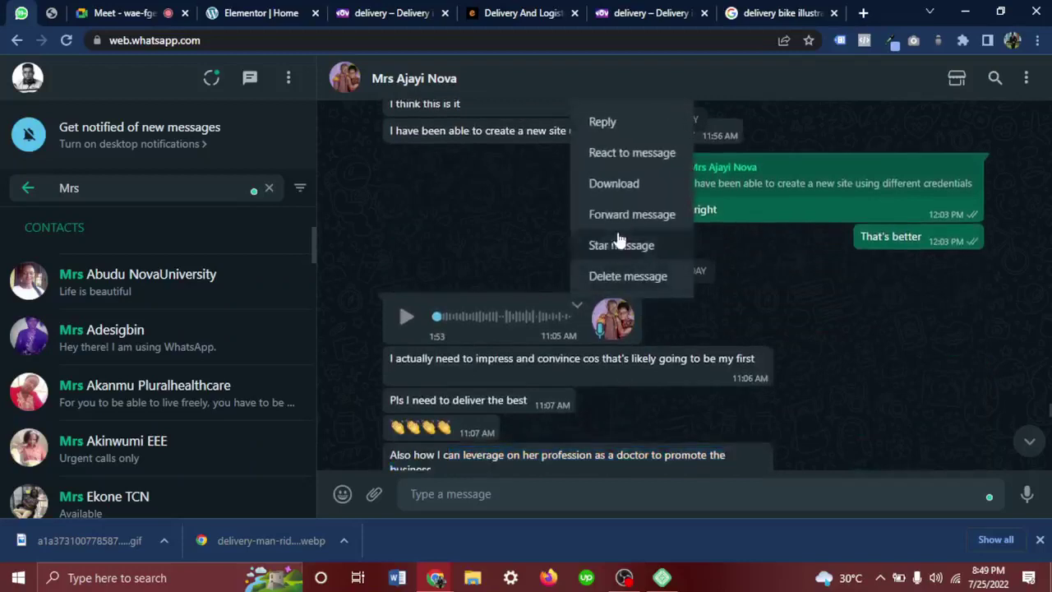
click(613, 125)
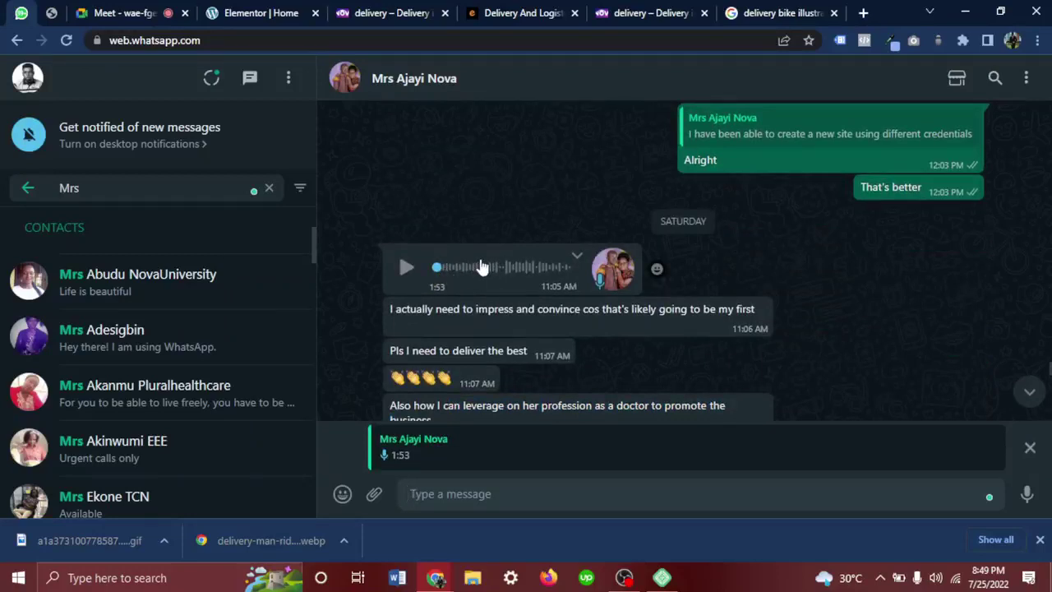
Highlight Saturday's message about needing to deliver the best, and the Saturday date label above the voice message.
double_click(396, 351)
drag(403, 350, 532, 355)
click(531, 355)
drag(704, 221, 657, 224)
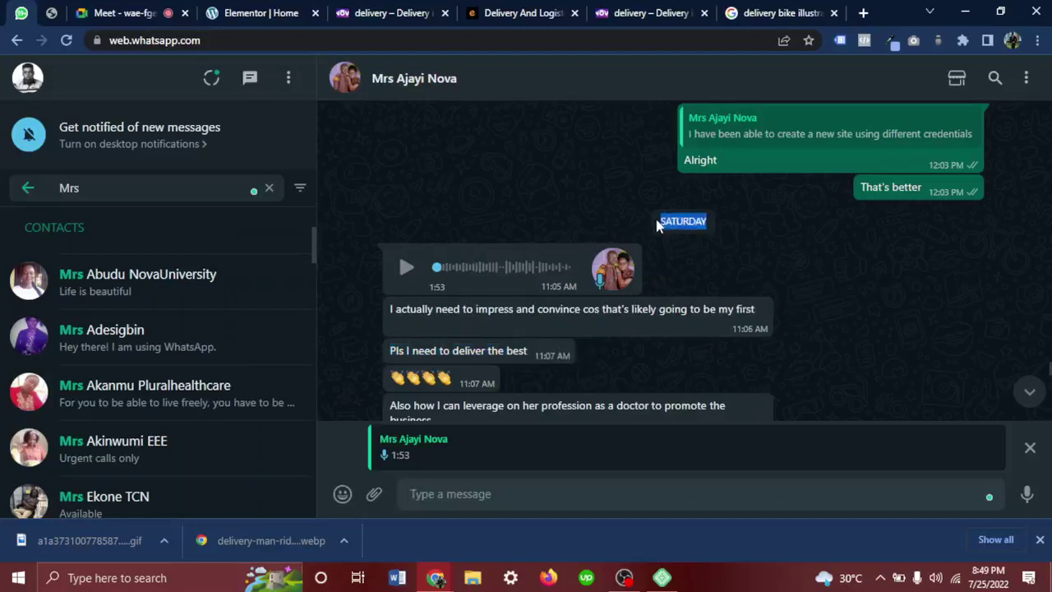
Look back through the conversation to the 7/11/2022 messages about viewing the site locally in a browser.
scroll(655, 226, up, 15)
scroll(654, 233, up, 12)
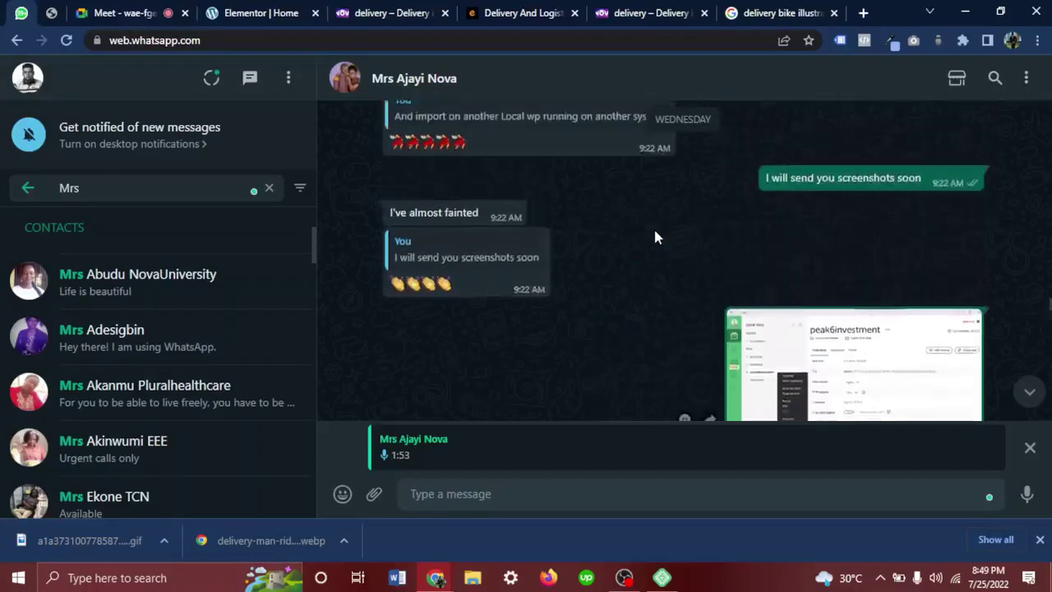
scroll(714, 157, up, 12)
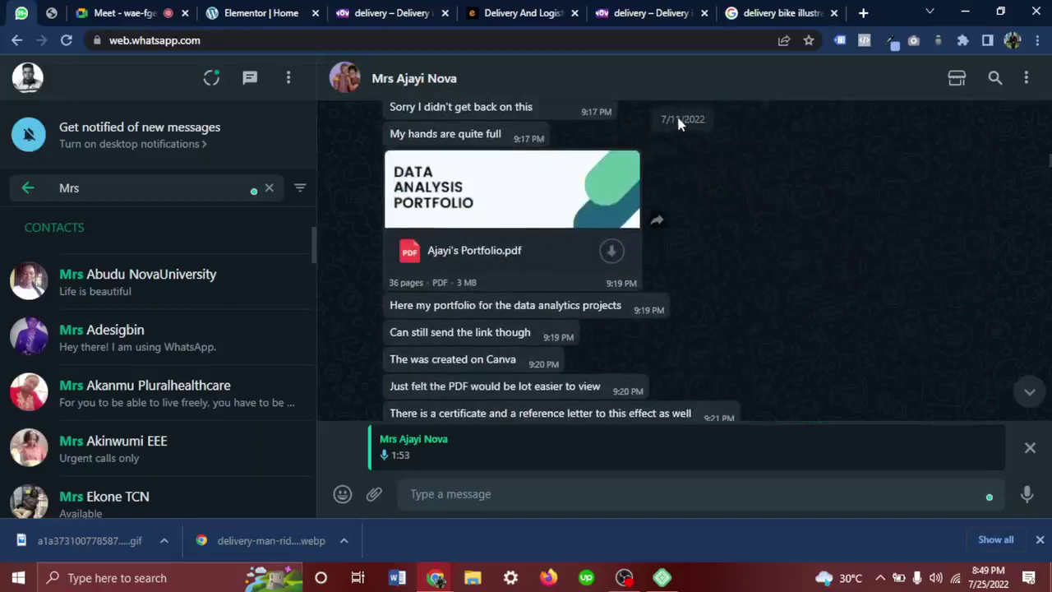
scroll(685, 135, up, 3)
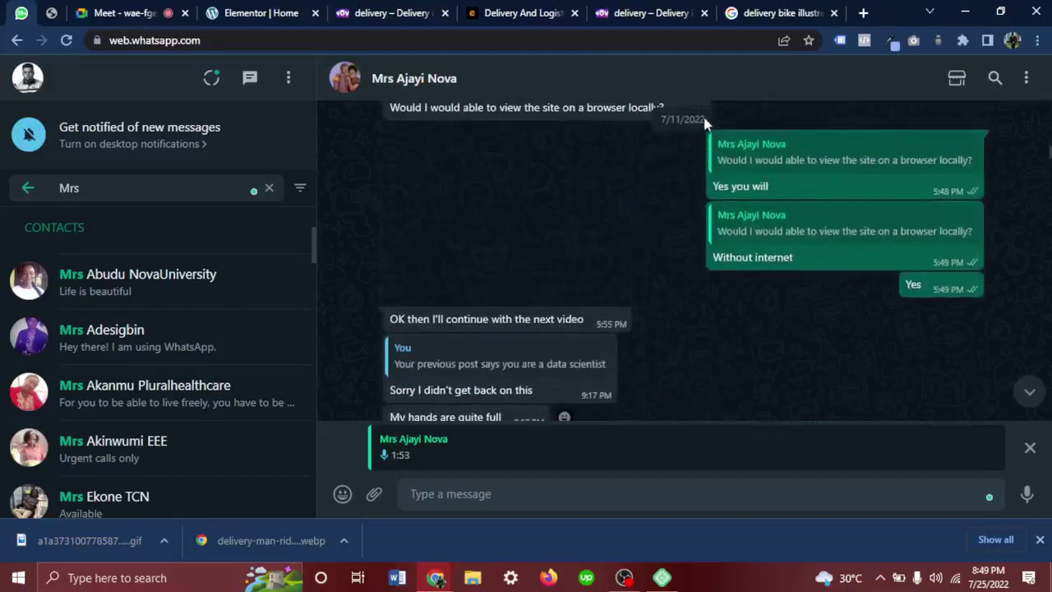
scroll(709, 112, up, 2)
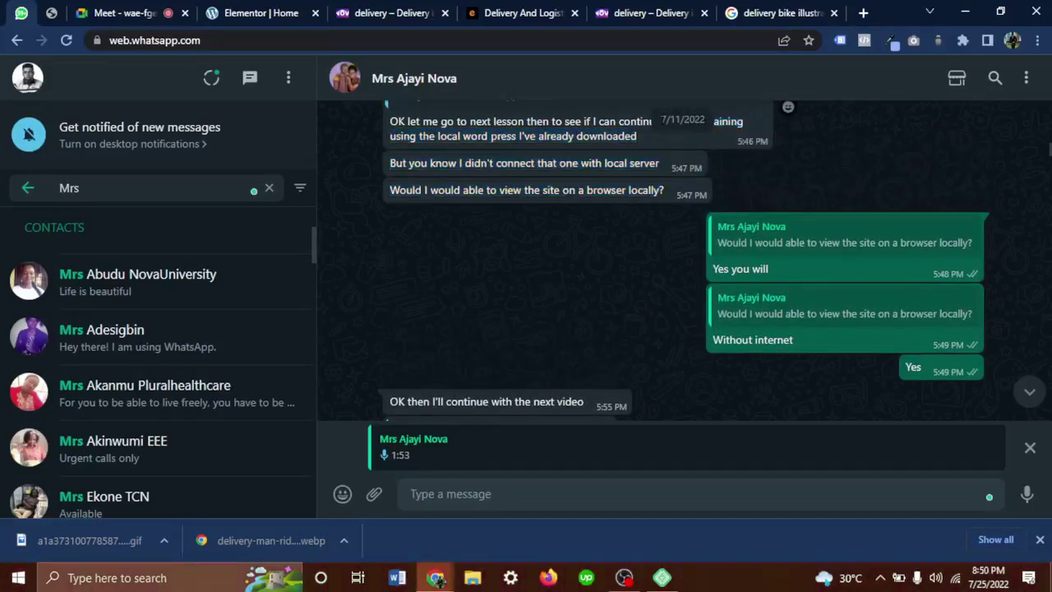
Go forward past the 7/15/2022 messages to Tuesday's messages about the Facebook business account updates.
scroll(670, 123, down, 10)
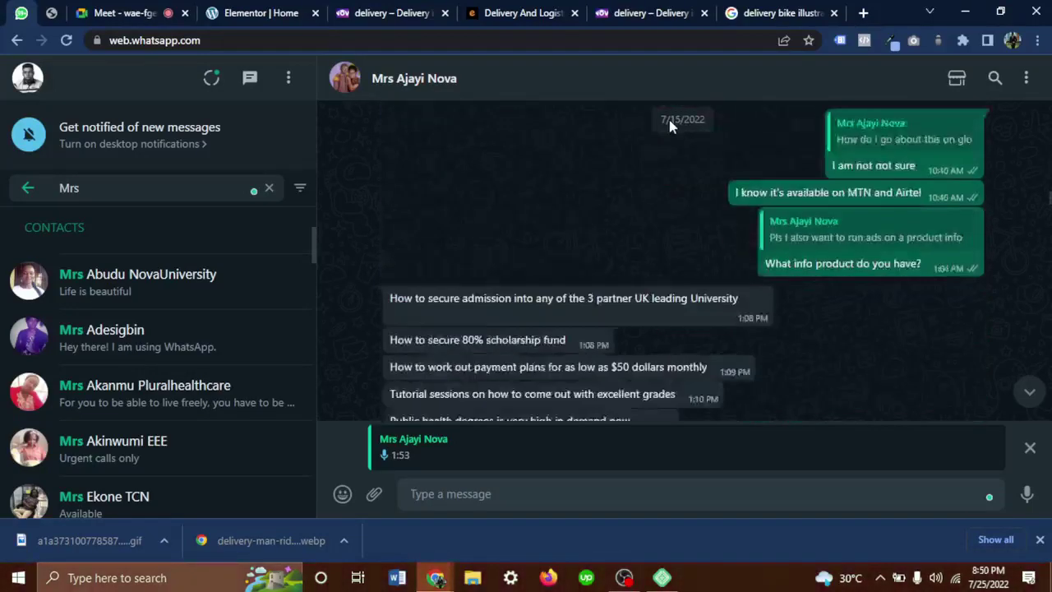
scroll(670, 124, down, 10)
click(1028, 392)
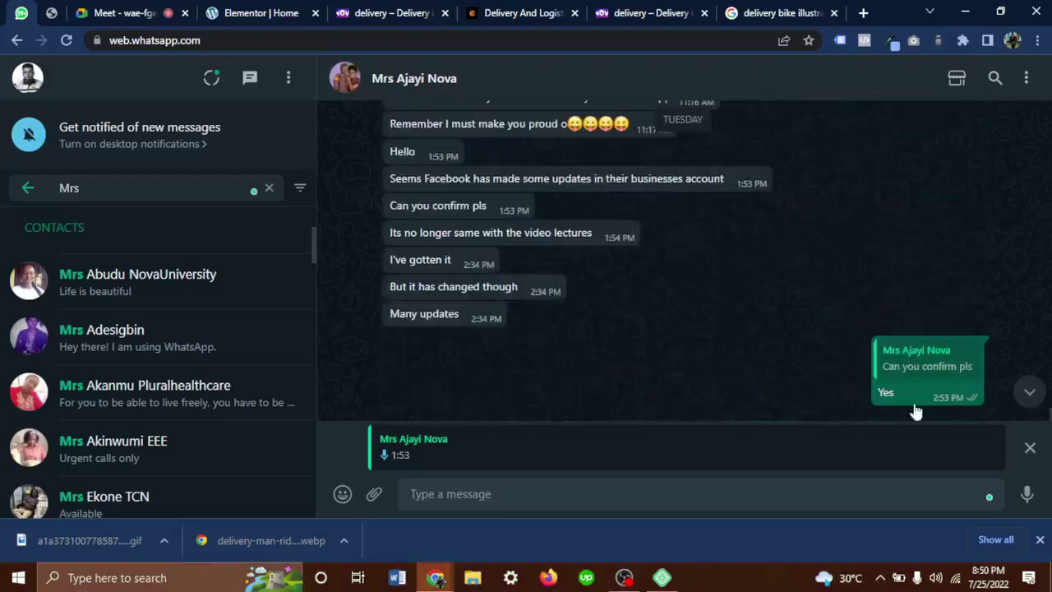
scroll(698, 128, up, 1)
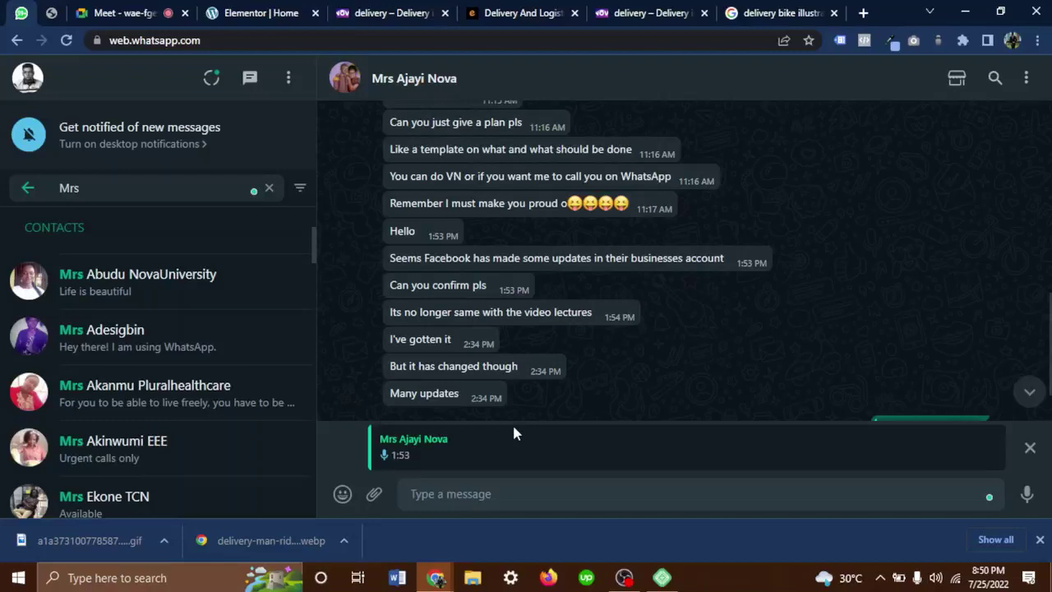
Switch to the Google Meet call, admit the waiting participant and read the latest in-call messages.
click(123, 12)
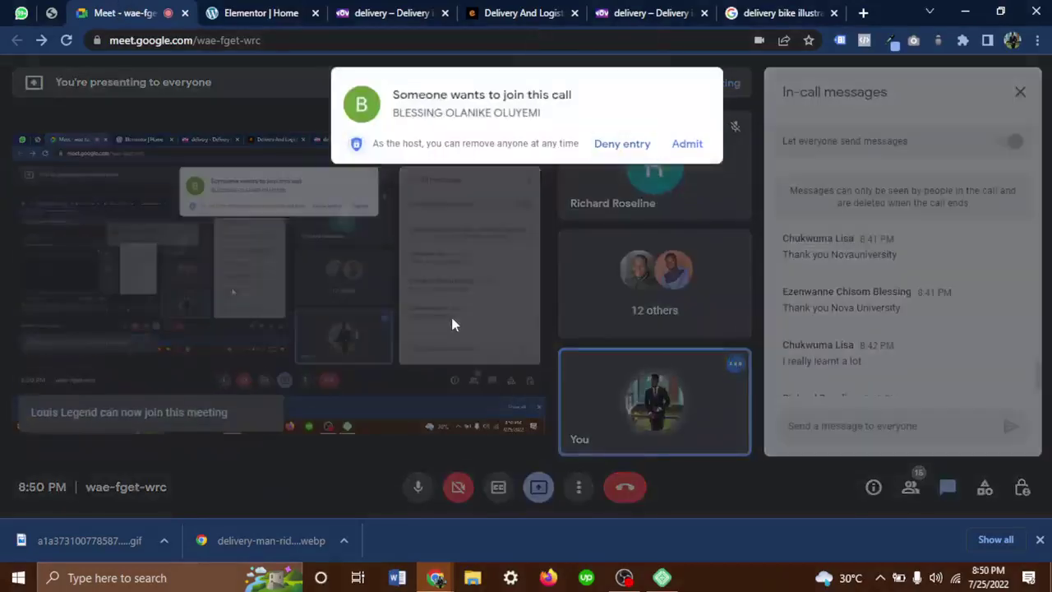
click(688, 144)
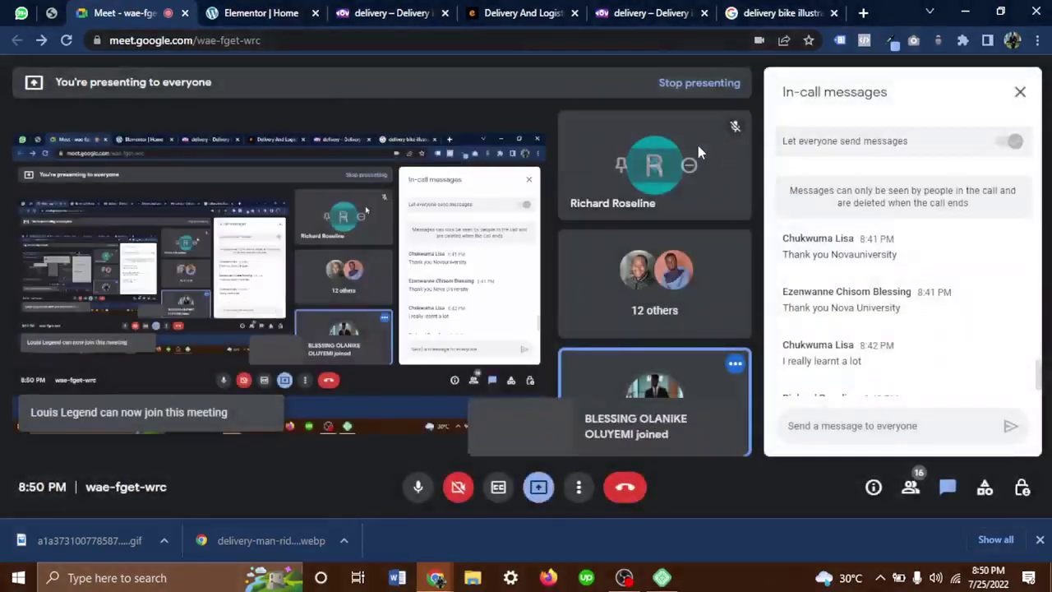
scroll(1000, 373, down, 1)
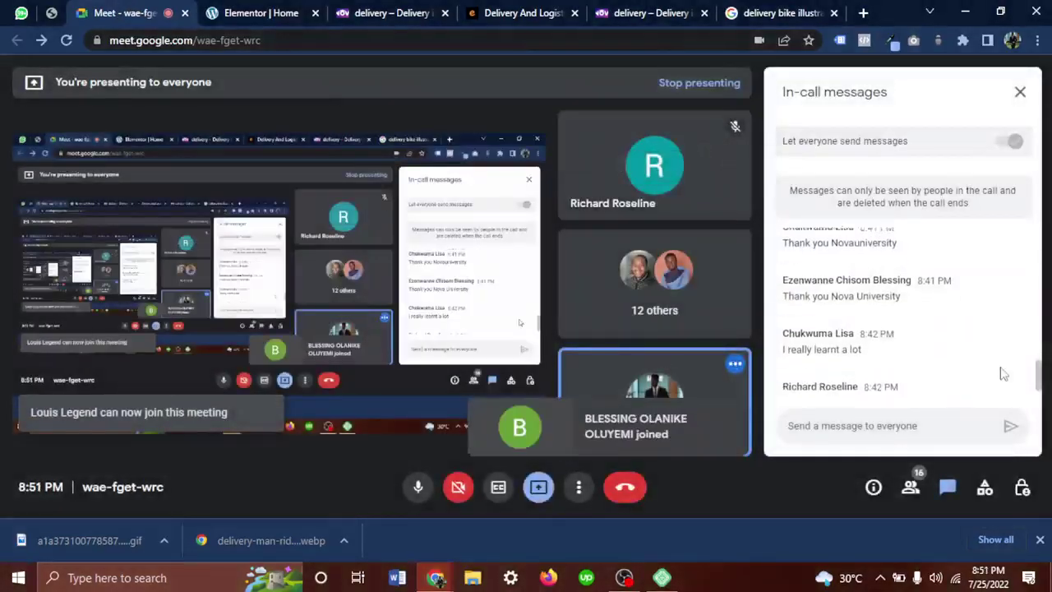
scroll(1001, 372, down, 3)
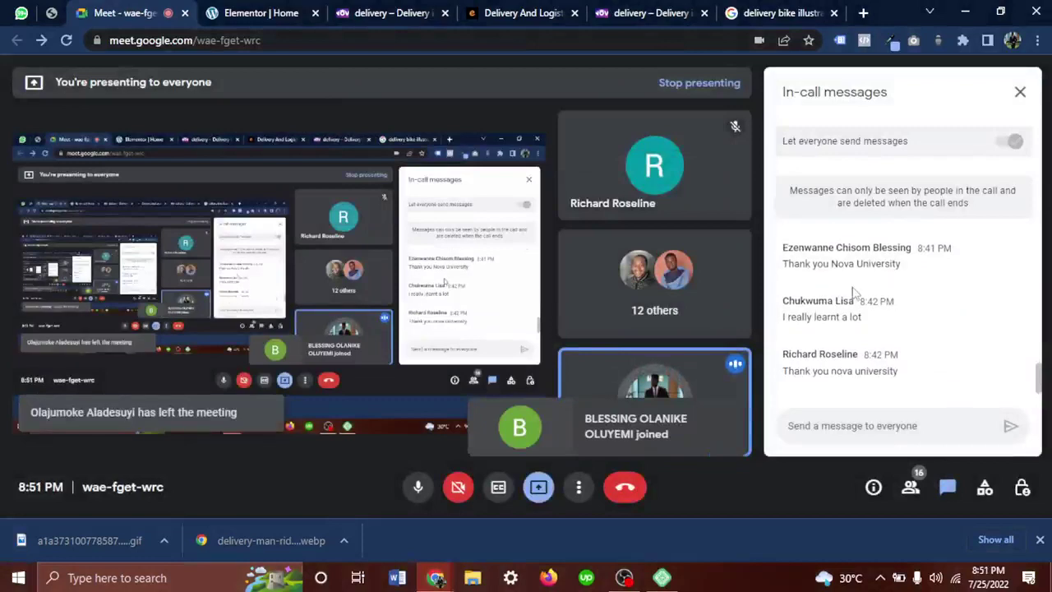
Return to the Elementor editor, exit the Home page to the WordPress dashboard and go to the Pages list.
click(223, 13)
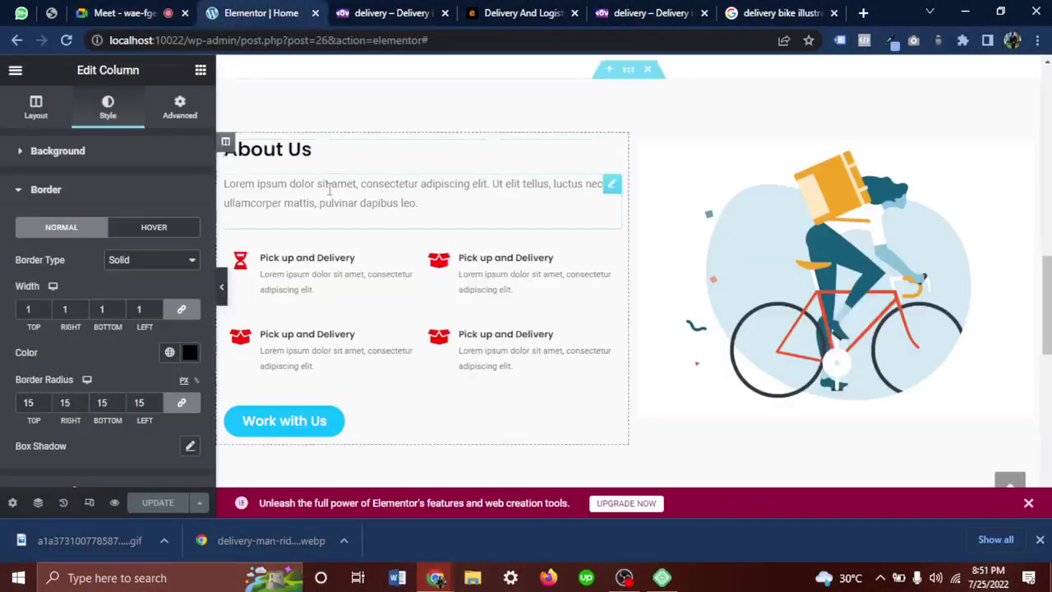
click(15, 70)
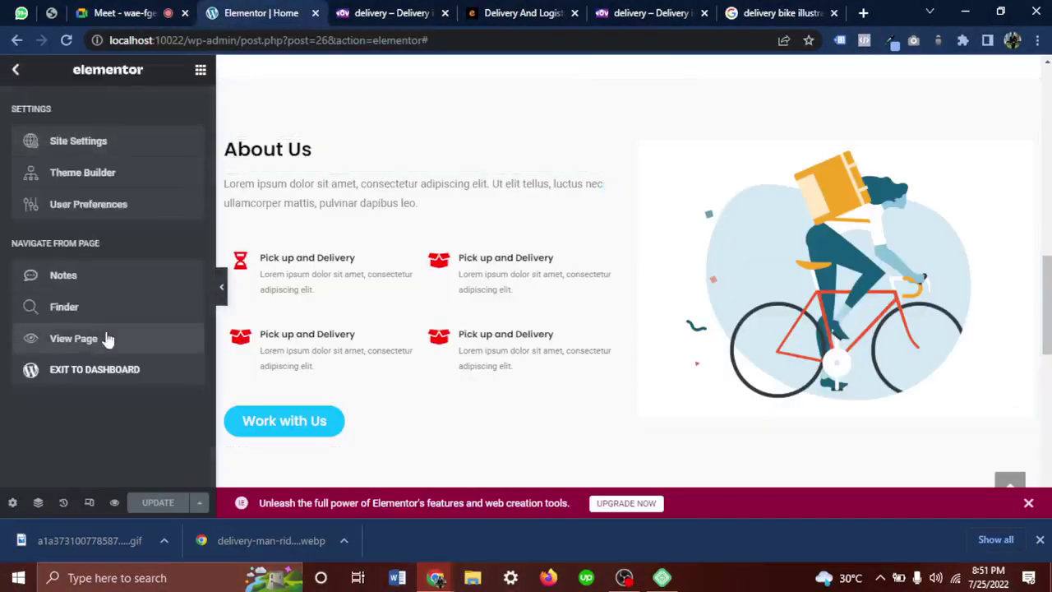
click(119, 376)
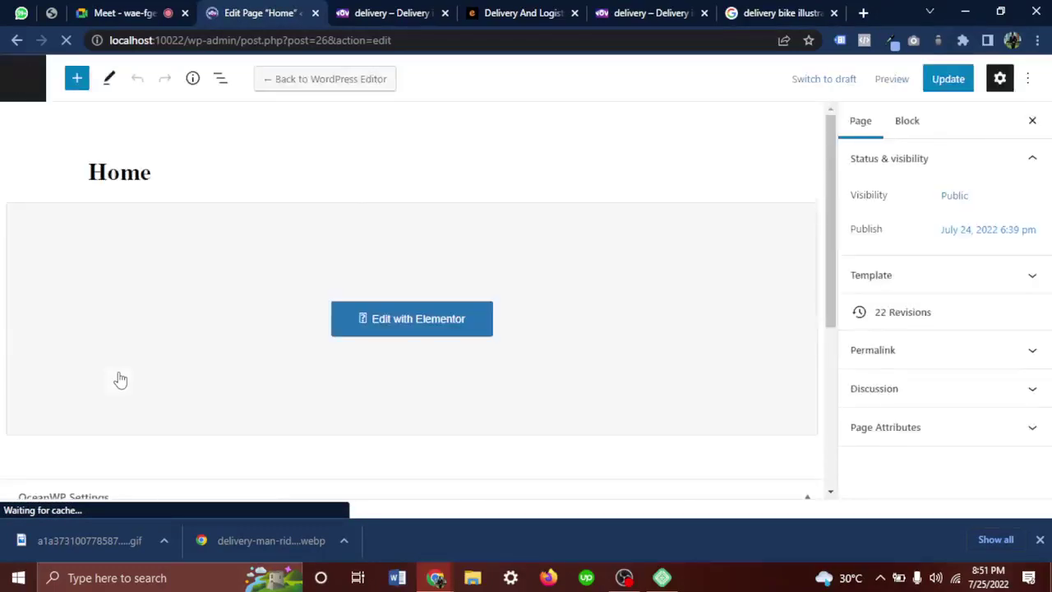
click(24, 86)
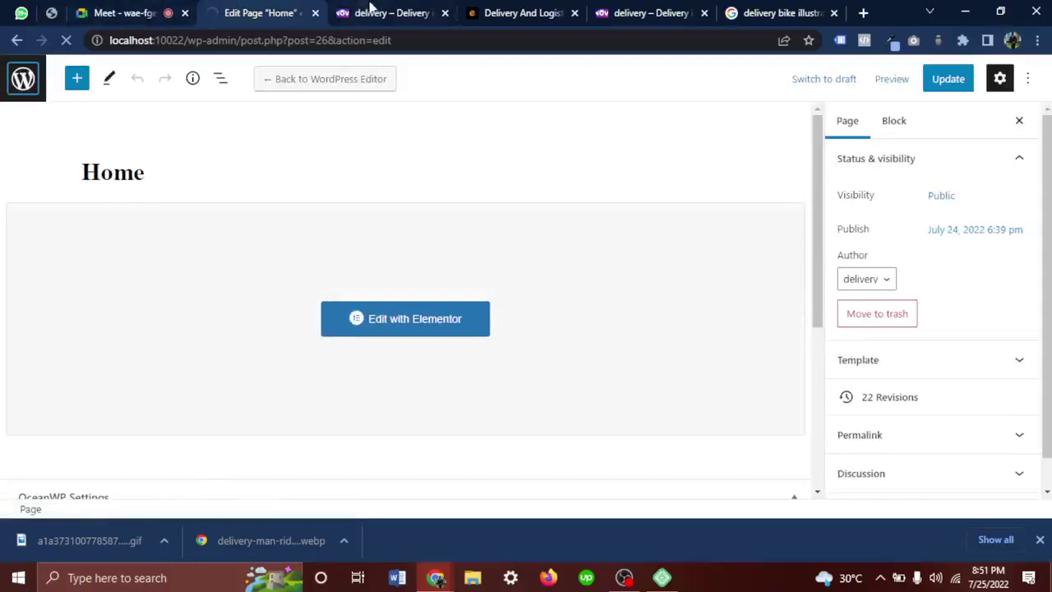
Go back to the Google Meet call and admit the next participant asking to join.
click(125, 12)
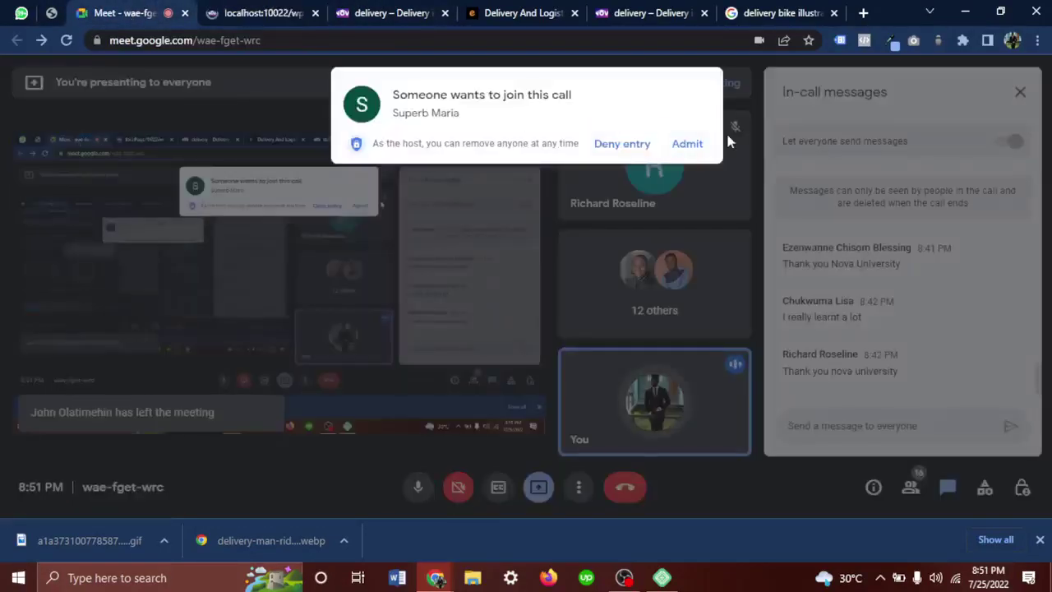
click(690, 142)
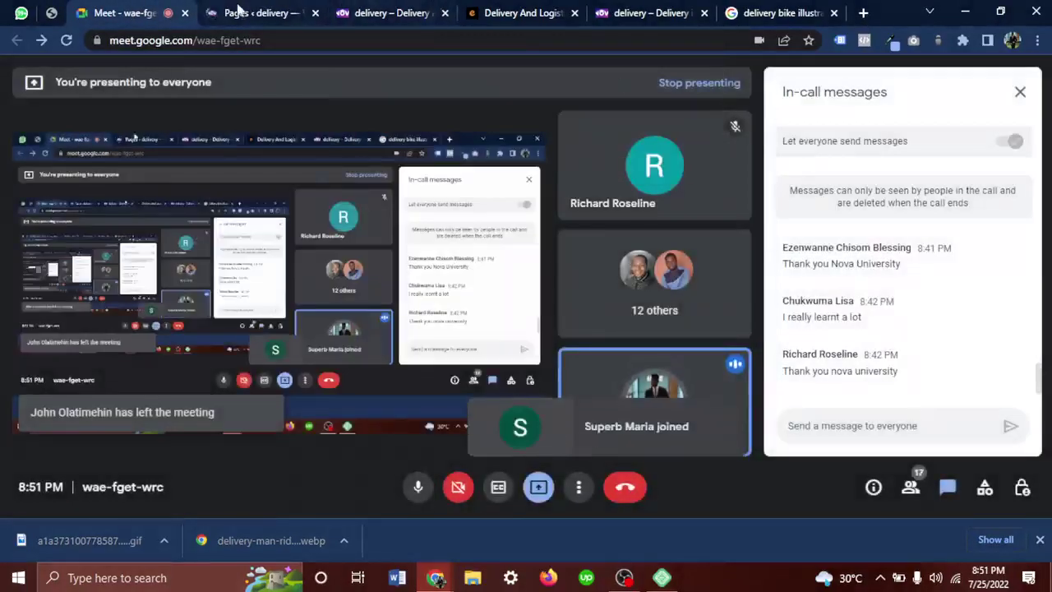
Check the Google Meet call and return to the WordPress Pages list.
click(236, 9)
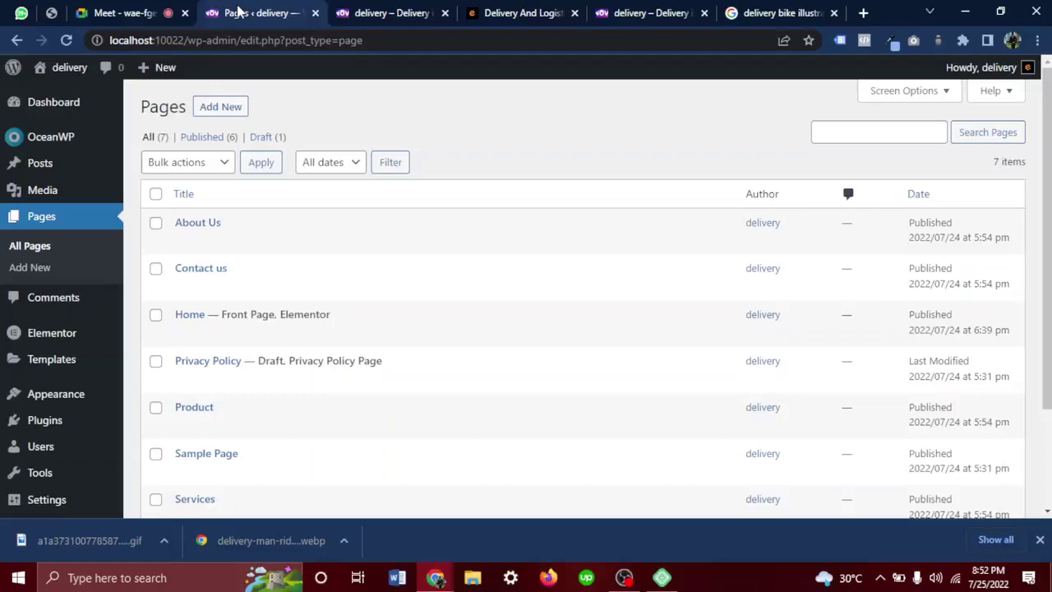
click(105, 12)
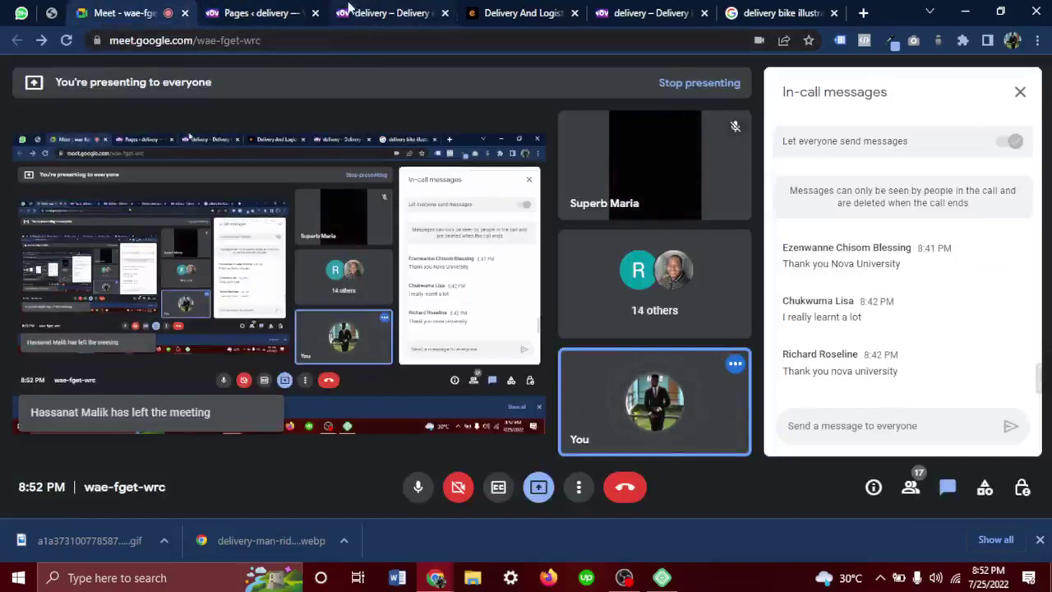
click(263, 12)
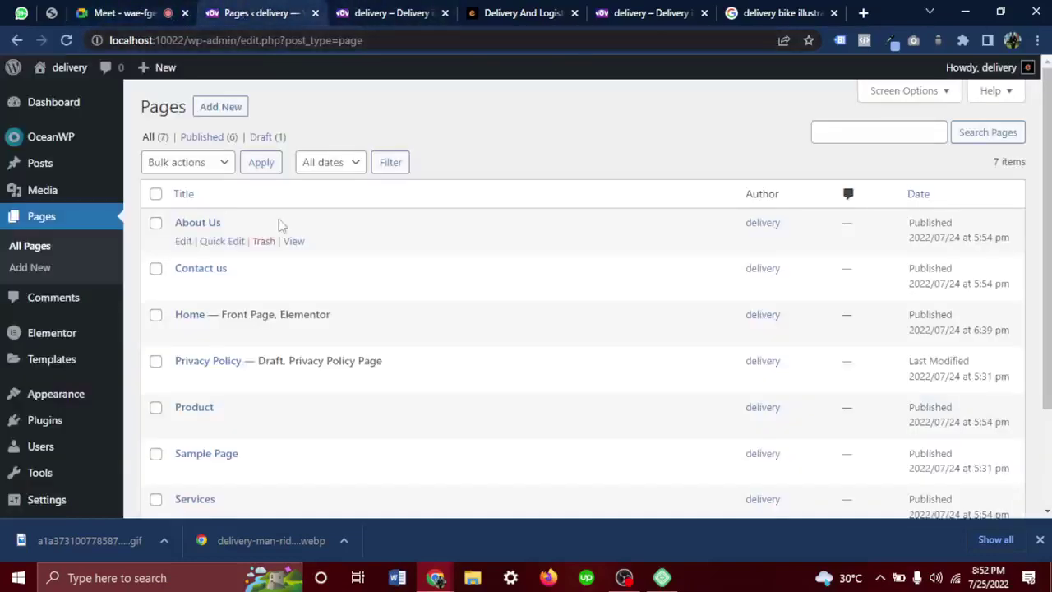
Open the About Us page in the Elementor editor and dismiss the browser's downloads bar.
click(183, 242)
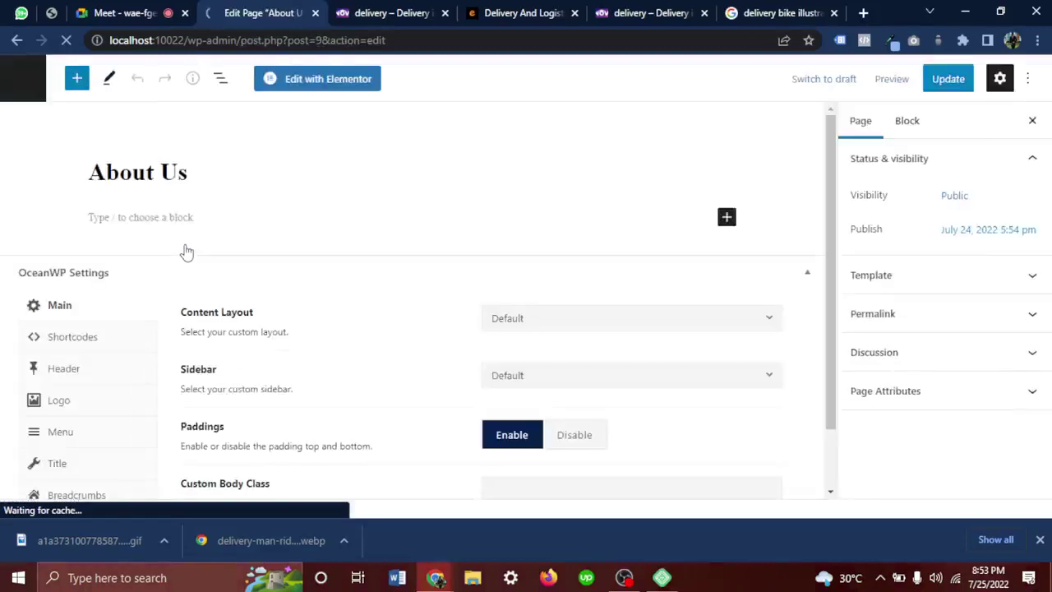
click(327, 82)
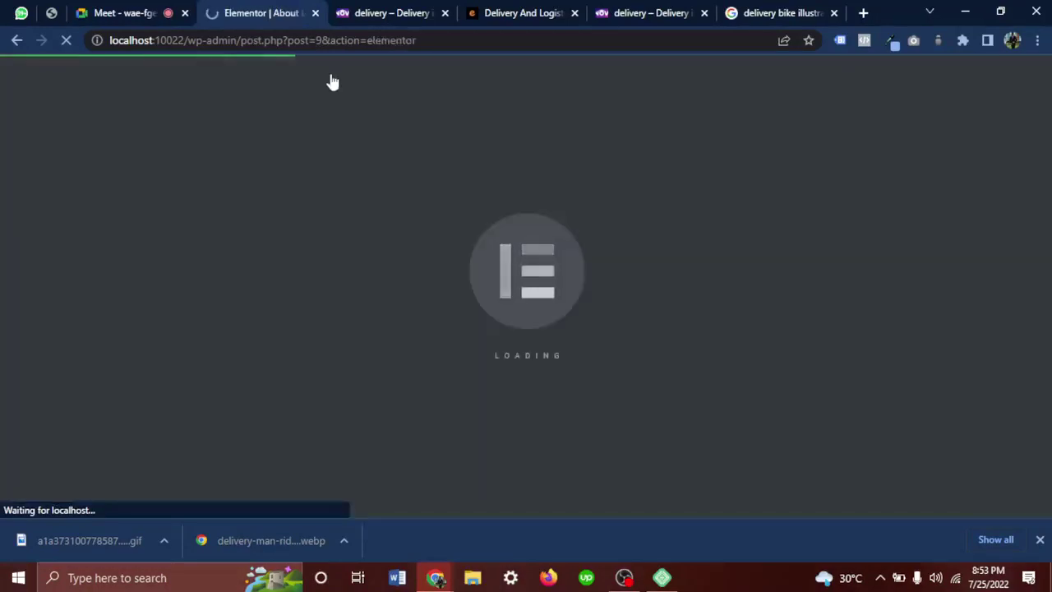
click(1040, 540)
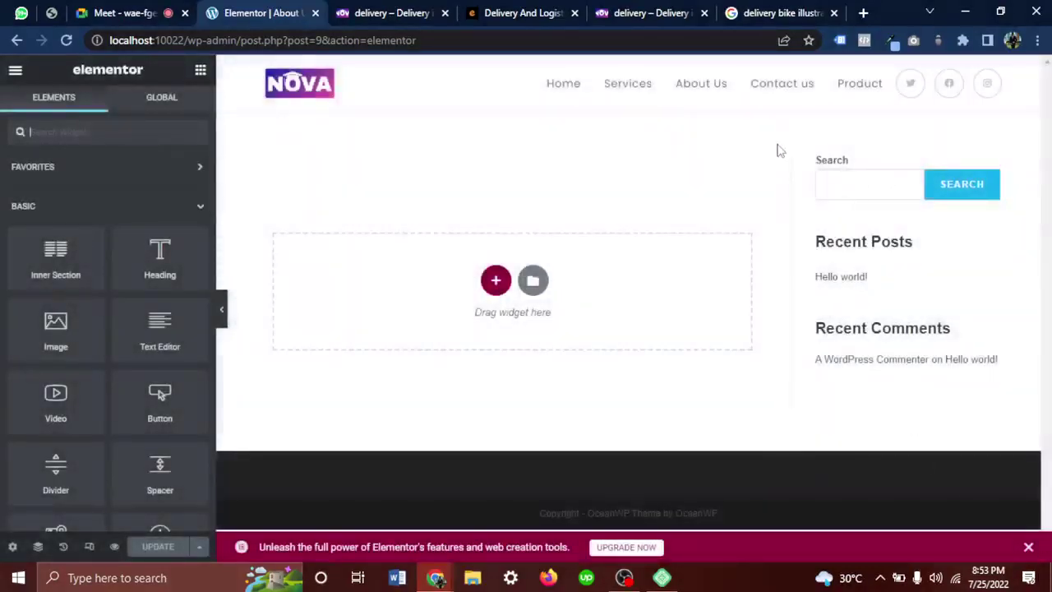
Point out the sidebar area of the About Us page, check the Google Meet call and return to the Elementor editor.
drag(779, 151, 960, 284)
click(969, 273)
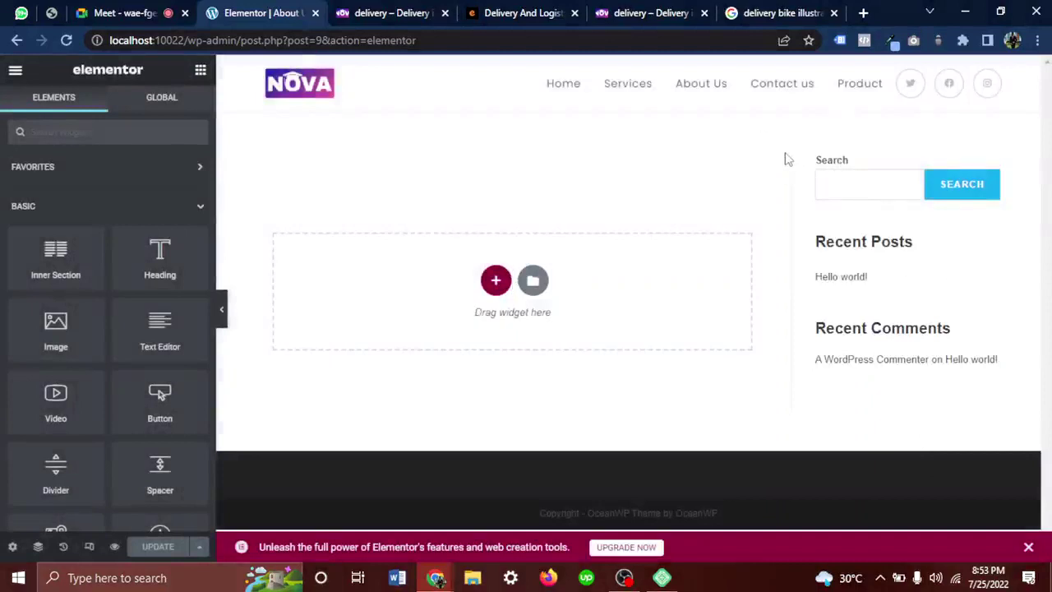
drag(786, 158, 992, 325)
click(992, 325)
click(131, 10)
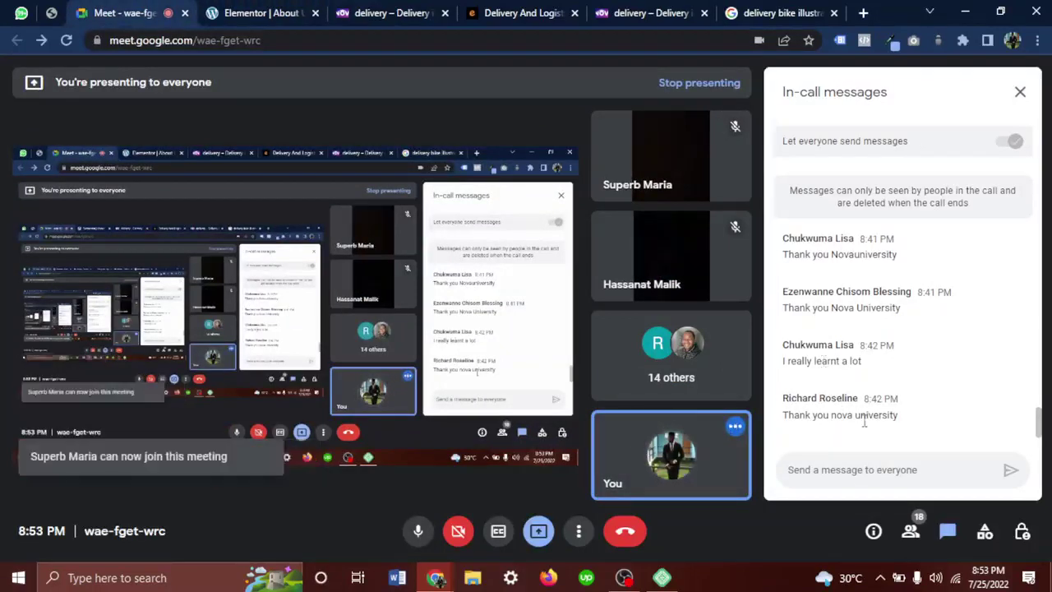
click(250, 9)
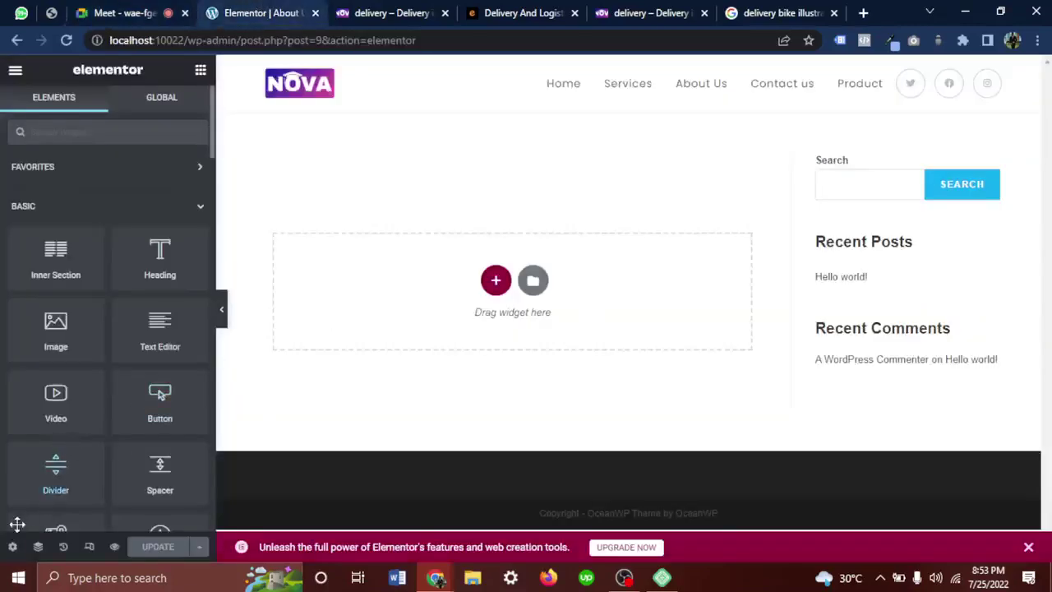
Set the About Us page layout to Elementor Full Width and update the page.
click(13, 548)
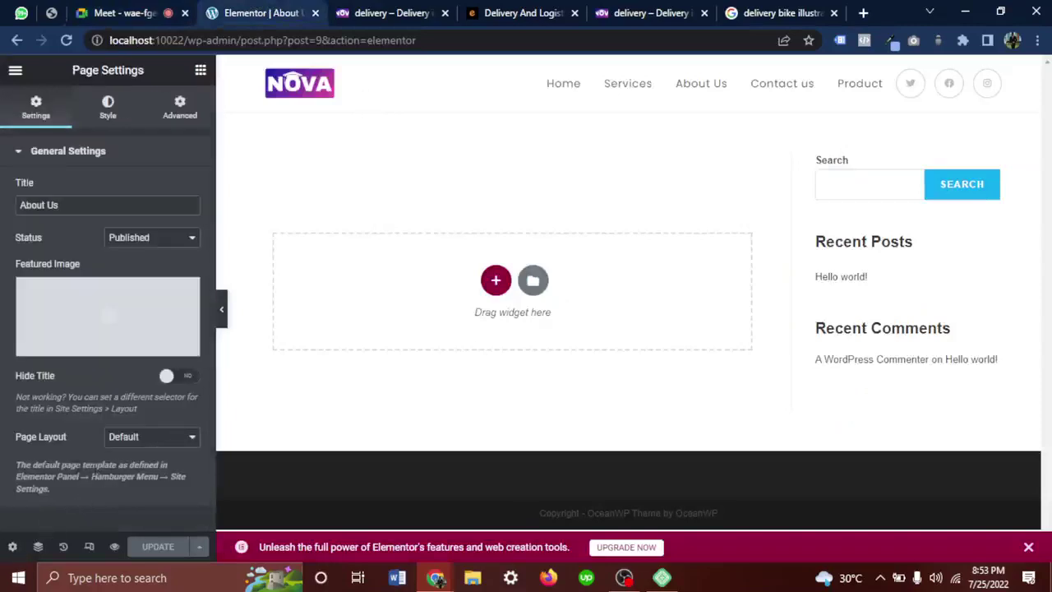
drag(69, 438, 4, 427)
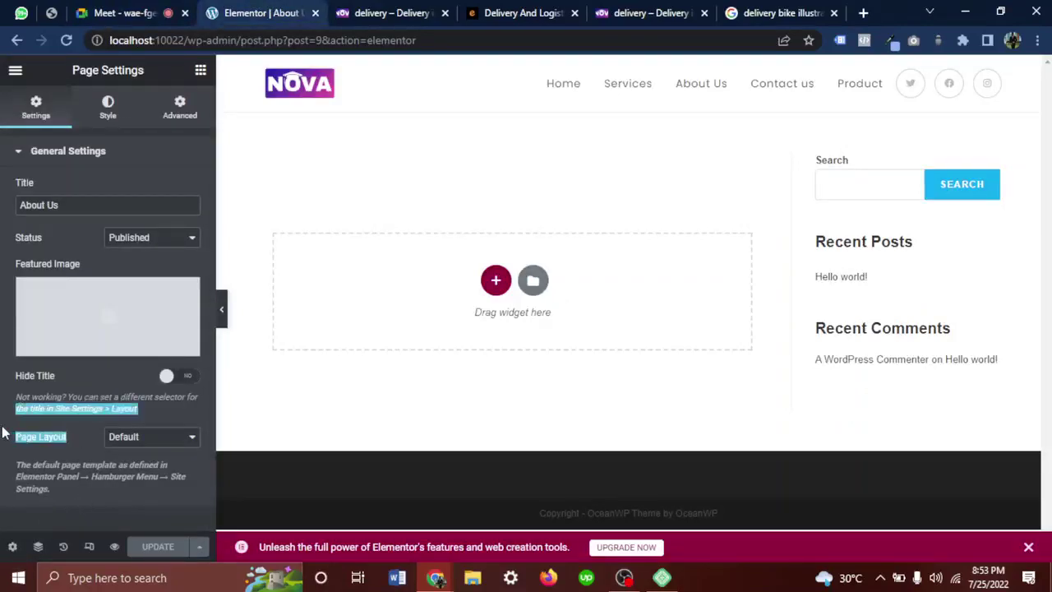
click(115, 437)
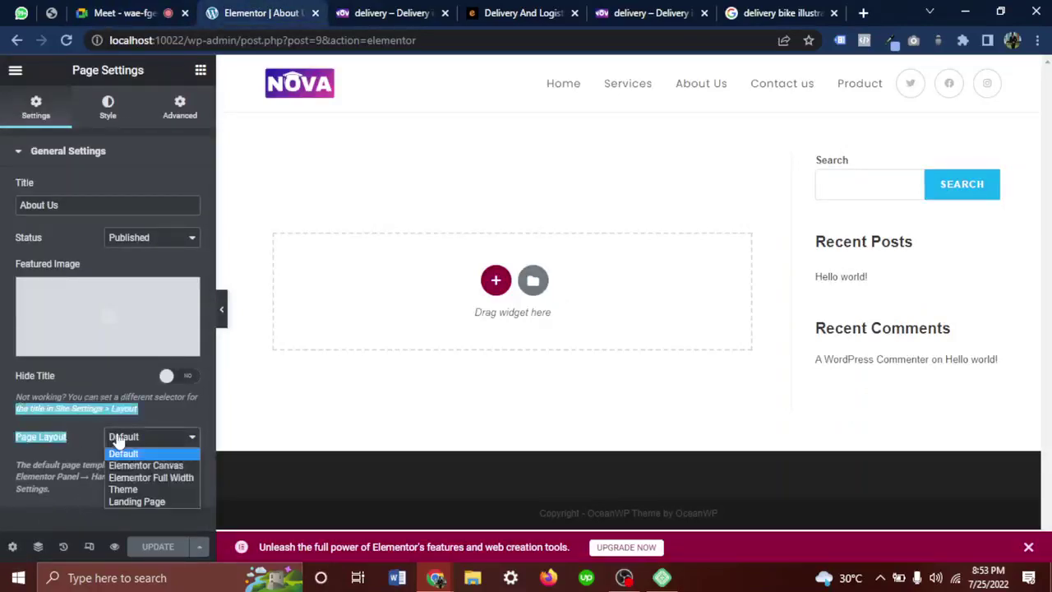
click(138, 478)
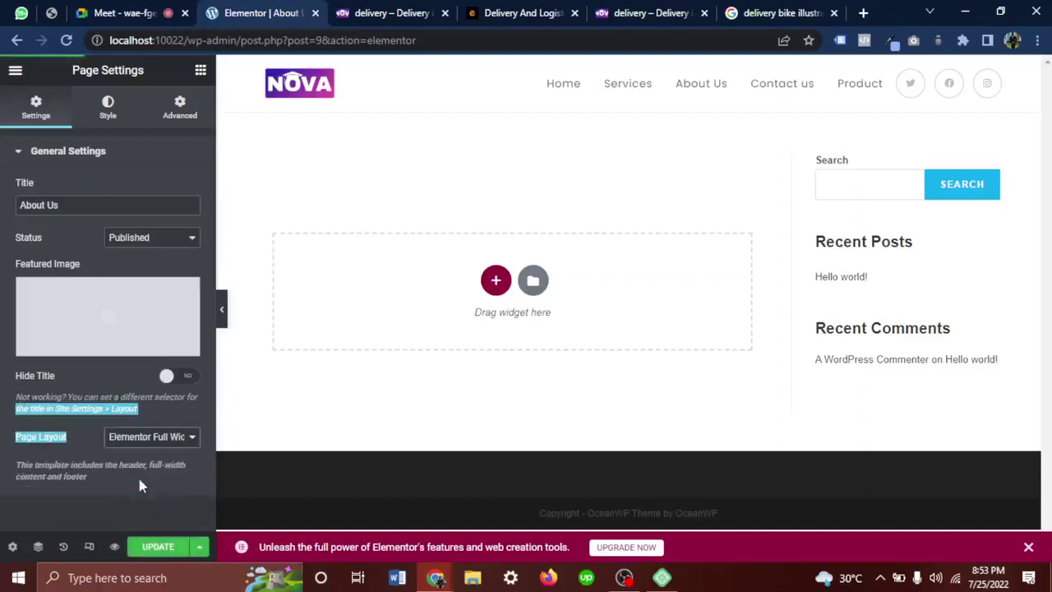
click(169, 545)
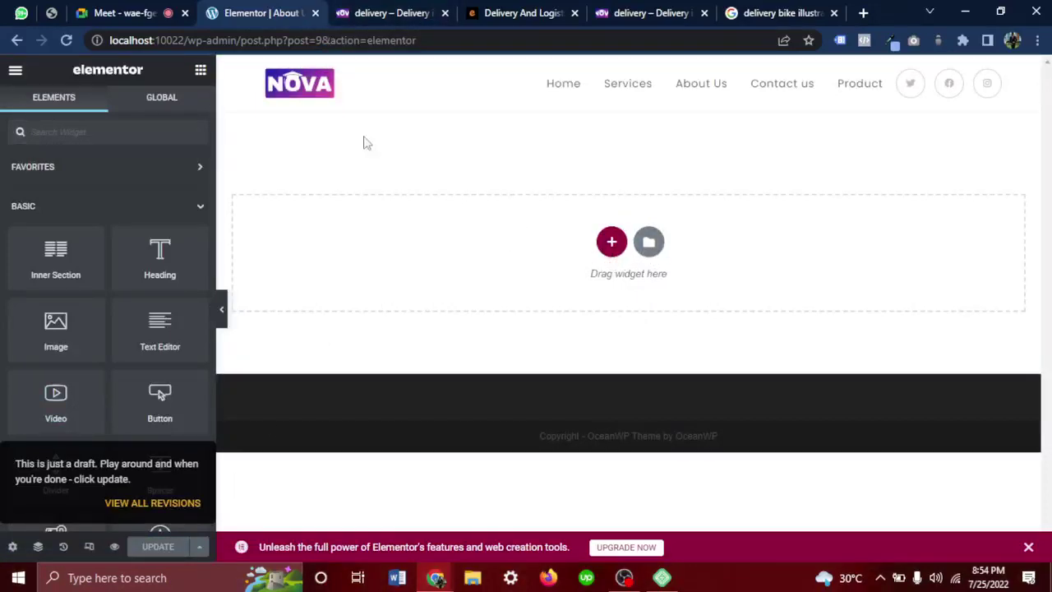
View the available section structures and browse the page templates in the Elementor library.
click(610, 240)
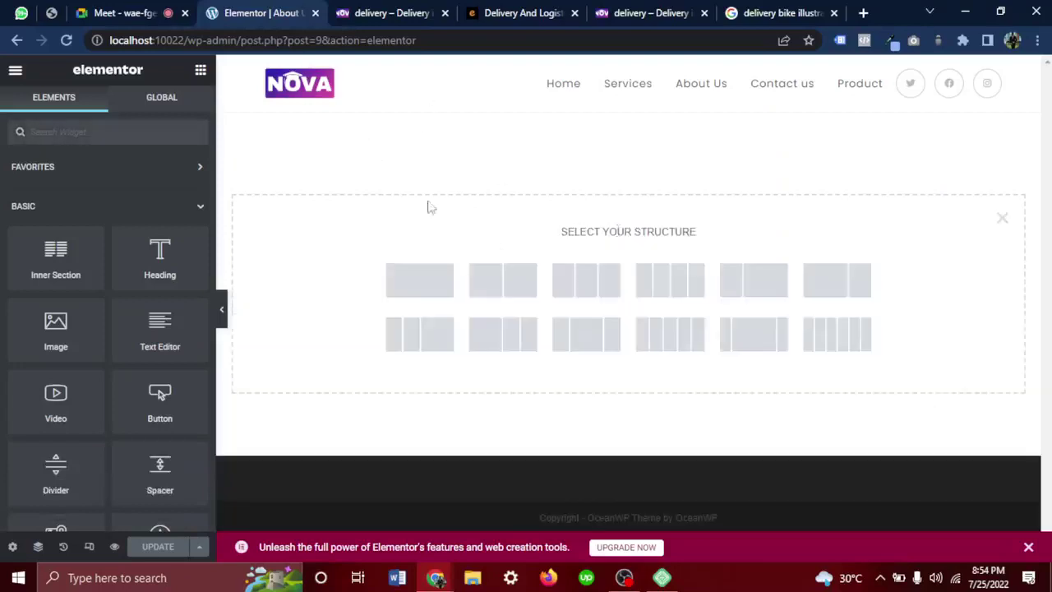
click(1004, 222)
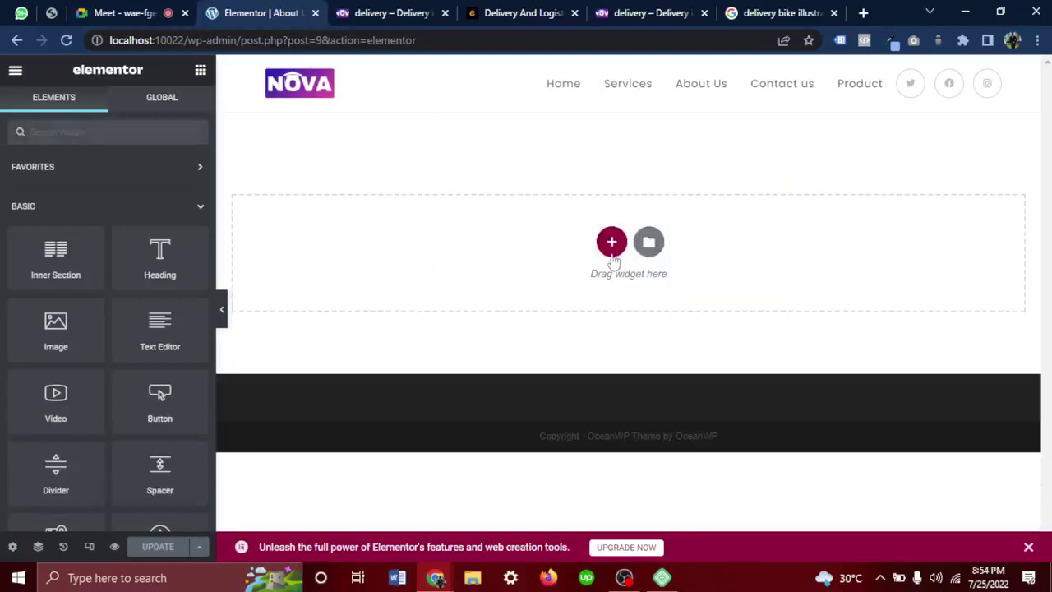
click(650, 242)
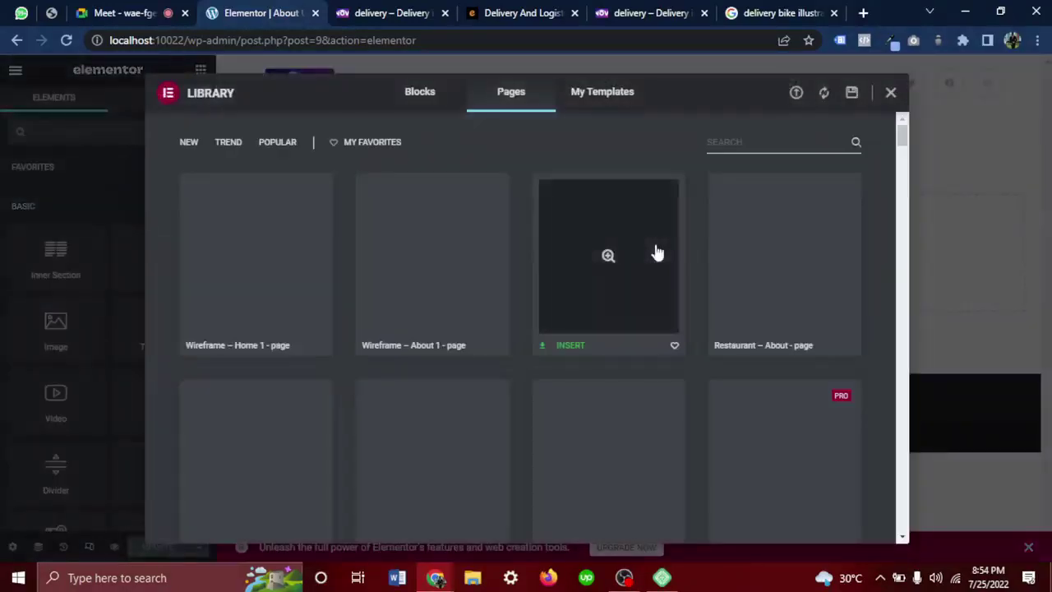
scroll(561, 400, down, 2)
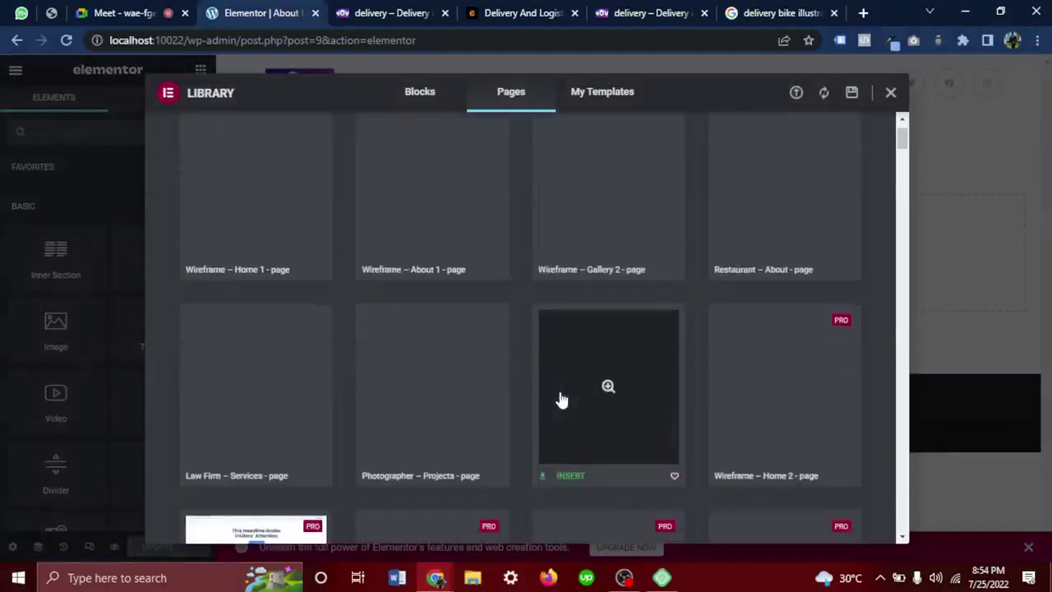
scroll(560, 400, up, 2)
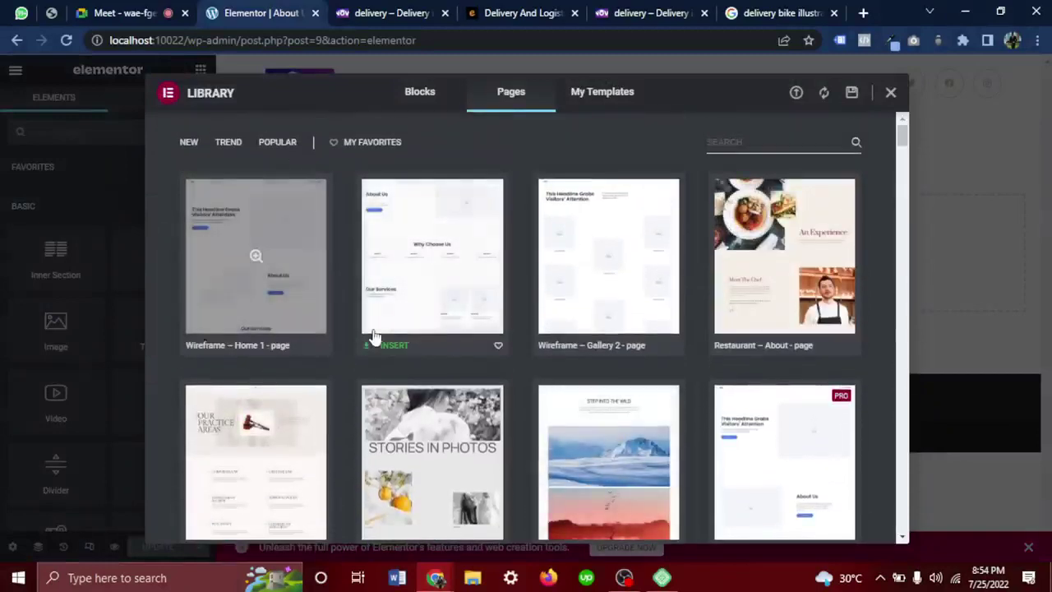
scroll(371, 335, down, 2)
scroll(374, 335, down, 5)
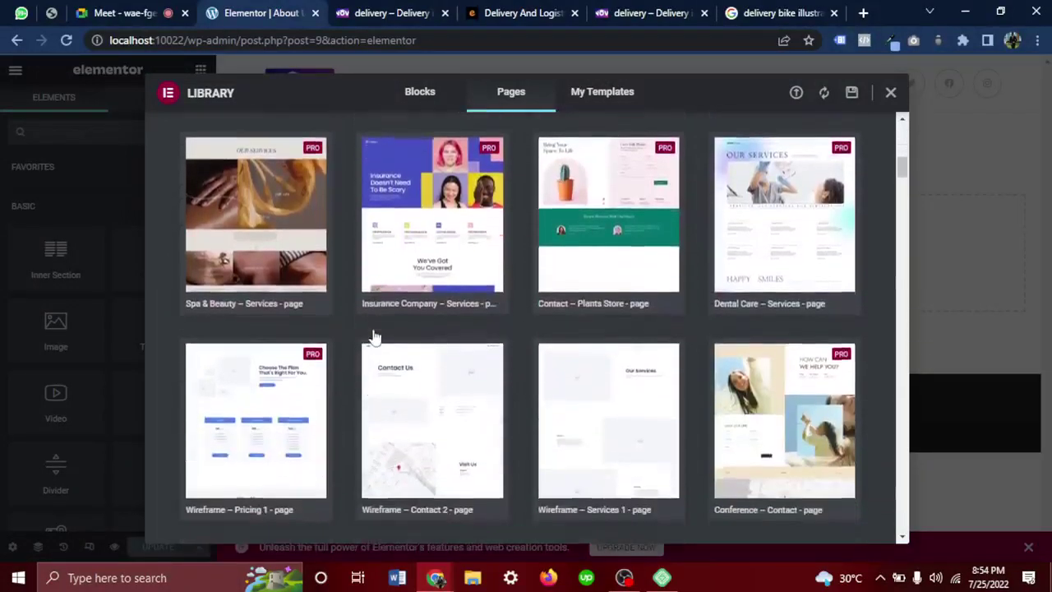
scroll(374, 335, up, 1)
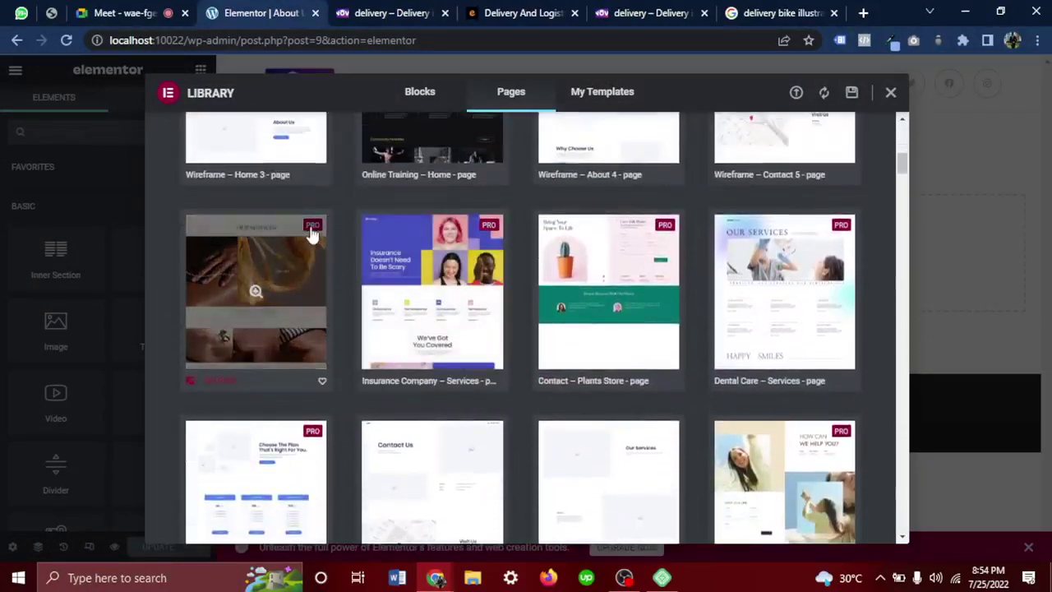
scroll(404, 237, up, 6)
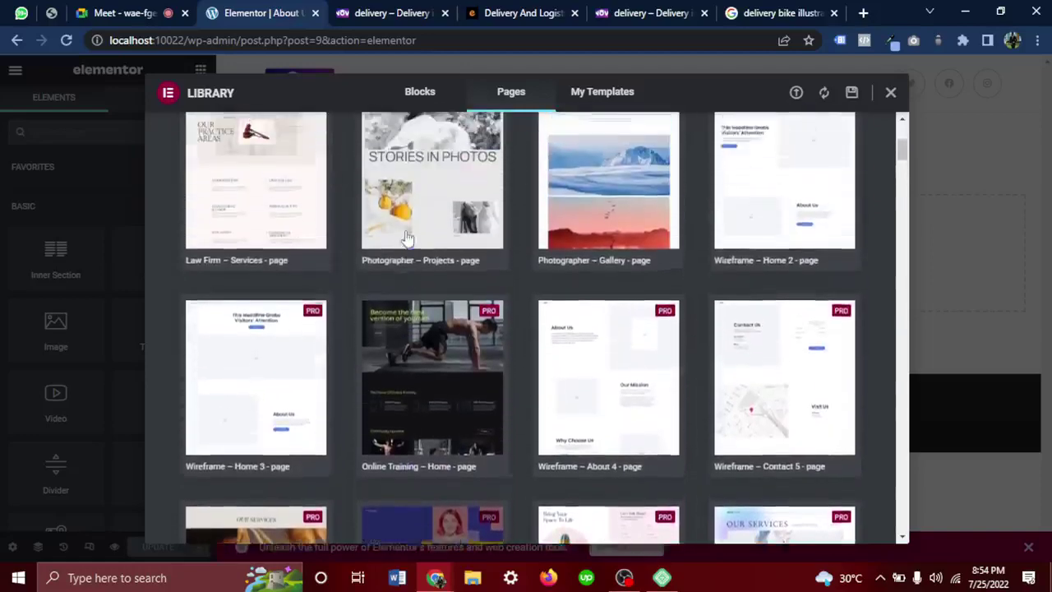
scroll(407, 238, down, 1)
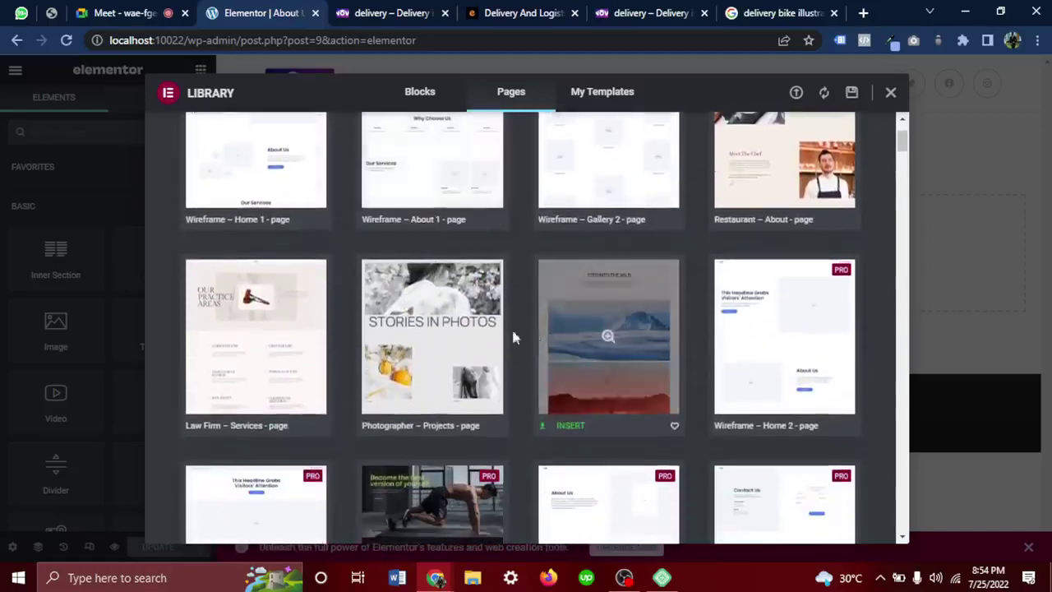
scroll(498, 355, up, 2)
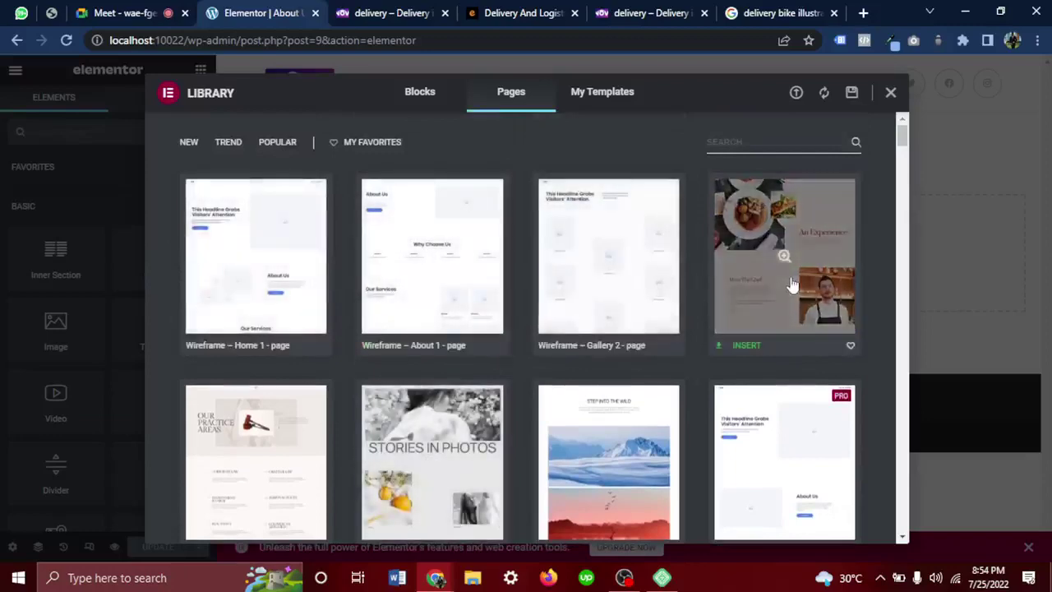
scroll(791, 287, down, 4)
scroll(791, 284, down, 5)
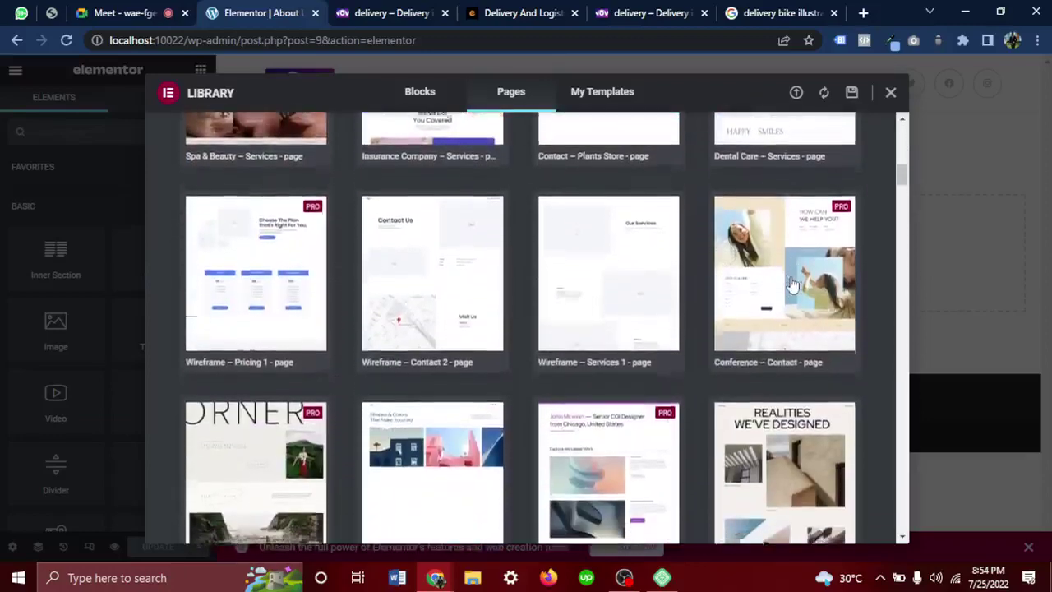
scroll(791, 284, down, 5)
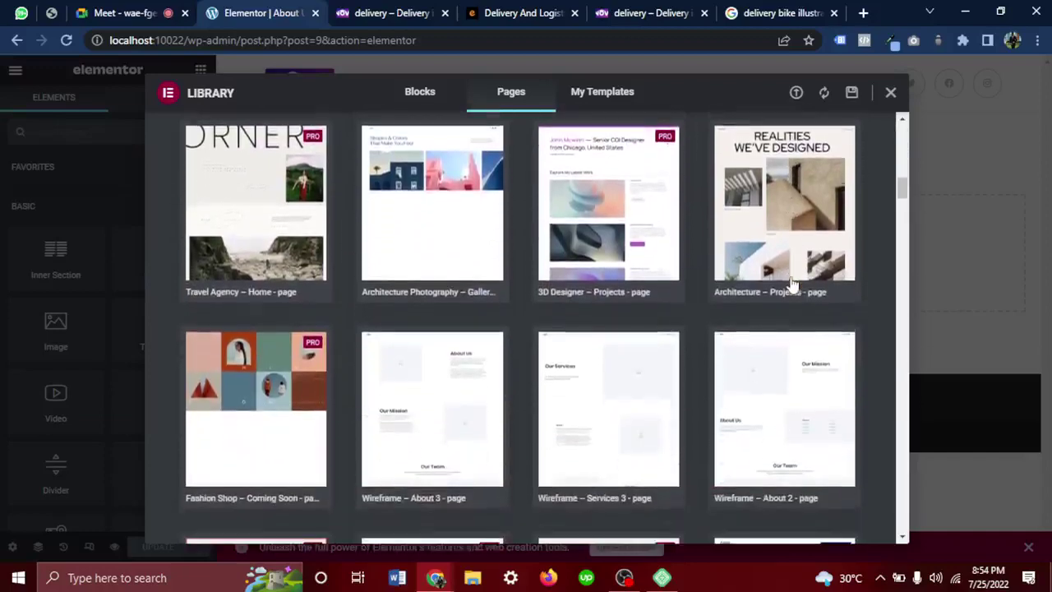